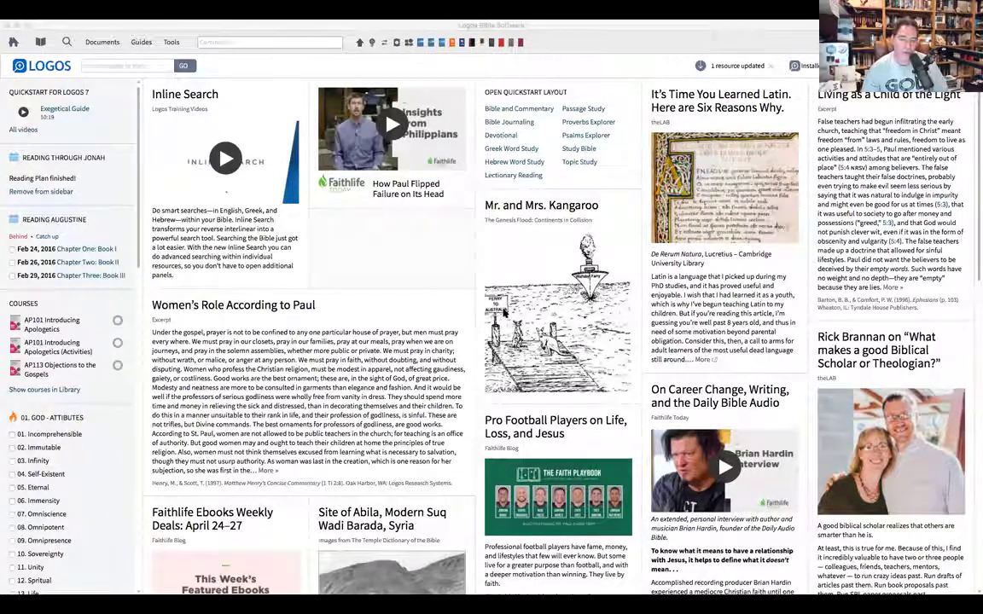
Step: Look through the home page feed from the first articles to the Justin Martyr baptism excerpt and the Parthenon image
scroll(442, 293, "down", 3)
scroll(443, 294, "down", 5)
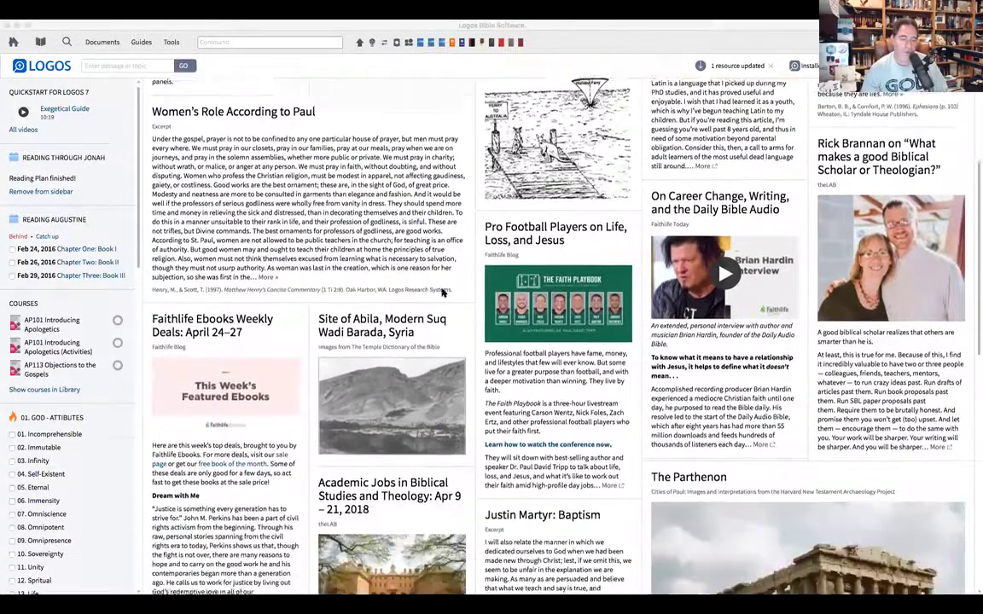
scroll(443, 293, "down", 3)
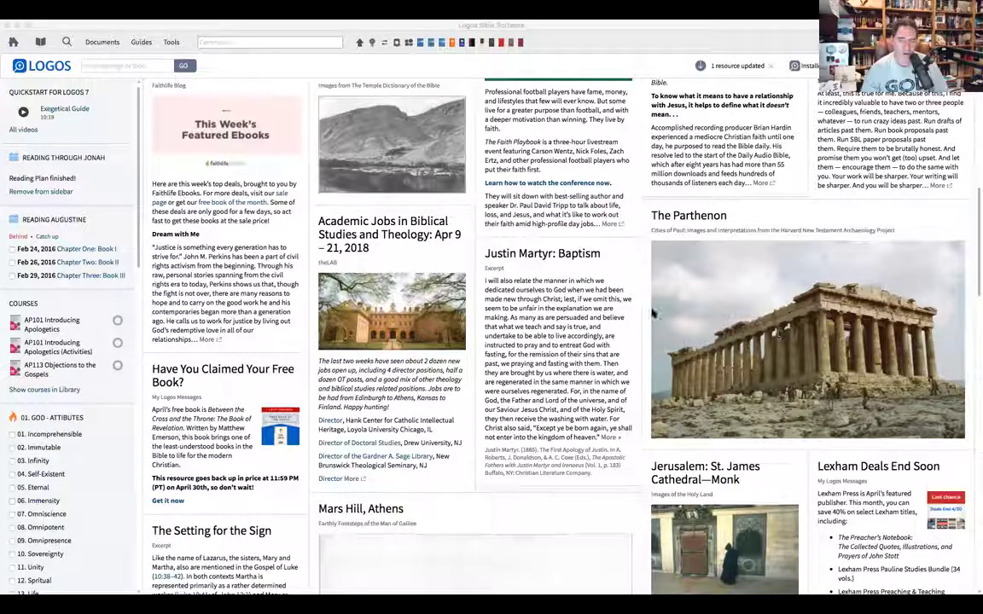
scroll(628, 307, "down", 1)
scroll(627, 307, "down", 2)
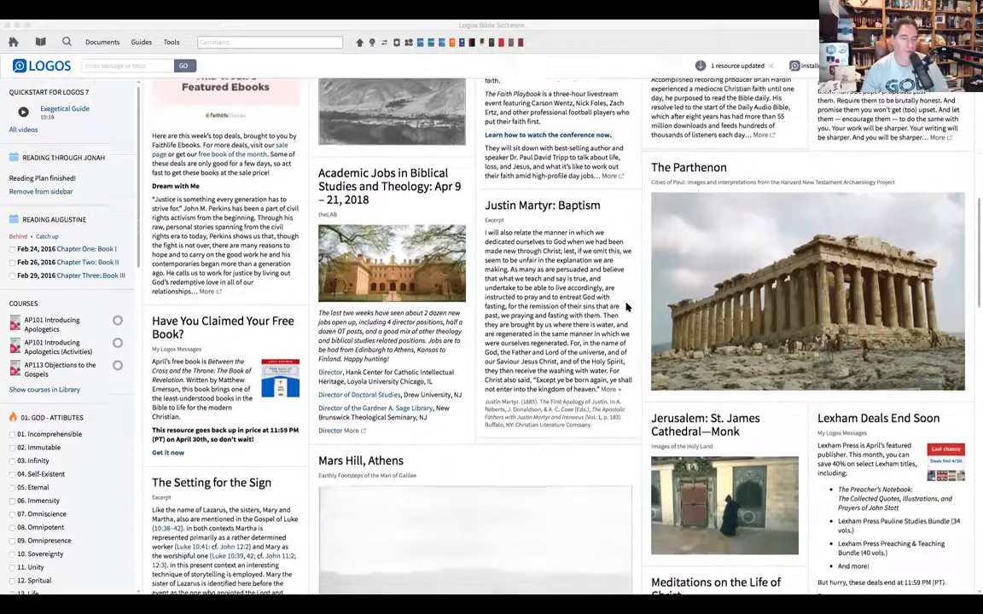
scroll(627, 307, "up", 3)
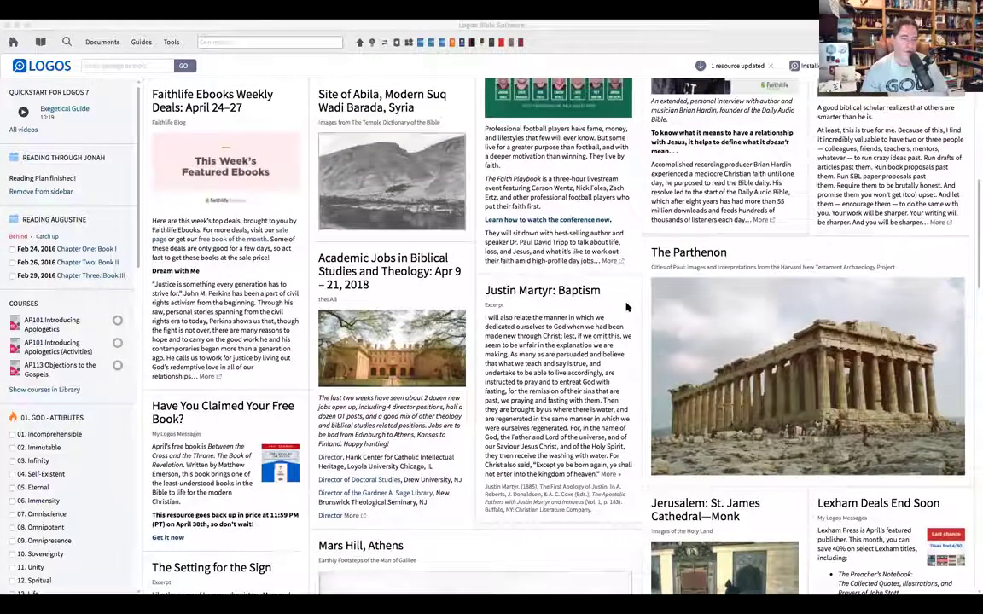
scroll(627, 307, "down", 3)
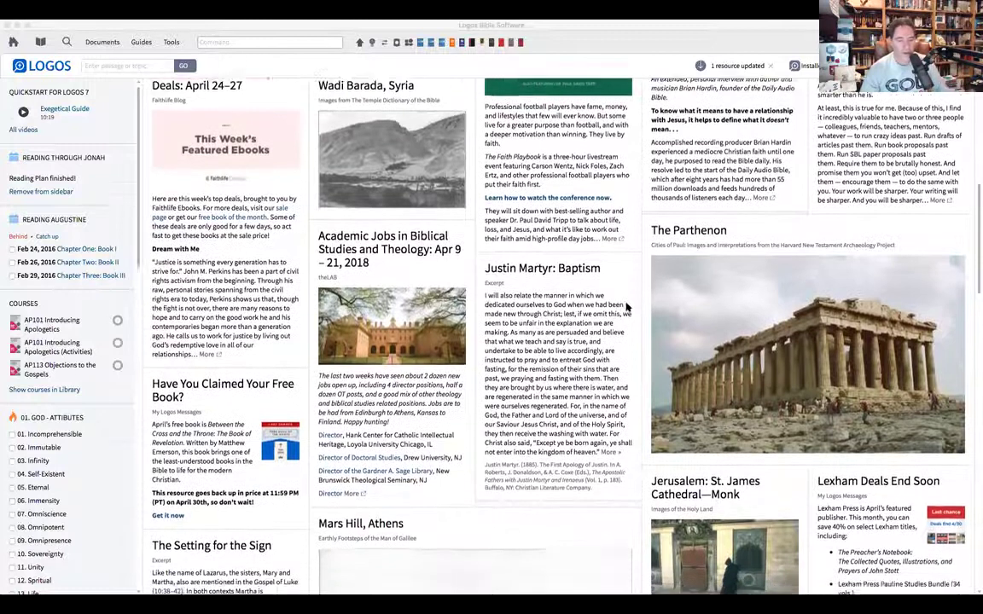
scroll(627, 307, "down", 2)
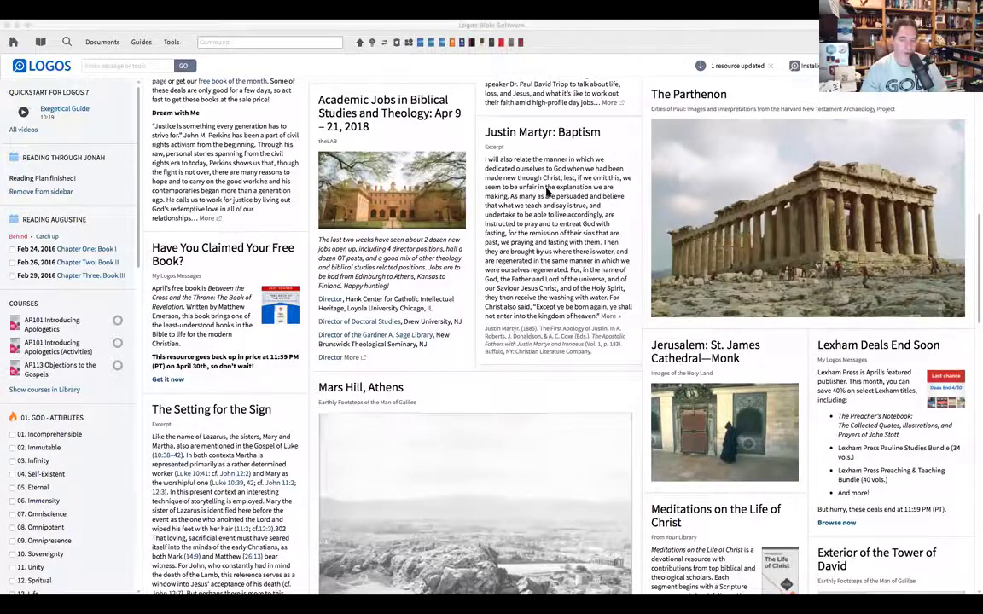
scroll(548, 193, "down", 2)
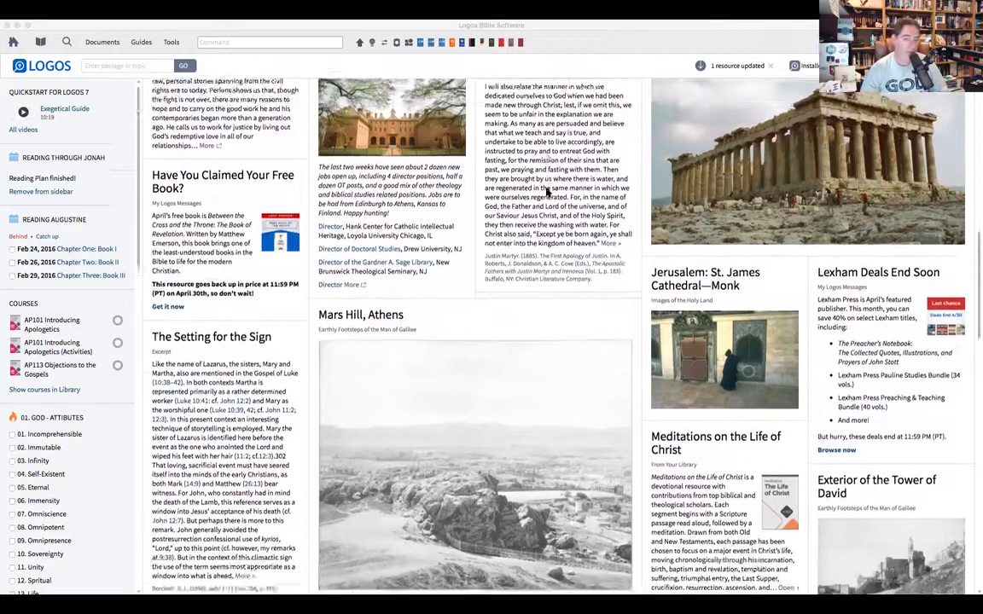
scroll(548, 193, "up", 2)
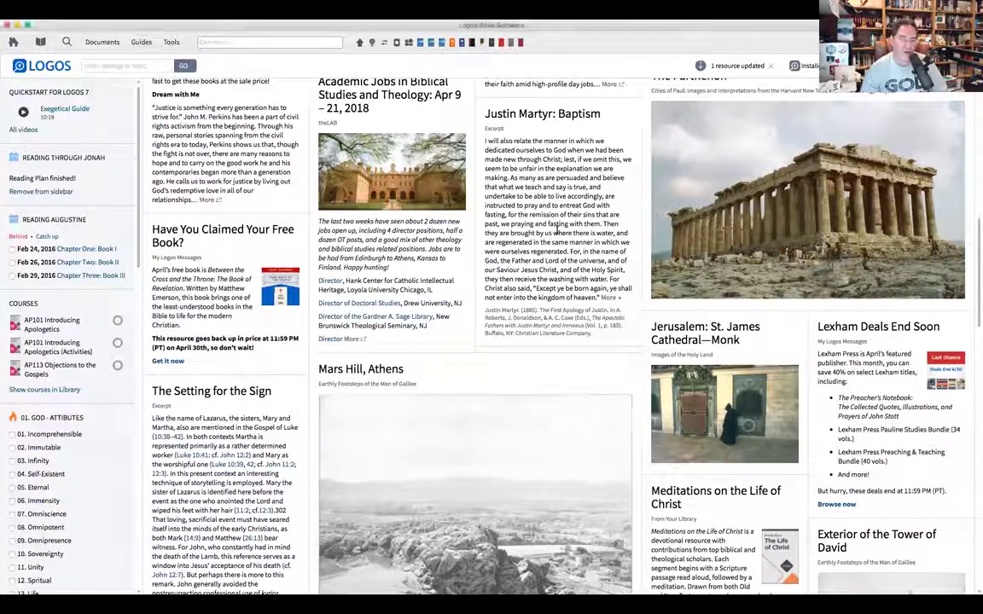
Step: Open the "Justin Martyr: Baptism" excerpt in its source book, close the book and return to the home page
mouse_move(555, 119)
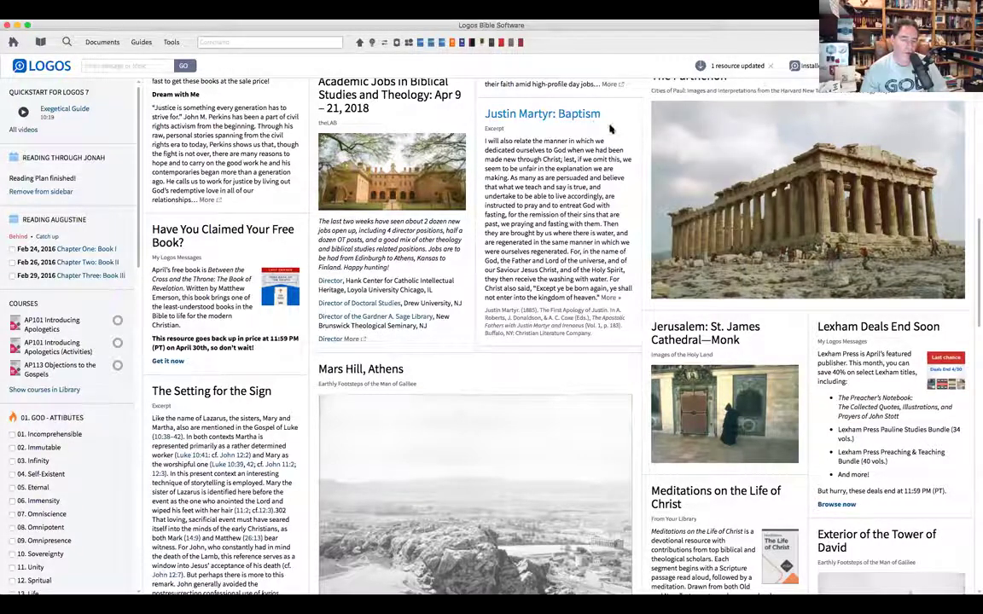
left_click(576, 117)
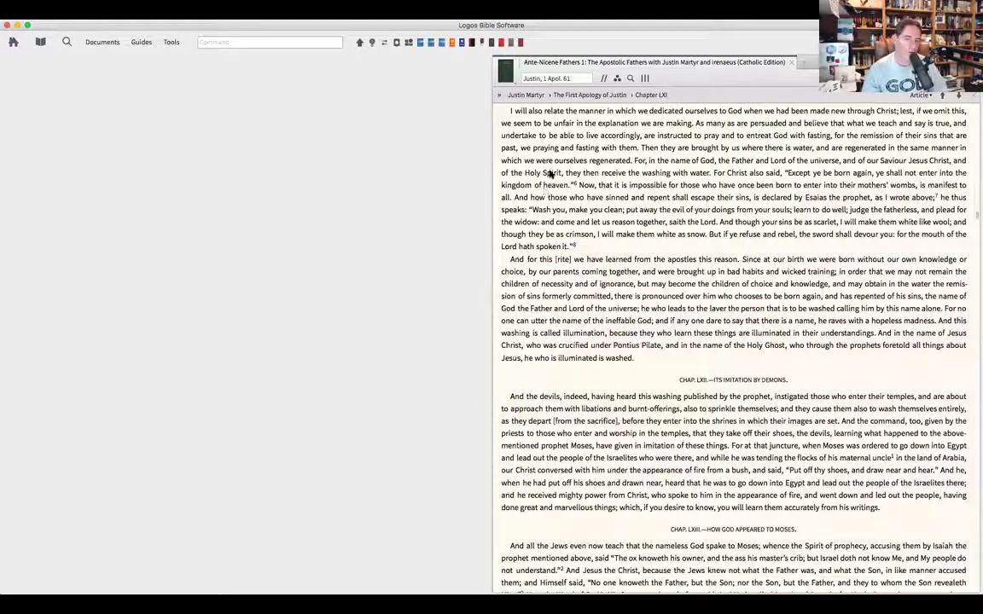
left_click(791, 64)
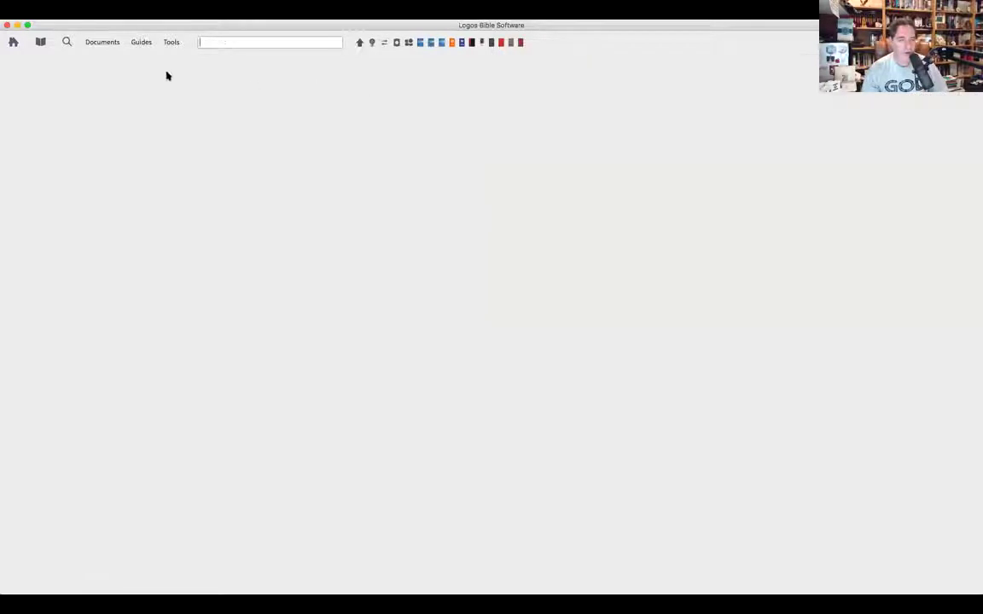
left_click(13, 44)
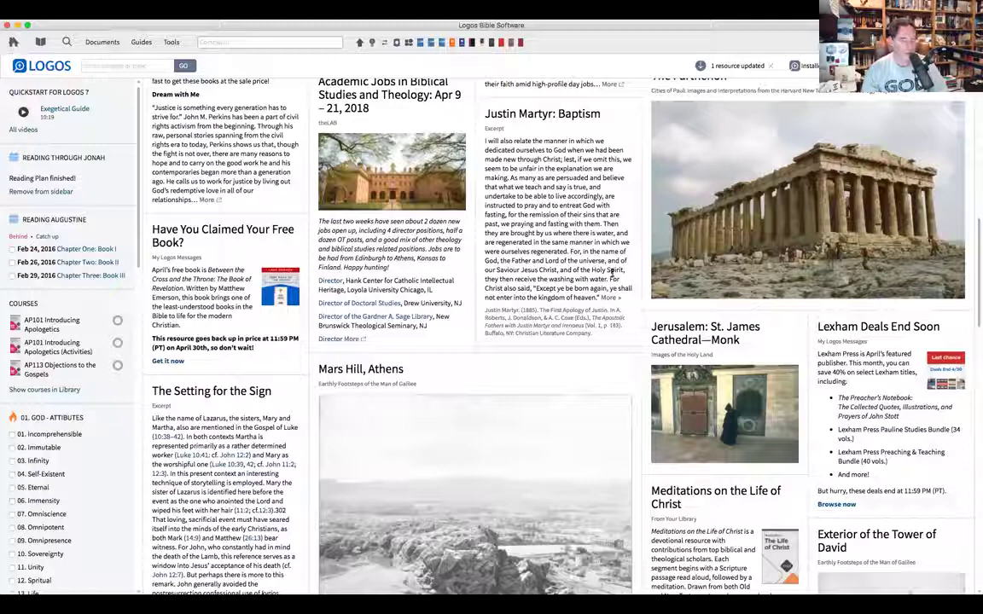
Step: Examine the further home page content, from "The Setting for the Sign" and Mars Hill to the sale offers and "The Passage Over Jordan"
scroll(612, 273, "down", 4)
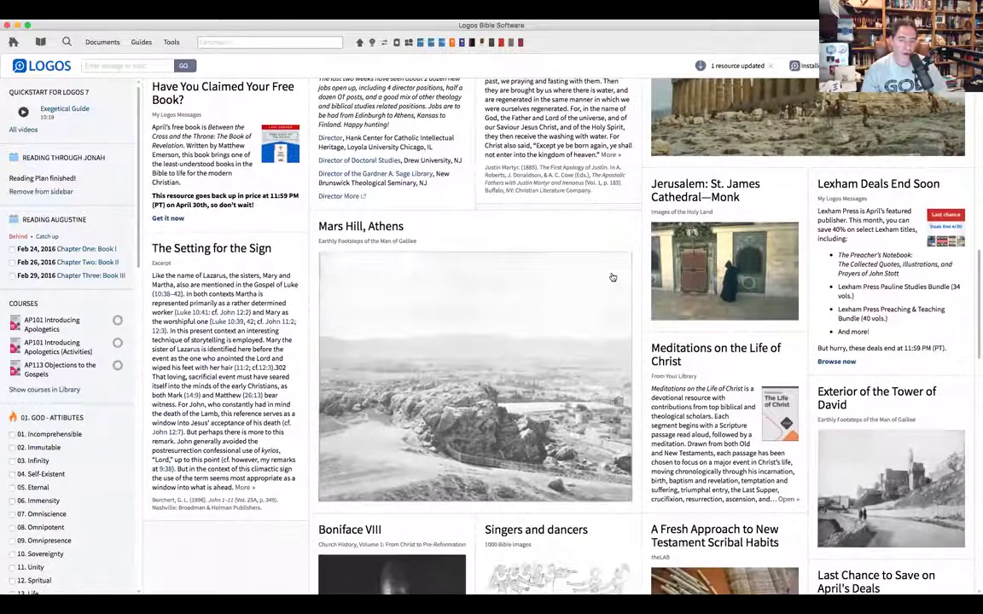
scroll(614, 247, "up", 1)
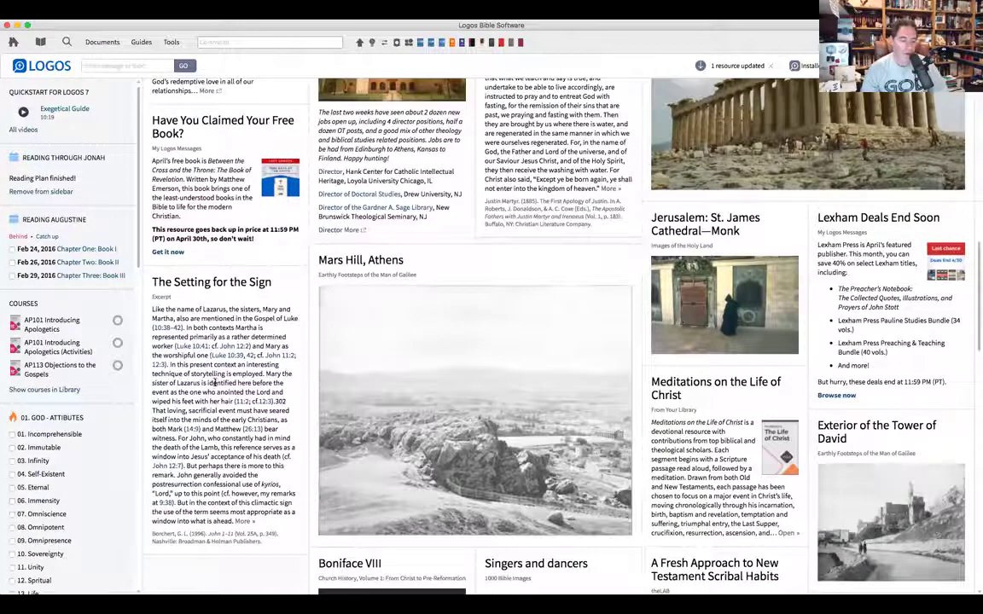
mouse_move(248, 285)
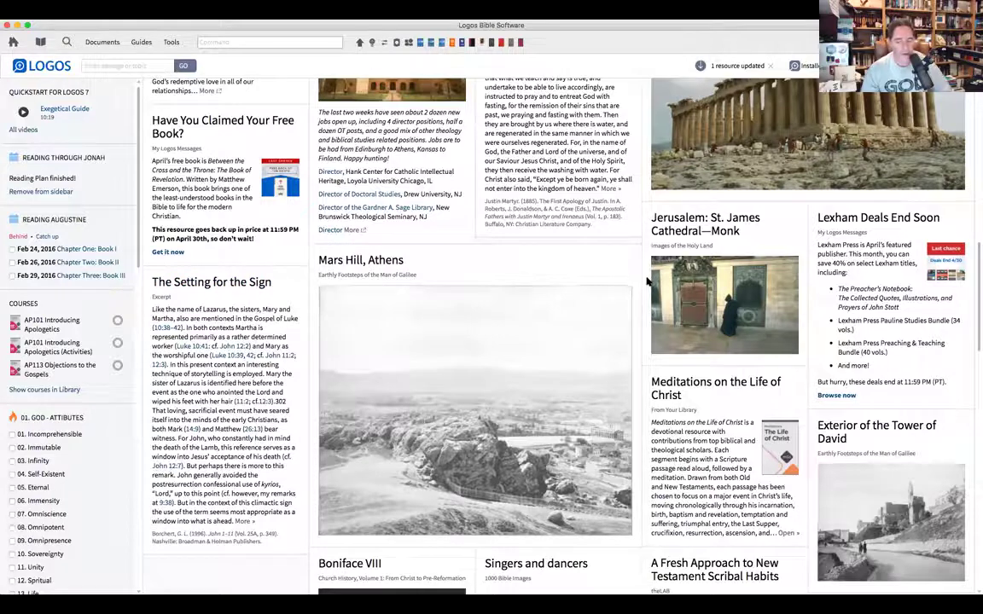
scroll(633, 282, "down", 5)
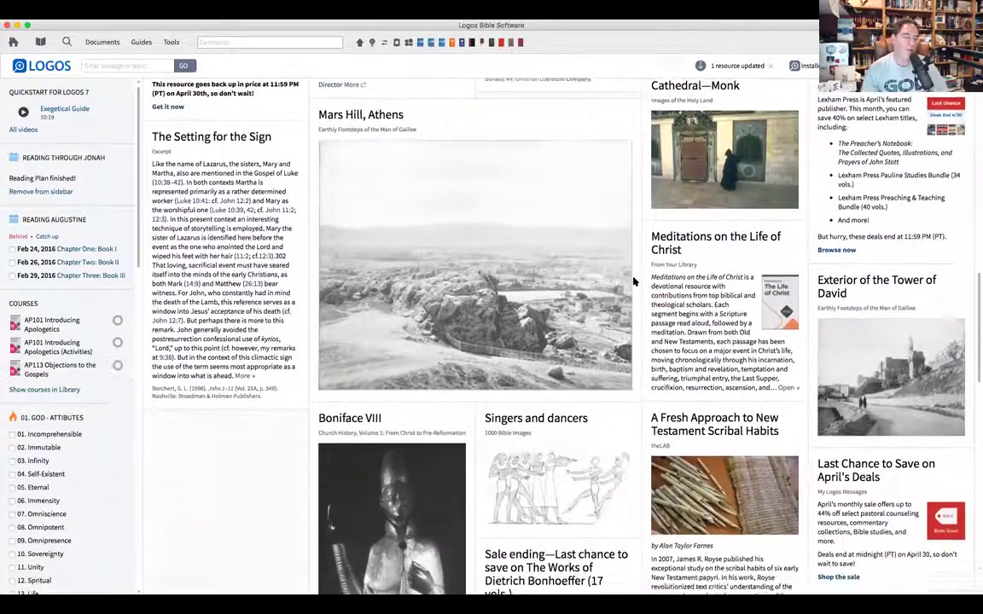
scroll(633, 282, "down", 2)
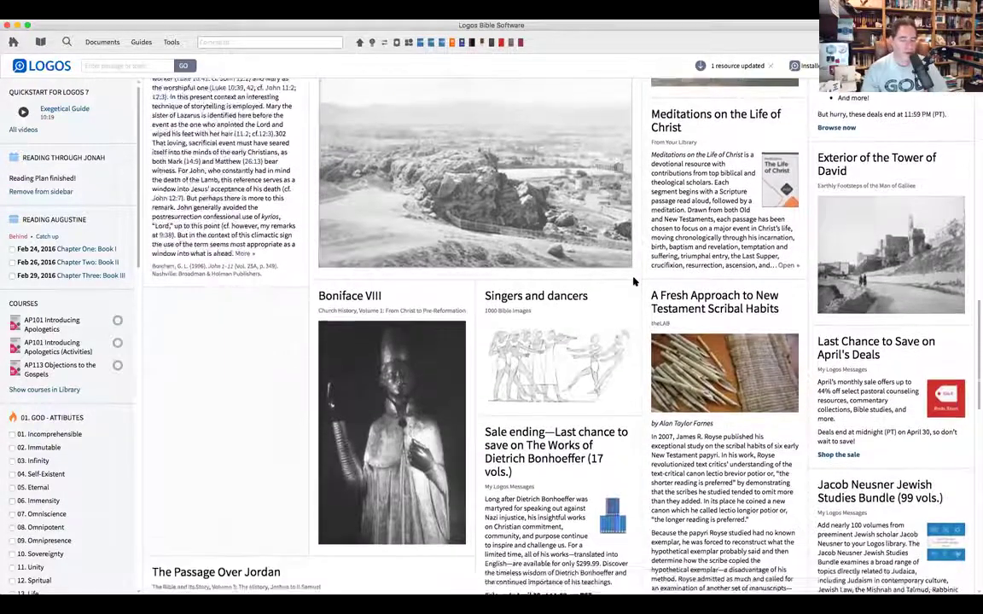
scroll(633, 281, "down", 1)
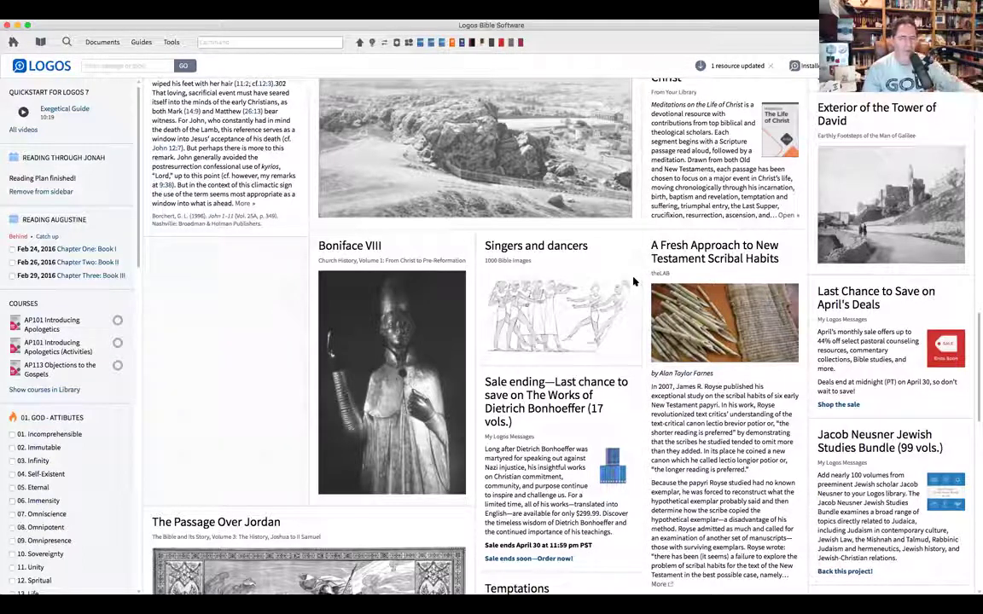
scroll(633, 282, "down", 3)
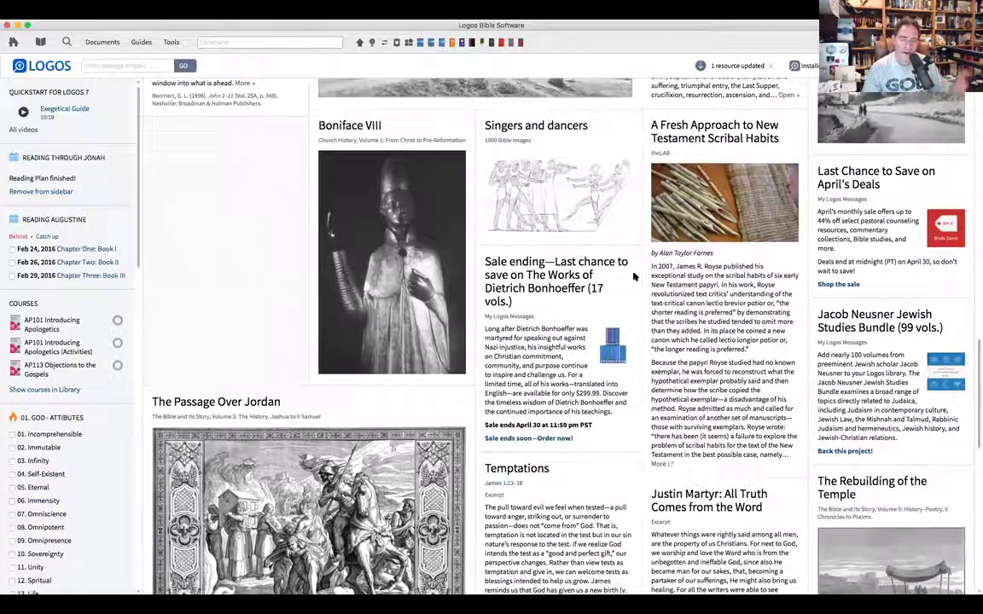
scroll(635, 275, "down", 1)
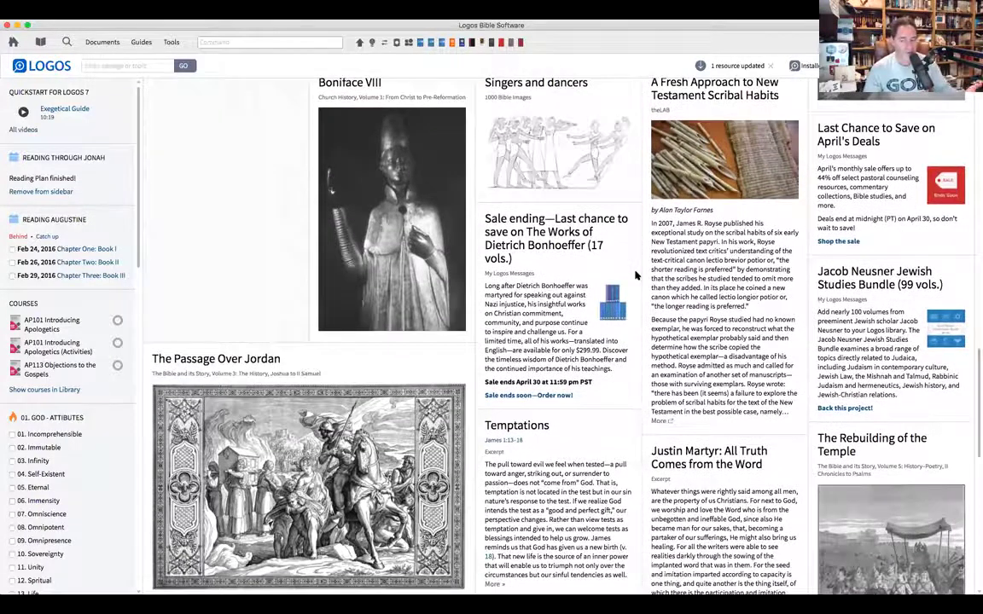
scroll(635, 275, "down", 1)
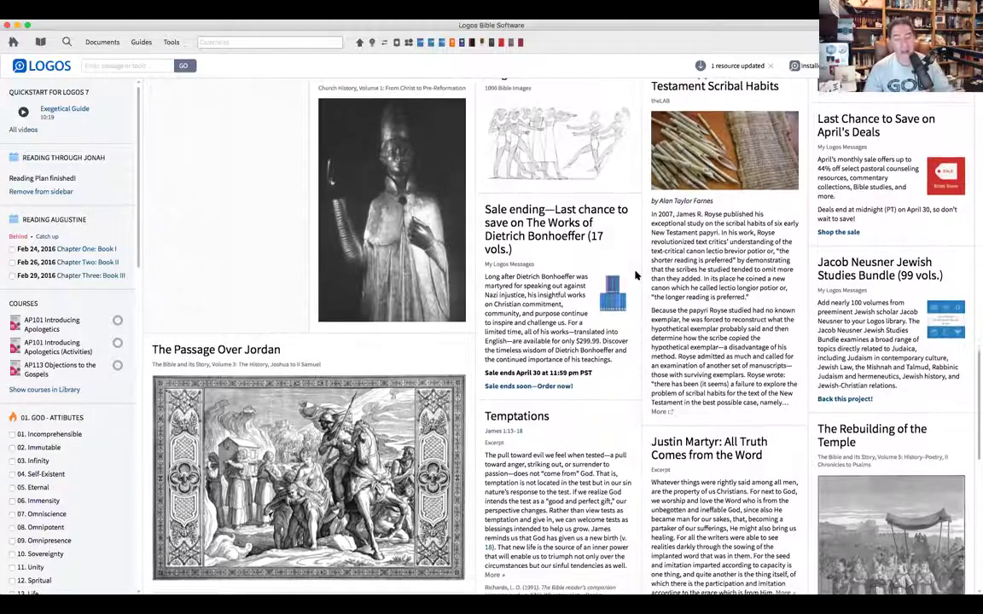
scroll(640, 273, "down", 2)
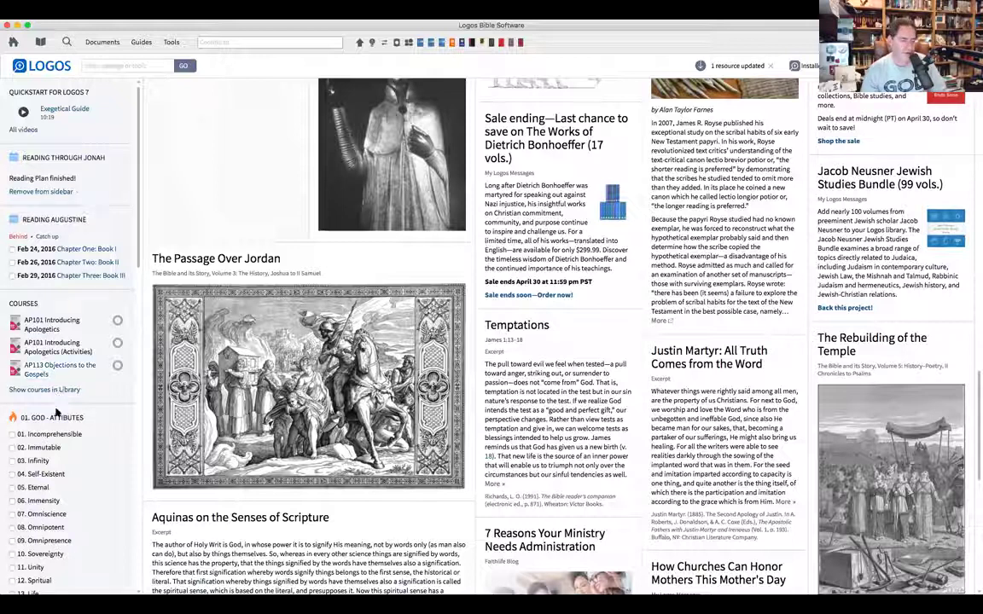
Step: Review the items of the "01. God - Attibutes" prayer list in the home page sidebar
scroll(78, 452, "down", 2)
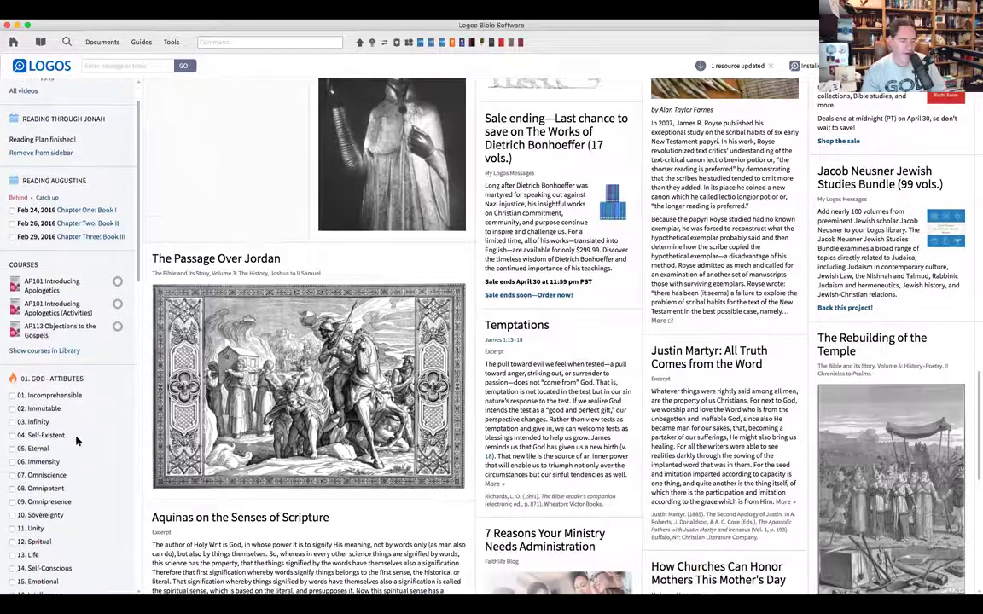
scroll(77, 446, "down", 4)
scroll(76, 440, "down", 4)
scroll(76, 440, "down", 3)
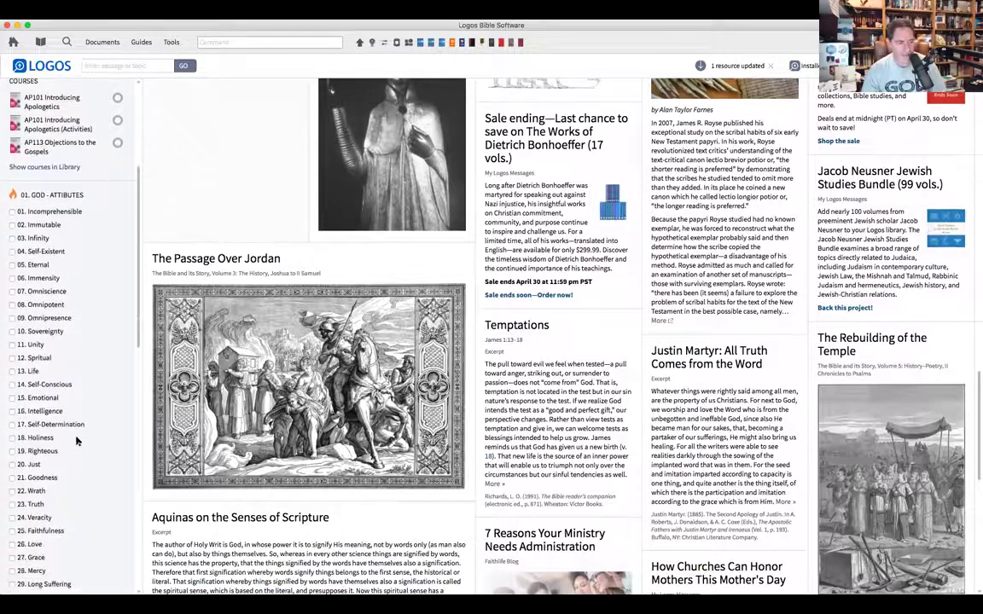
scroll(76, 440, "down", 2)
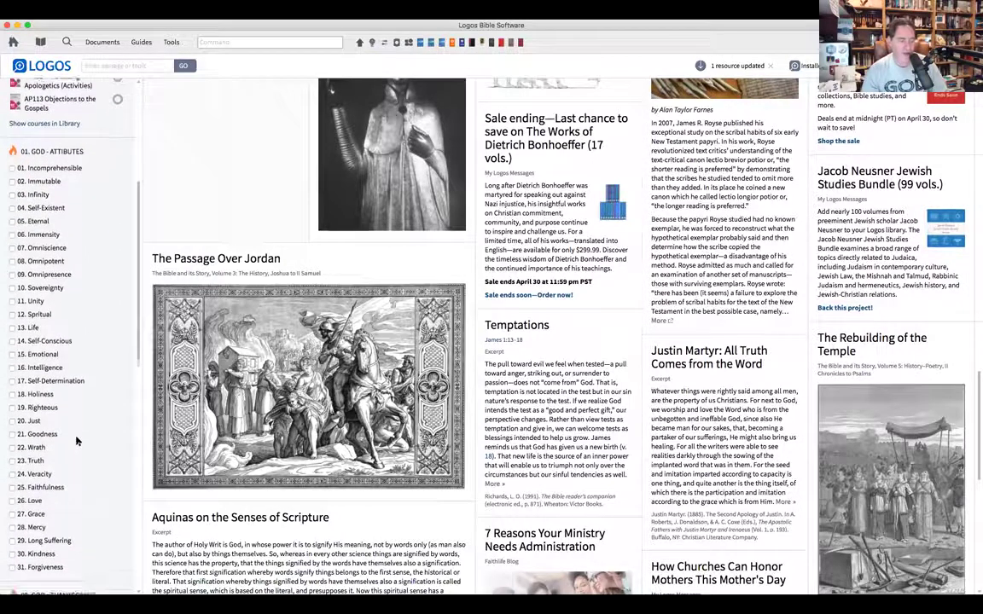
scroll(76, 441, "up", 1)
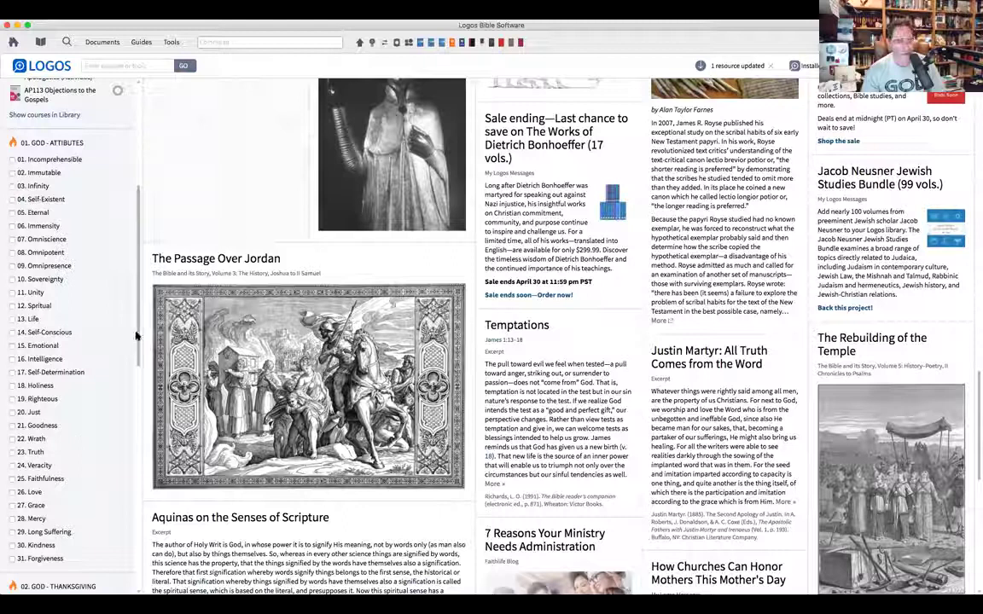
left_click_drag(138, 335, 127, 281)
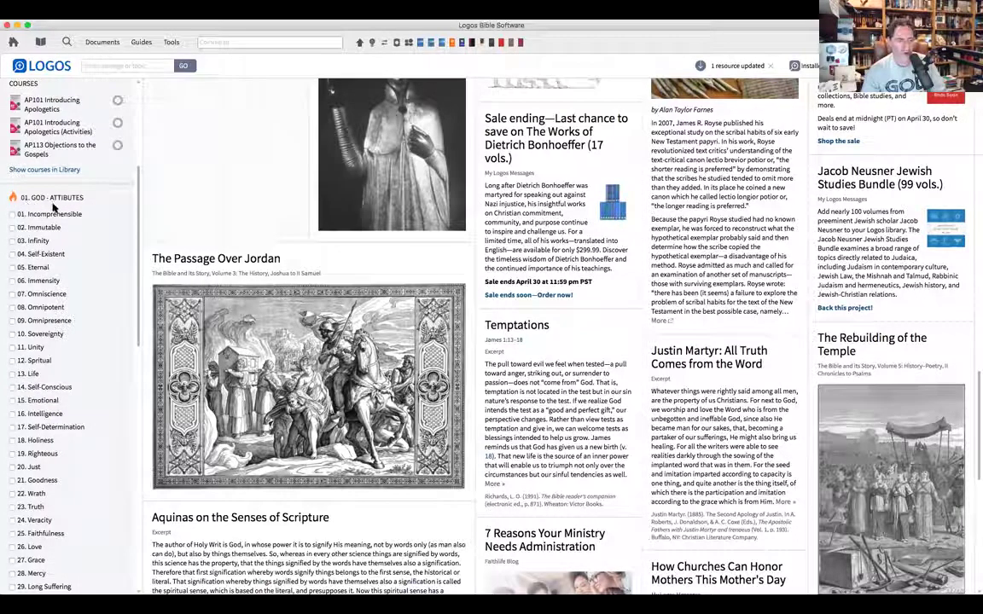
scroll(128, 188, "down", 1)
scroll(134, 198, "down", 3)
scroll(134, 205, "up", 2)
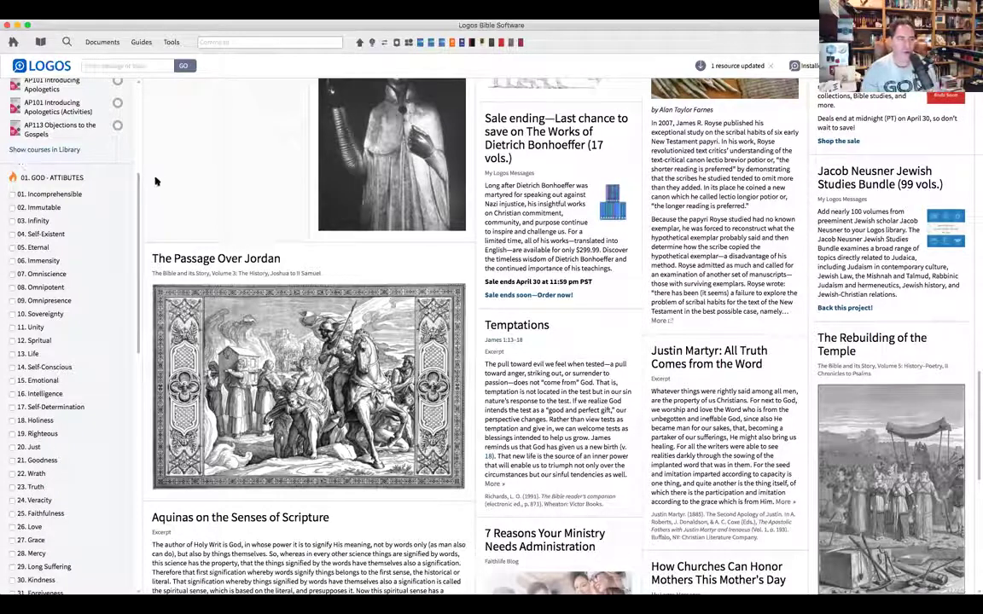
Step: Examine the sidebar's reading plans, courses and remaining prayer lists, ending at the Reading Through Jonah plan
scroll(136, 171, "up", 9)
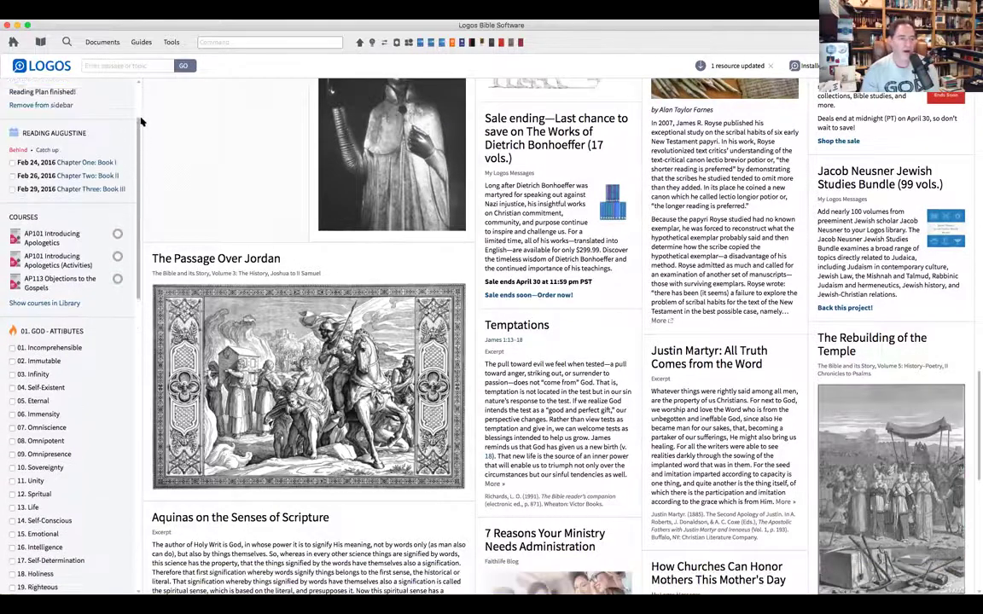
scroll(141, 133, "down", 1)
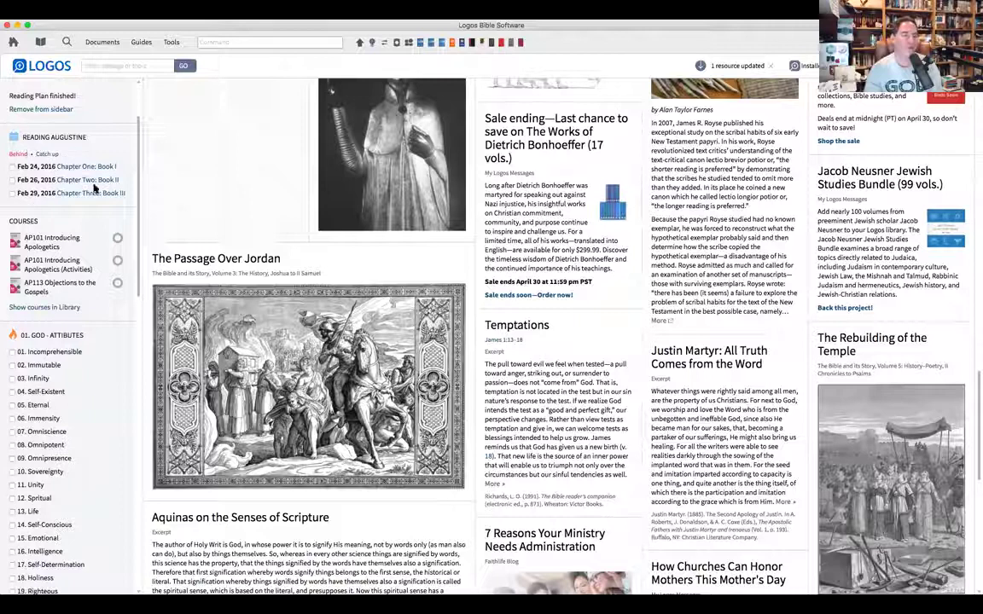
scroll(135, 149, "up", 3)
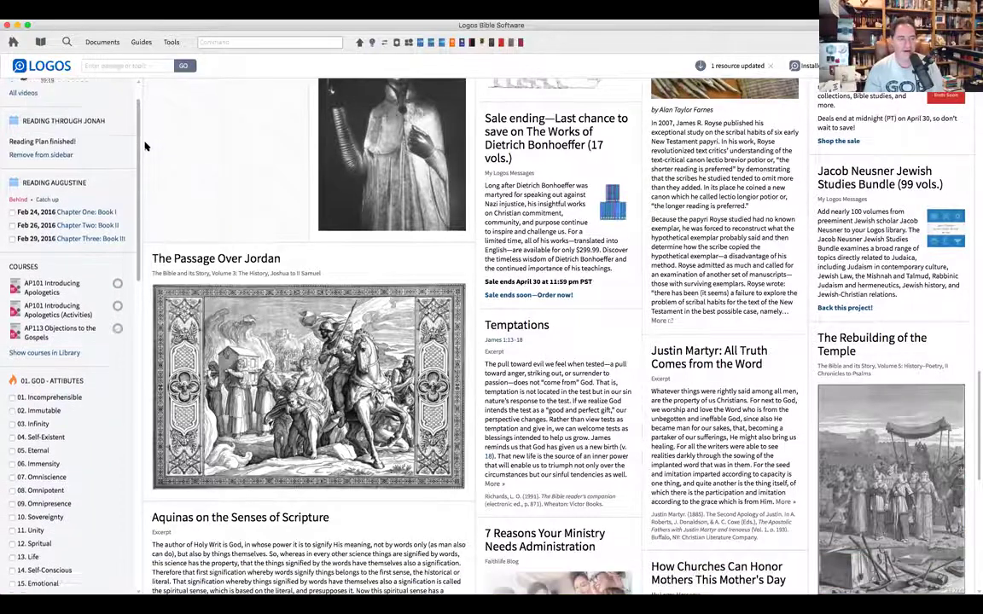
scroll(146, 144, "up", 1)
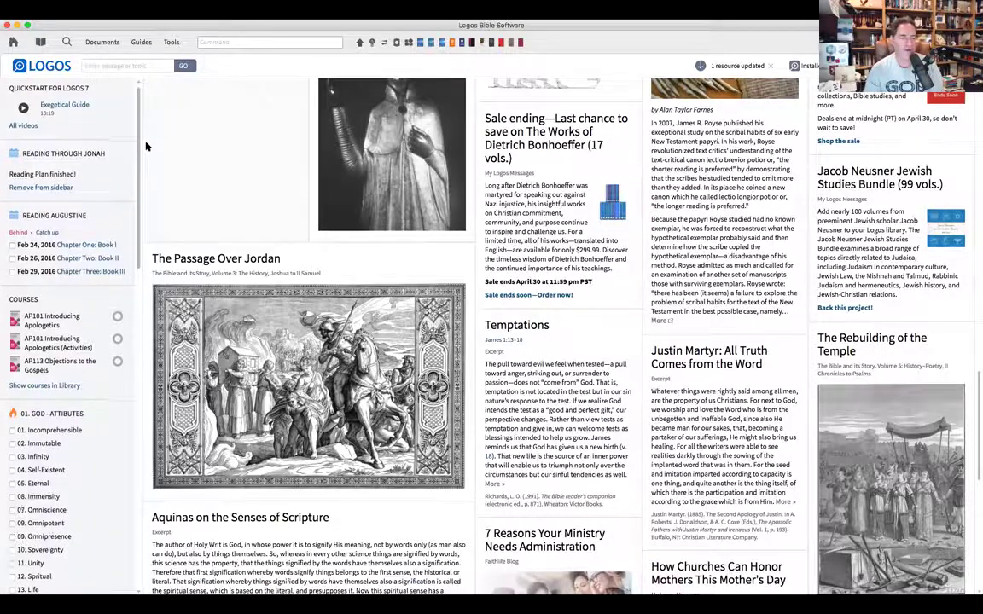
scroll(143, 160, "down", 2)
scroll(126, 142, "down", 4)
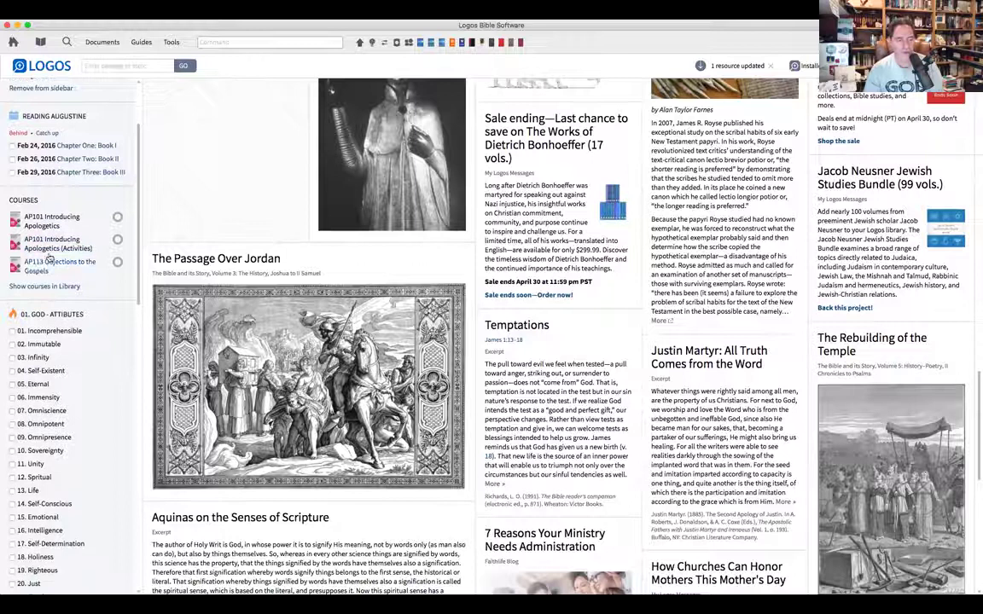
left_click_drag(135, 156, 128, 278)
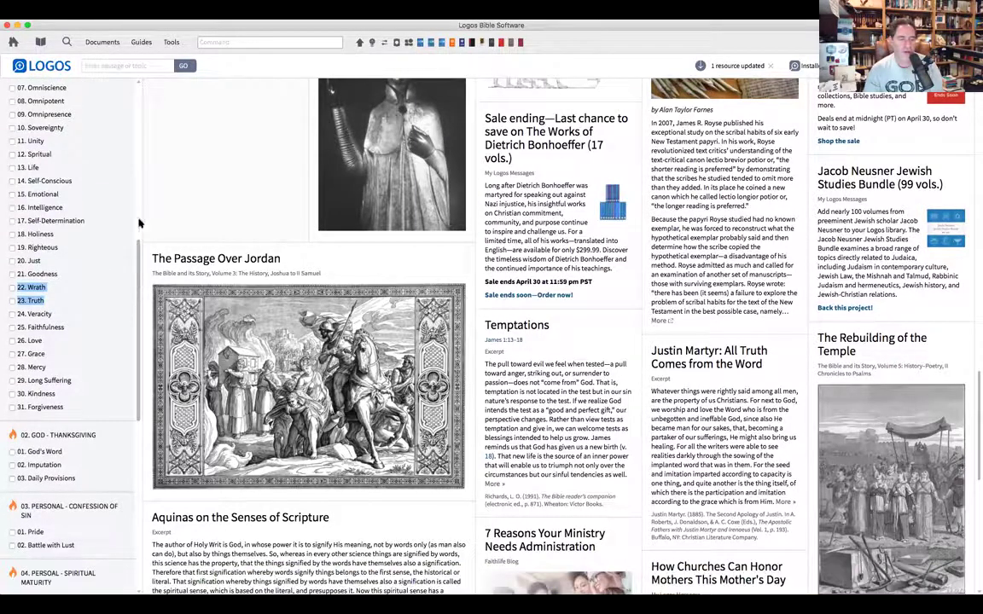
scroll(136, 219, "up", 10)
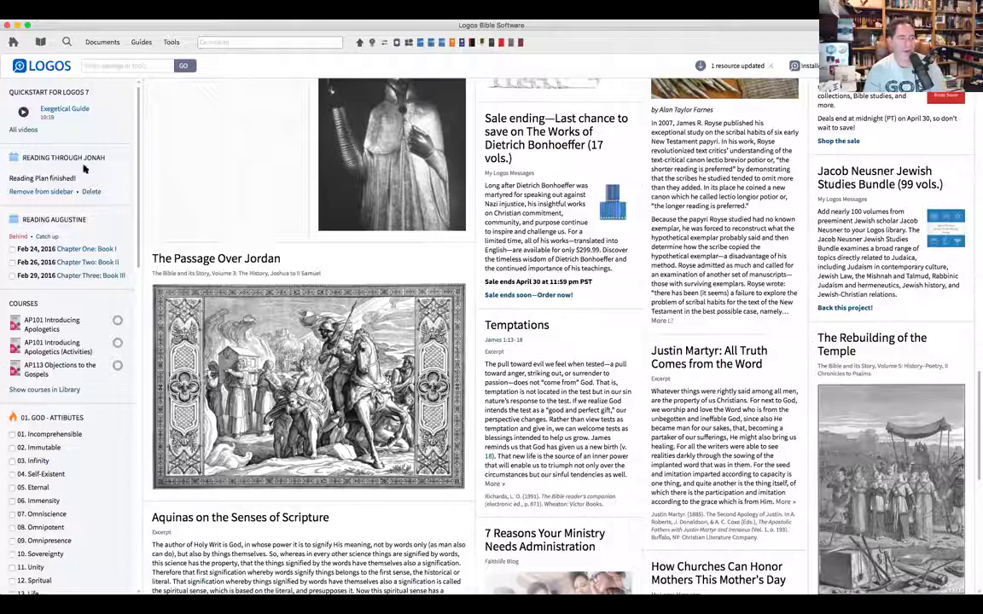
Step: Check the finished Reading Through Jonah plan's sidebar options and close the home page
mouse_move(61, 174)
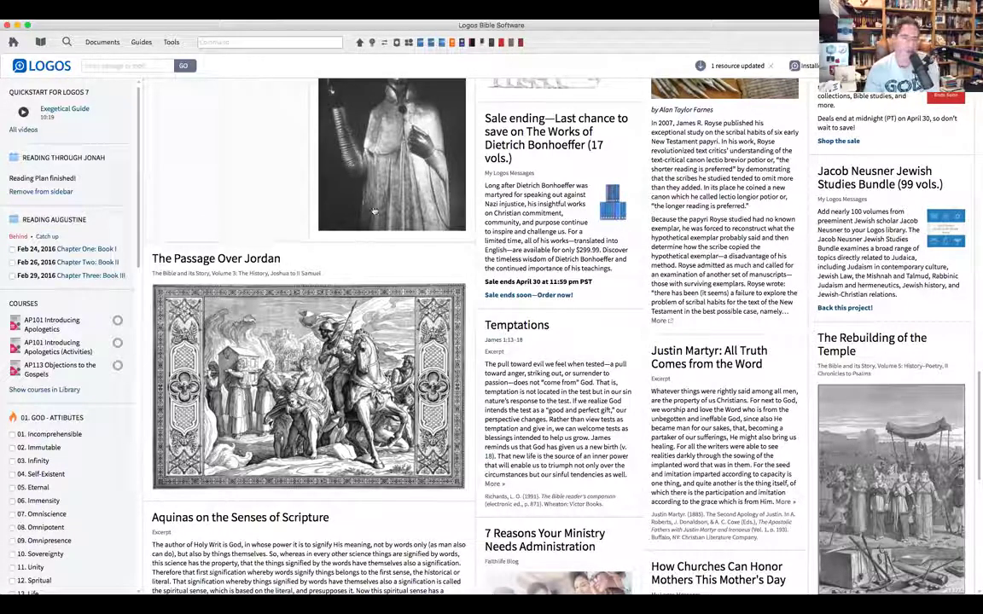
mouse_move(98, 184)
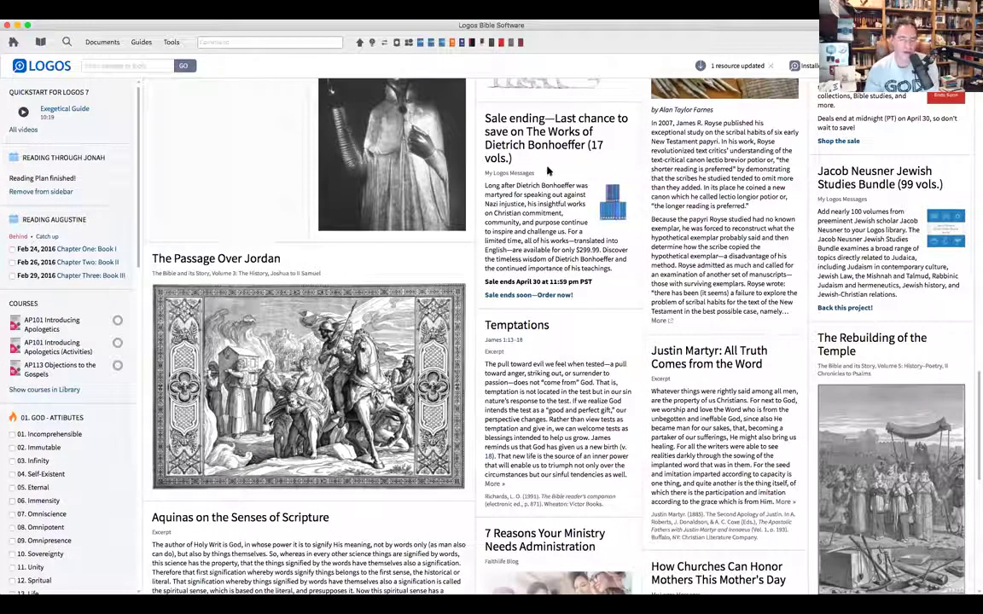
left_click(14, 42)
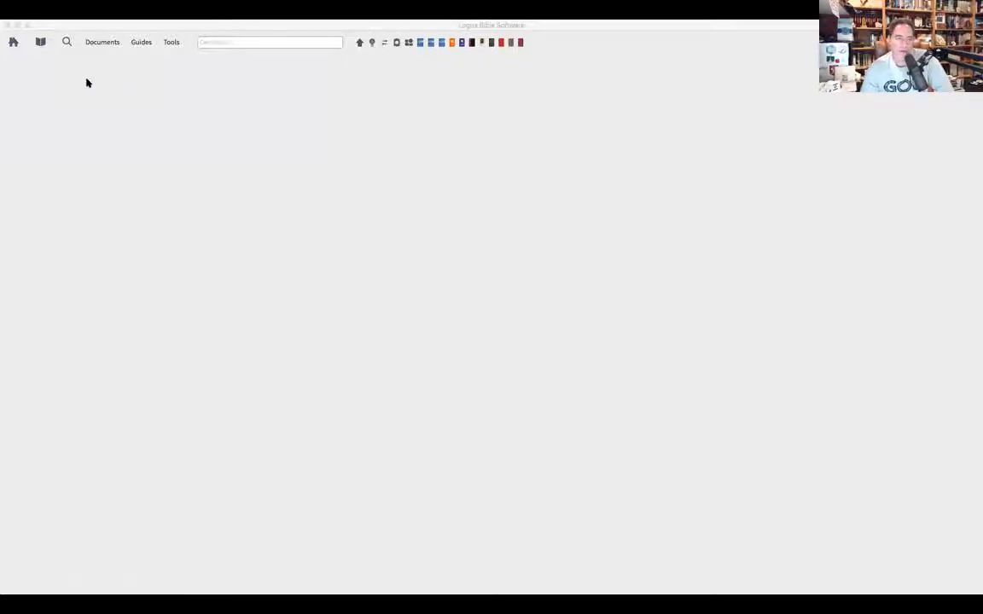
Step: Run a Sermon Starter Guide on Judgment, look over its sections and close the guide
left_click(138, 41)
left_click(138, 41)
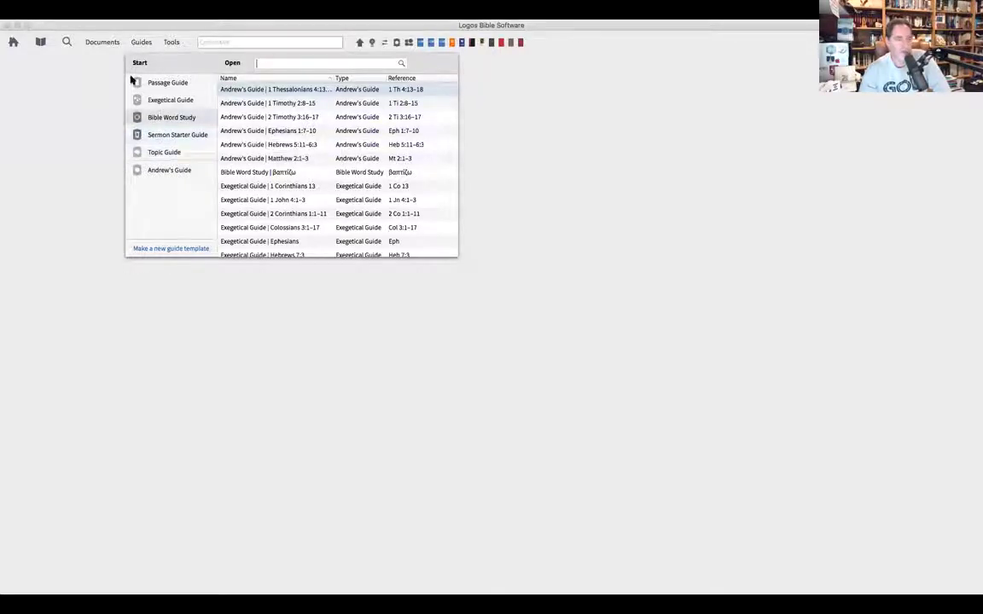
left_click(115, 44)
left_click(116, 44)
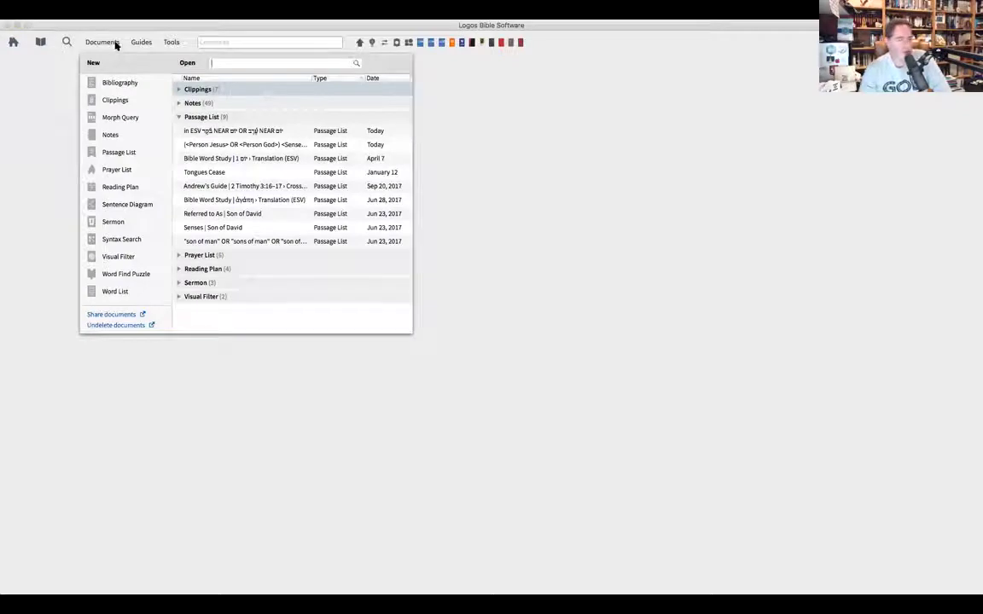
left_click(139, 42)
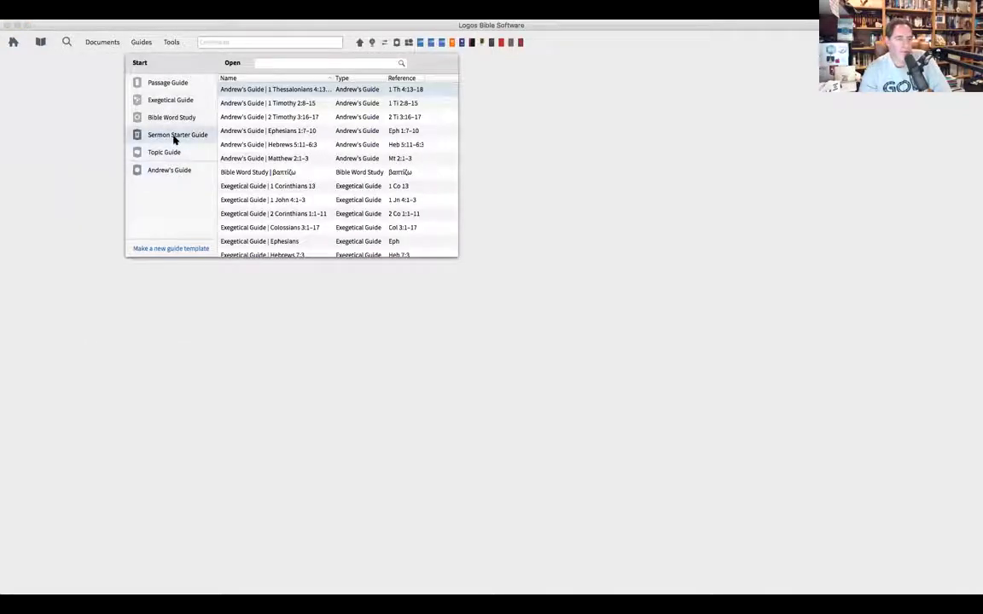
left_click(174, 137)
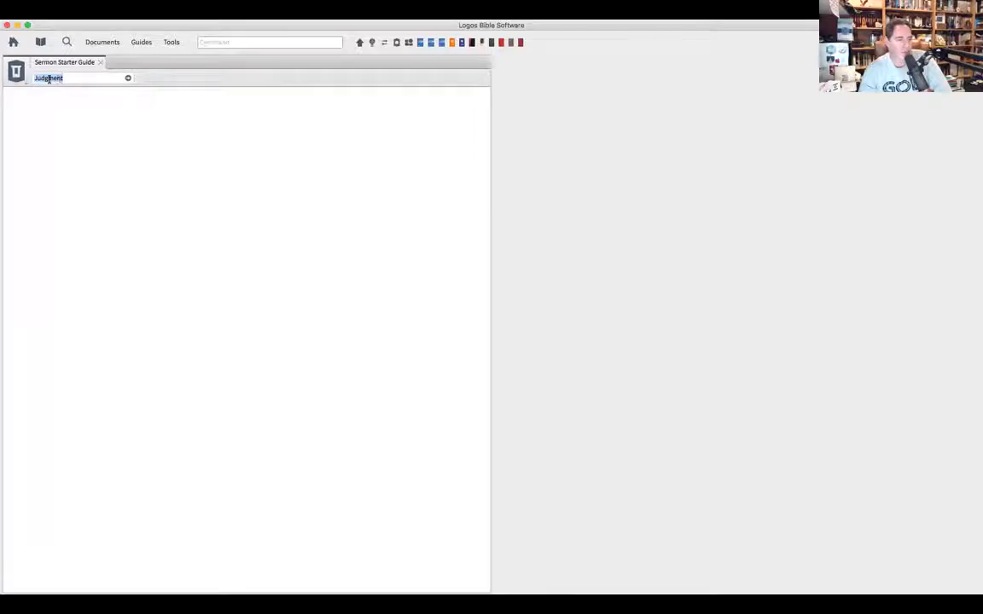
left_click(127, 78)
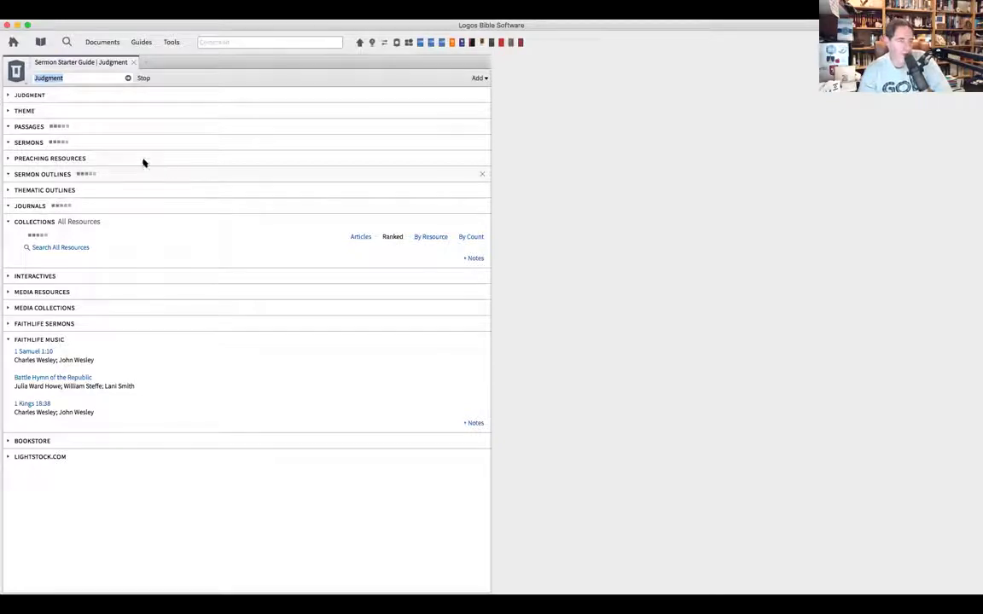
left_click(134, 64)
Step: Open the saved sermon "Women's Role in the Church" from the Sermon group of documents
left_click(108, 43)
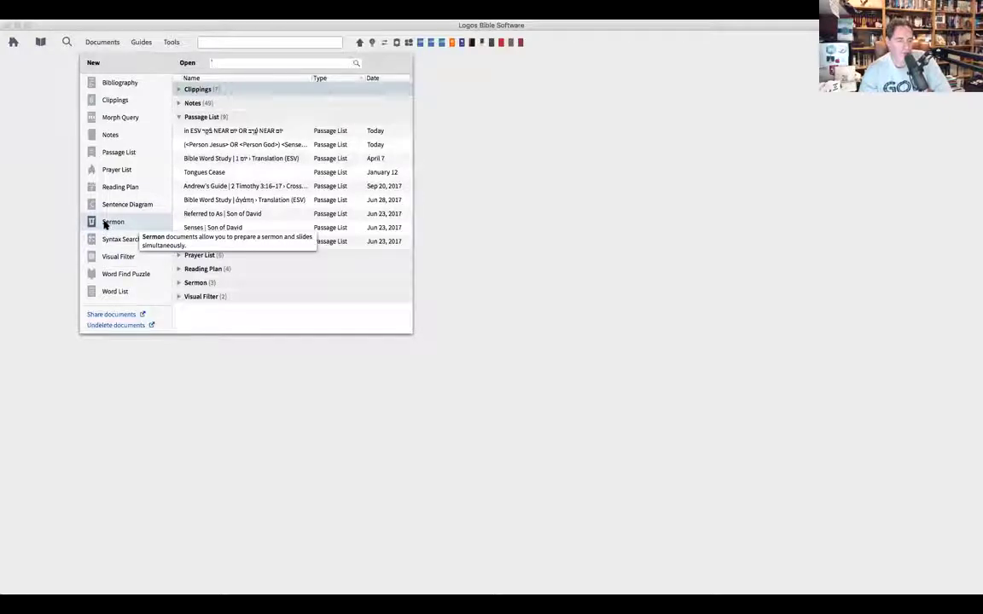
left_click(179, 283)
scroll(205, 278, "down", 1)
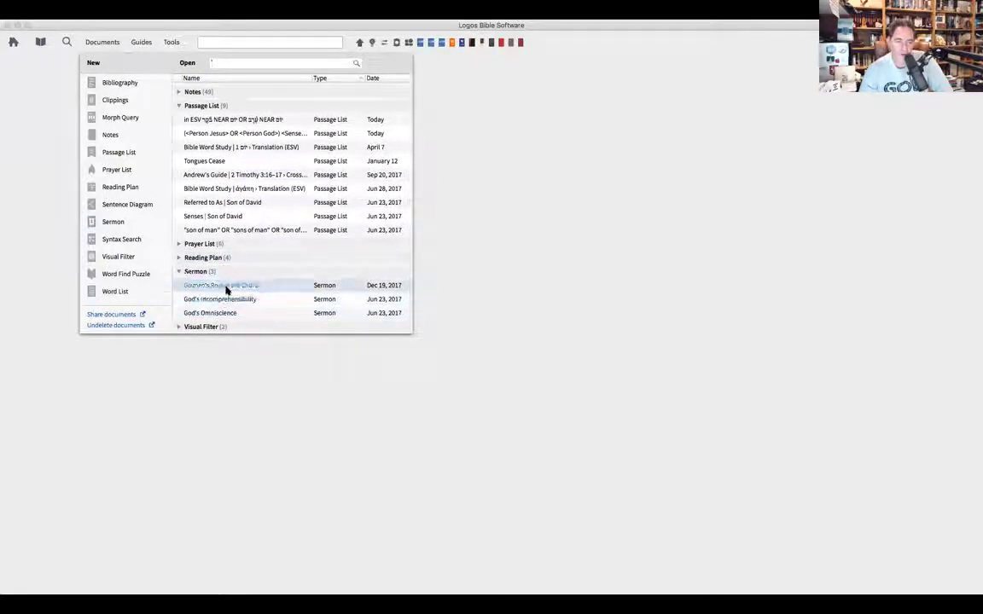
left_click(226, 288)
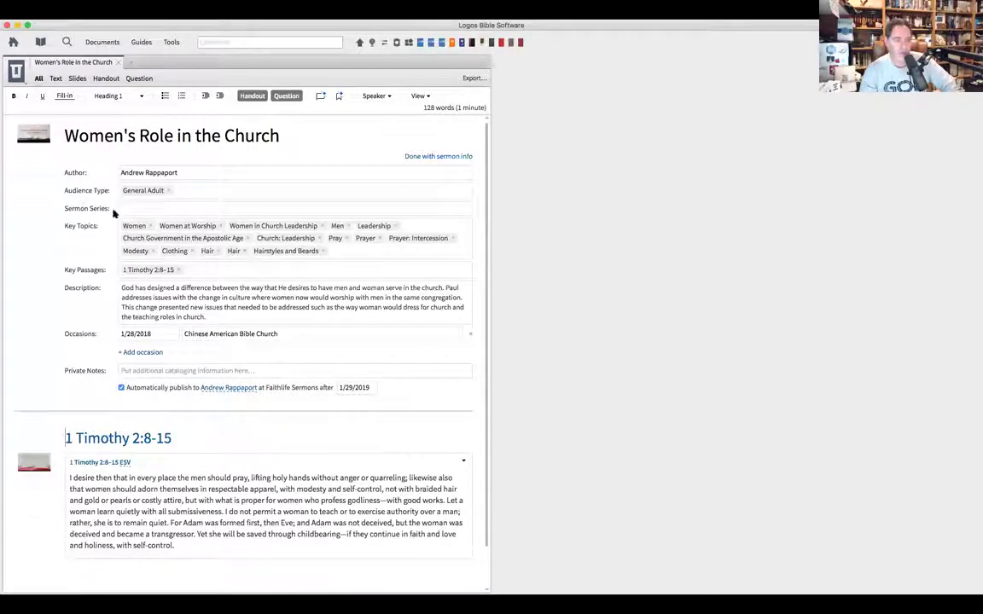
Step: Examine the sermon's info fields, from author and key topics to key passages, description, occasions and publishing
scroll(101, 214, "down", 2)
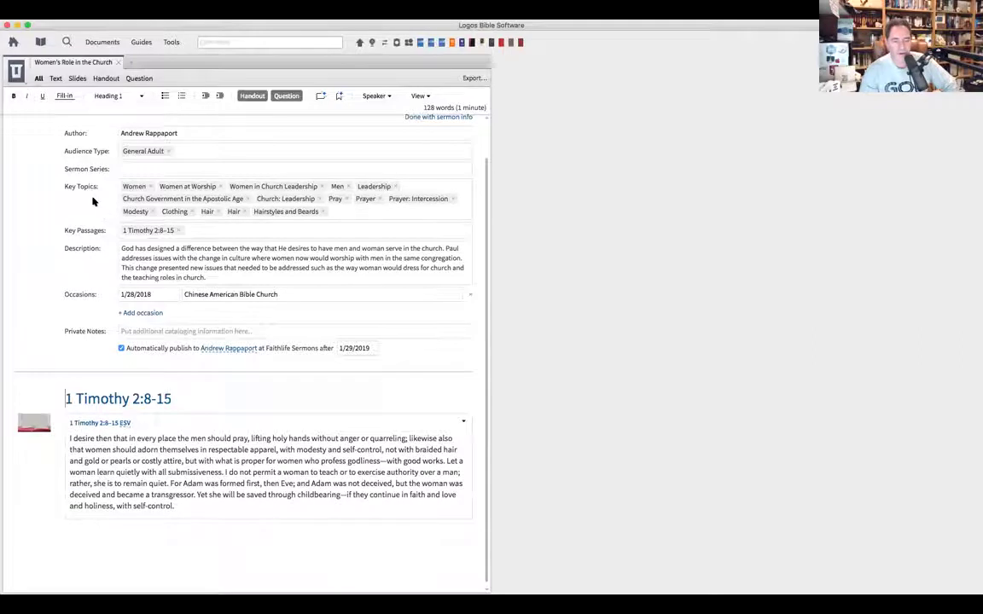
scroll(95, 201, "up", 2)
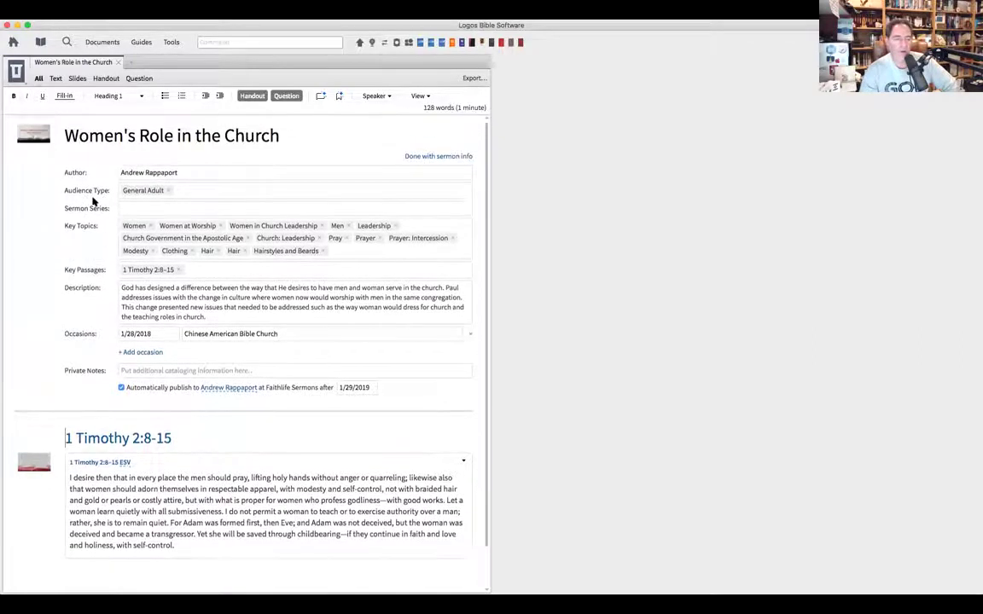
scroll(81, 234, "down", 2)
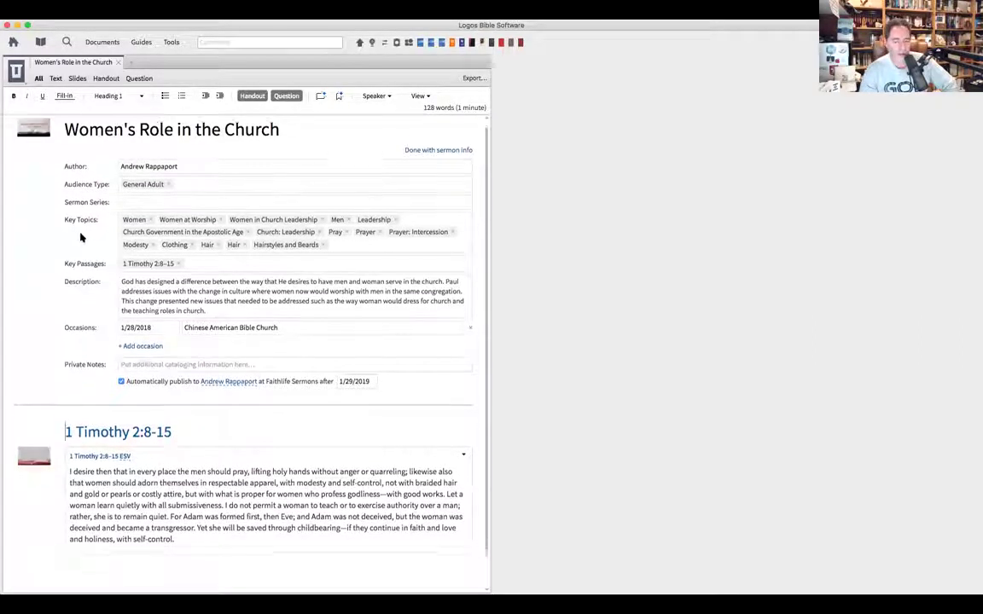
scroll(83, 229, "up", 2)
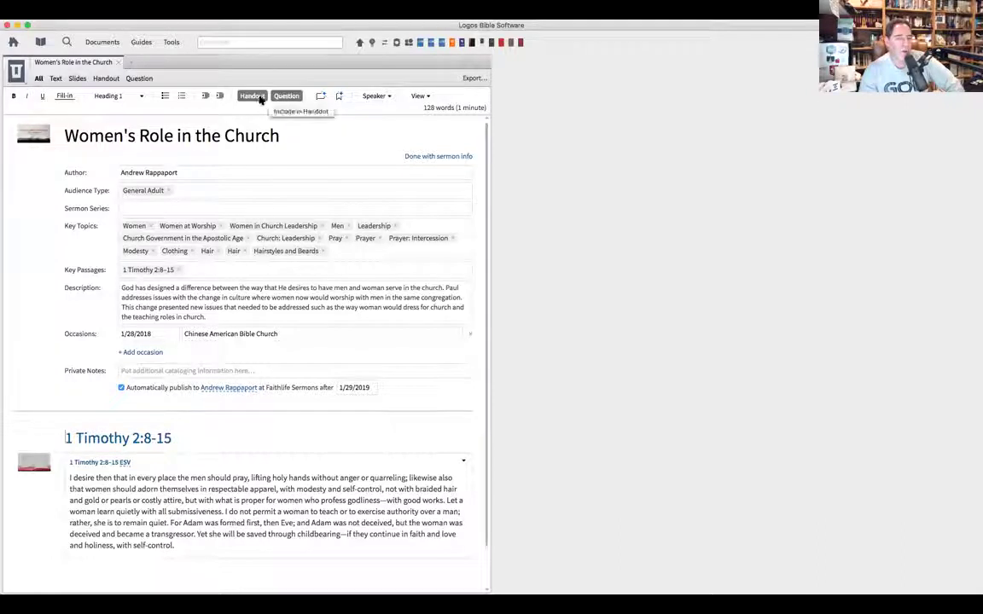
Step: View the sermon as text, slides, handout and questions, and return to the combined view
left_click(57, 79)
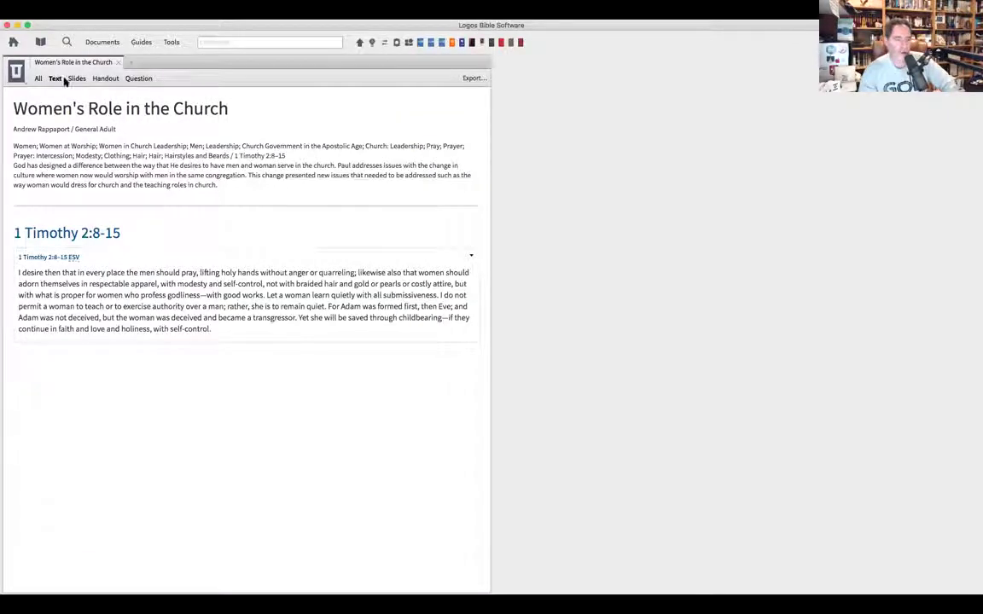
left_click(77, 78)
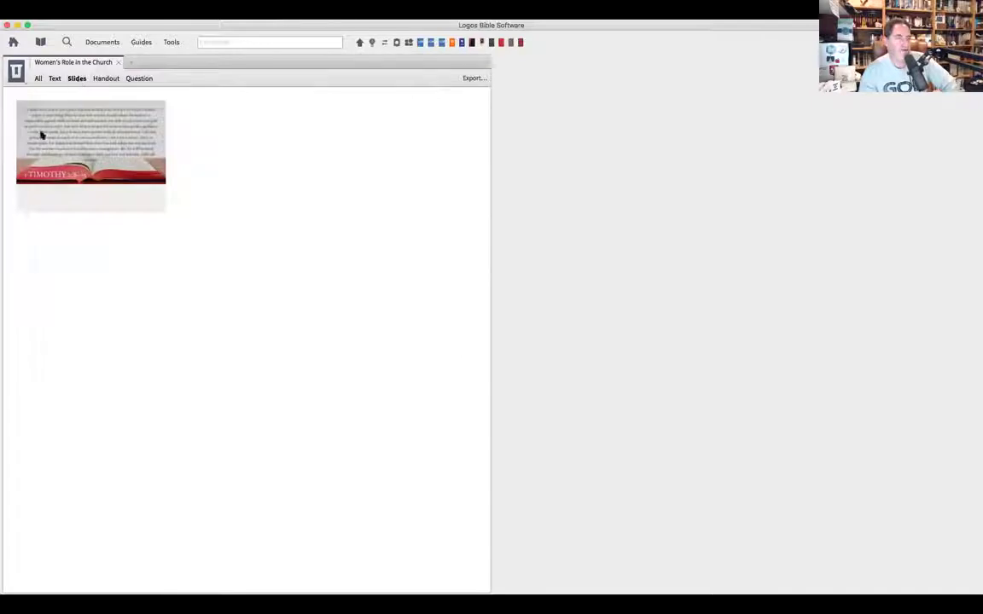
left_click(100, 78)
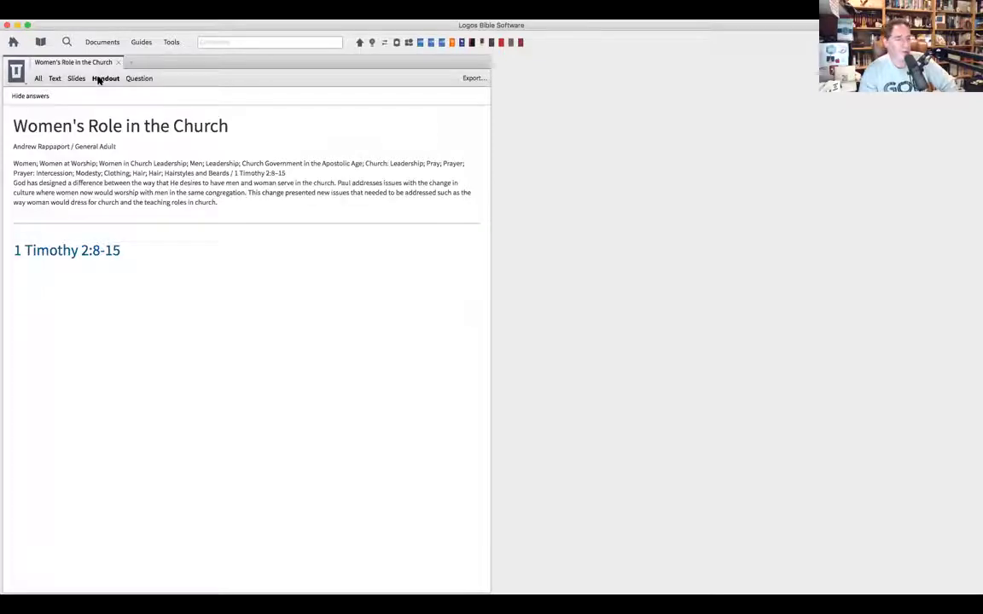
left_click(139, 78)
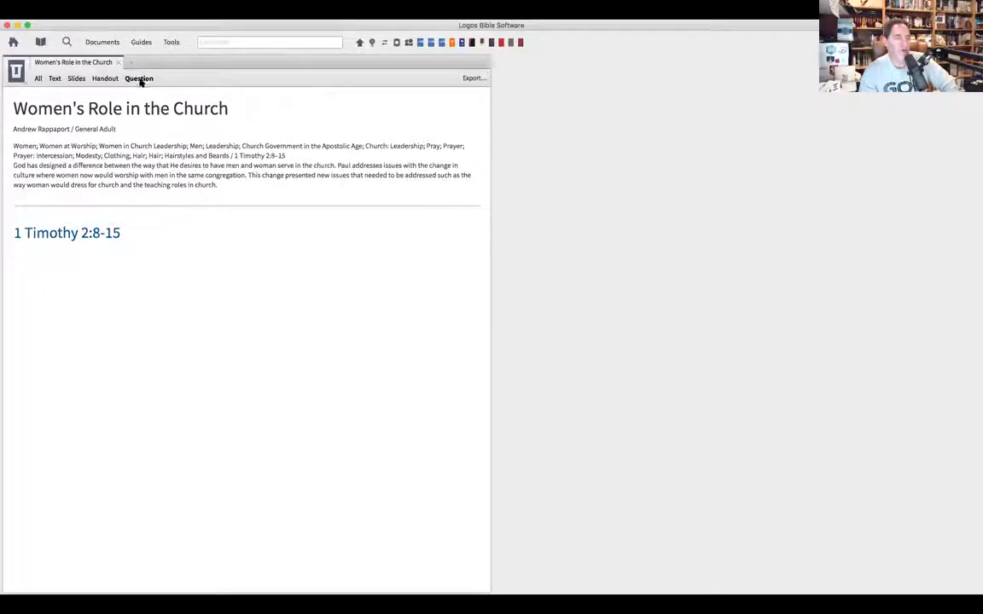
left_click(39, 79)
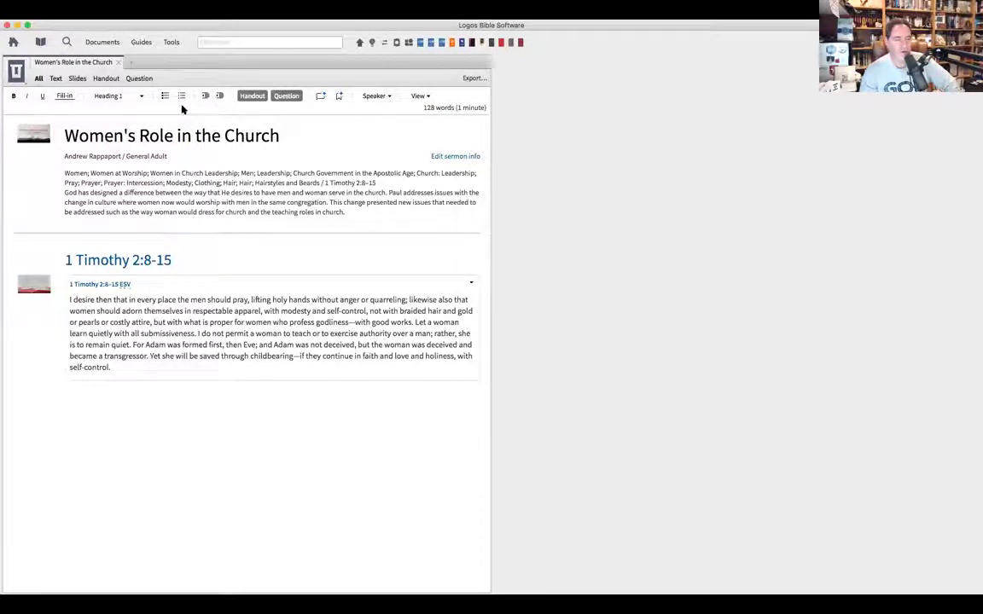
Step: Review the sermon editor's speaker markup, view and formatting options, and place the text cursor below the 1 Timothy 2:8-15 passage
left_click(386, 99)
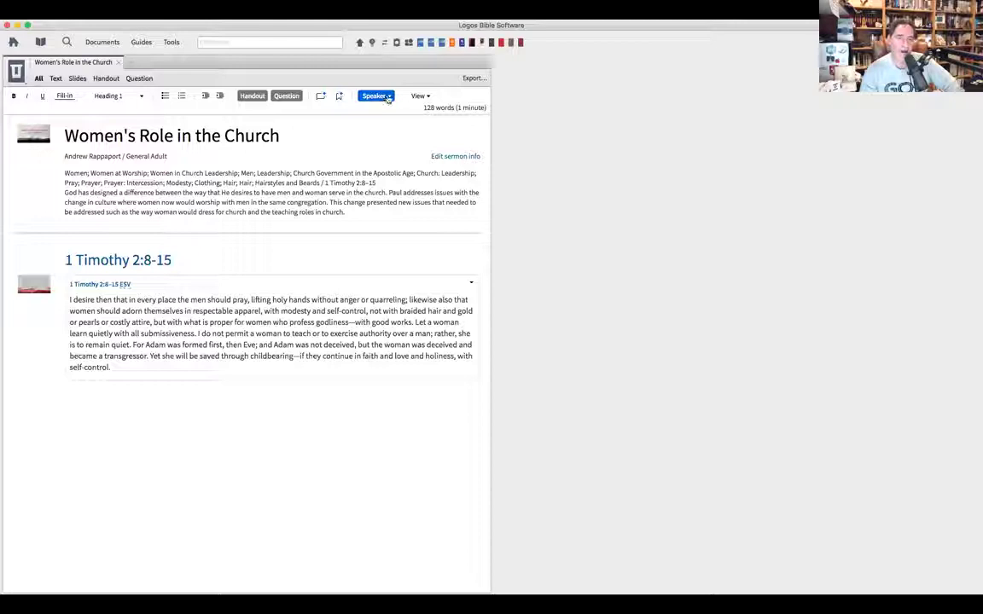
left_click(388, 98)
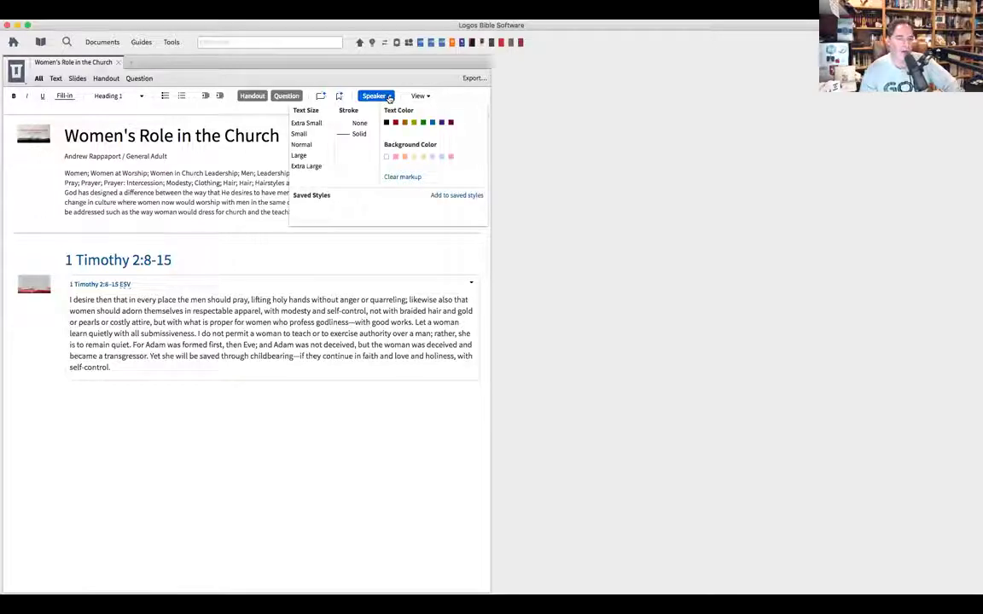
left_click(389, 98)
left_click(388, 97)
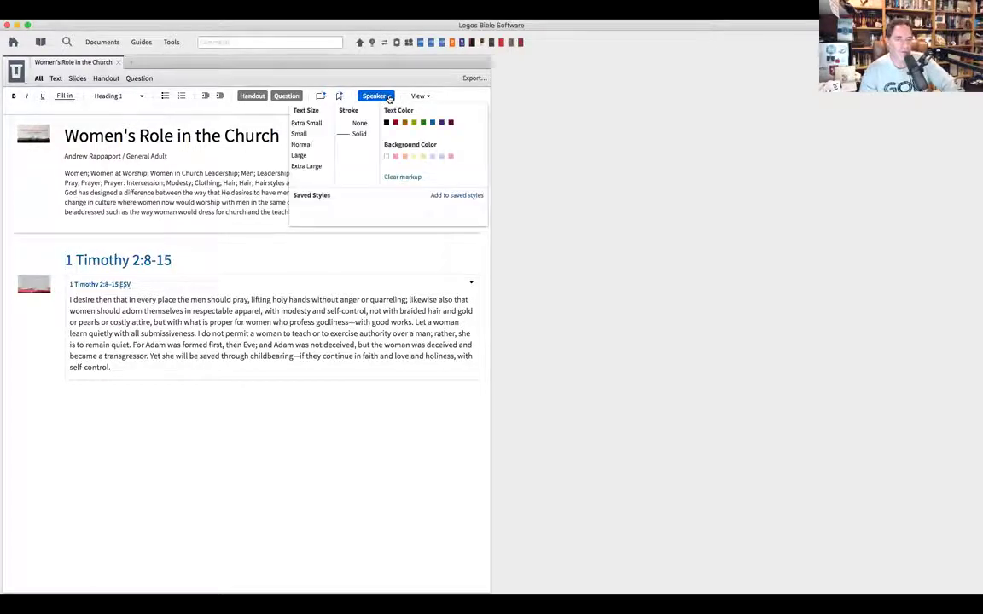
left_click(421, 96)
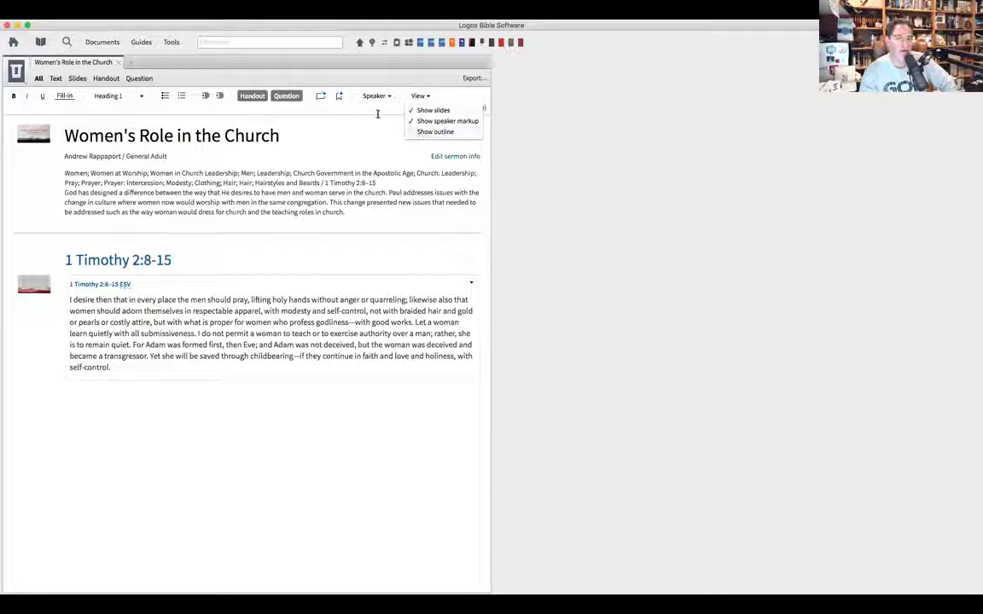
left_click(341, 103)
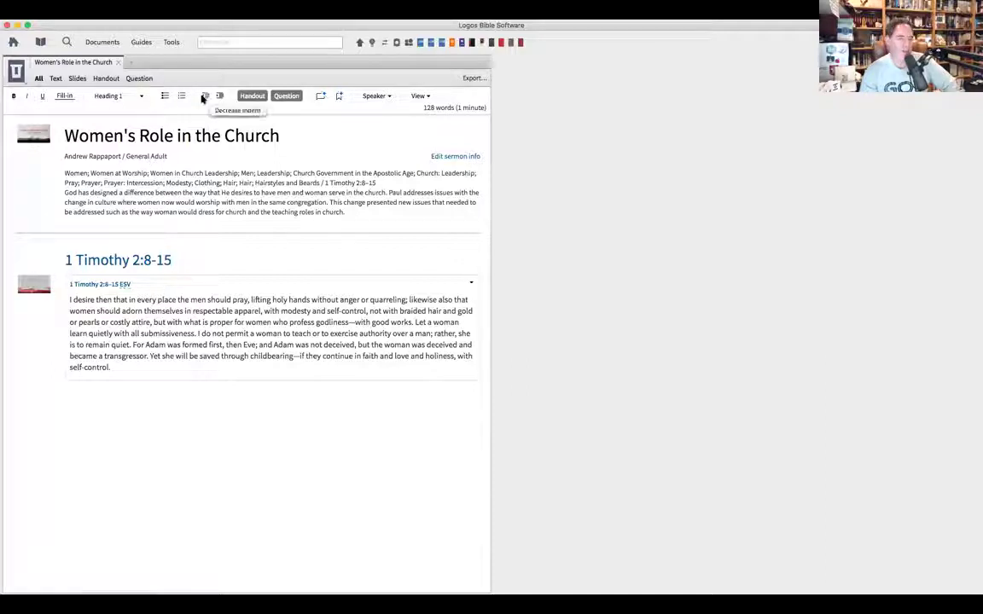
left_click(252, 96)
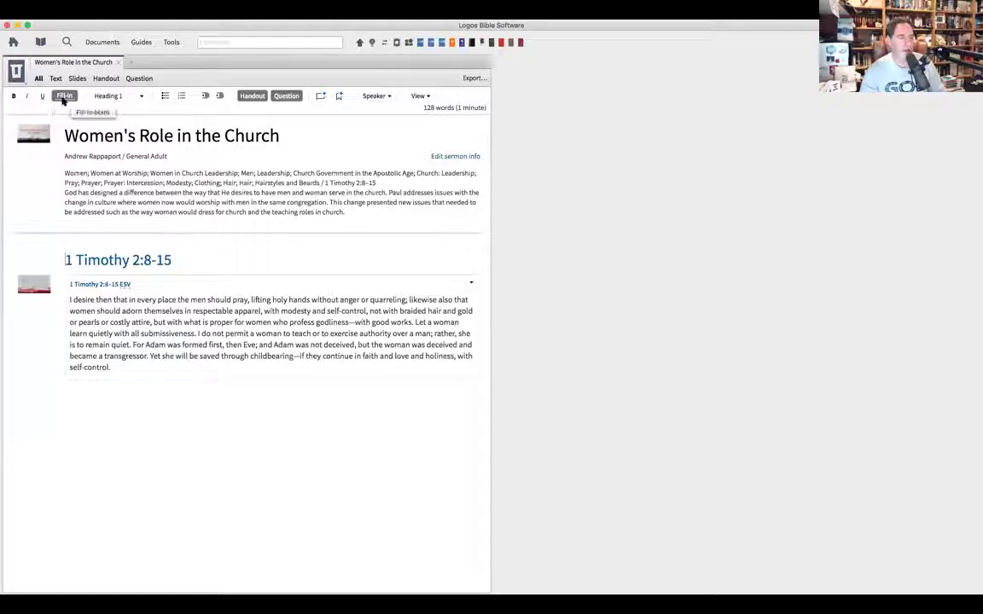
left_click(98, 407)
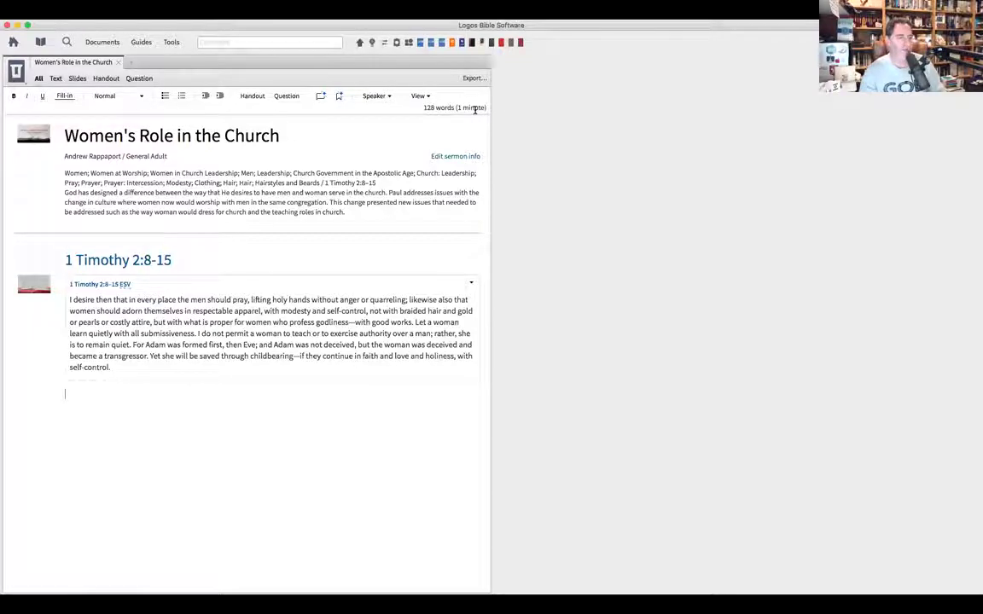
Step: Float the sermon in its own window and open its Print/Export options
left_click(24, 81)
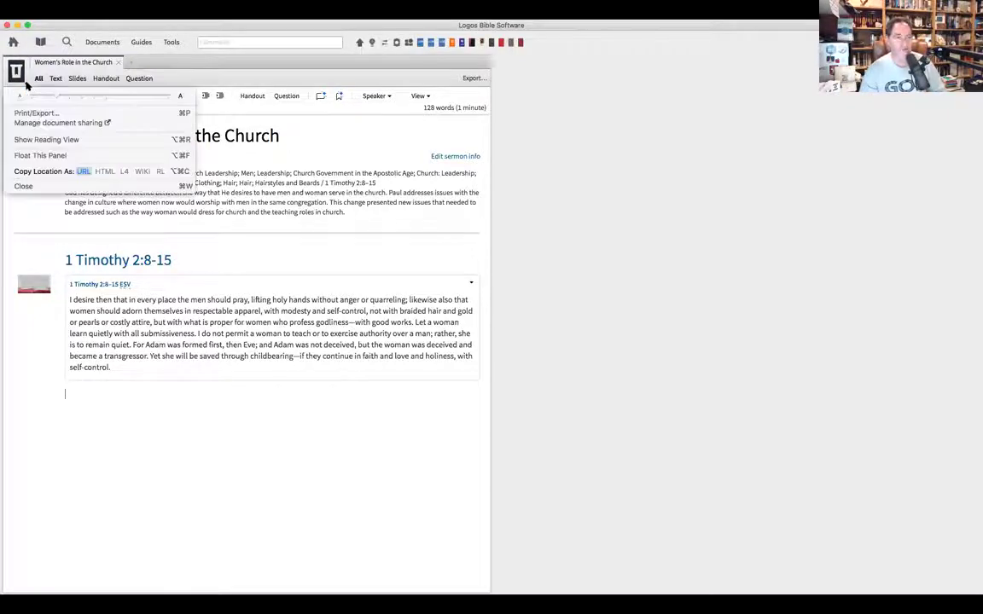
left_click(43, 156)
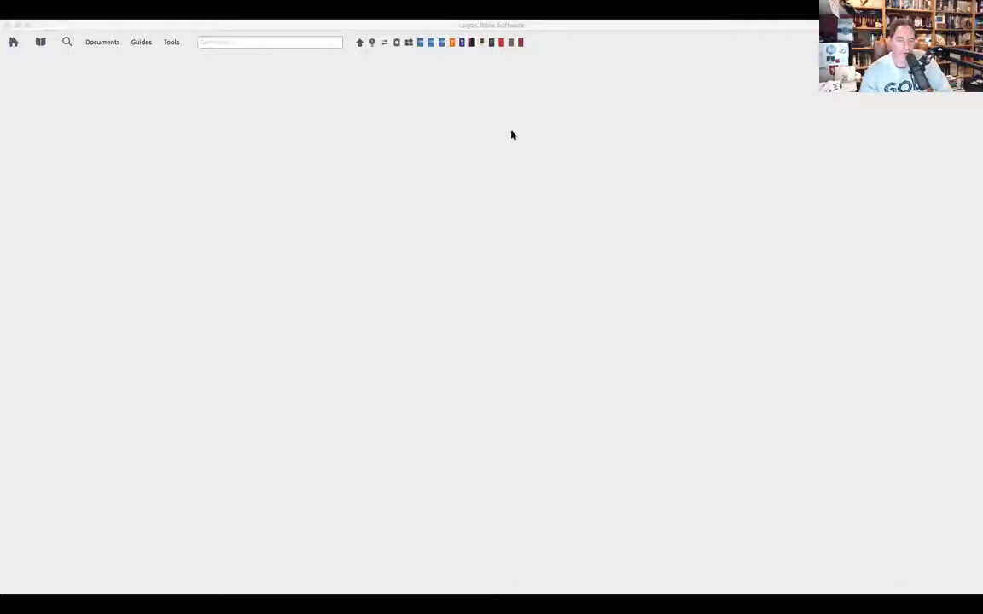
left_click(147, 120)
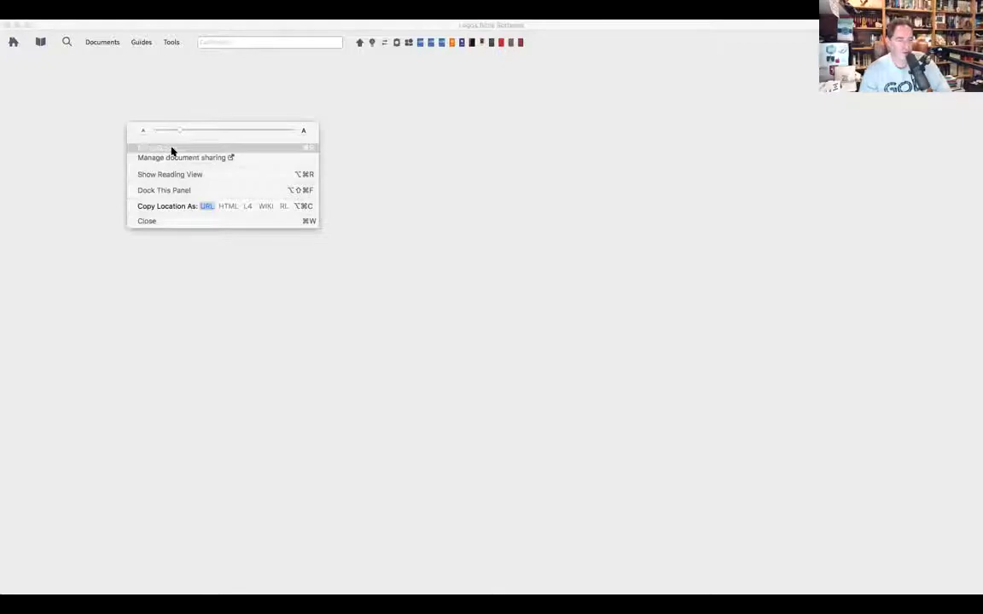
left_click(172, 151)
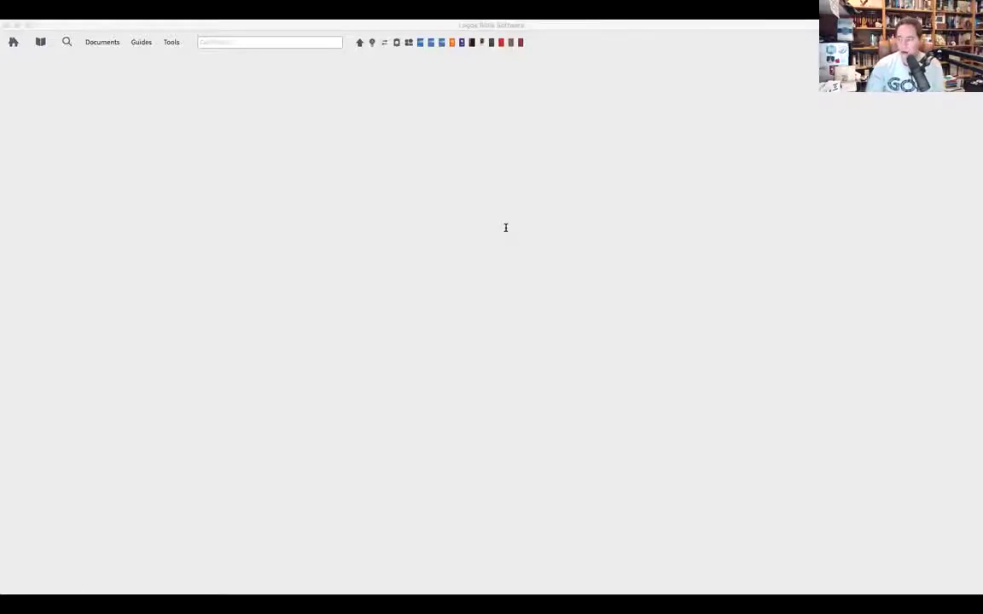
left_click(240, 100)
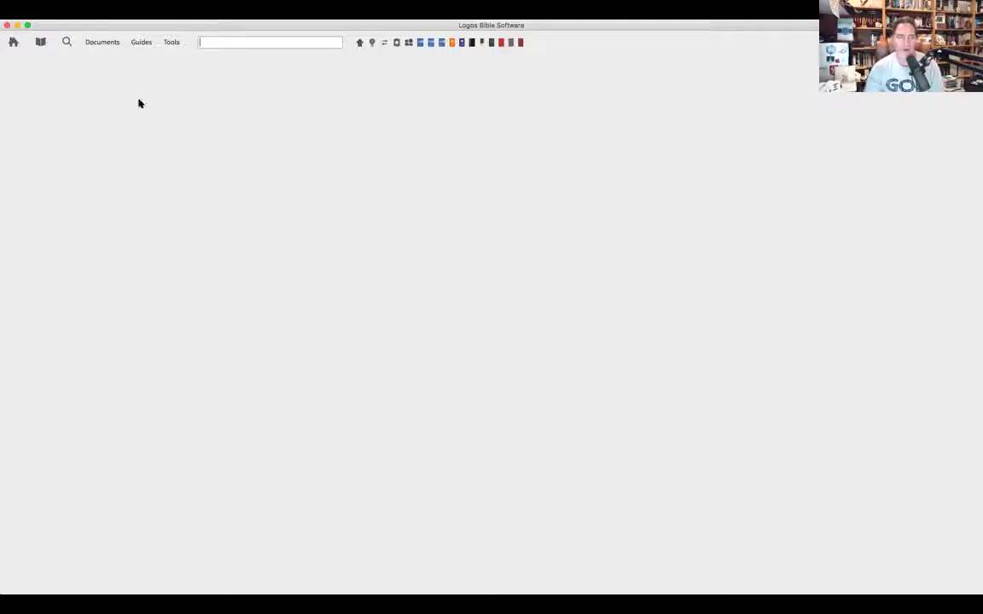
Step: Create a new blank sermon document and close it again
left_click(99, 44)
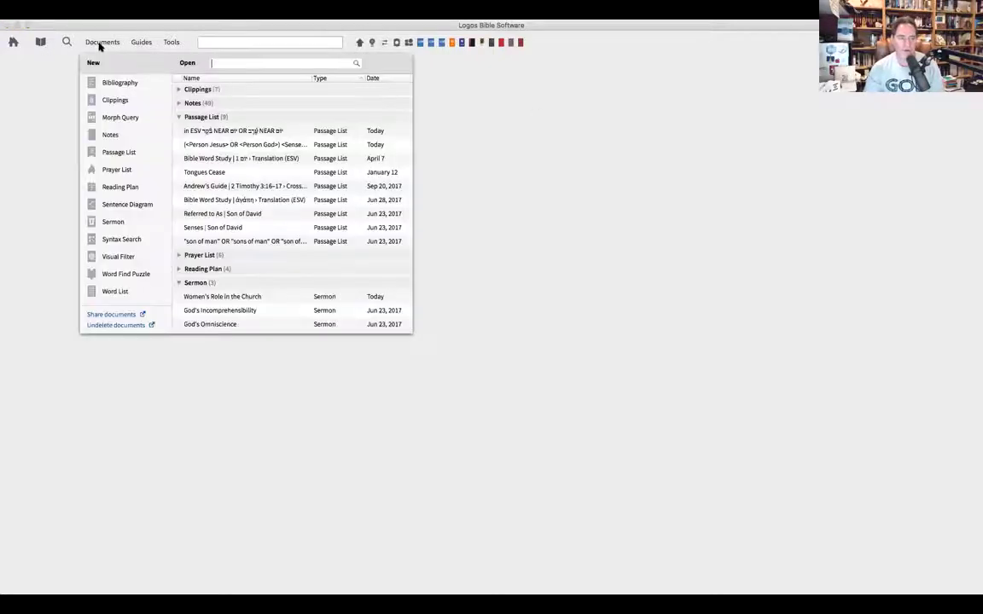
left_click(119, 224)
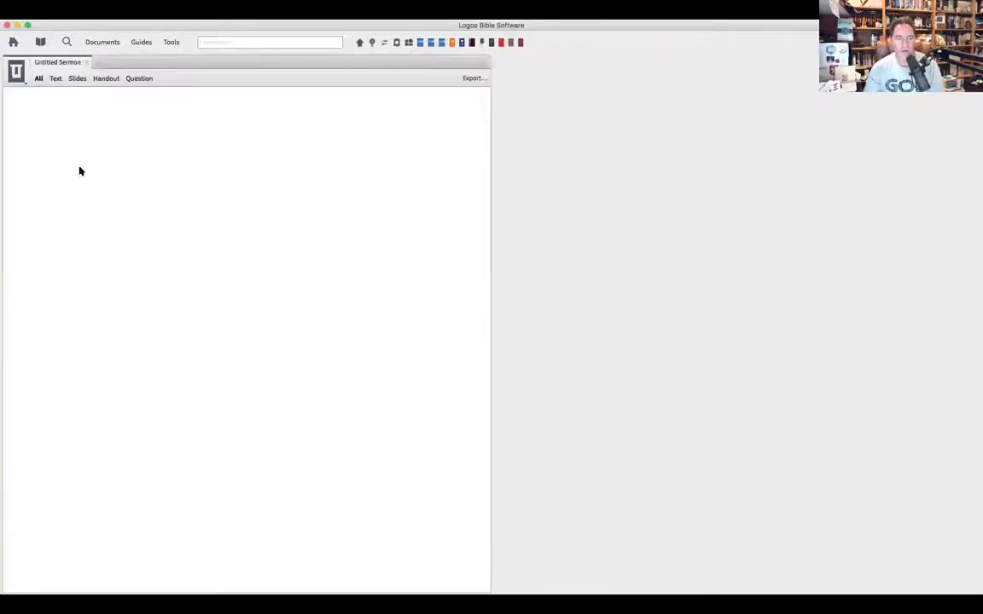
left_click(87, 63)
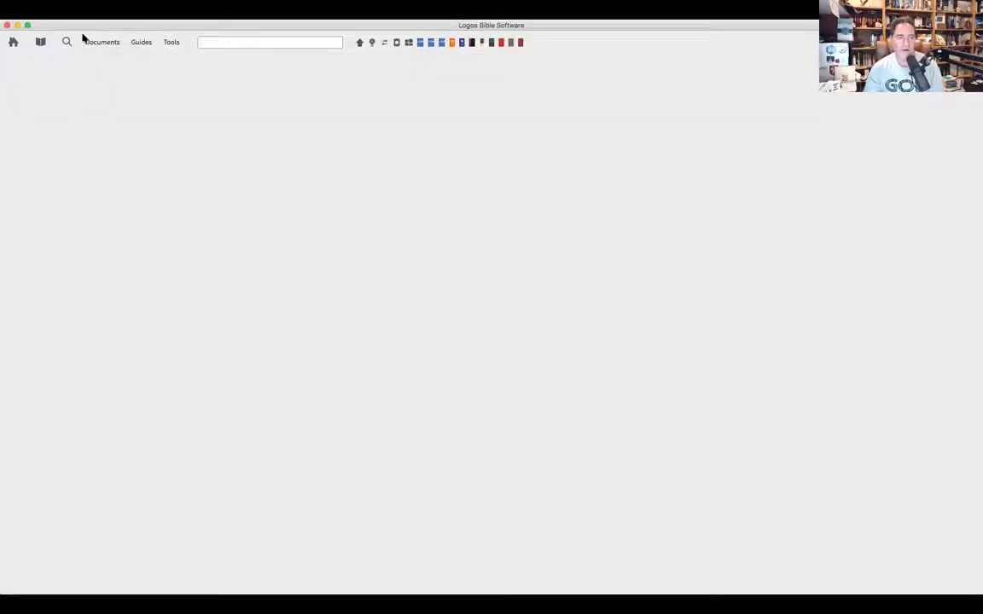
Step: Open the saved sermon "Women's Role in the Church" from the documents list
left_click(90, 41)
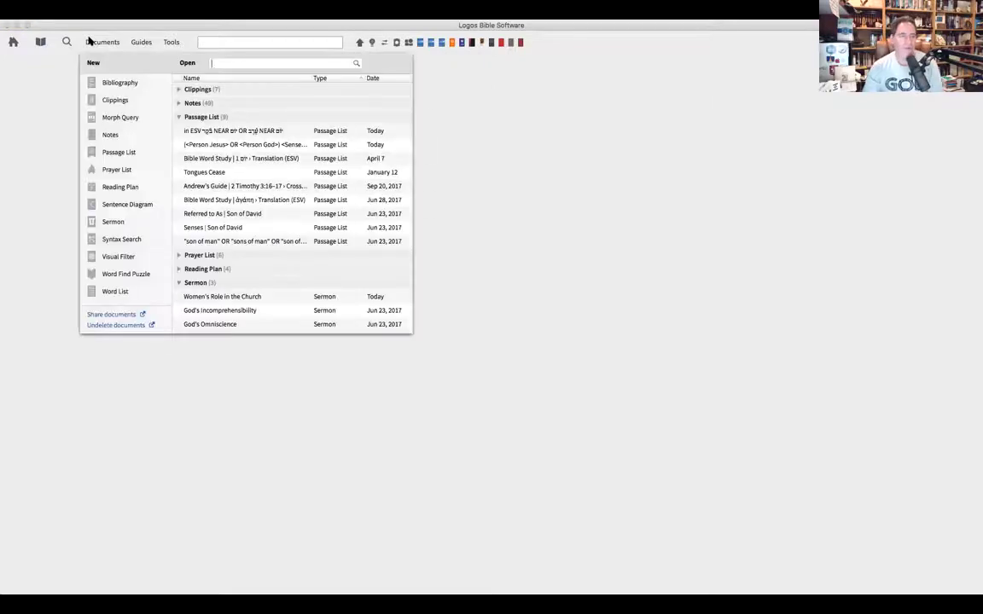
scroll(226, 136, "down", 1)
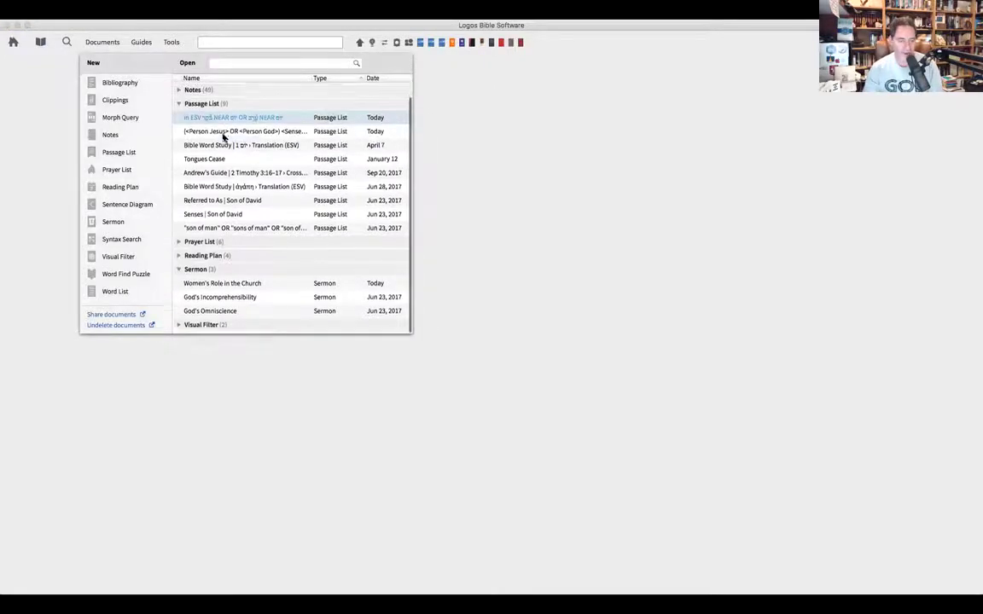
left_click(241, 286)
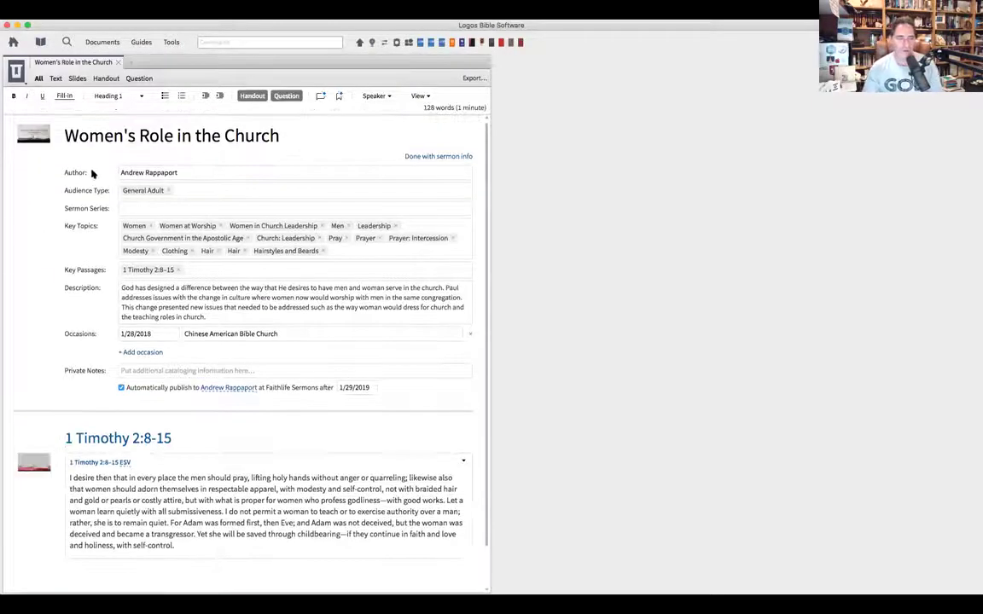
Step: Start exporting the sermon to PowerPoint in the Fully rendered style, cancel at the save dialog, and close the sermon
left_click(19, 73)
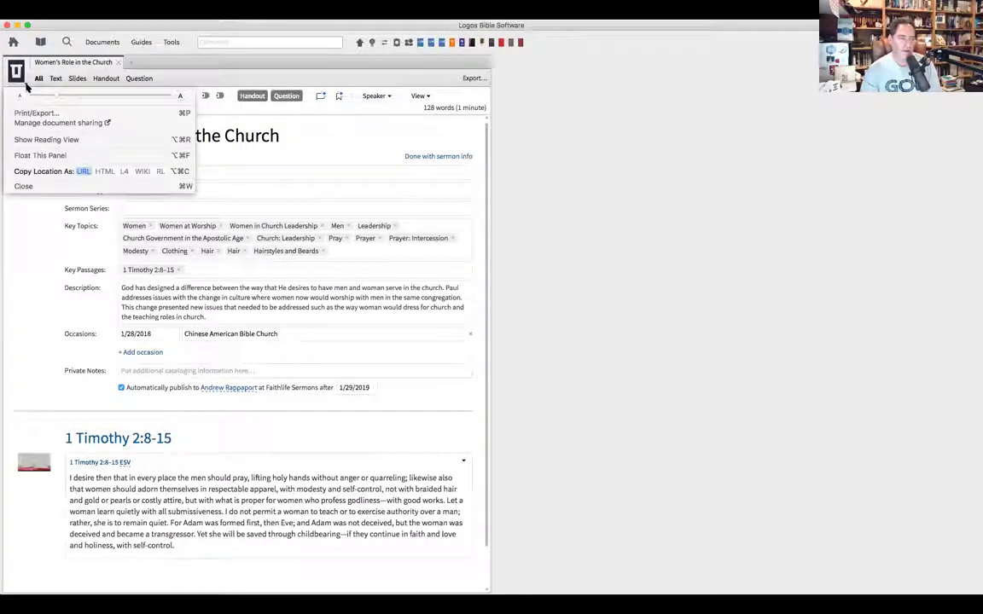
left_click(103, 113)
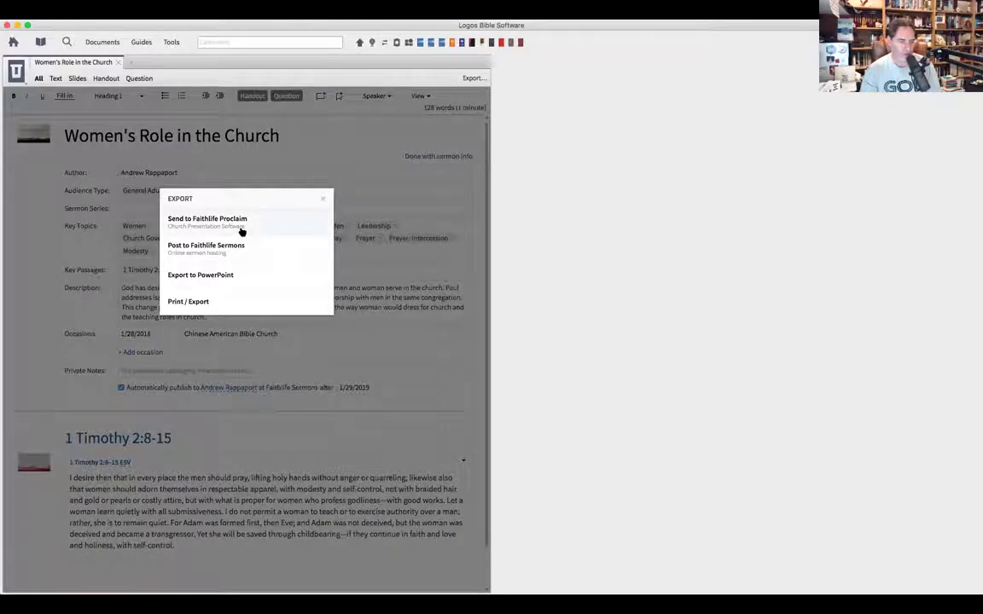
left_click(228, 276)
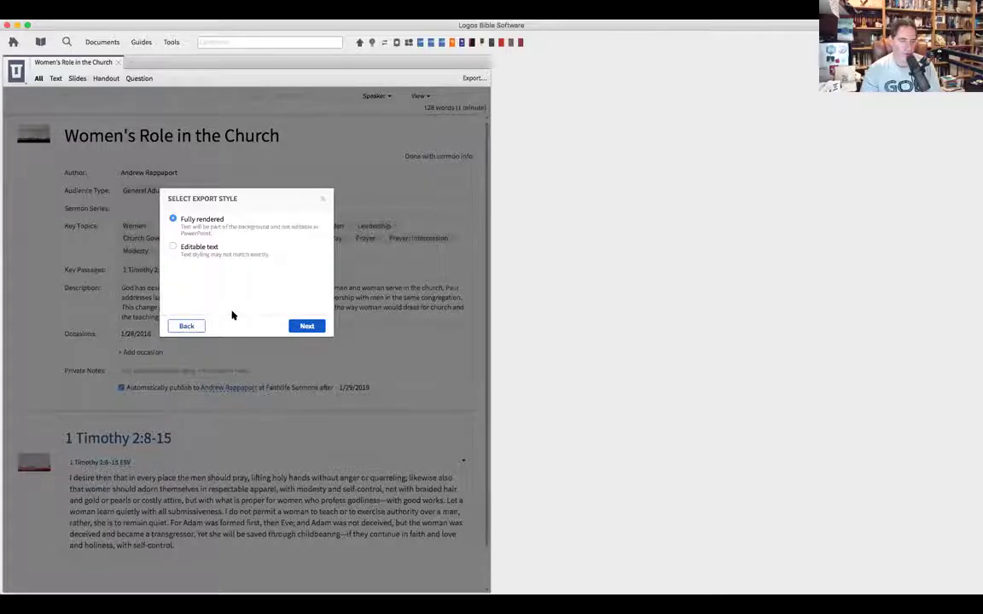
left_click(306, 327)
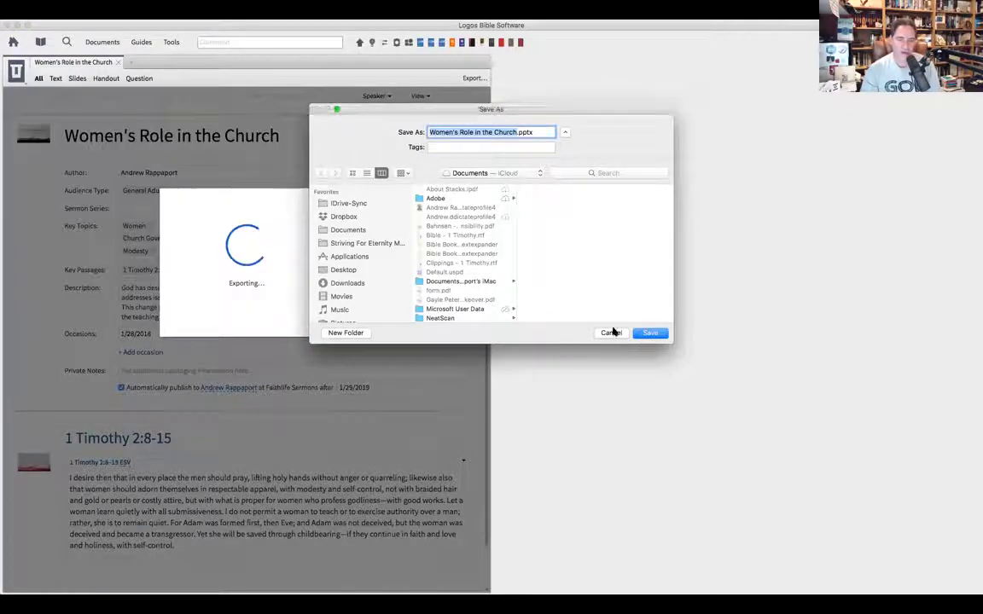
left_click(611, 331)
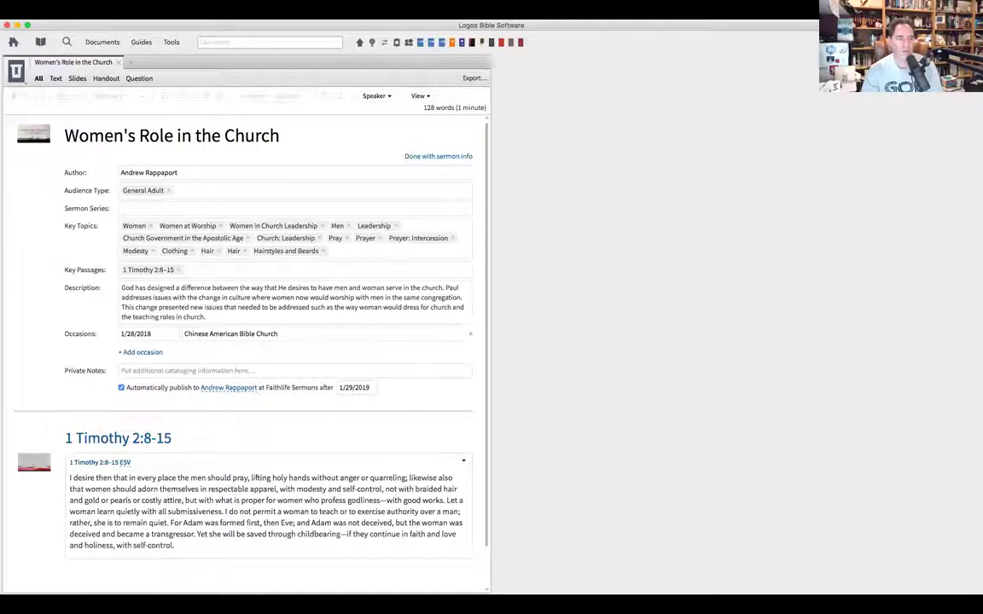
left_click(118, 63)
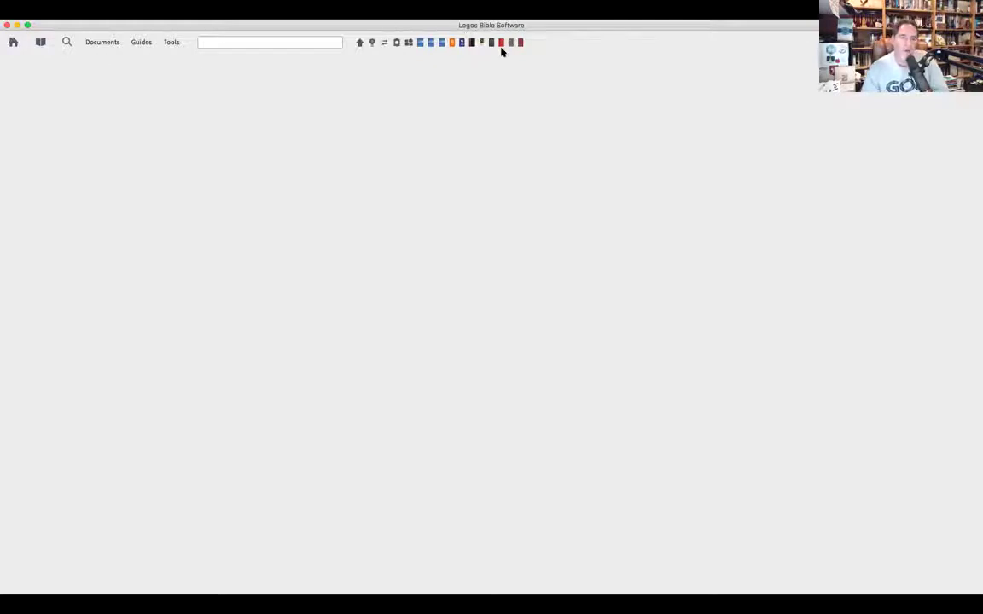
Step: Open the English Standard Version, try different placements, and leave it docked in one half of the workspace
left_click(452, 45)
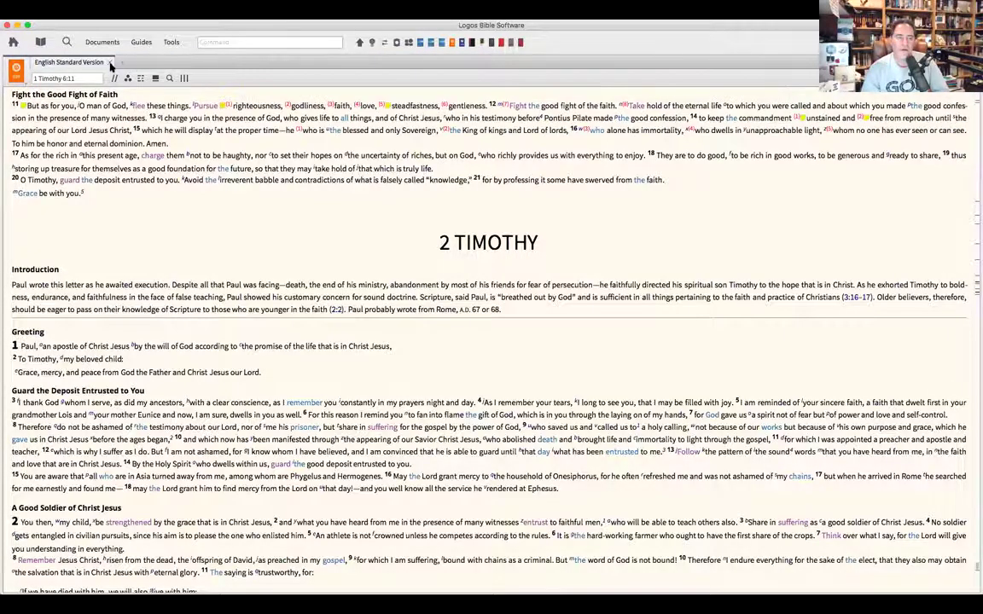
left_click(109, 62)
left_click(452, 43)
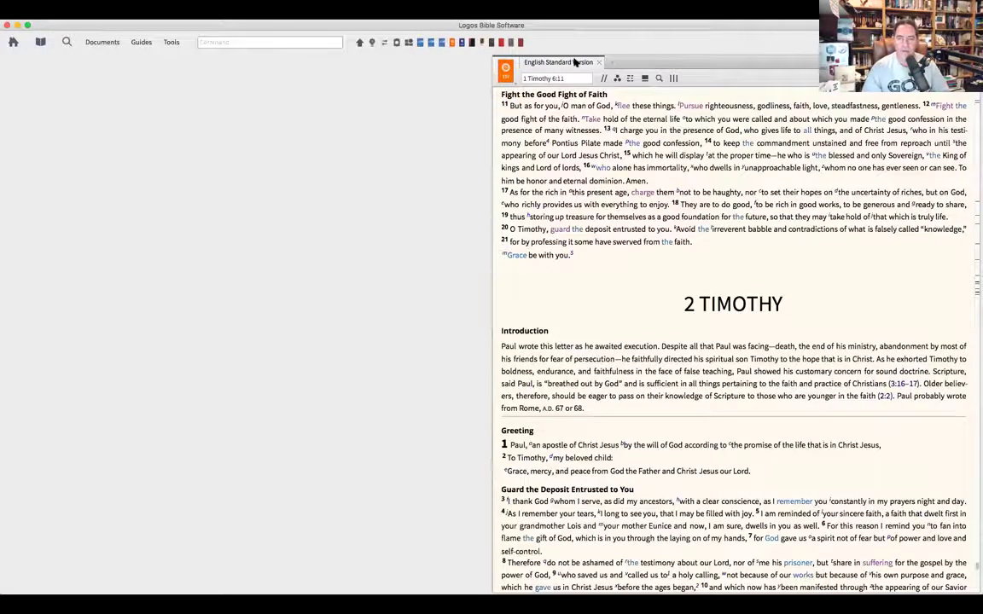
left_click(599, 62)
key("super+z")
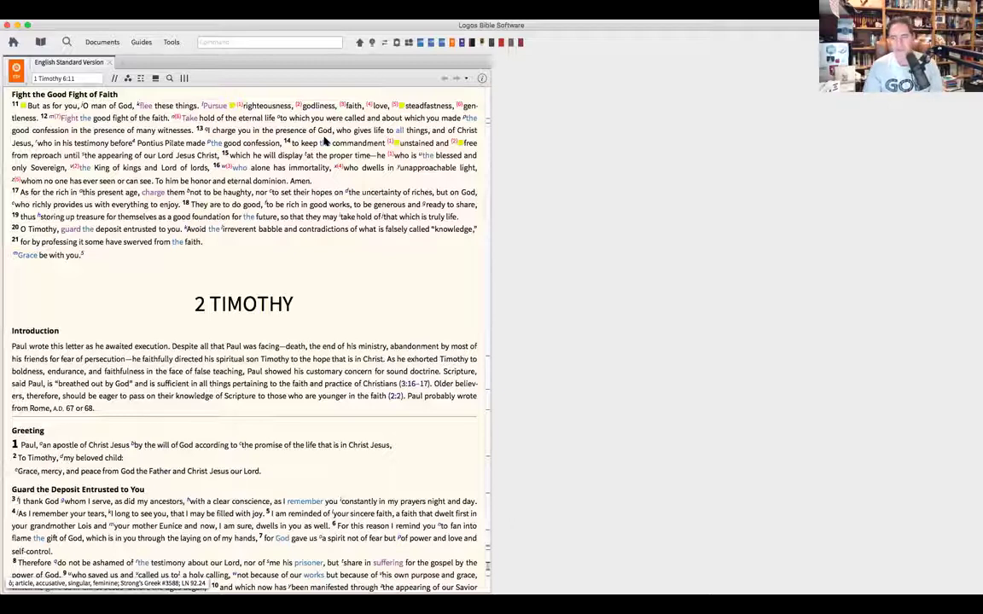
Step: Open the saved document "Visual Filter Greek Imperatives" beside the Bible text
left_click(102, 42)
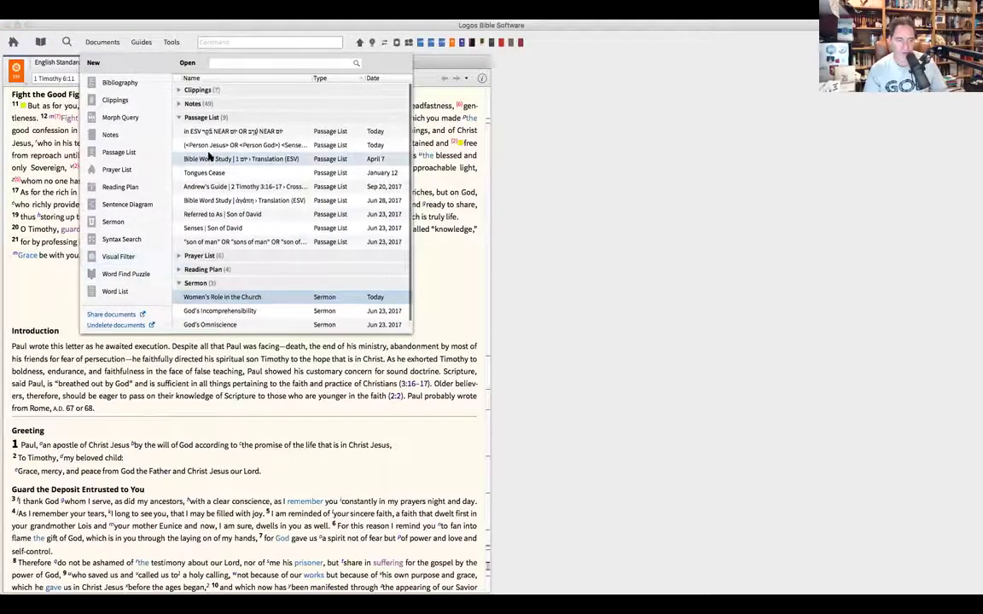
scroll(204, 166, "down", 1)
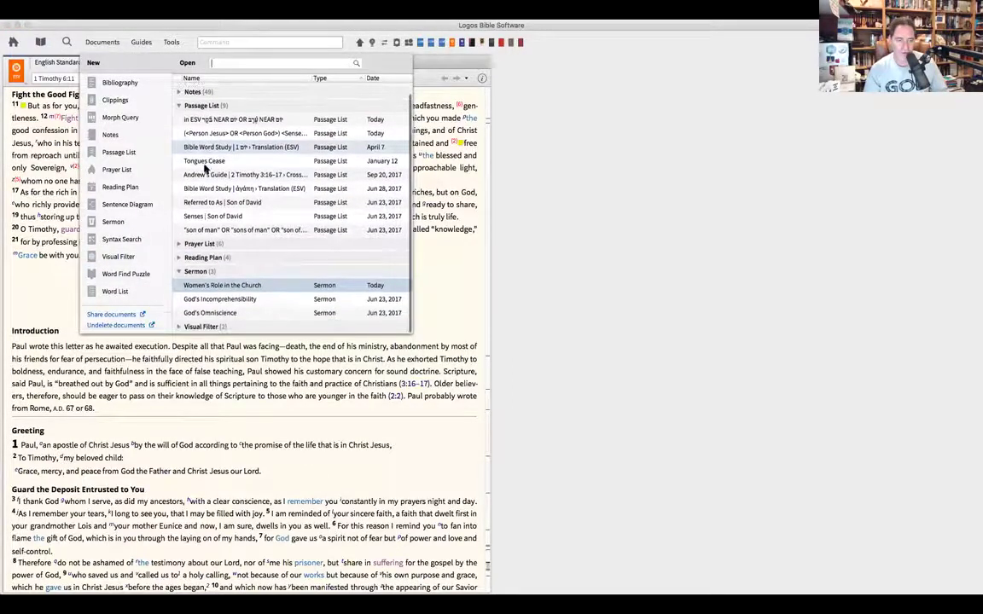
left_click(179, 327)
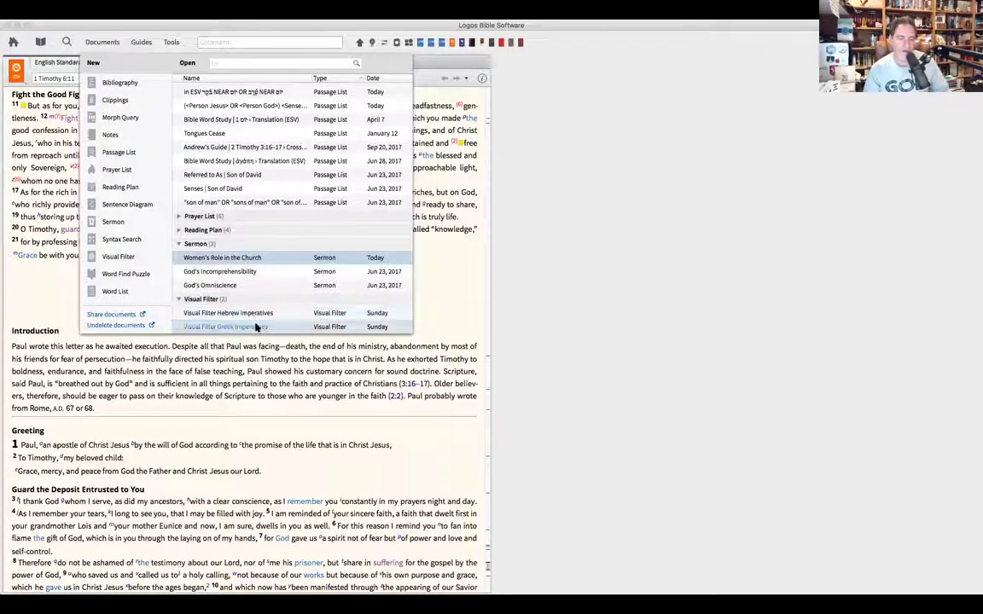
left_click(226, 326)
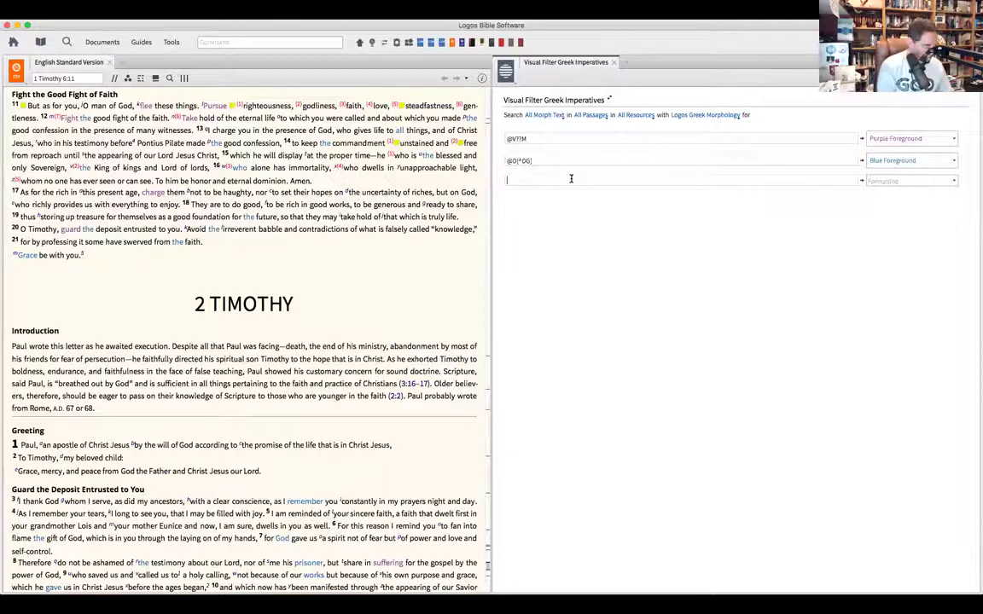
Step: Try article, conjunction and adverb as the part of speech in the Greek filter's empty third row, and leave the row blank
type("@")
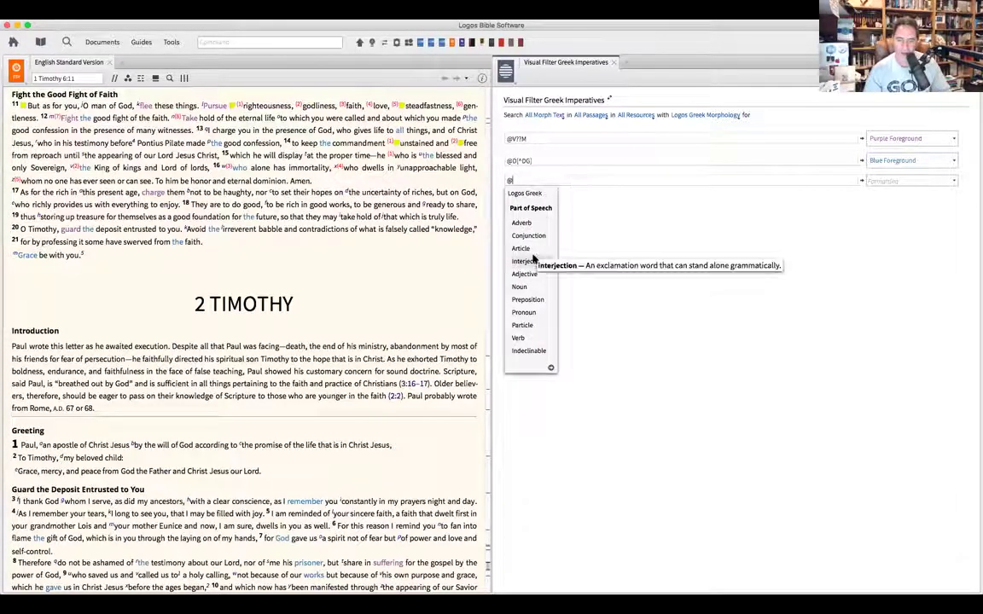
type("D")
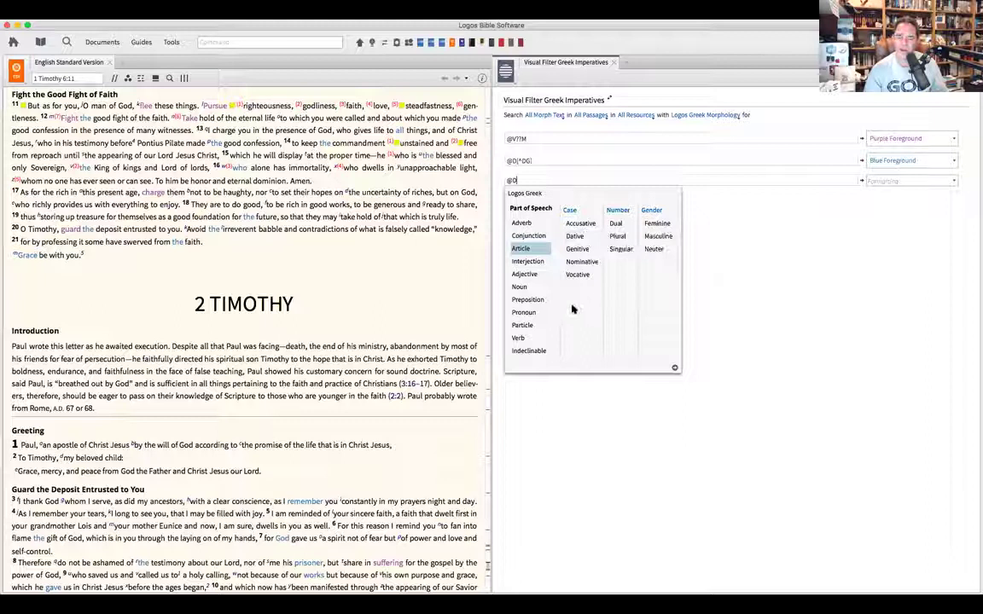
left_click(532, 236)
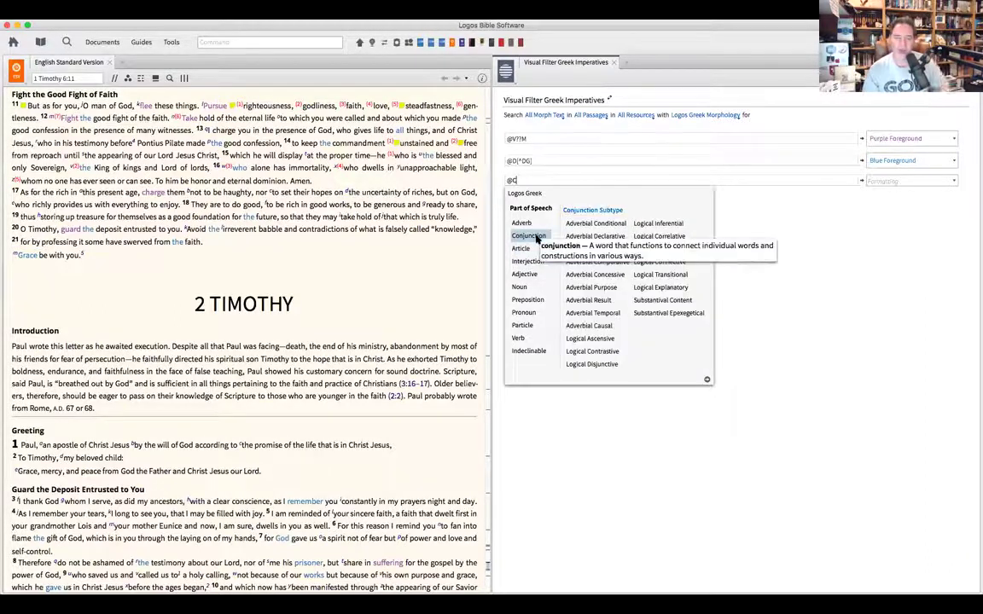
left_click(534, 223)
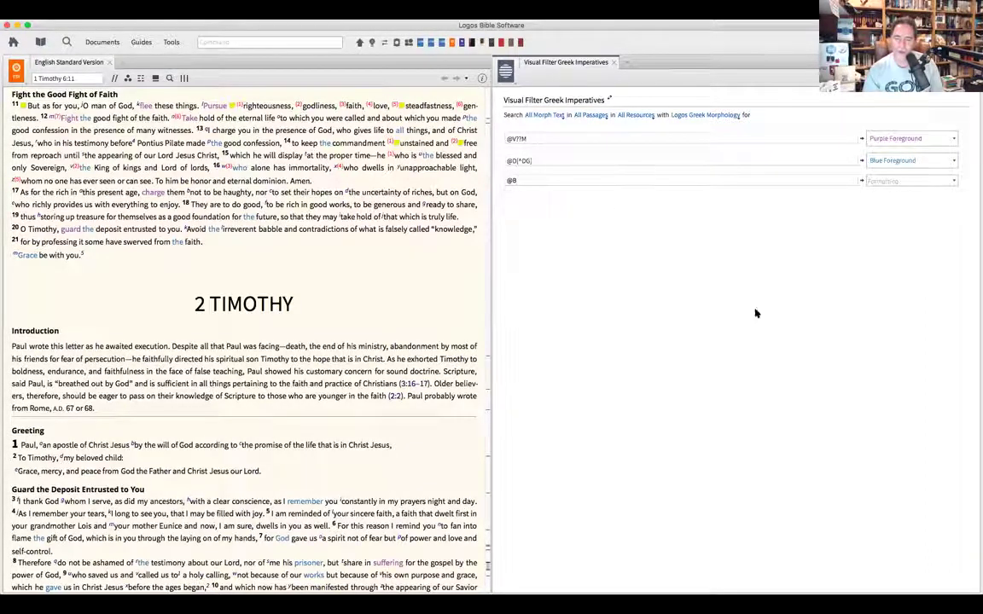
left_click(576, 181)
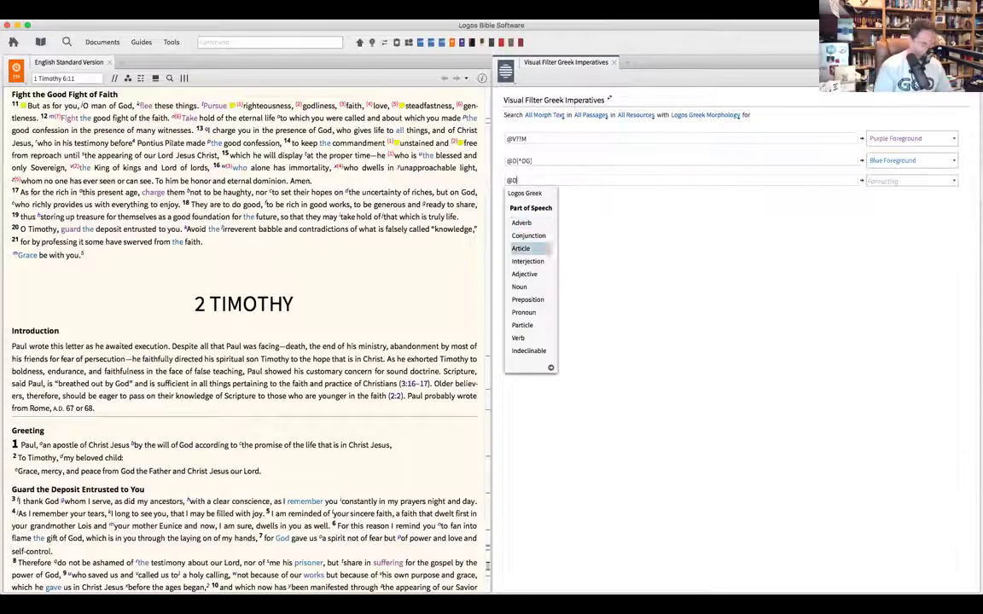
left_click(521, 249)
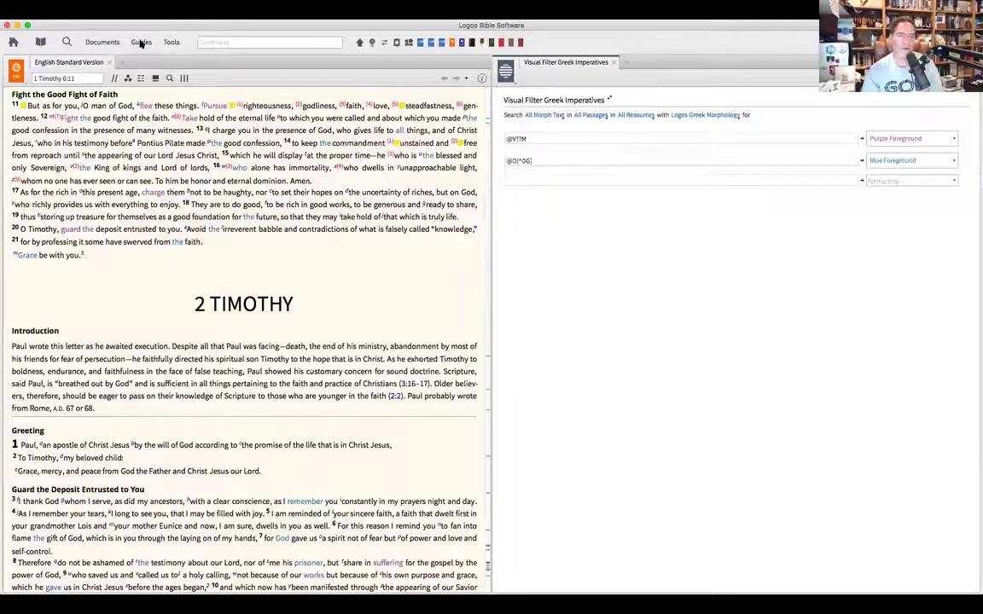
Step: Open the saved document "Visual Filter Hebrew Imperatives" alongside the Greek filter
left_click(141, 43)
left_click(102, 42)
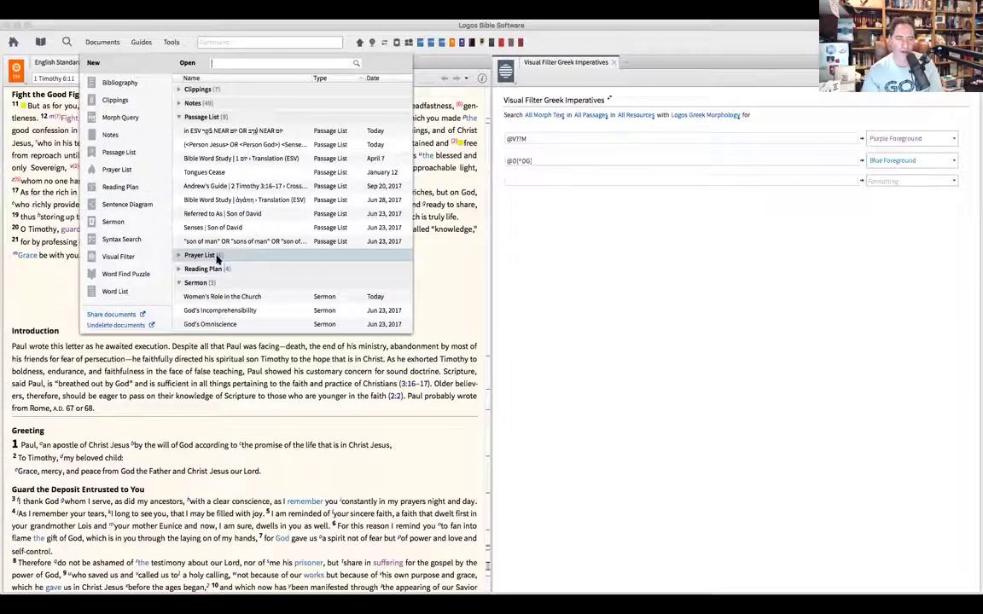
scroll(221, 281, "down", 3)
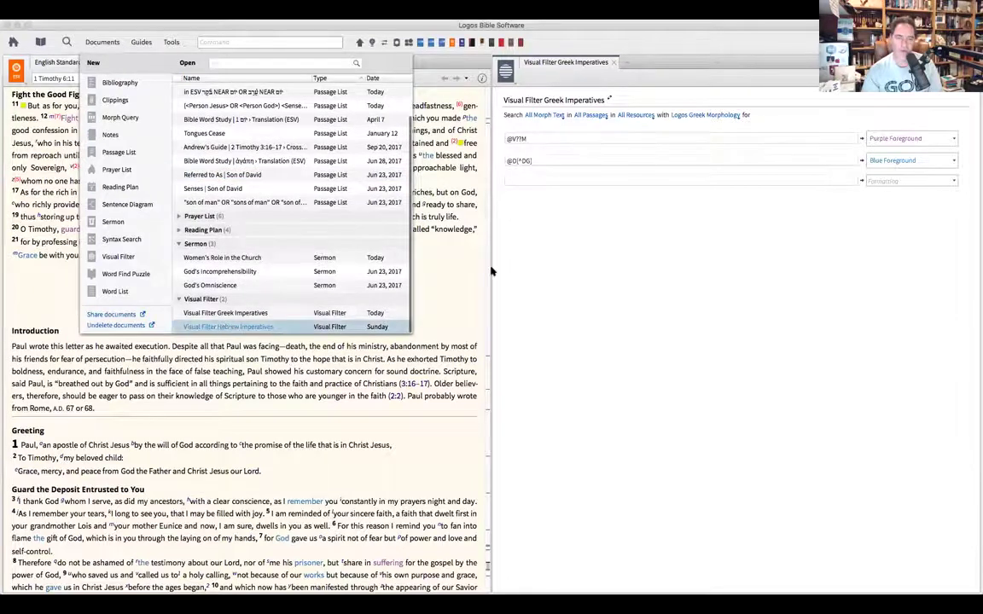
key("Return")
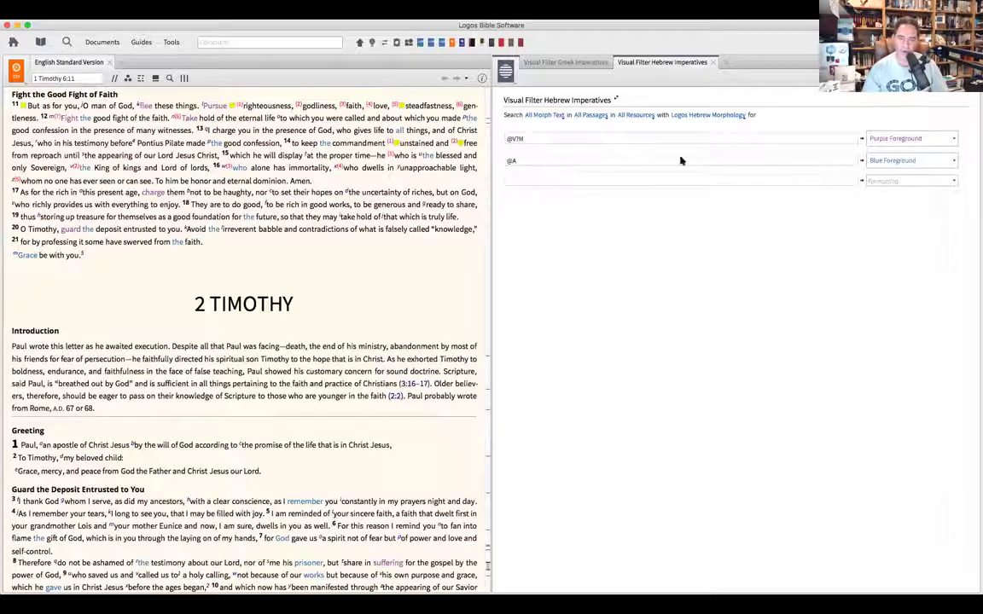
Step: Examine the Hebrew filter's @V?M and @A terms and the article entry among its part-of-speech options, leaving the third row blank
left_click_drag(509, 138, 537, 139)
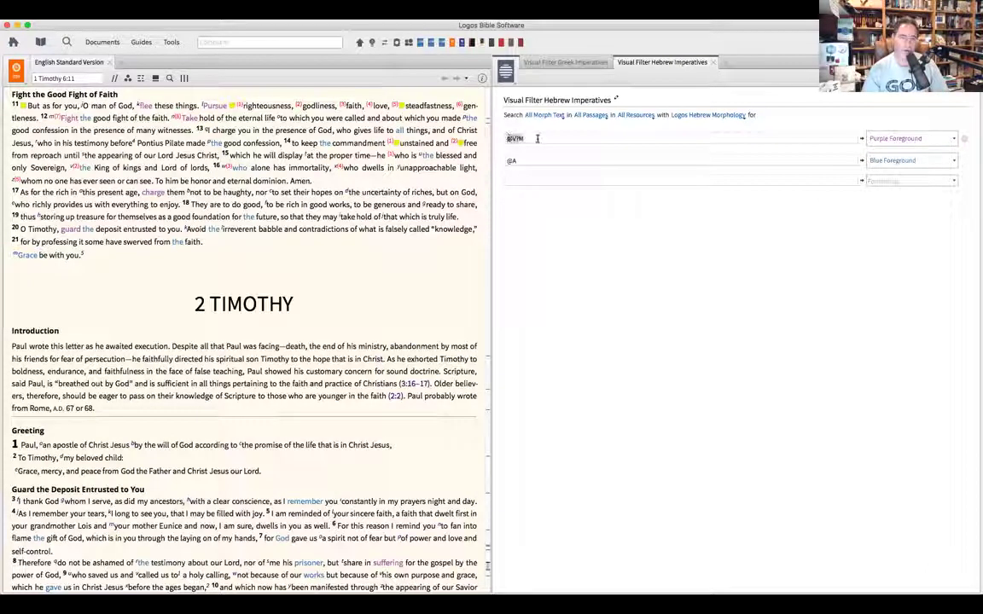
double_click(514, 160)
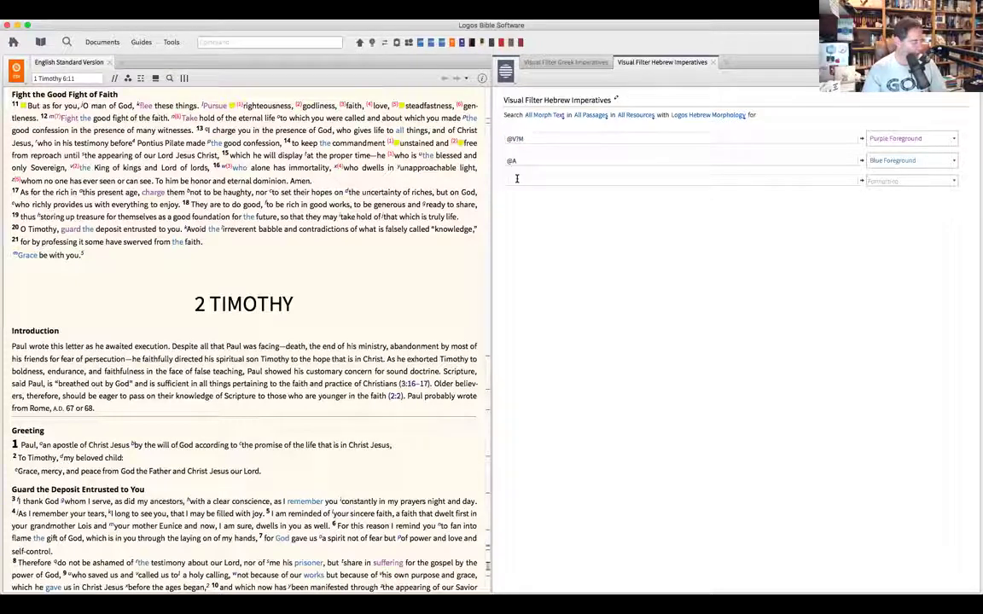
left_click(516, 178)
type("@")
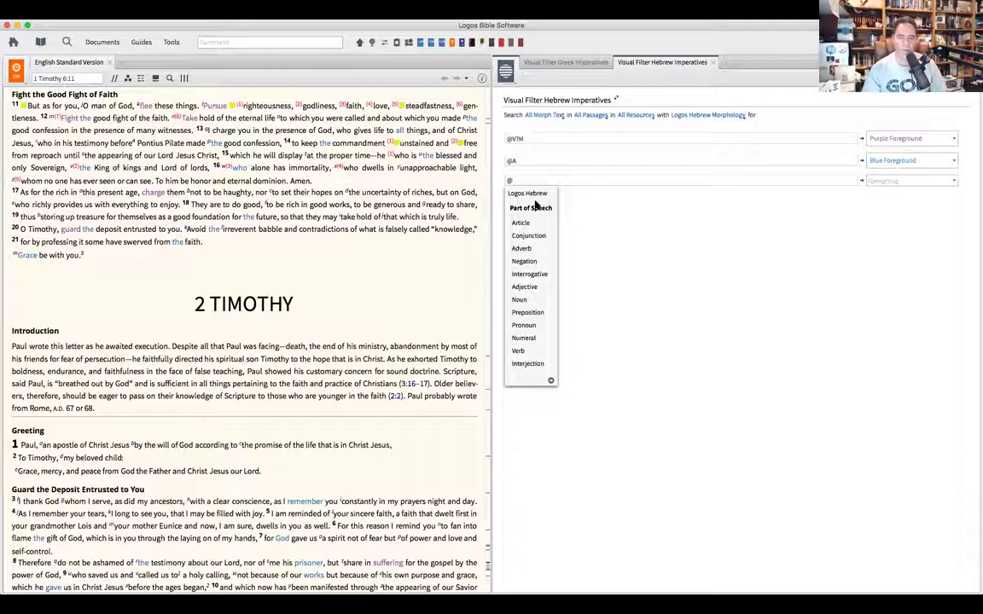
mouse_move(520, 222)
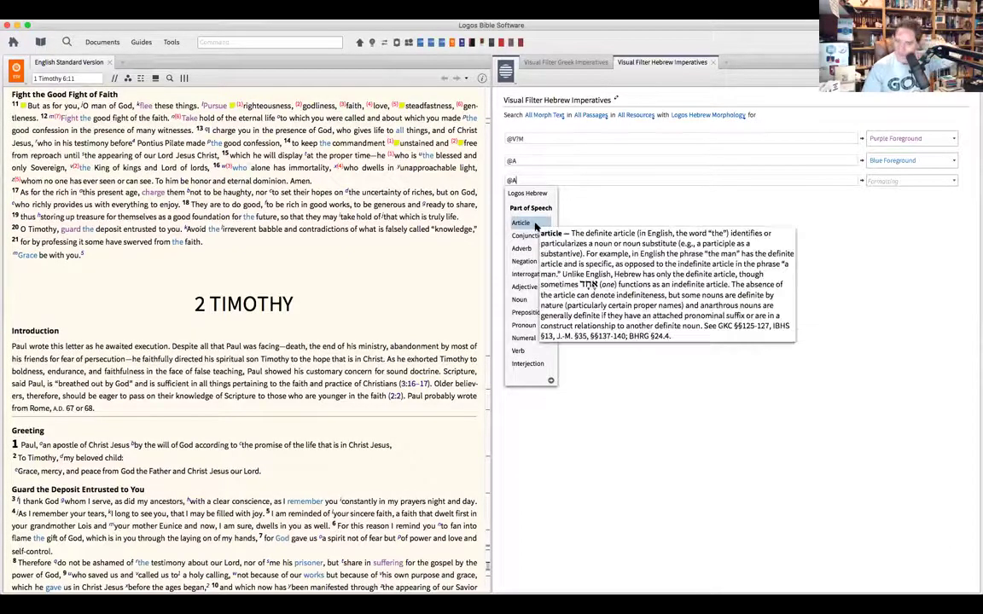
left_click(574, 222)
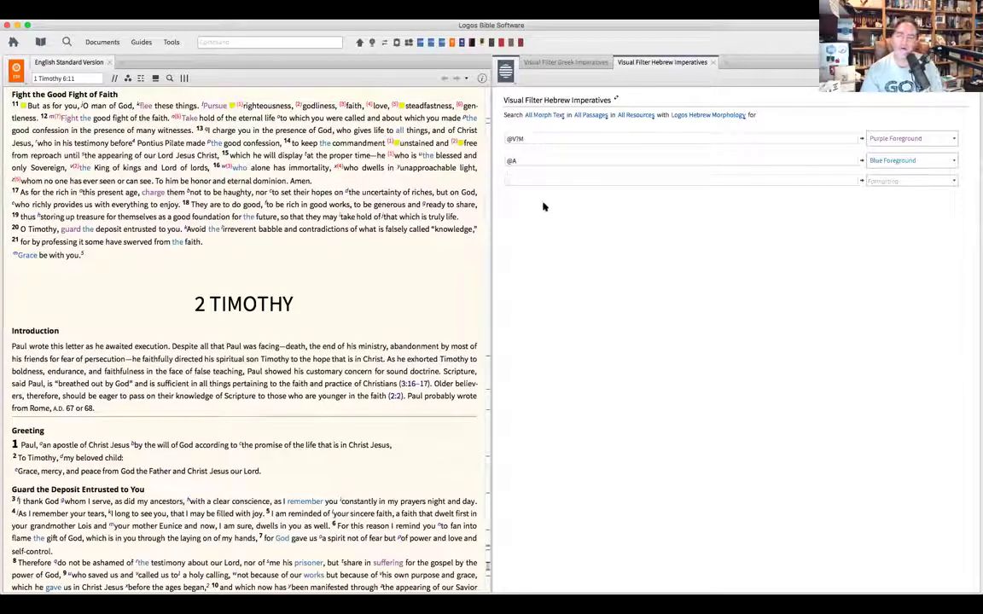
Step: Rename the two filter documents "Visual Filter Hebrew" and "Visual Filter Greek"
double_click(600, 100)
key("BackSpace")
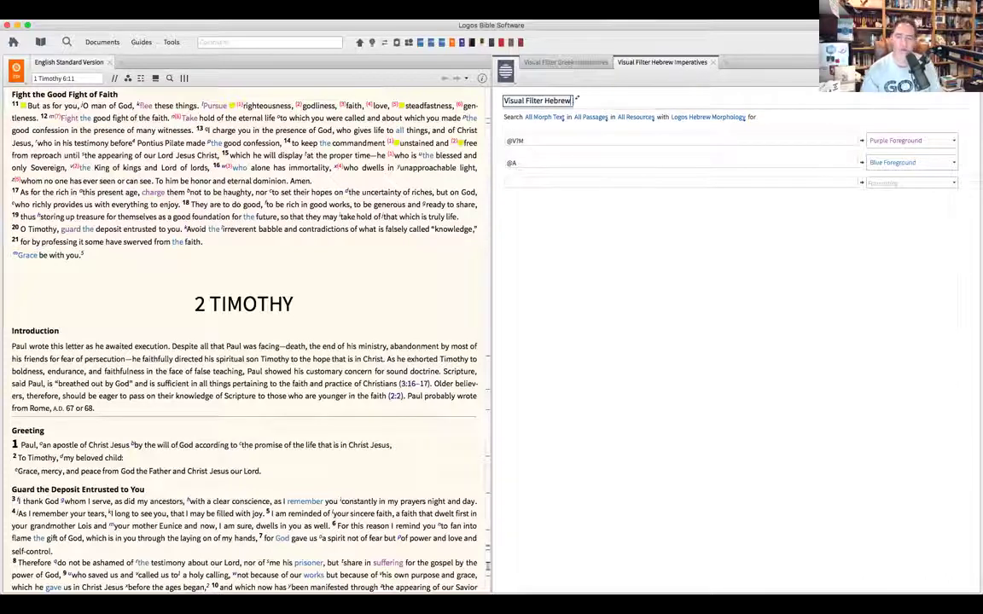
left_click(541, 62)
double_click(585, 101)
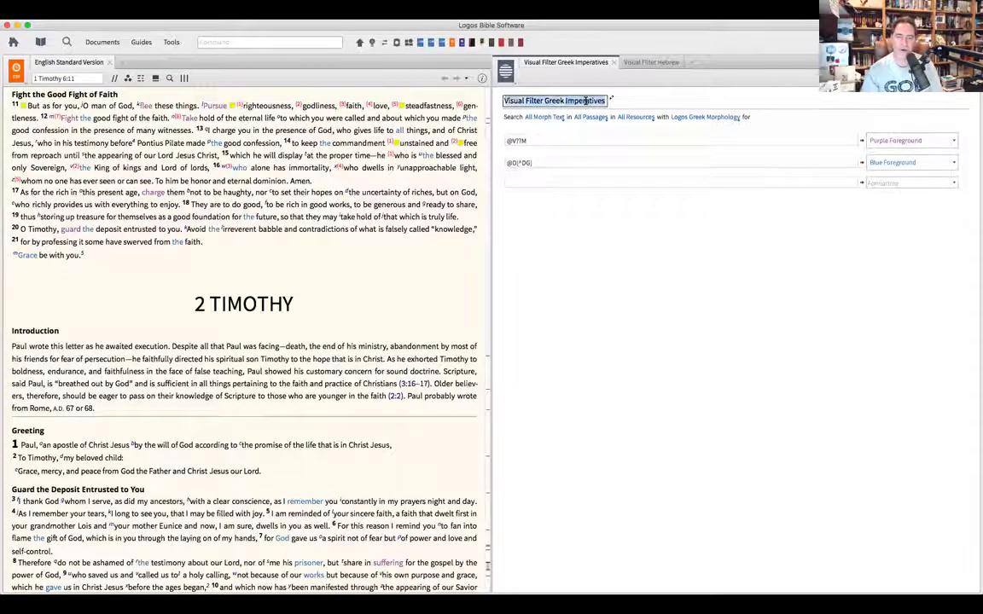
key("BackSpace")
left_click(540, 172)
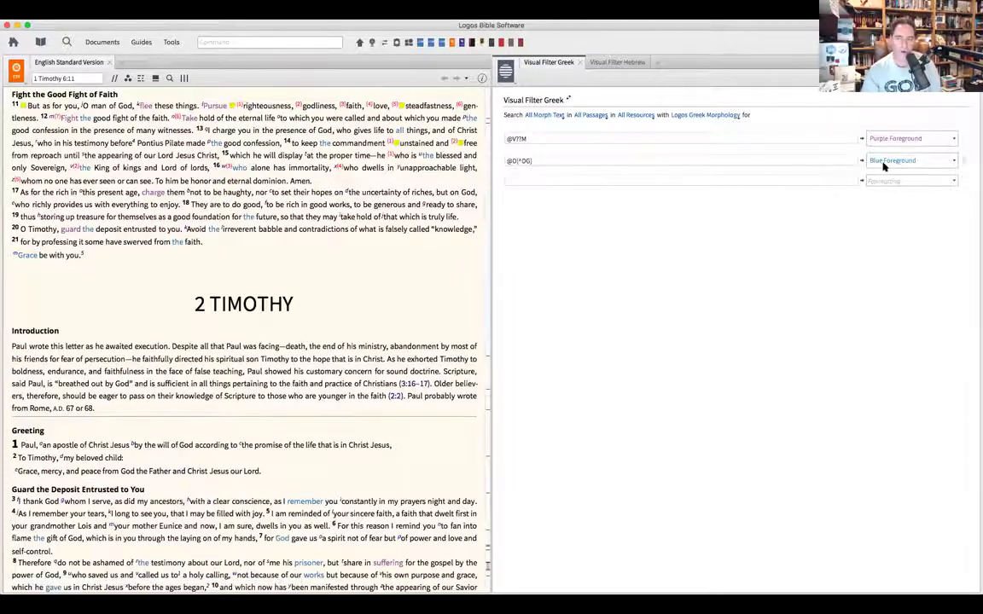
Step: Set the formatting of the Greek filter's second search term to the Red highlight
left_click(950, 162)
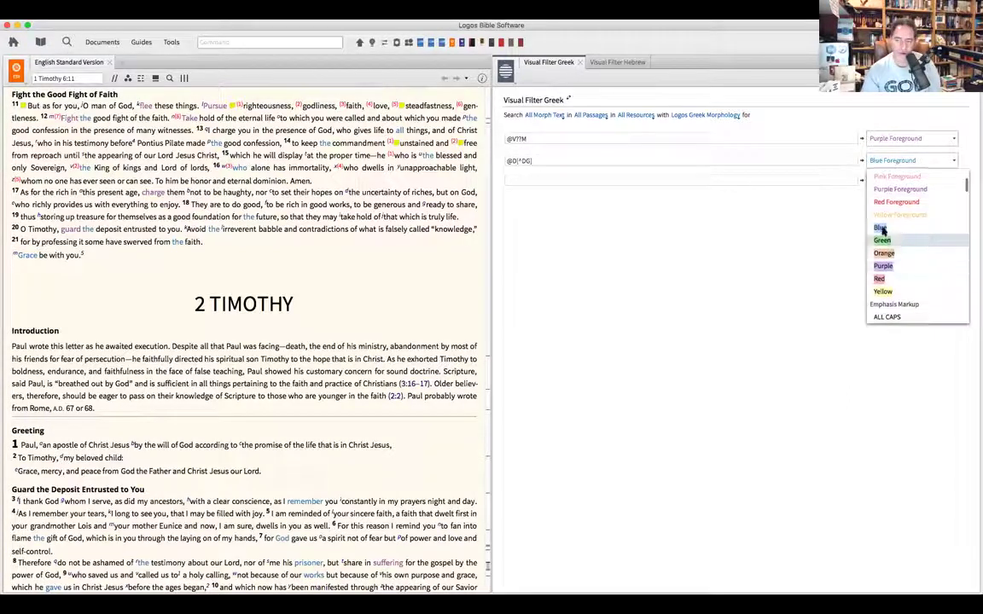
left_click(878, 278)
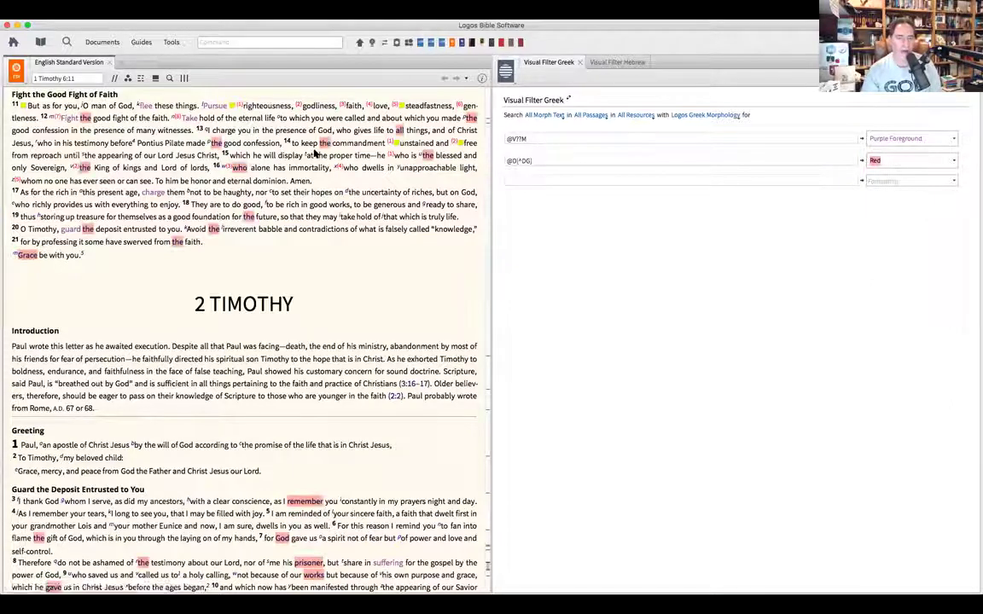
Step: Set the formatting of the Greek filter's second search term to Blue Foreground
left_click(954, 161)
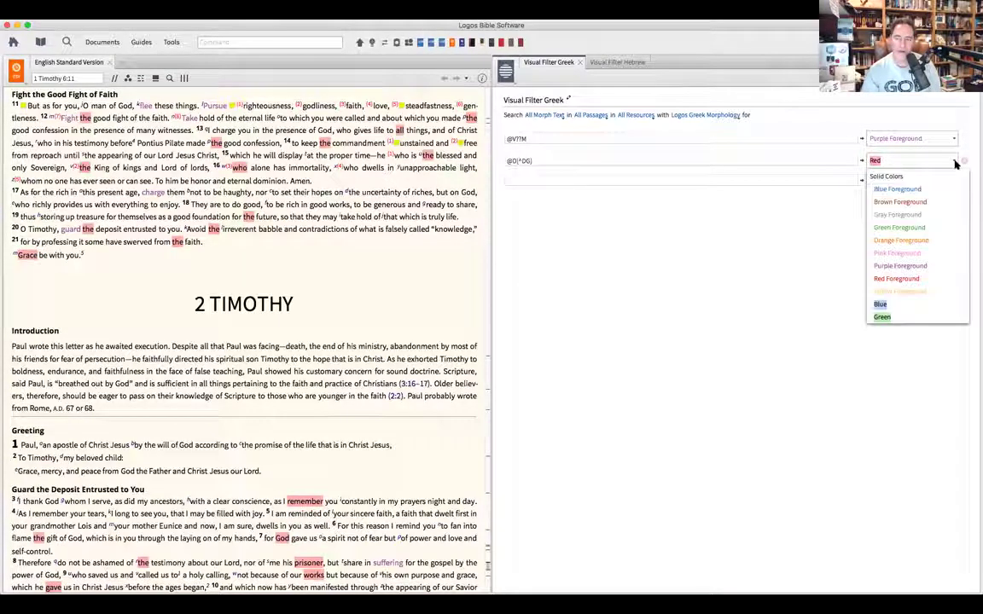
left_click(909, 189)
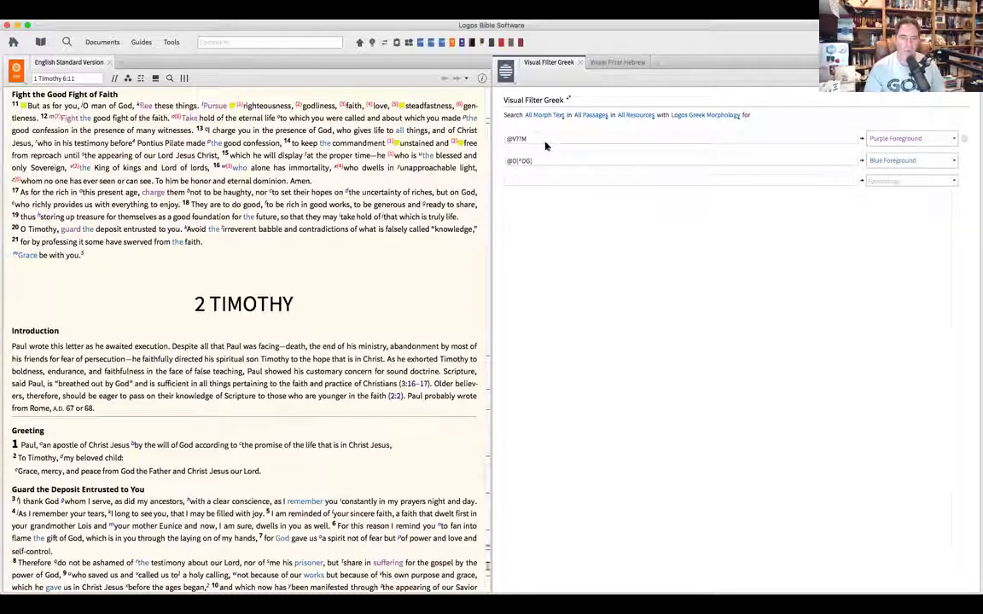
left_click(517, 177)
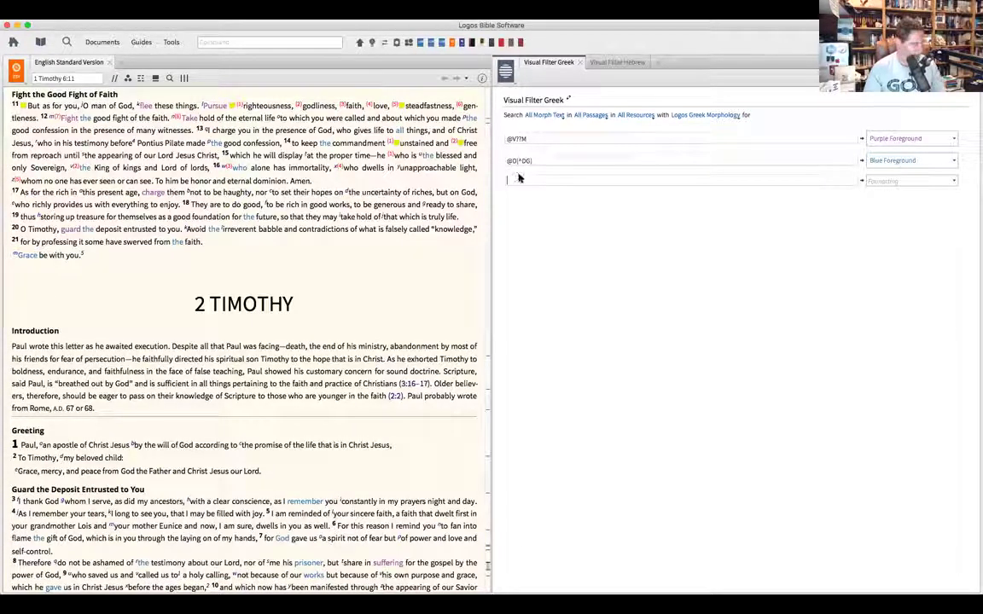
type("@")
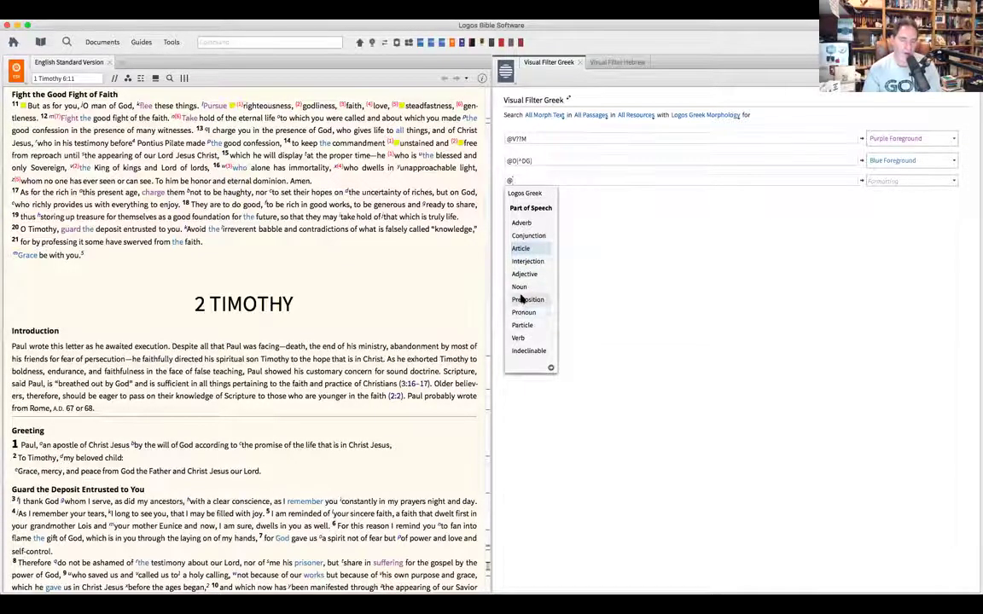
left_click(515, 340)
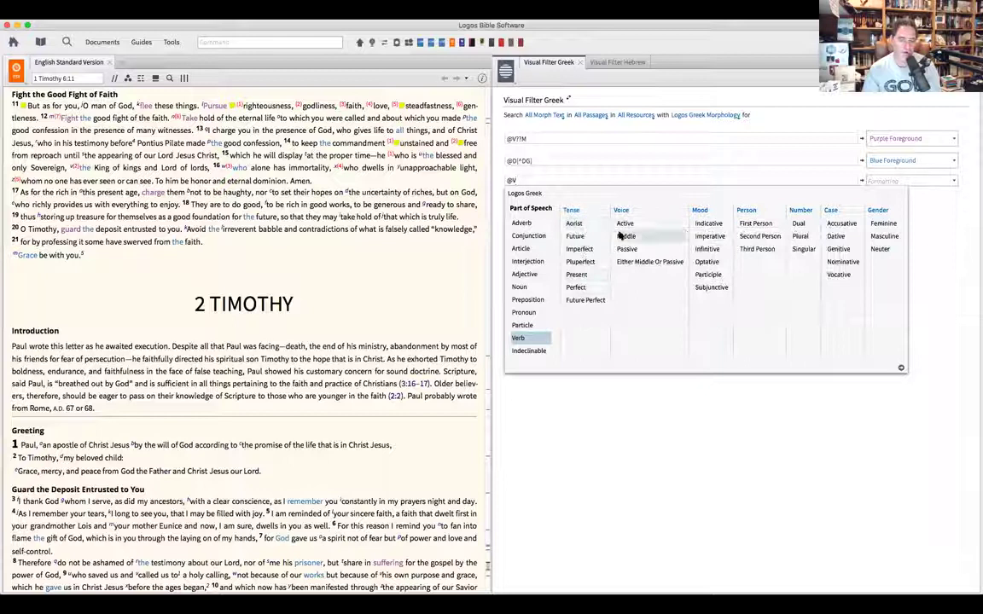
left_click(713, 239)
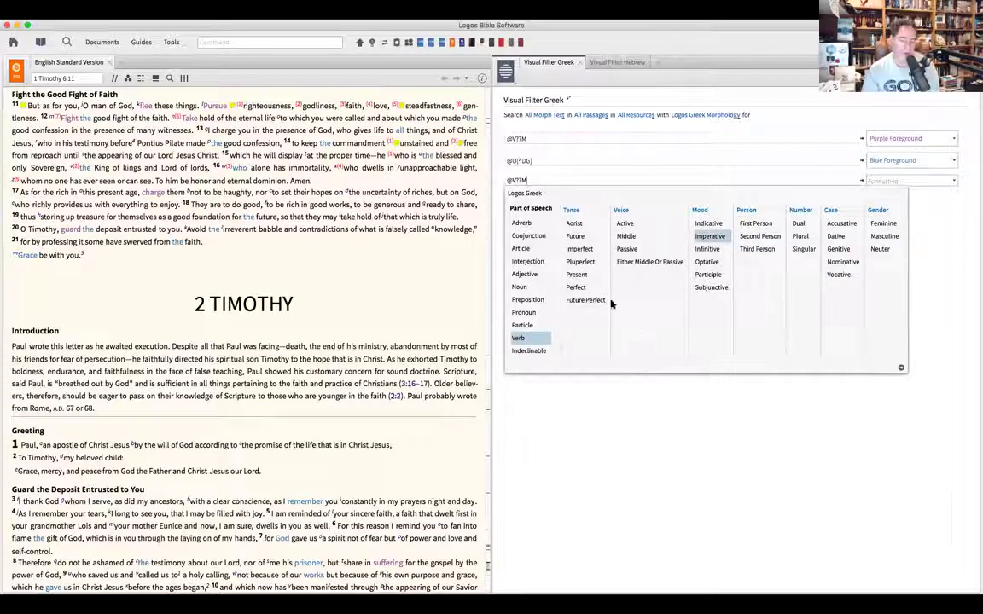
mouse_move(578, 240)
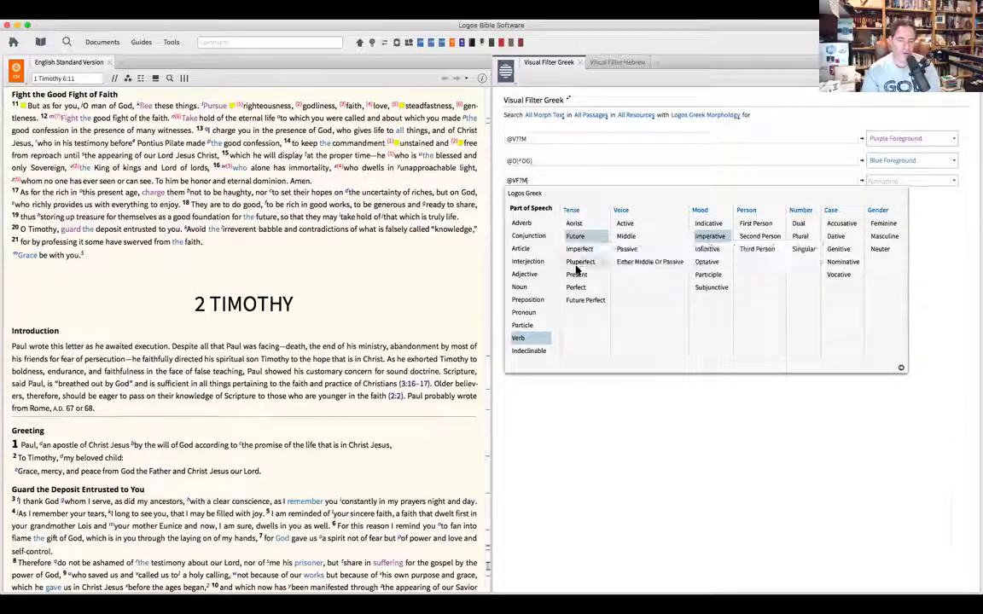
left_click(578, 275)
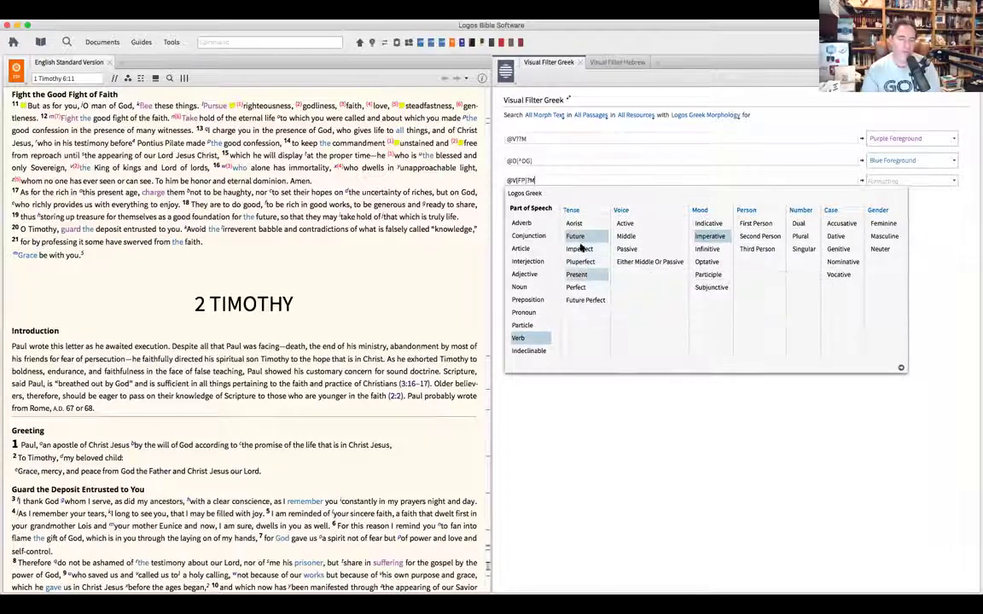
left_click(578, 238)
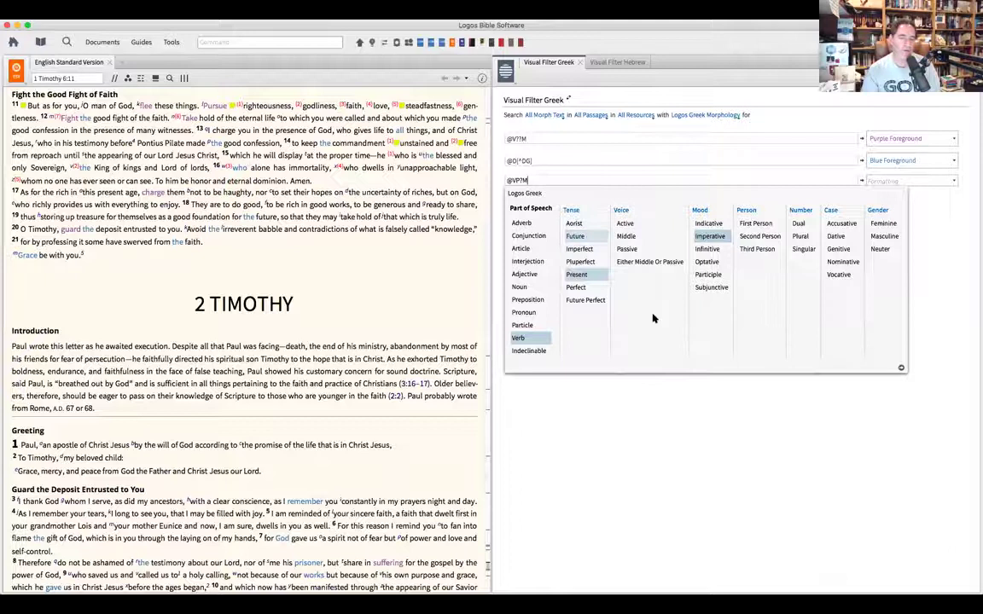
left_click(575, 237)
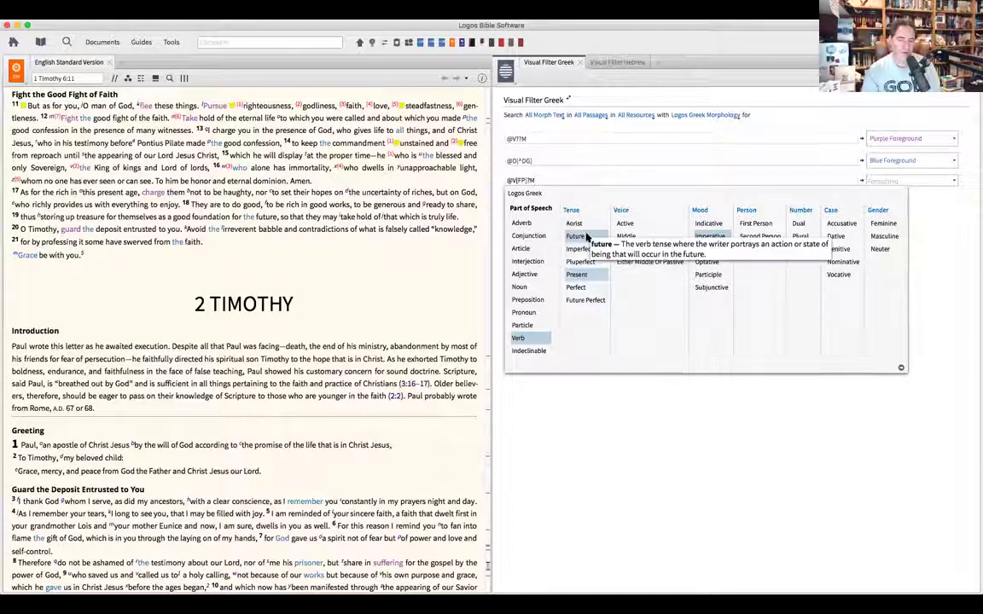
left_click(579, 249)
left_click(580, 262)
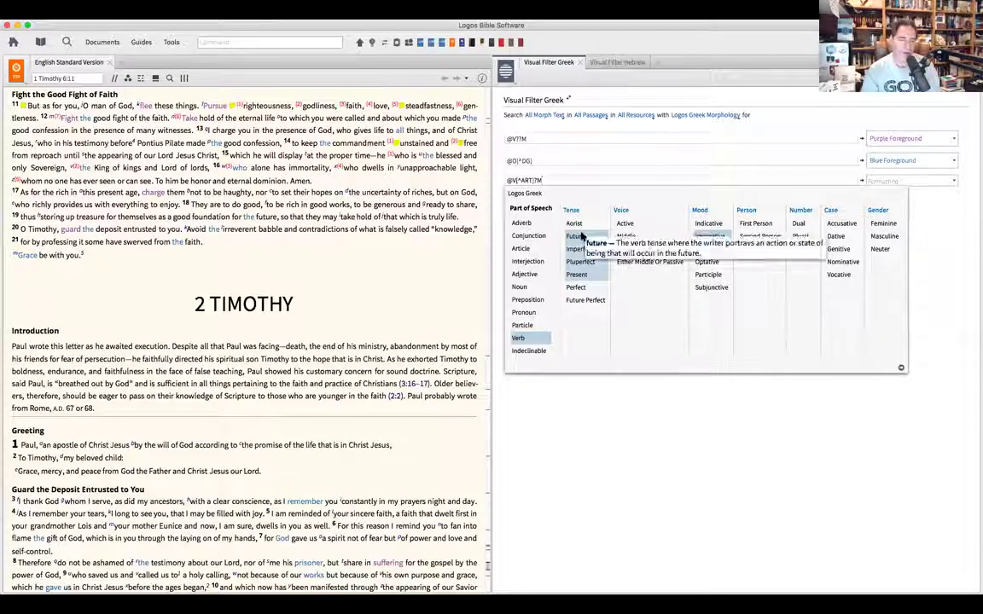
left_click(583, 249)
left_click(581, 262)
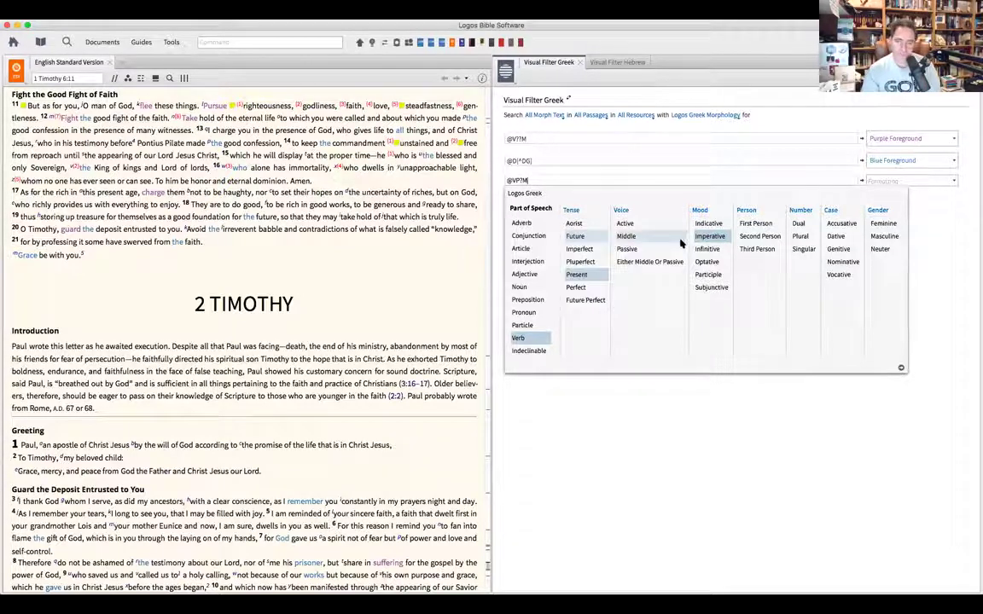
left_click(940, 257)
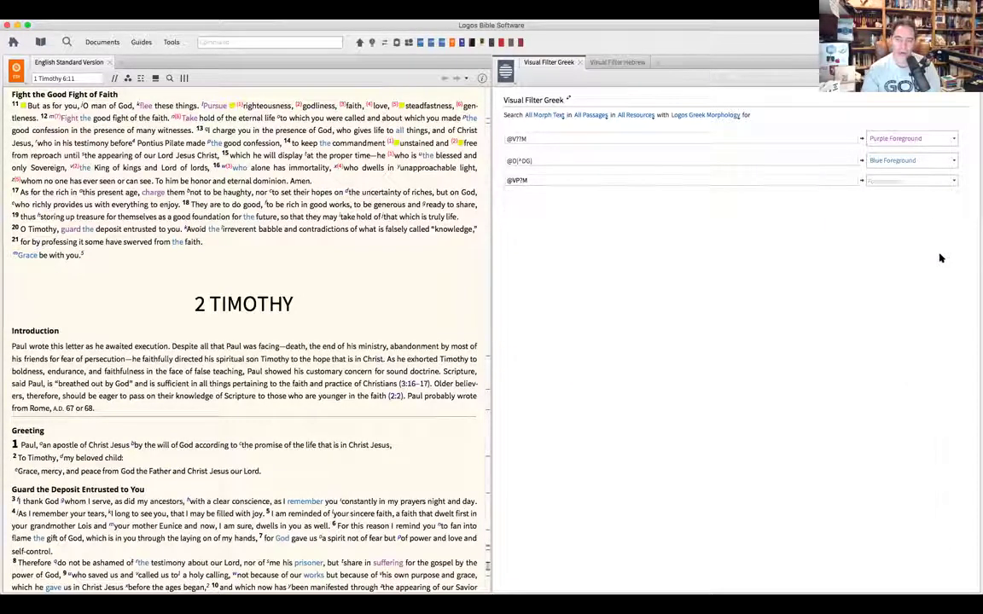
left_click(930, 181)
scroll(917, 254, "down", 5)
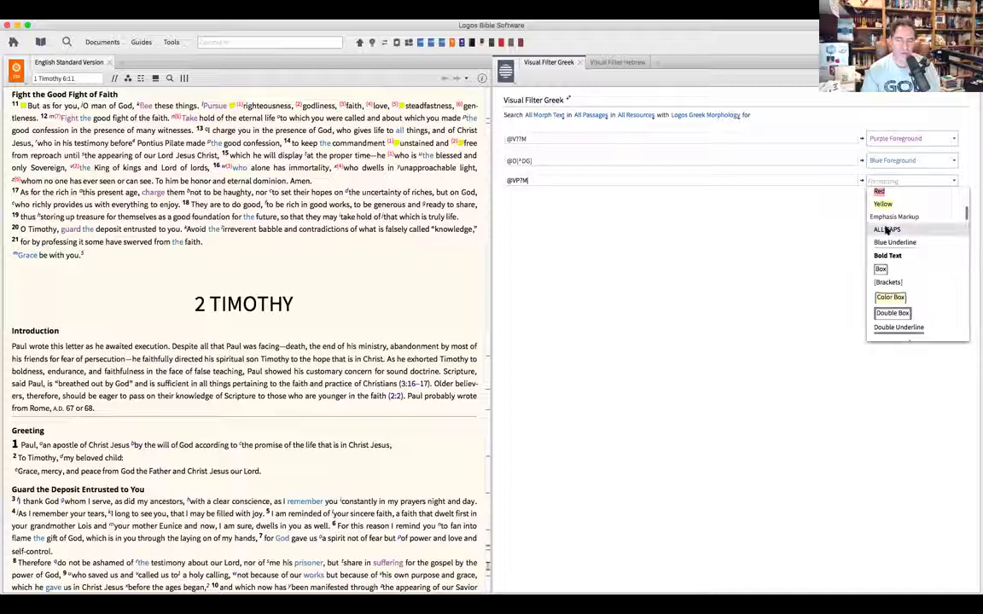
scroll(901, 256, "down", 3)
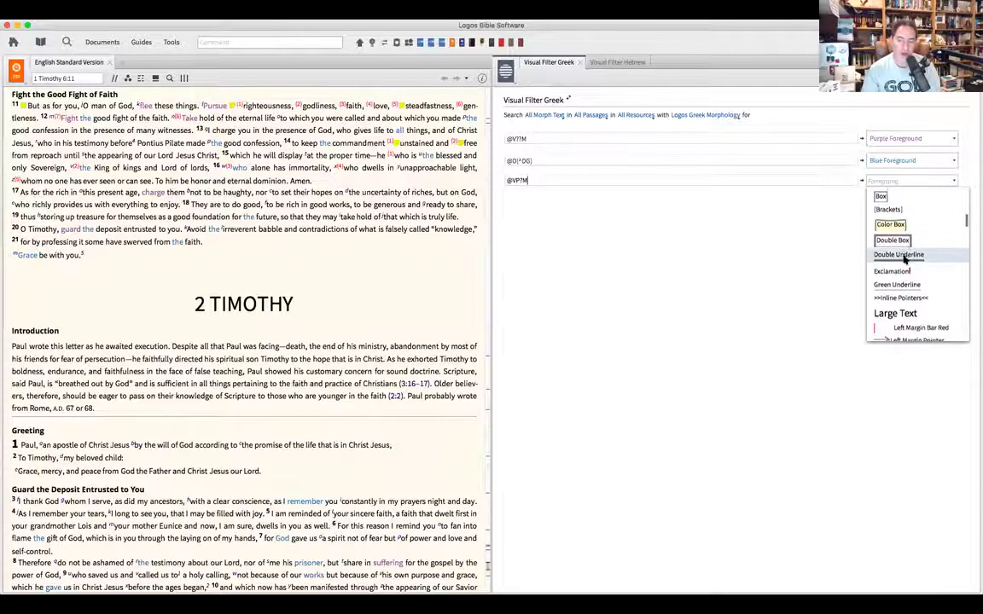
scroll(903, 260, "down", 3)
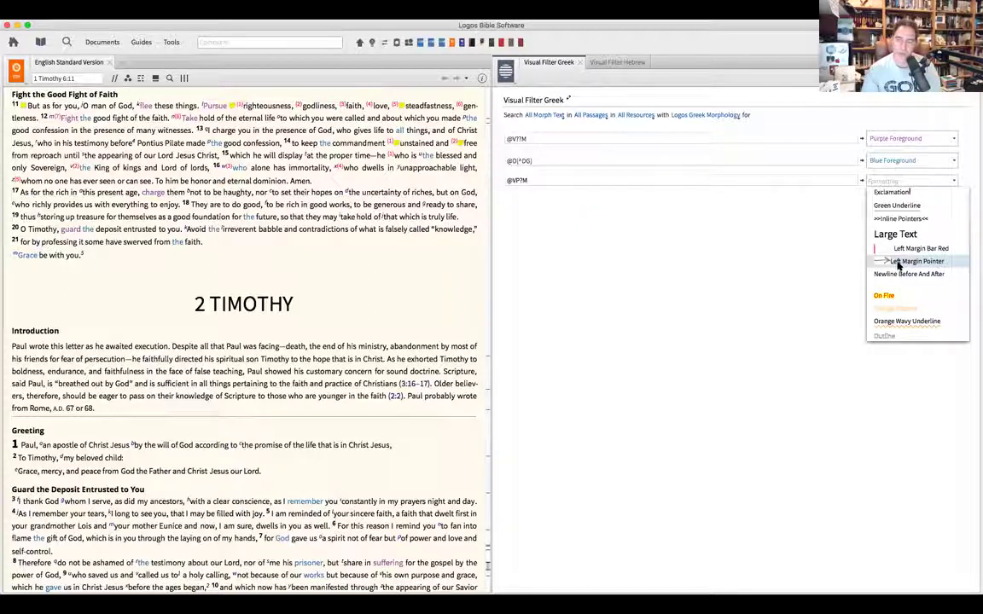
left_click(898, 262)
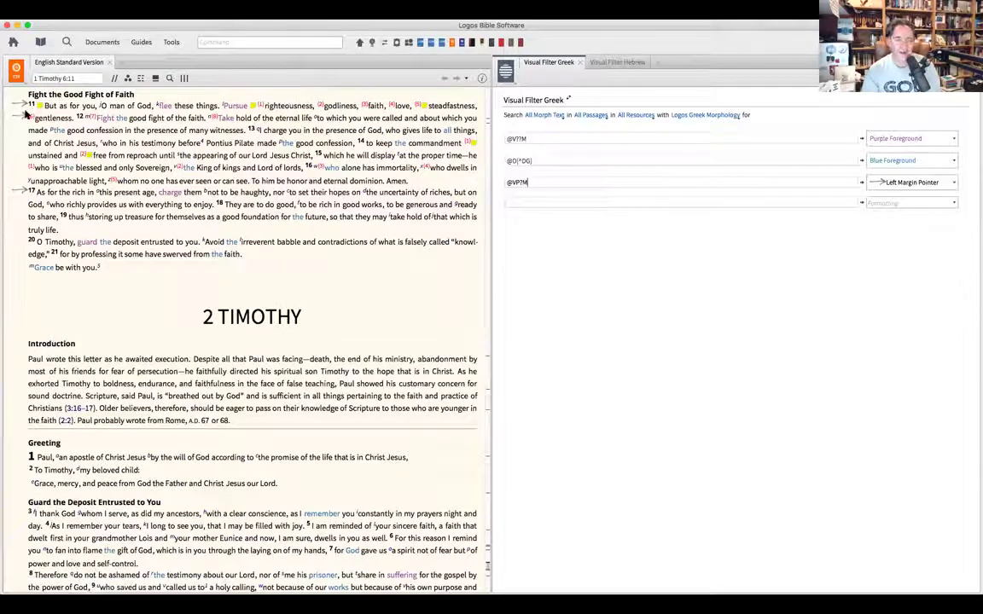
left_click(940, 186)
scroll(936, 294, "down", 3)
scroll(930, 287, "down", 6)
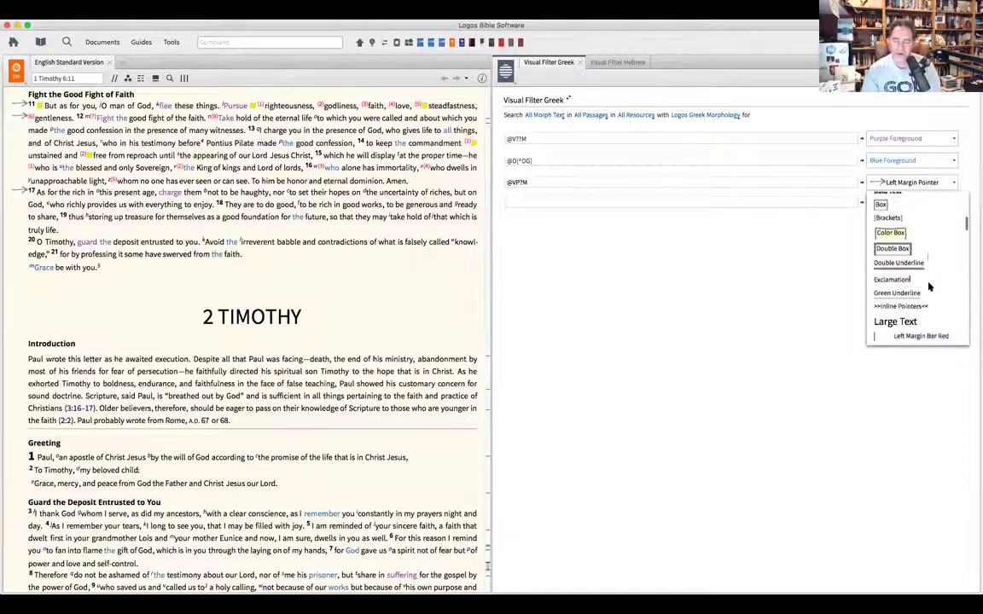
left_click(884, 265)
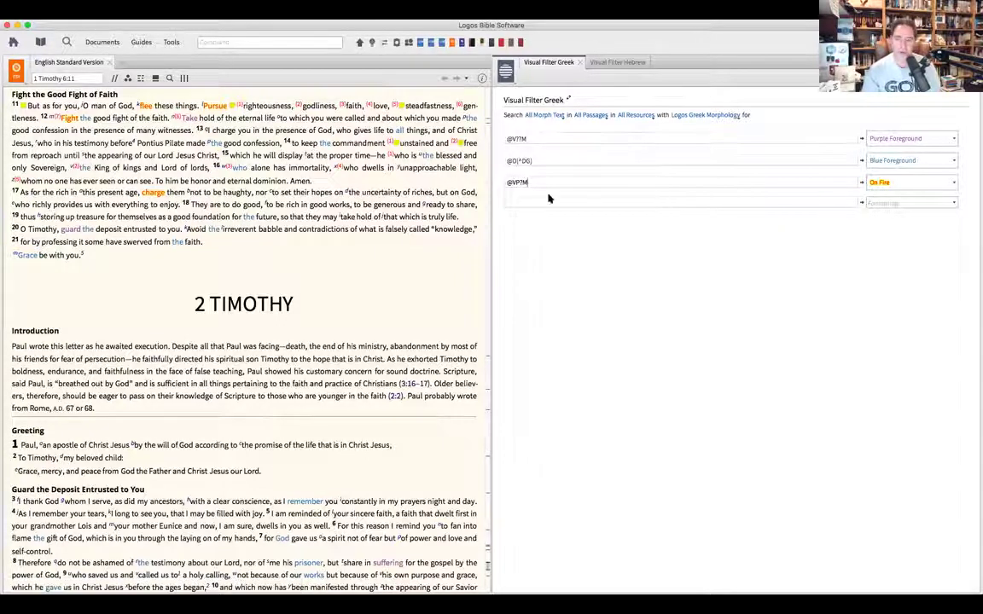
left_click(963, 184)
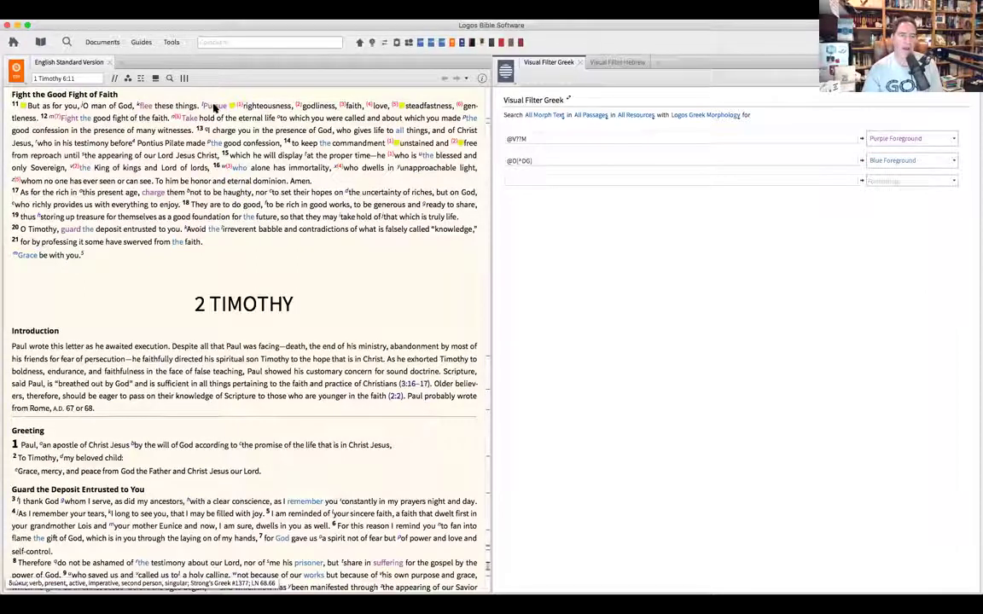
left_click(581, 64)
left_click(584, 62)
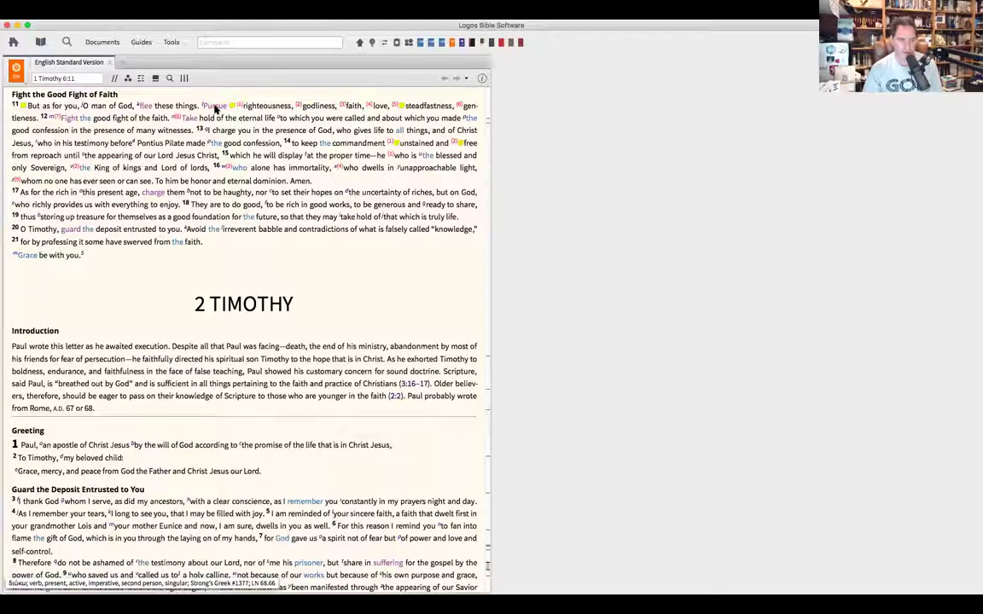
Step: Open a Bible Word Study on the Greek lemma διώκω behind "Pursue" in 1 Timothy 6:11
right_click(215, 108)
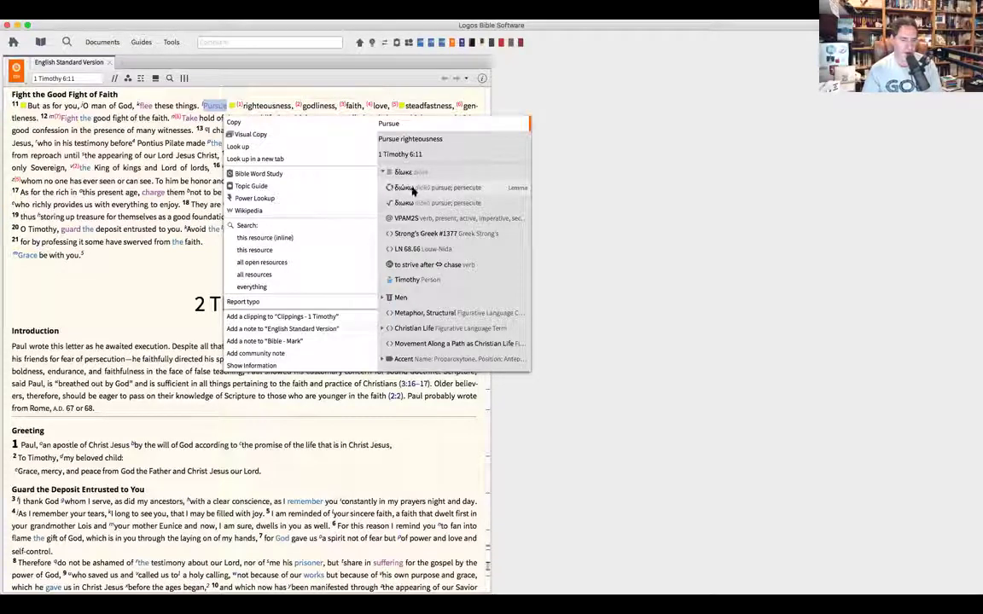
left_click(412, 189)
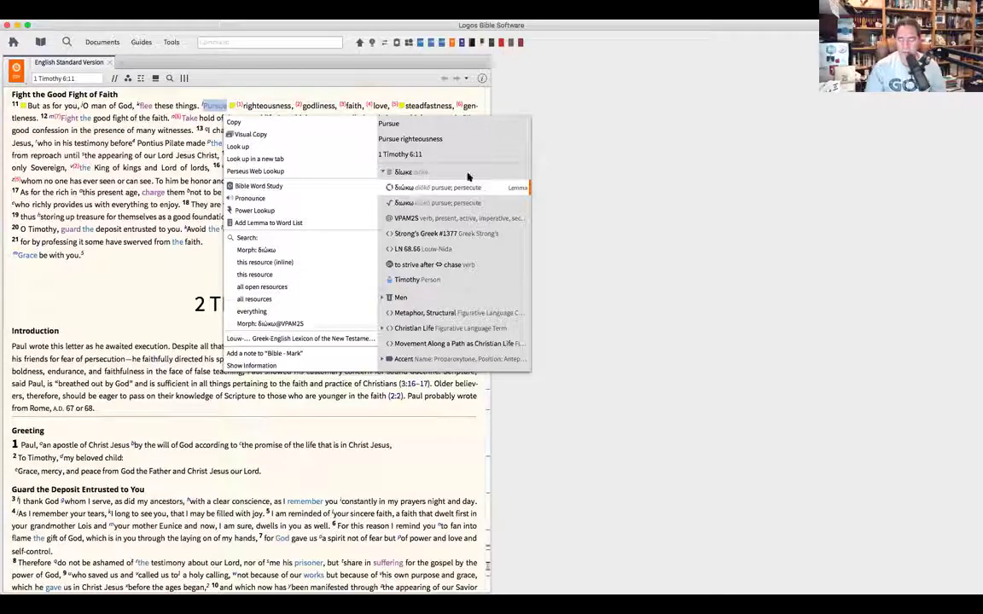
key("Escape")
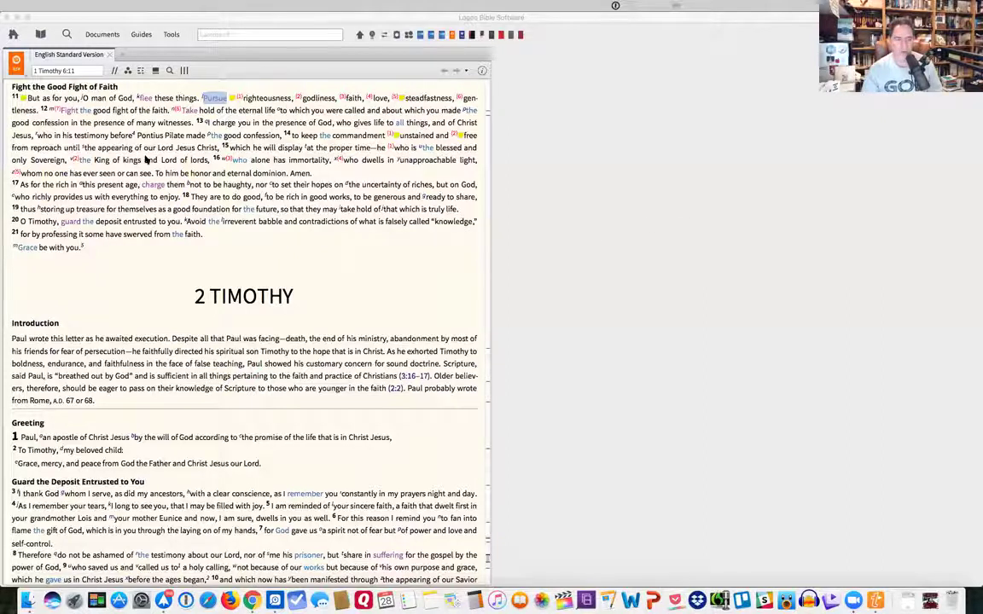
right_click(218, 100)
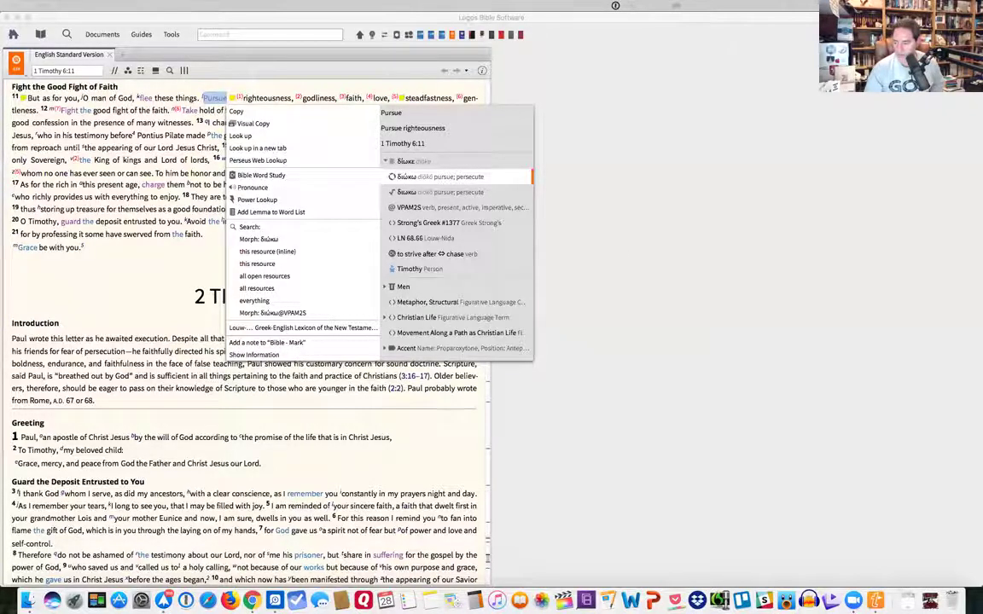
key("Escape")
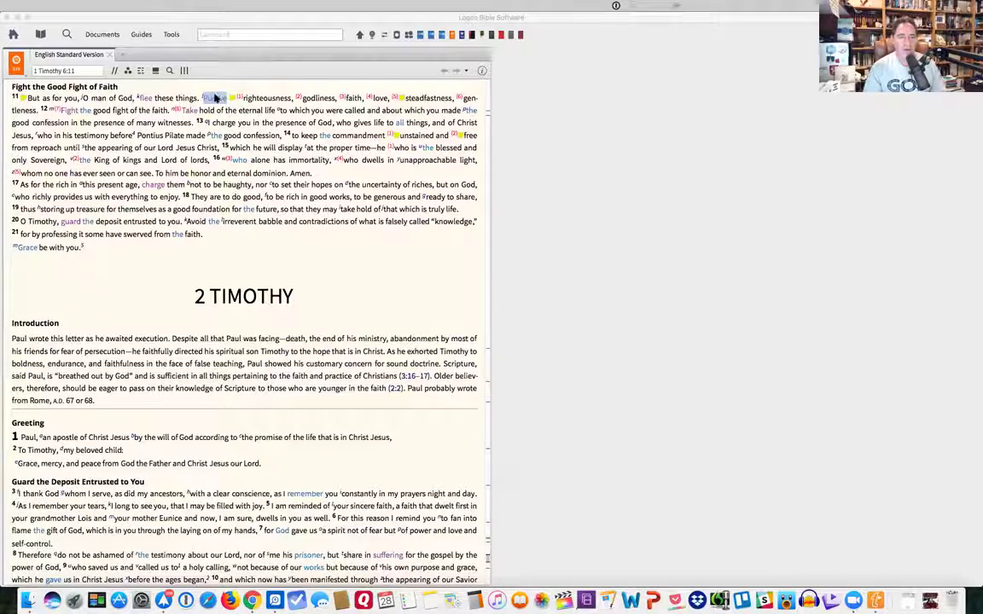
right_click(215, 98)
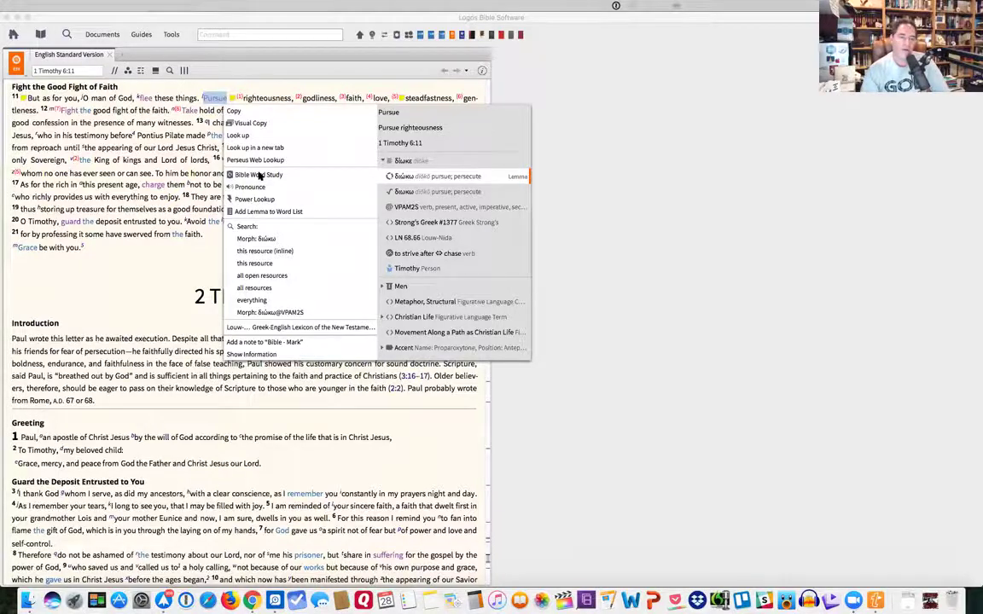
left_click(260, 175)
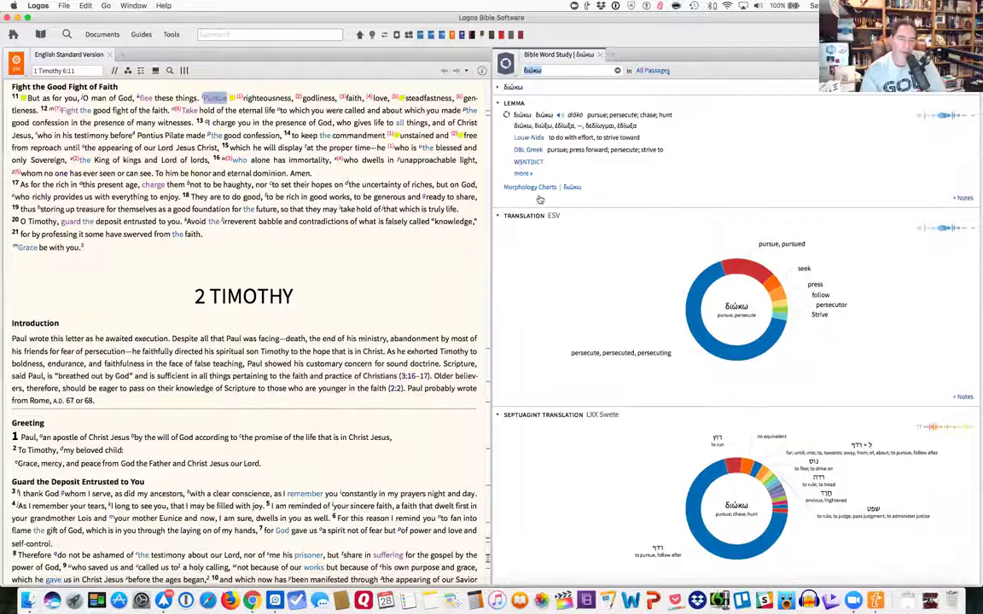
Step: Collapse the word study's Lemma, Translation, Septuagint Translation and Senses sections, and close the guide
left_click(498, 103)
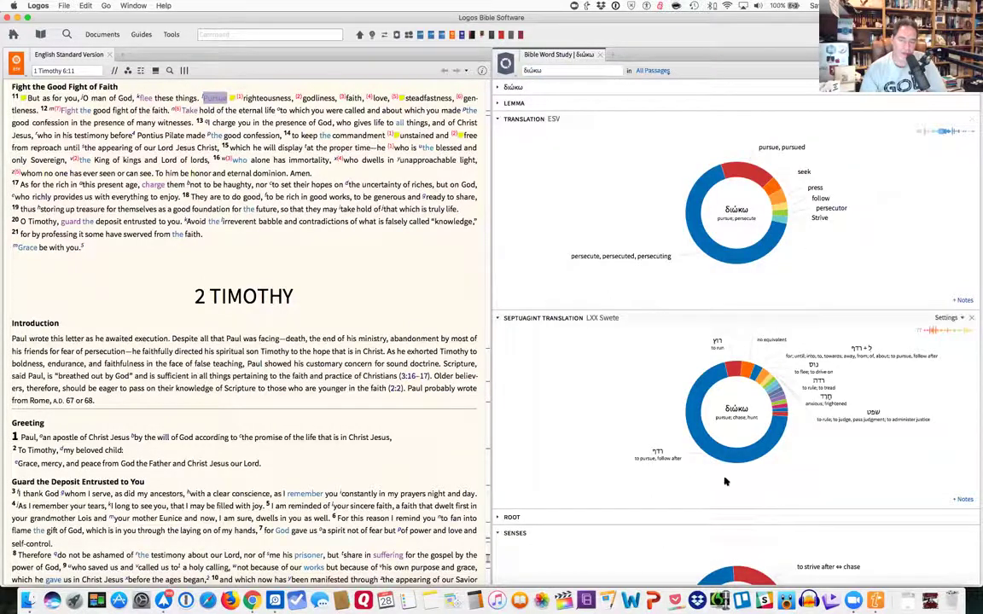
left_click(497, 119)
left_click(499, 135)
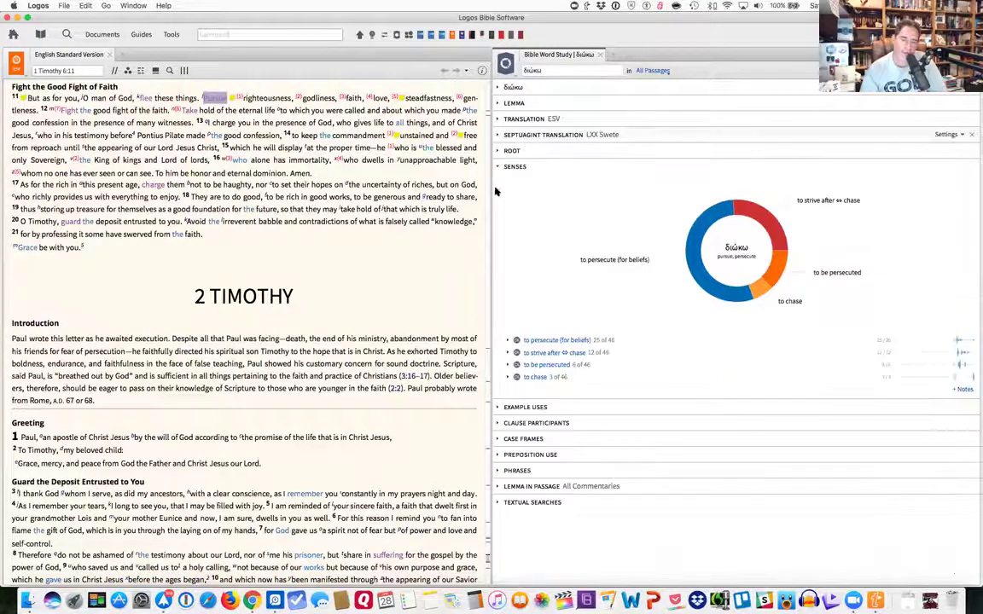
left_click(498, 167)
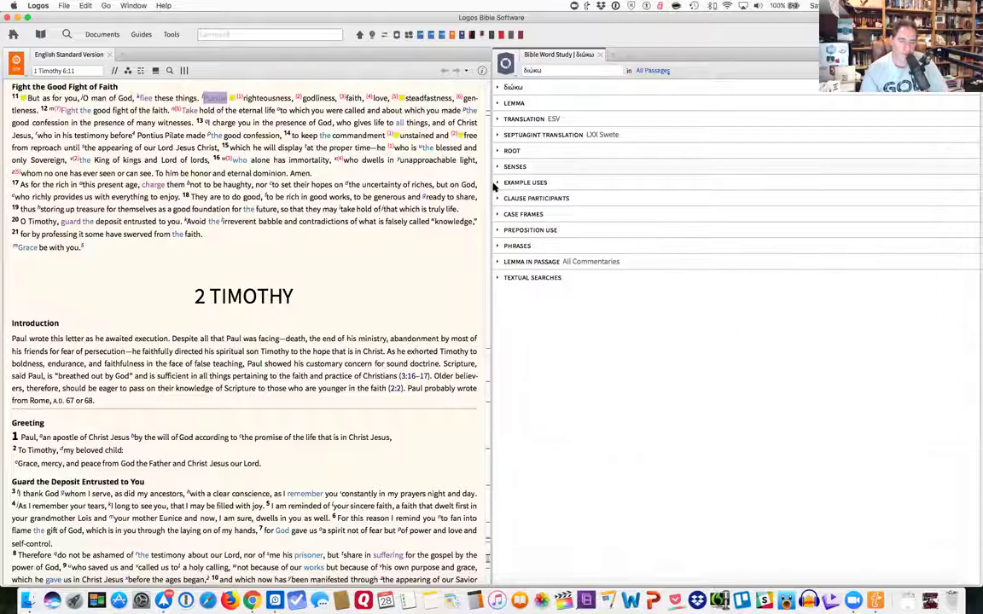
left_click(600, 55)
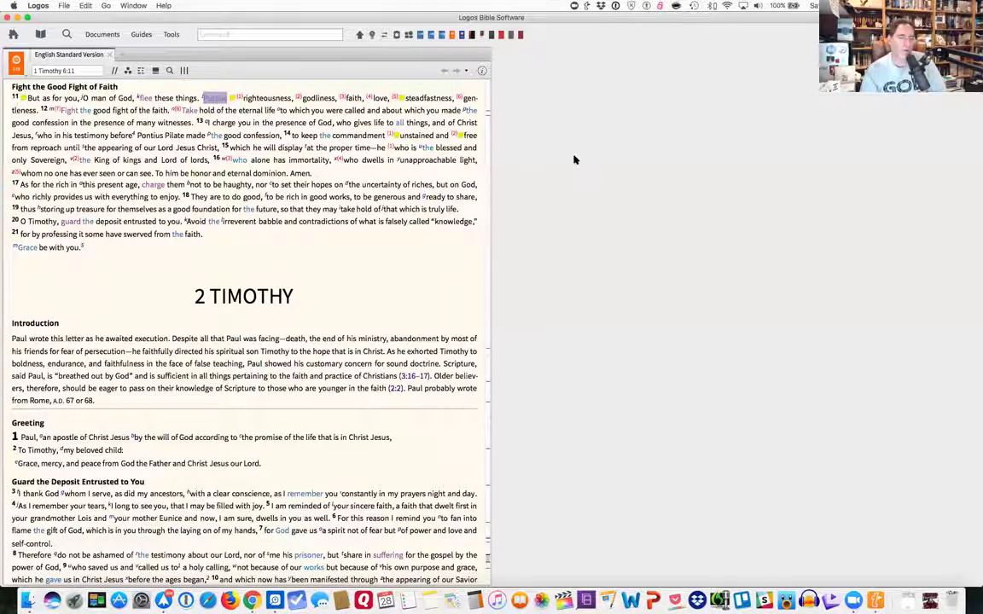
Step: Reopen the Bible Word Study for "Pursue" in 1 Timothy 6:11 and collapse the note section under its διώκω heading
right_click(220, 101)
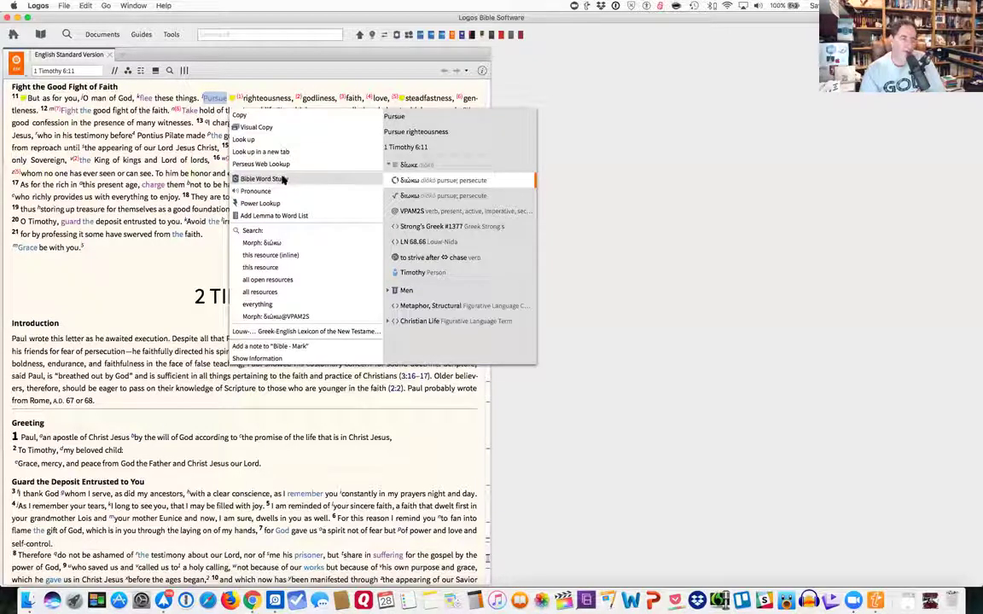
left_click(284, 179)
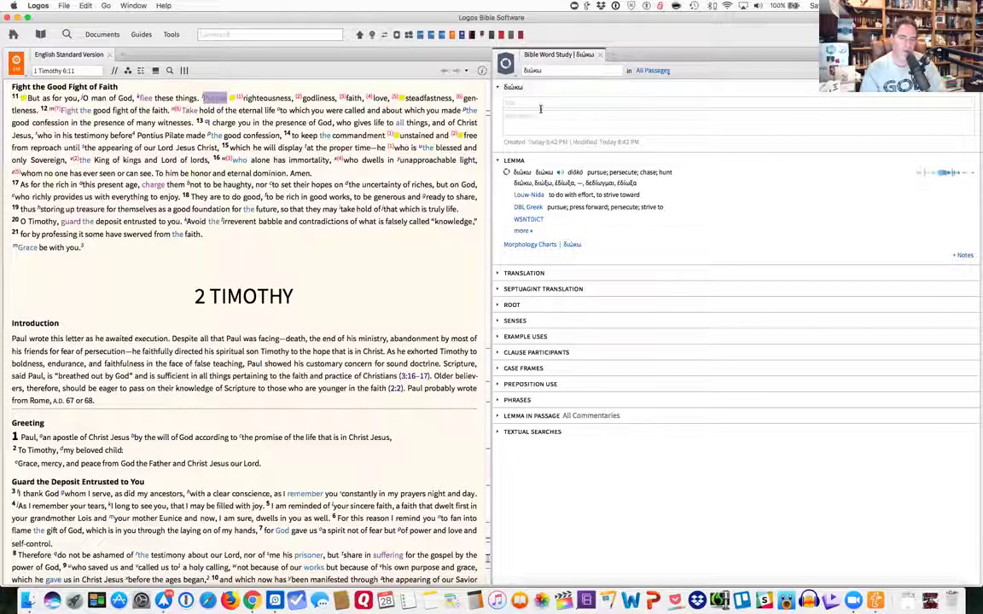
left_click(499, 88)
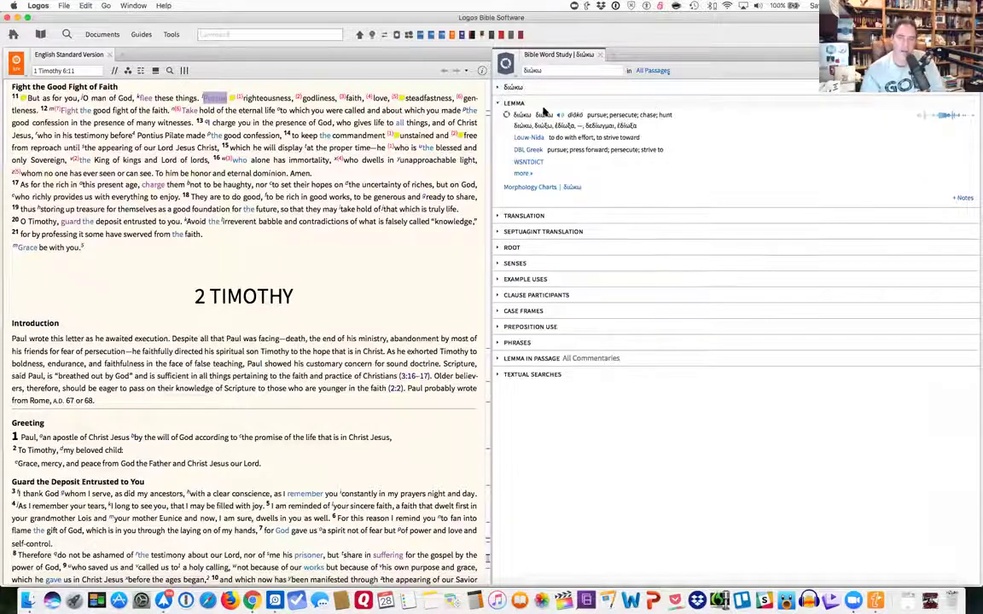
Step: Expand the Lemma section's full lexicon list, open the Little Kittel entry for διώκω, and close that dictionary
left_click(518, 174)
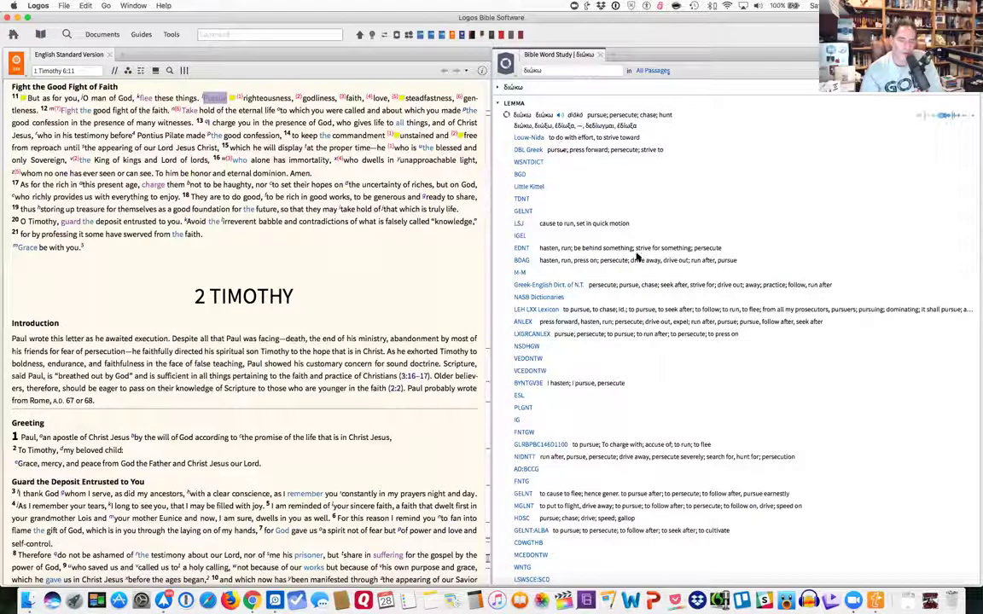
scroll(669, 260, "down", 1)
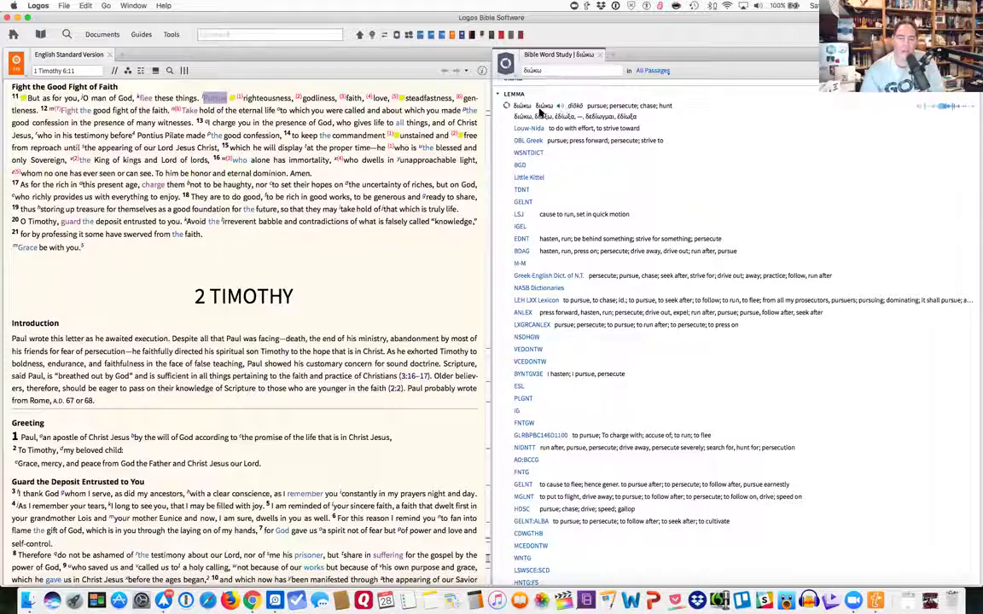
left_click(531, 177)
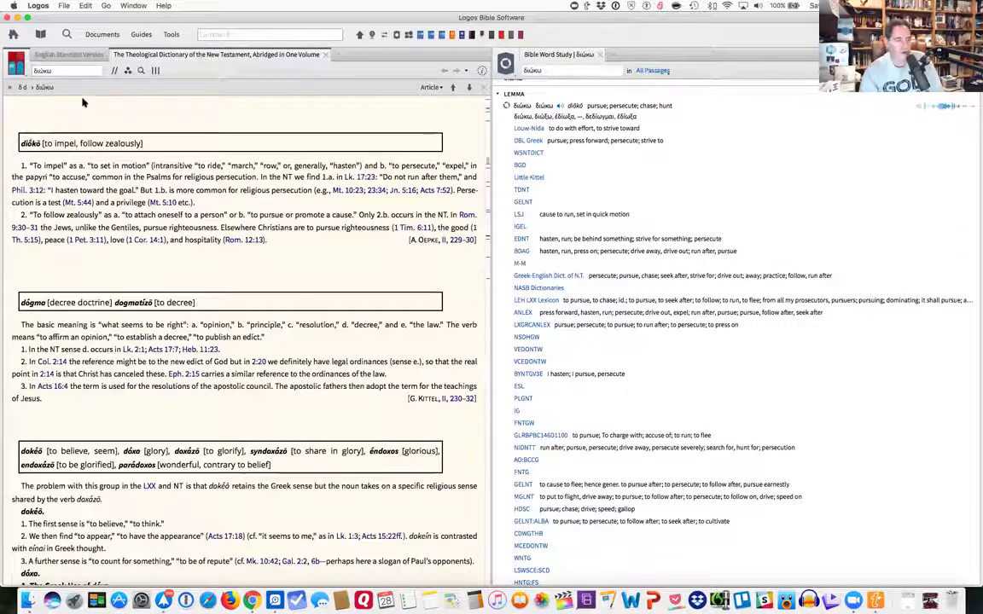
mouse_move(273, 54)
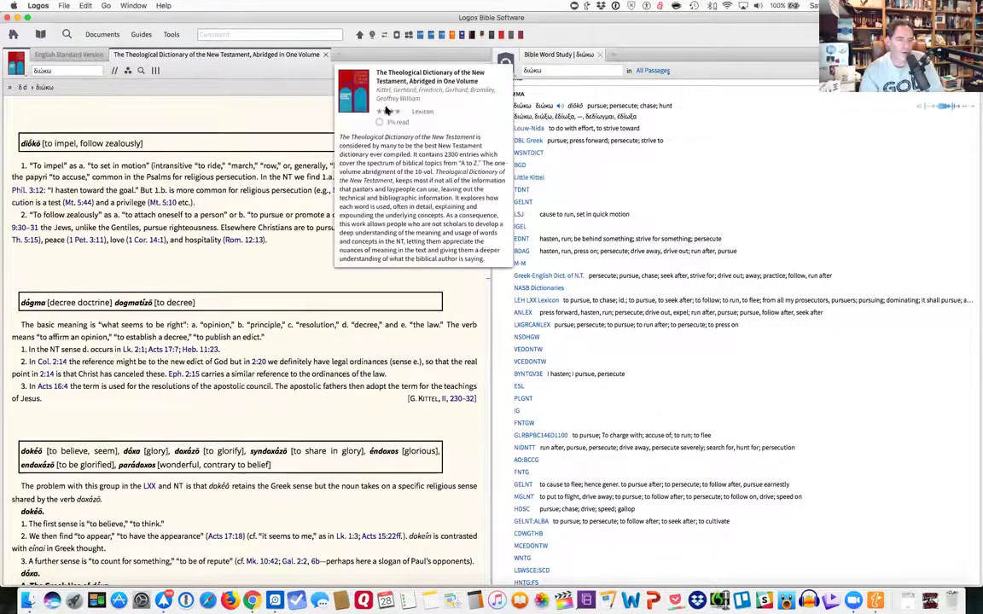
key("super+w")
Step: Open the Morphology Charts for διώκω from the end of the Lemma section and close them after viewing
scroll(693, 196, "down", 5)
scroll(693, 196, "down", 5)
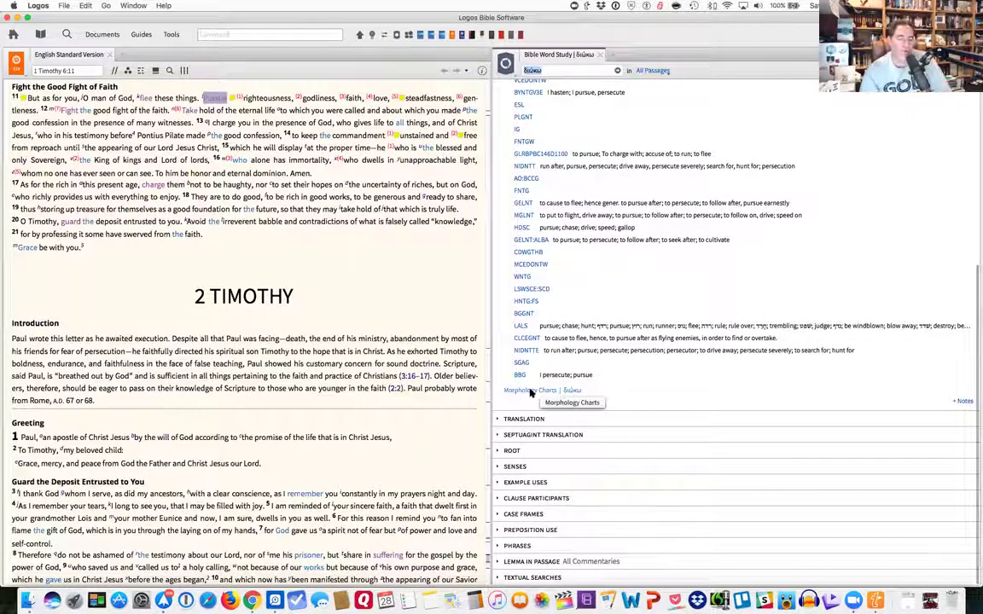
left_click(531, 390)
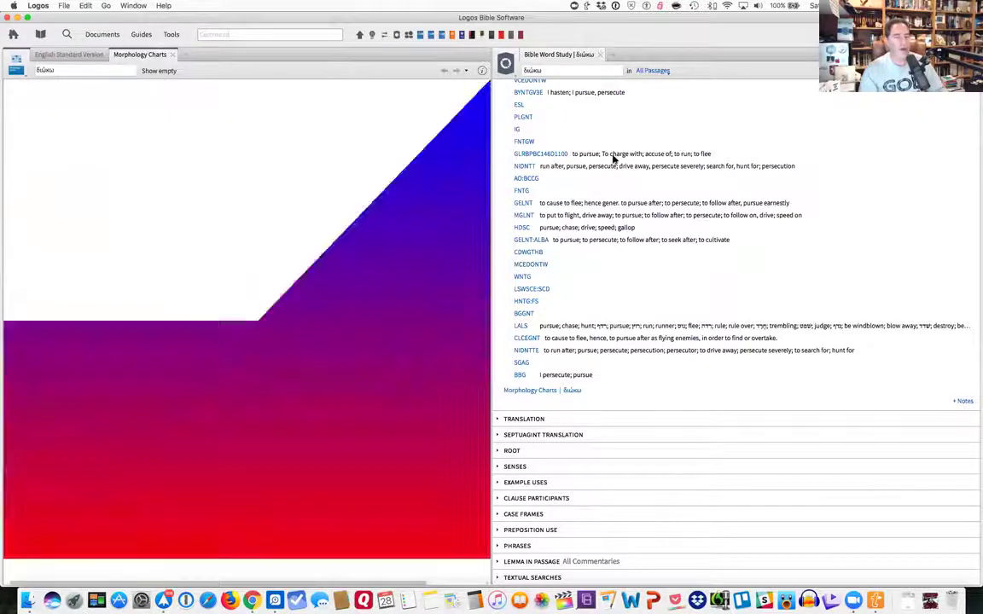
scroll(610, 156, "up", 5)
scroll(610, 156, "up", 3)
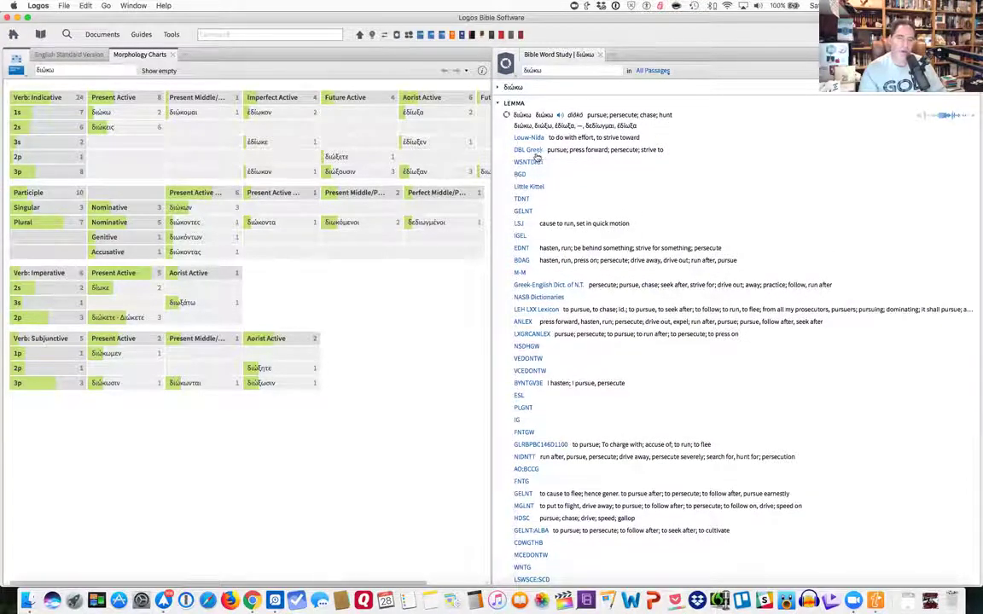
scroll(562, 149, "down", 5)
scroll(562, 150, "down", 1)
scroll(563, 150, "down", 2)
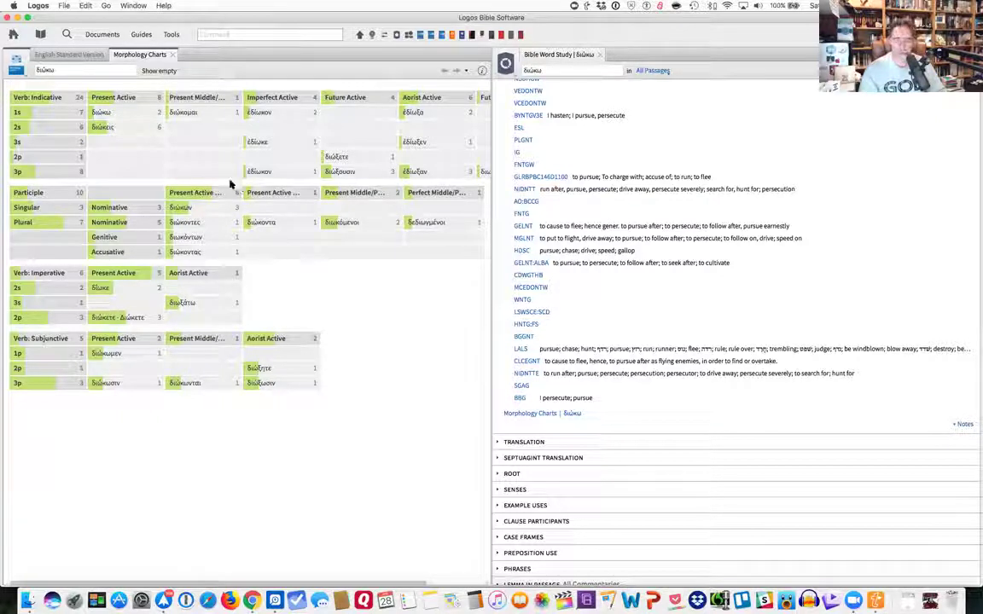
left_click(171, 55)
scroll(631, 331, "down", 1)
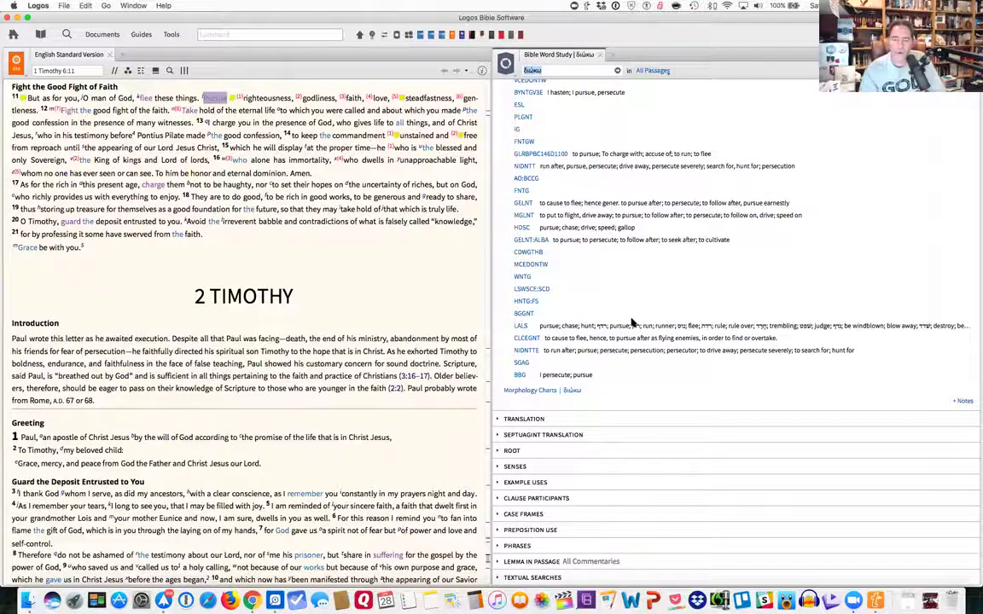
Step: Expand the word study's Translation section and show the verses for its persecute segment and its pursue segment
scroll(631, 322, "up", 5)
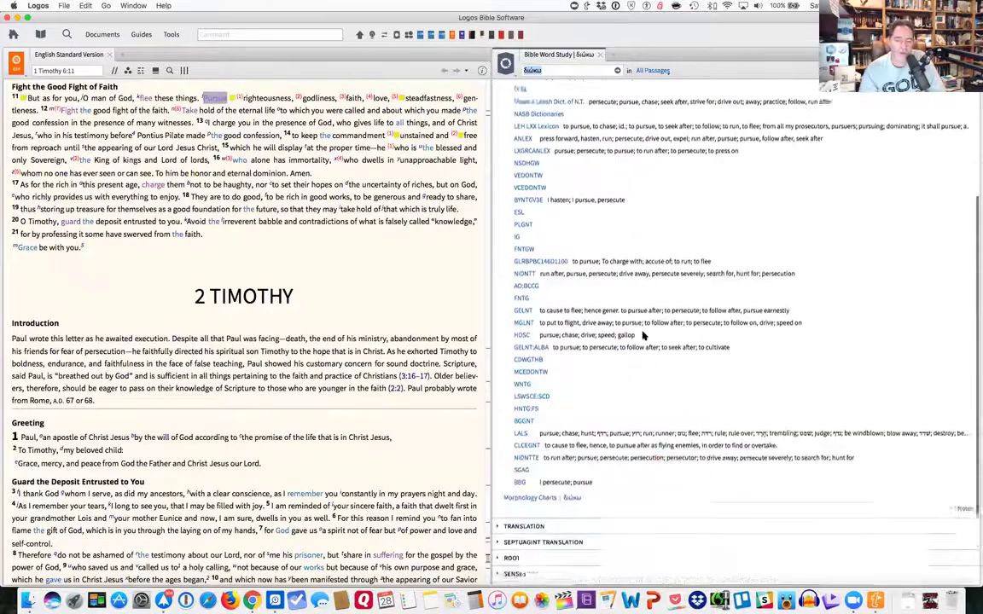
scroll(527, 445, "down", 5)
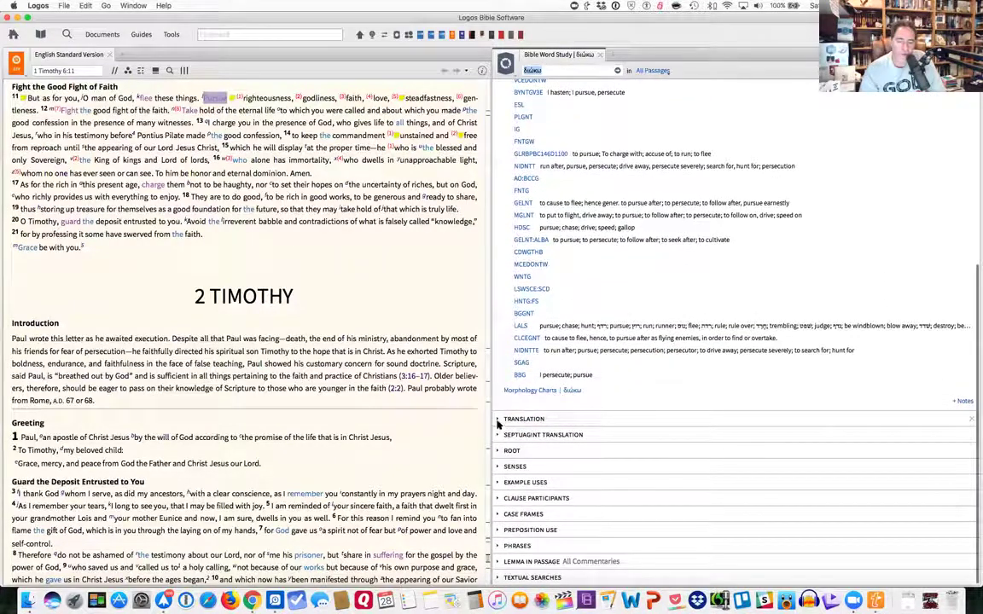
left_click(499, 419)
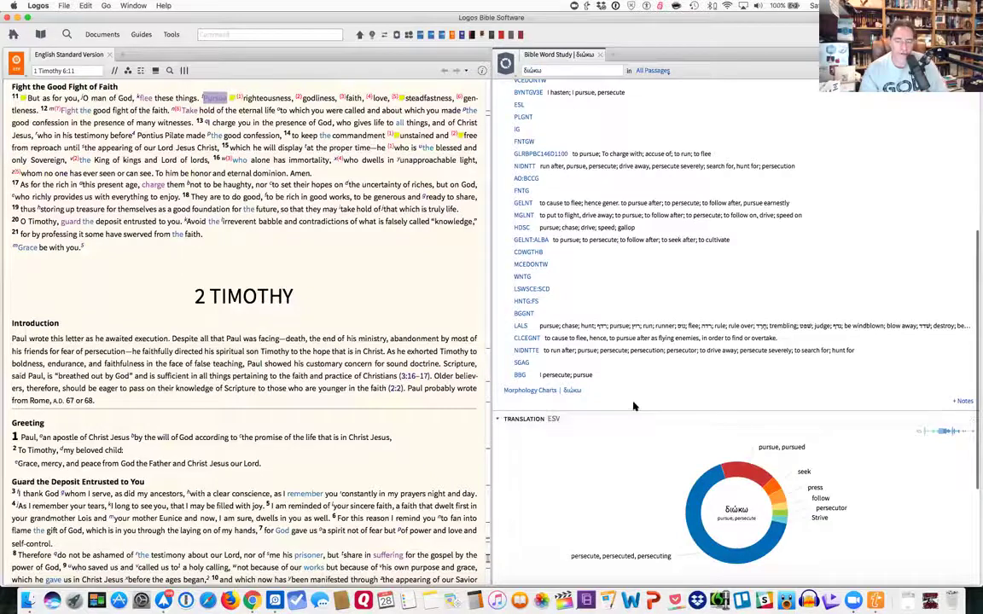
scroll(636, 401, "down", 4)
scroll(627, 393, "down", 4)
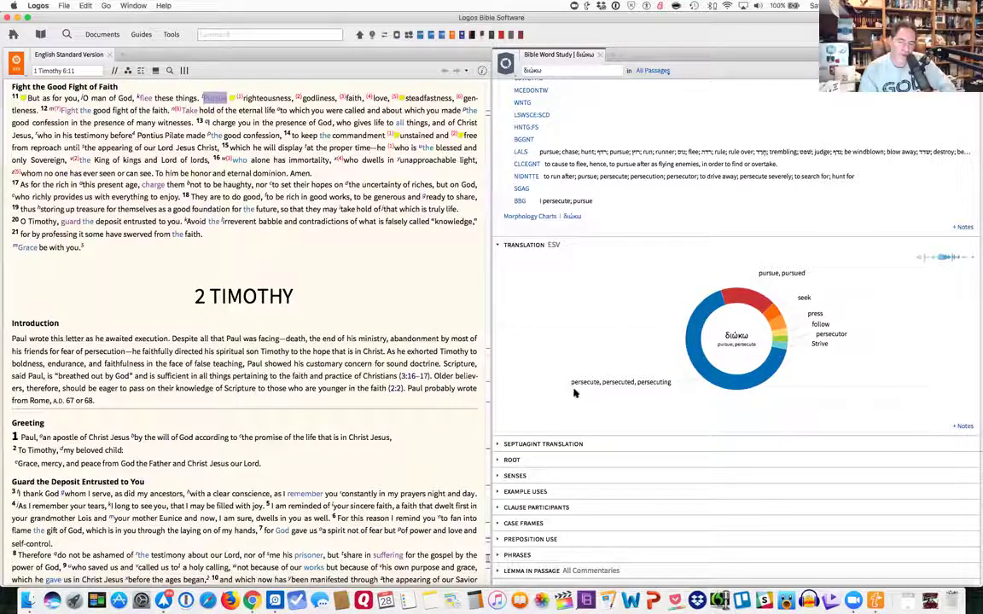
left_click(693, 360)
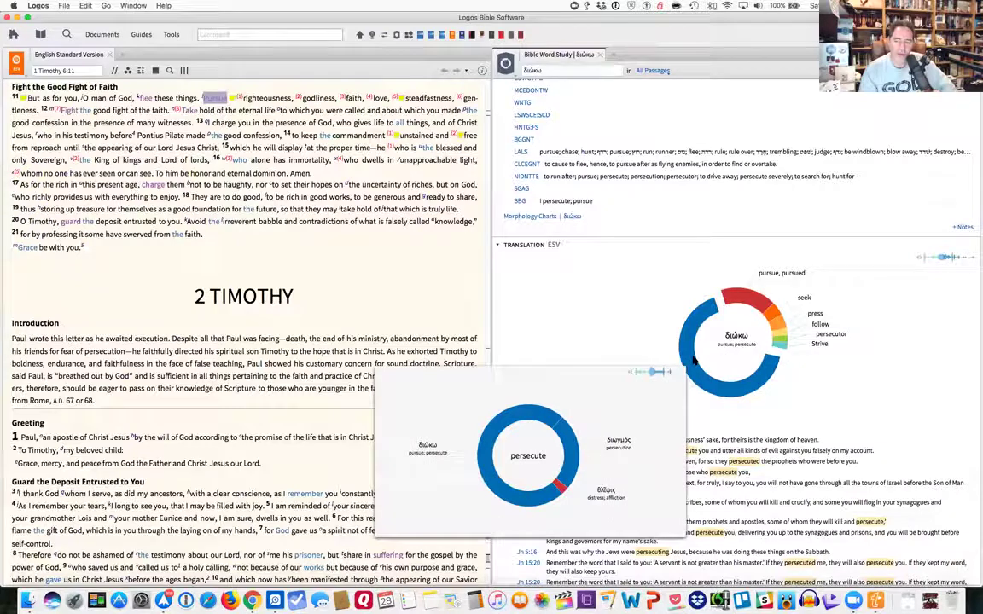
left_click(746, 305)
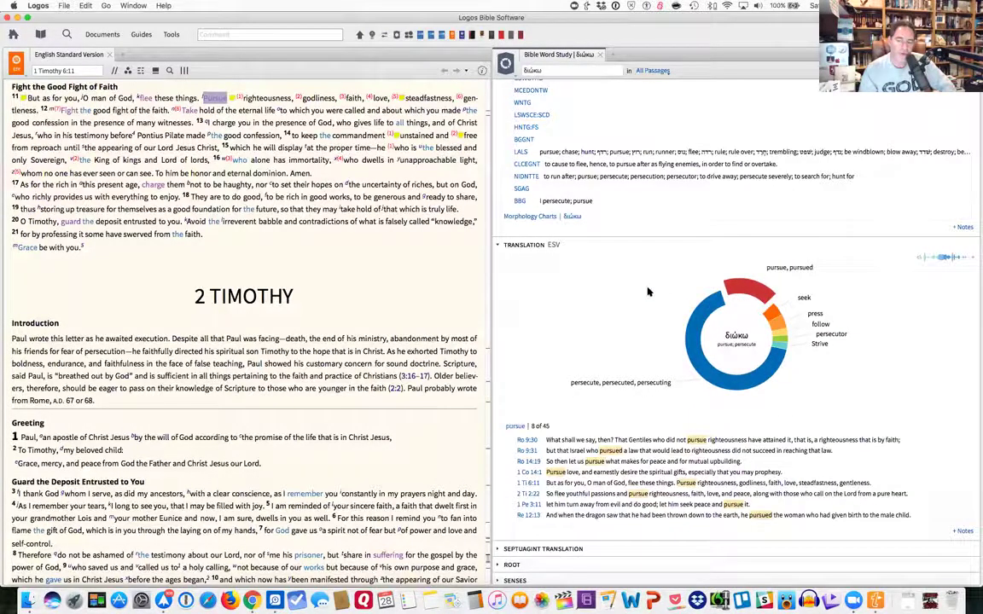
Step: Show the verses for all translations of διώκω in the Translation section, and hide them again
scroll(648, 291, "down", 4)
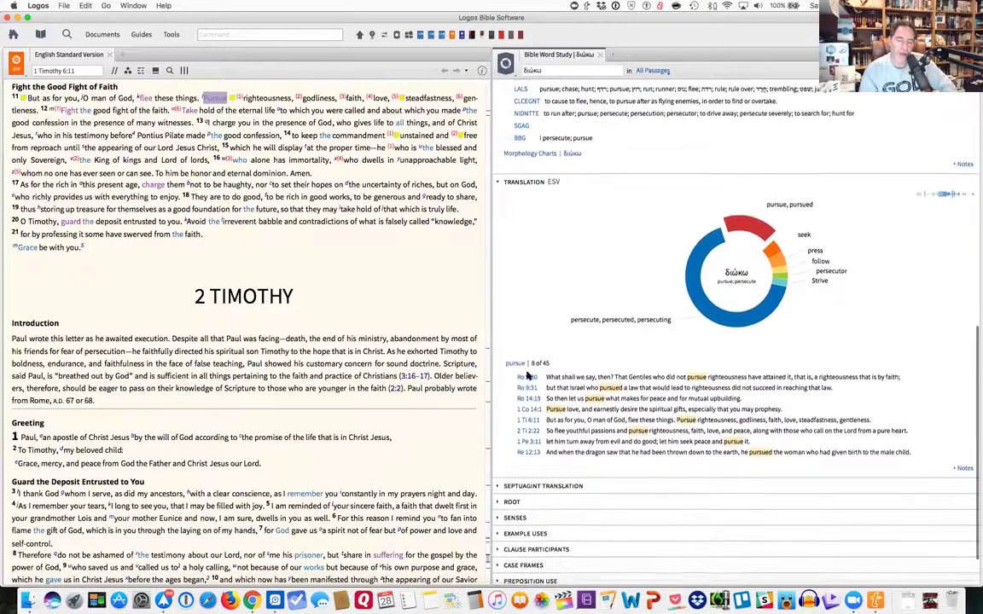
scroll(528, 375, "down", 1)
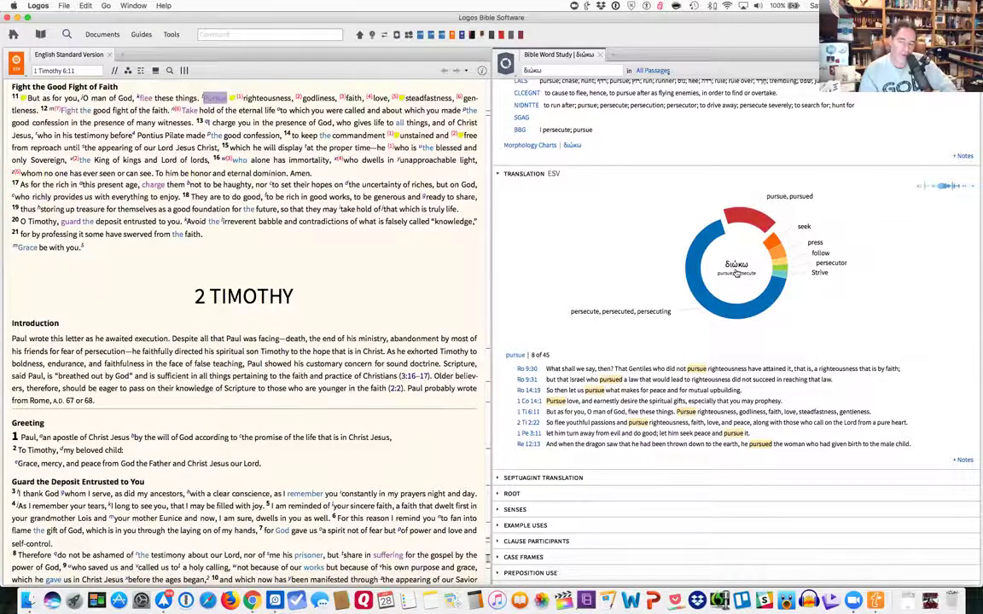
scroll(737, 273, "up", 1)
left_click(728, 333)
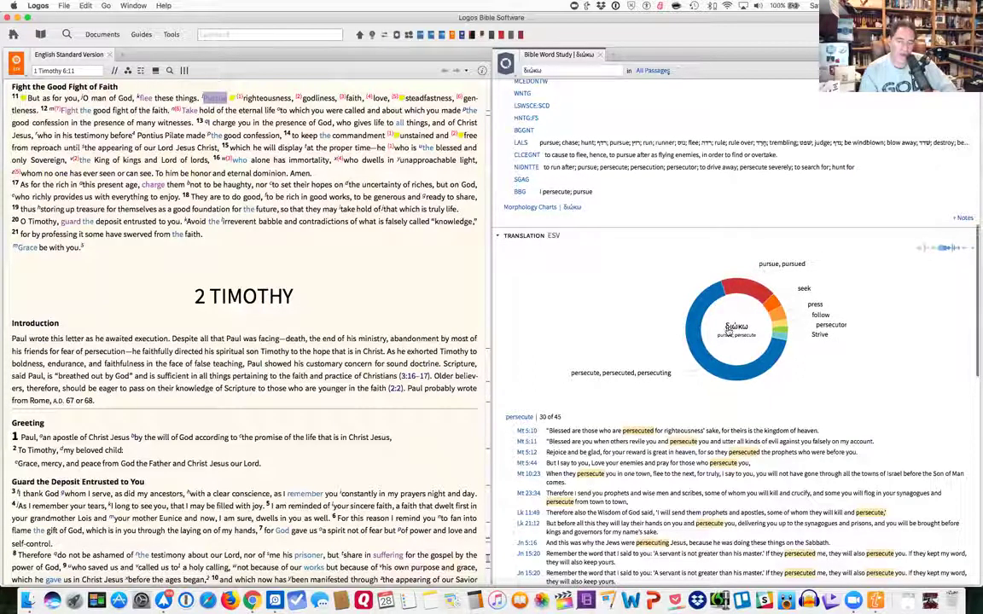
scroll(730, 331, "down", 1)
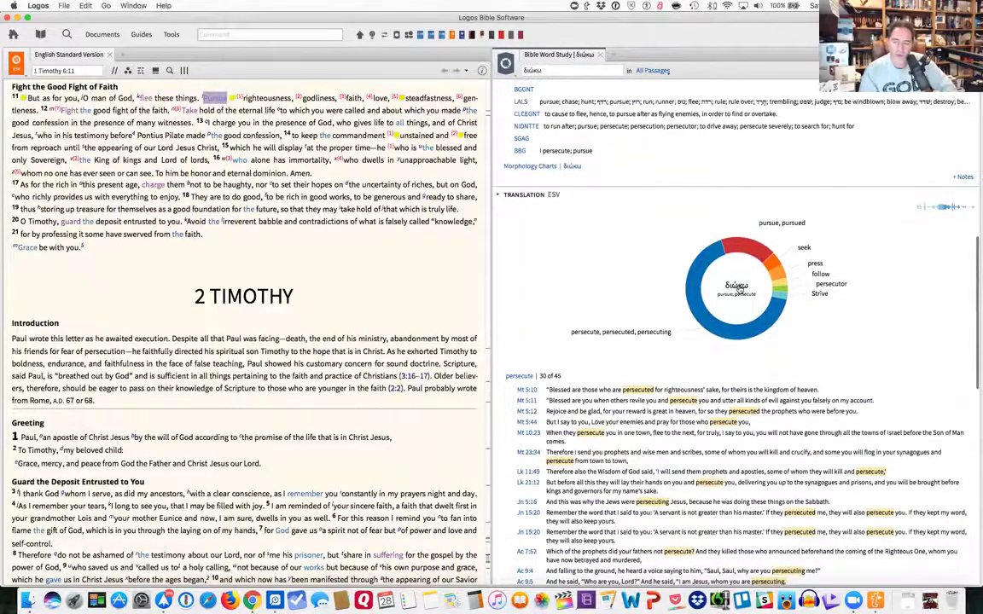
left_click(737, 286)
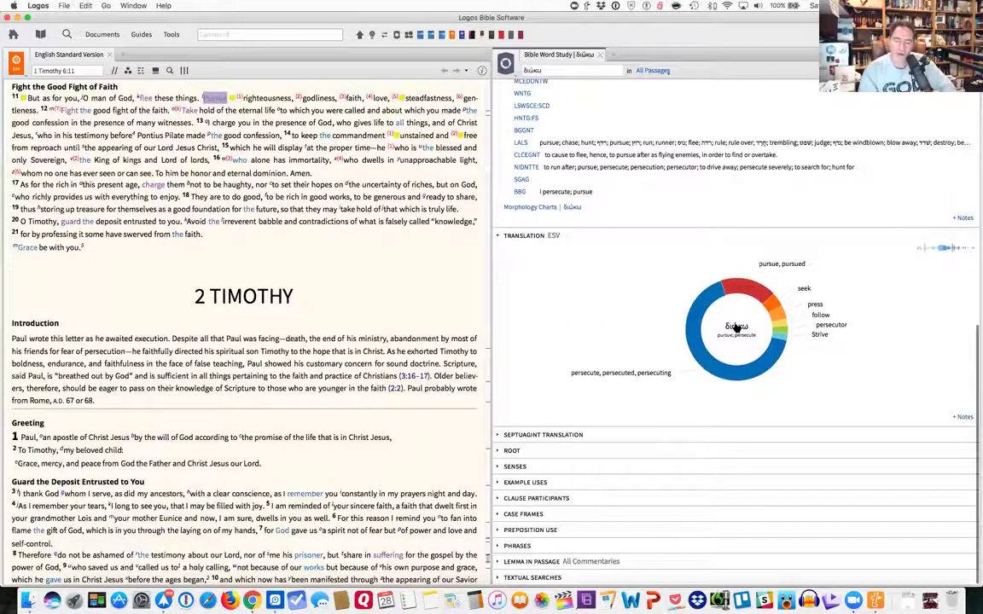
Step: List the verses for every ESV rendering of διώκω and examine the groups from persecute to strive
left_click(695, 337)
scroll(623, 345, "down", 3)
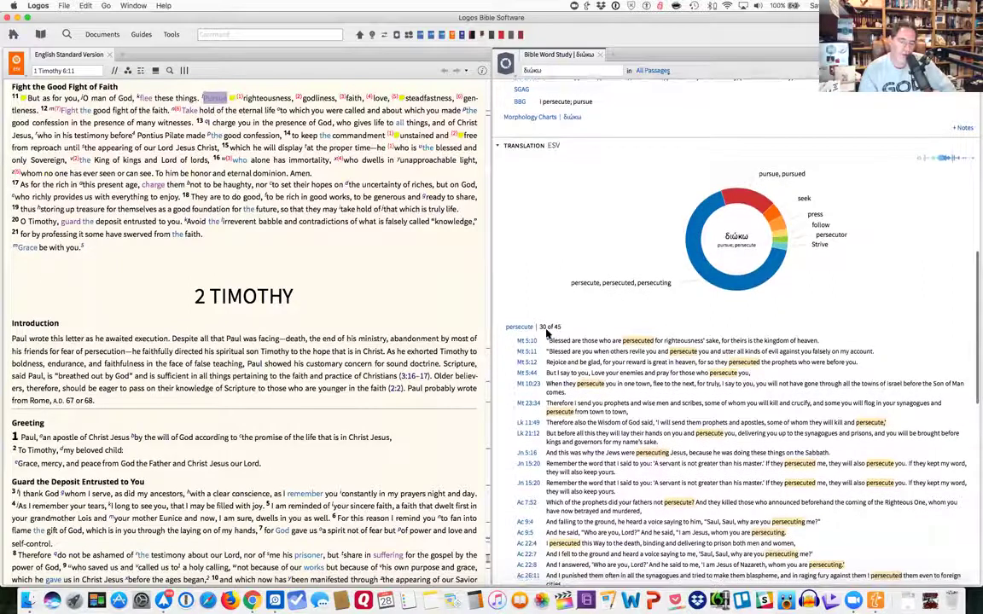
scroll(563, 328, "down", 12)
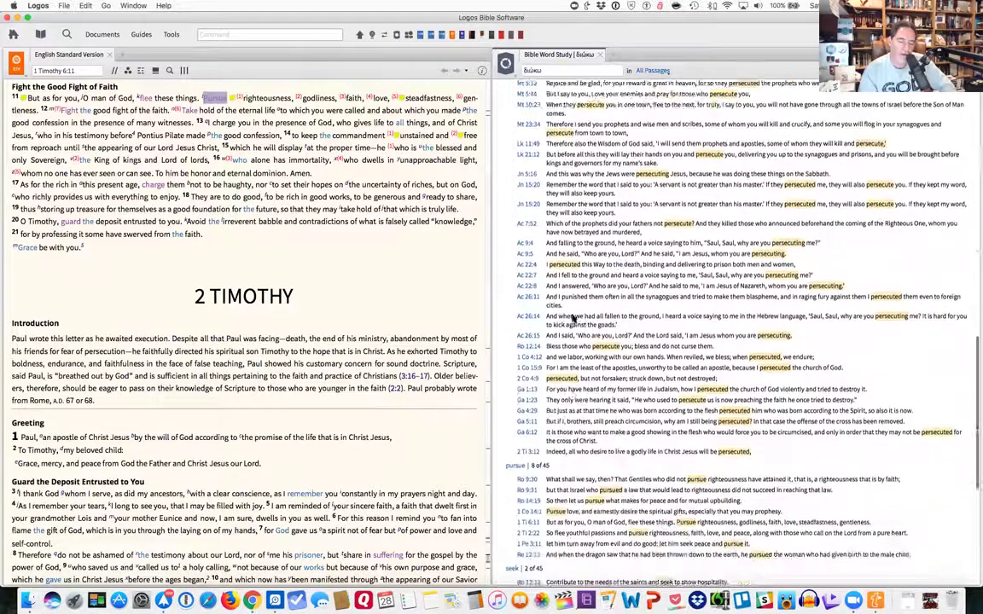
scroll(512, 298, "down", 2)
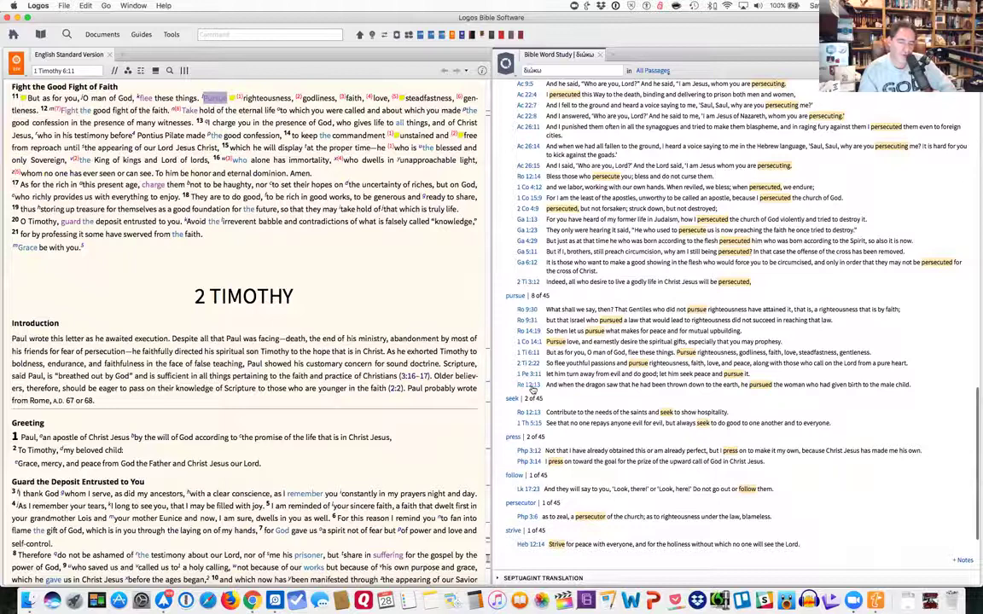
scroll(521, 380, "down", 1)
scroll(525, 426, "down", 1)
scroll(614, 354, "up", 20)
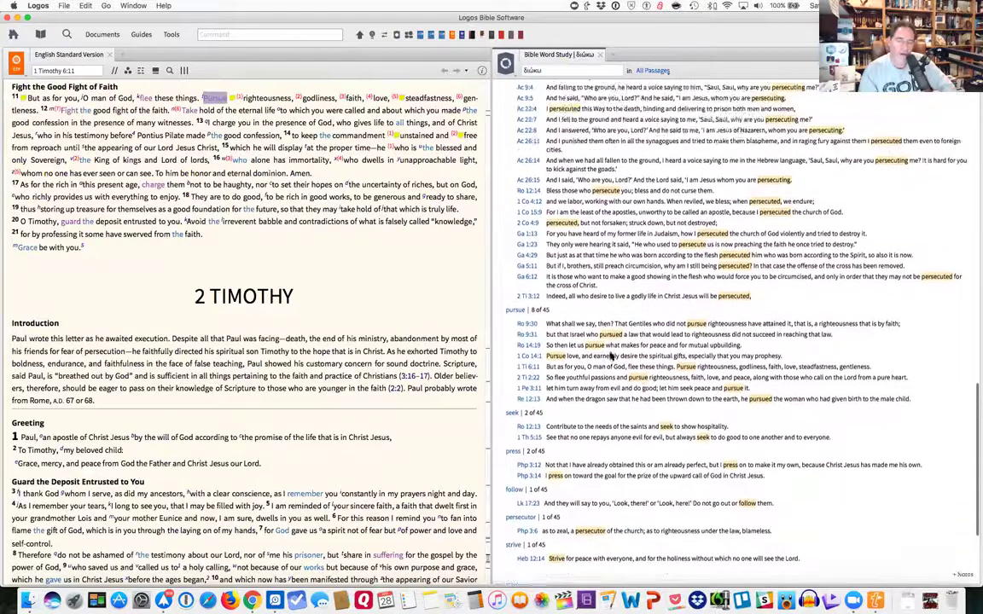
scroll(611, 356, "up", 1)
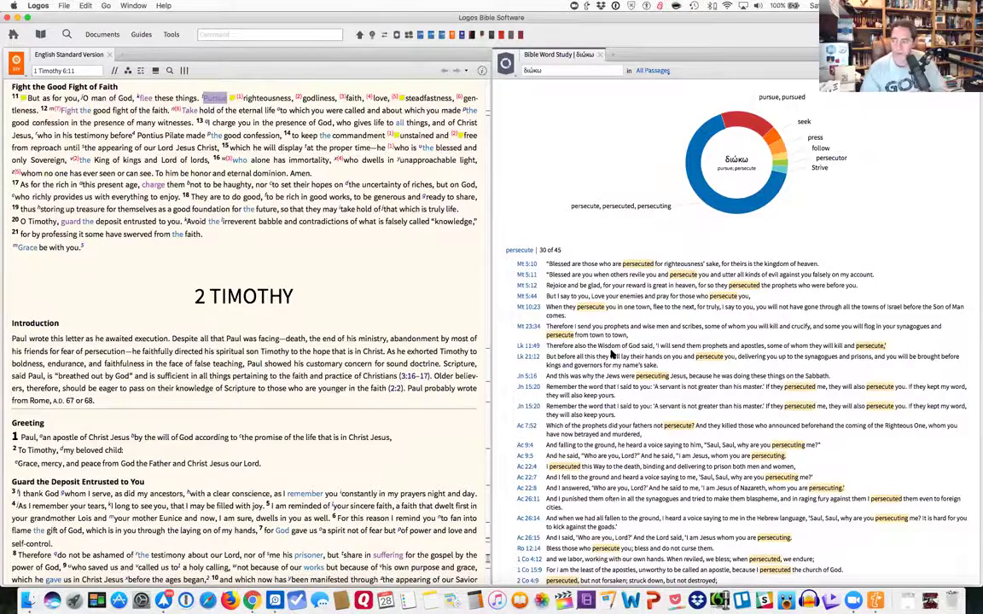
scroll(611, 354, "up", 5)
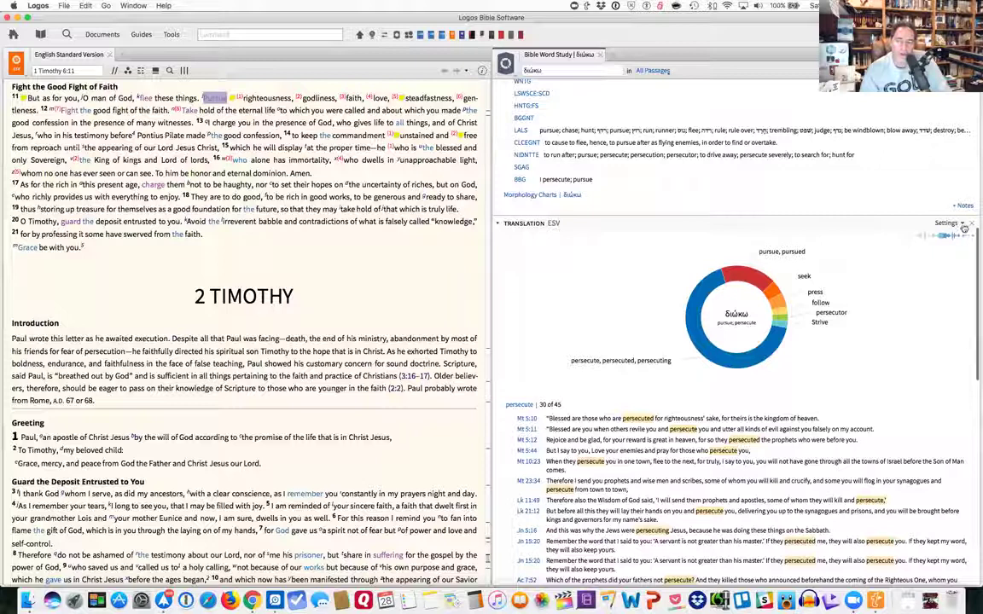
Step: View the Bible versions selectable in the Translation section's settings, and collapse and re-expand the section
left_click(963, 225)
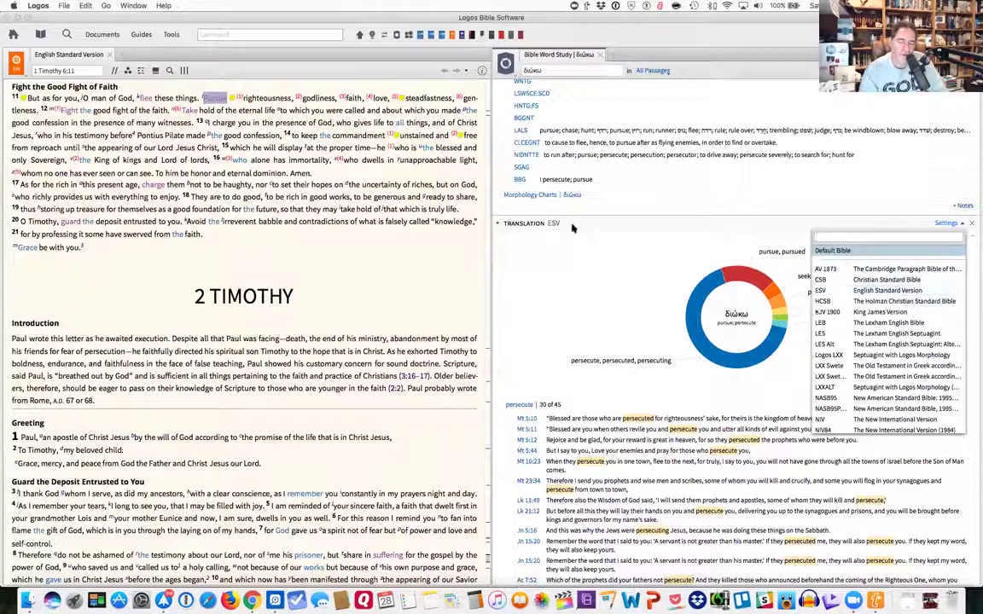
left_click(513, 222)
left_click(514, 222)
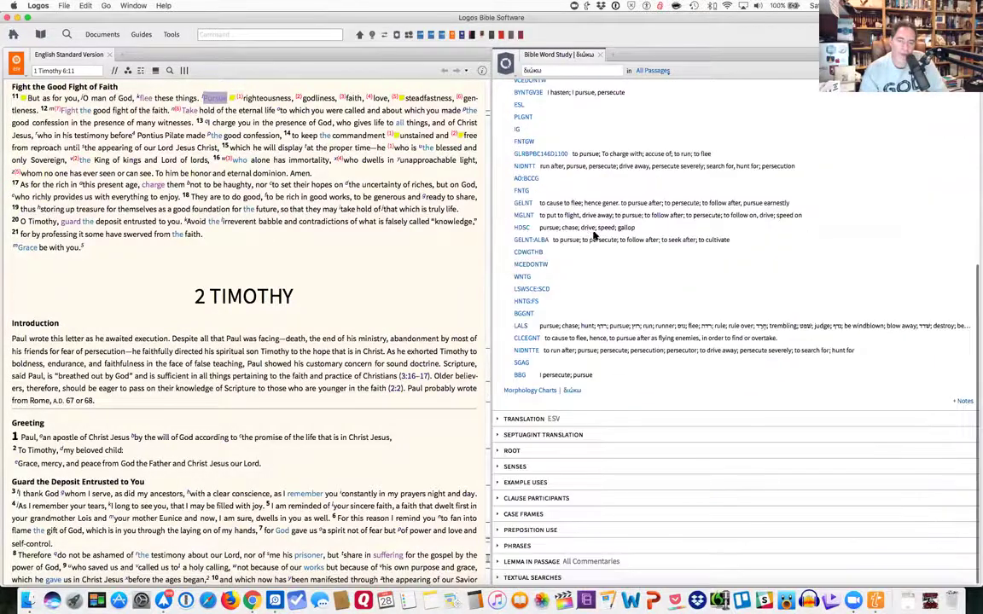
left_click(586, 419)
Step: Save the verses in the διώκω word study's Translation section as a passage list
scroll(616, 401, "down", 2)
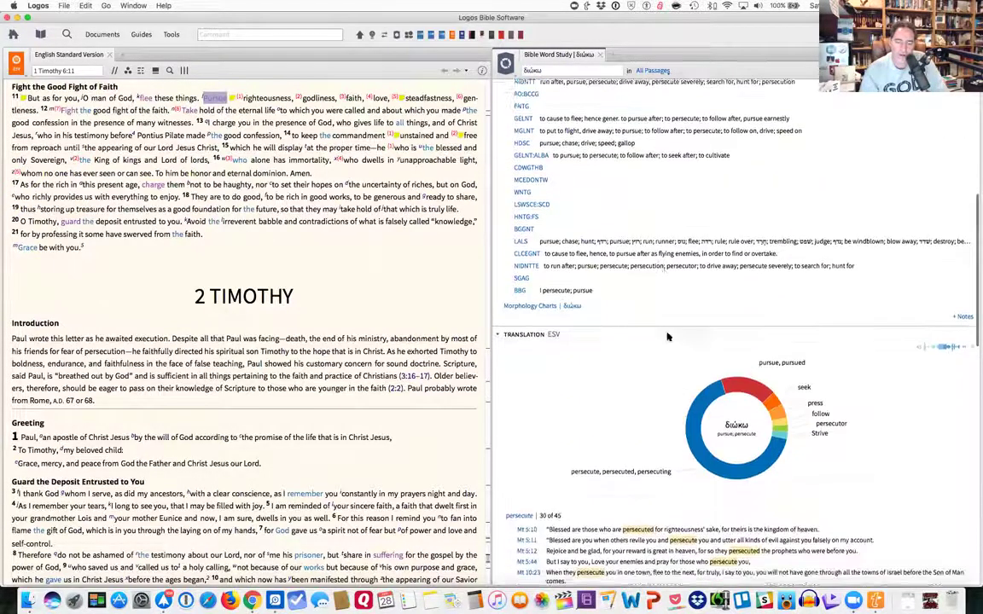
right_click(624, 328)
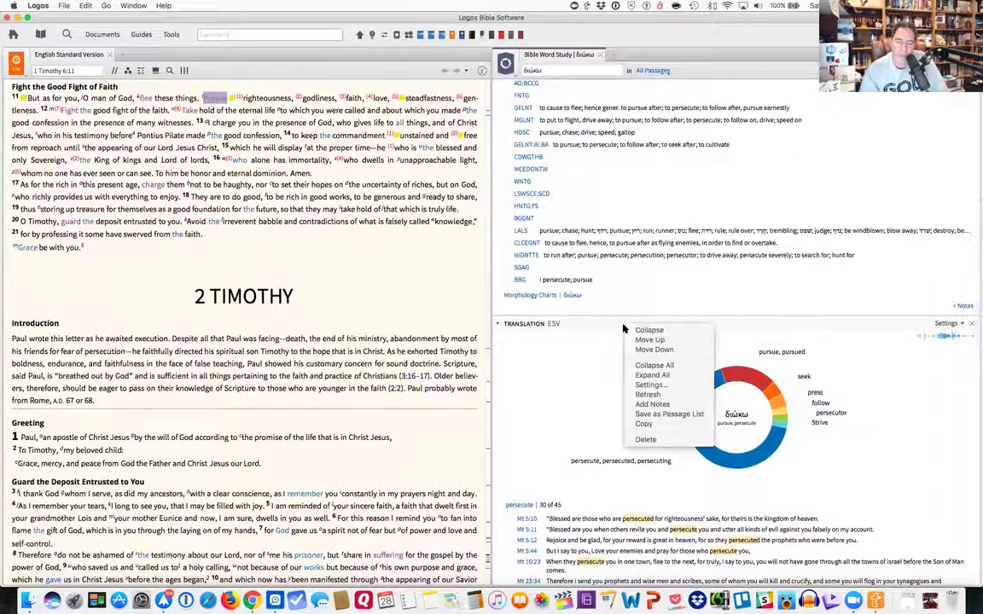
right_click(561, 325)
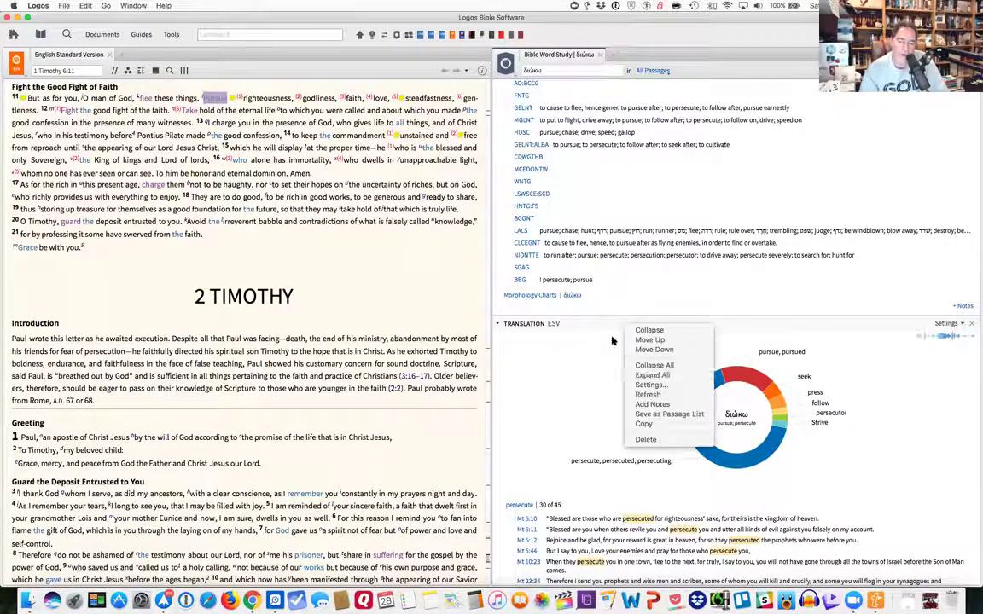
left_click(695, 326)
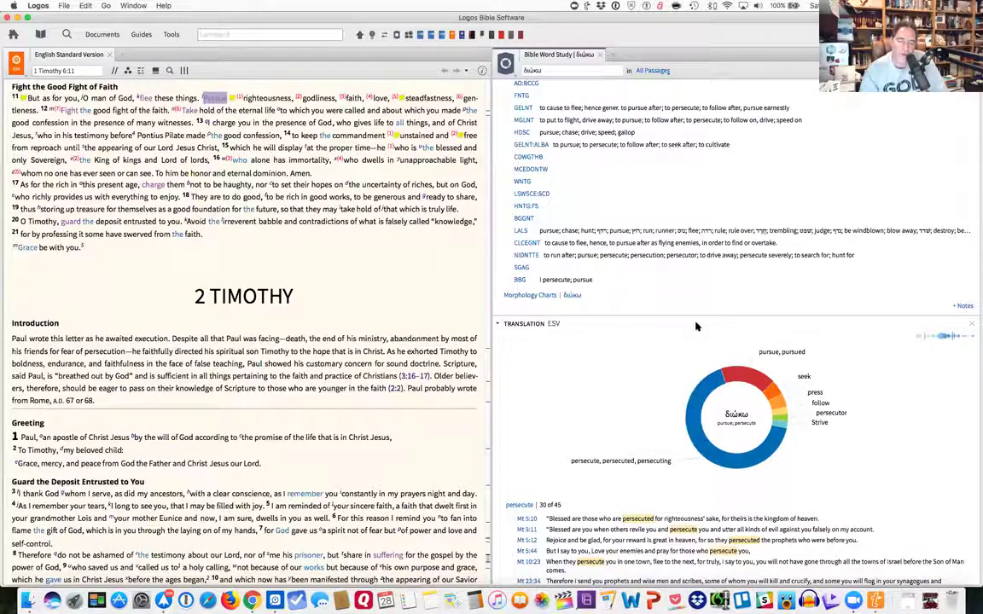
right_click(740, 329)
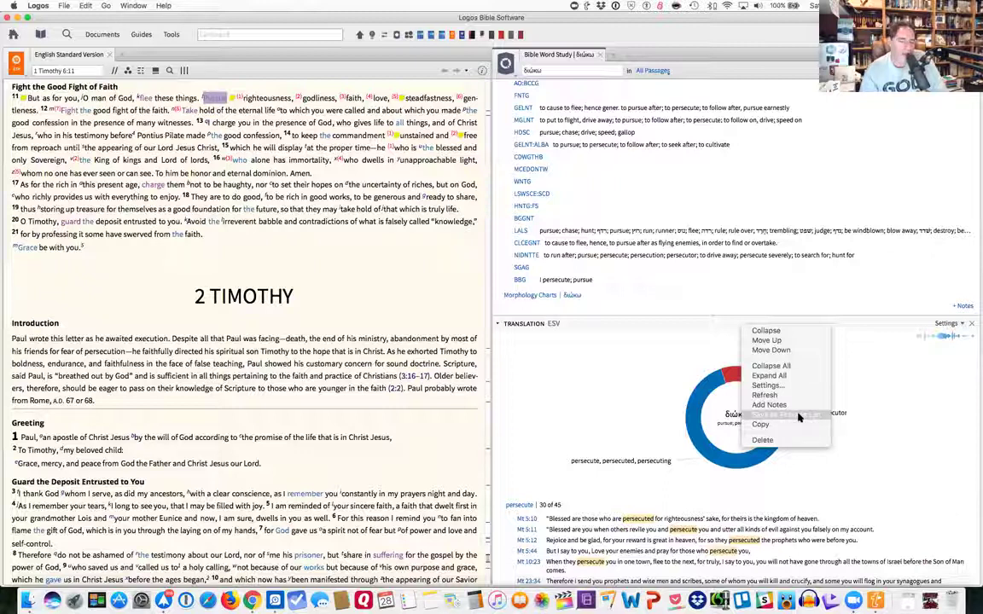
left_click(798, 417)
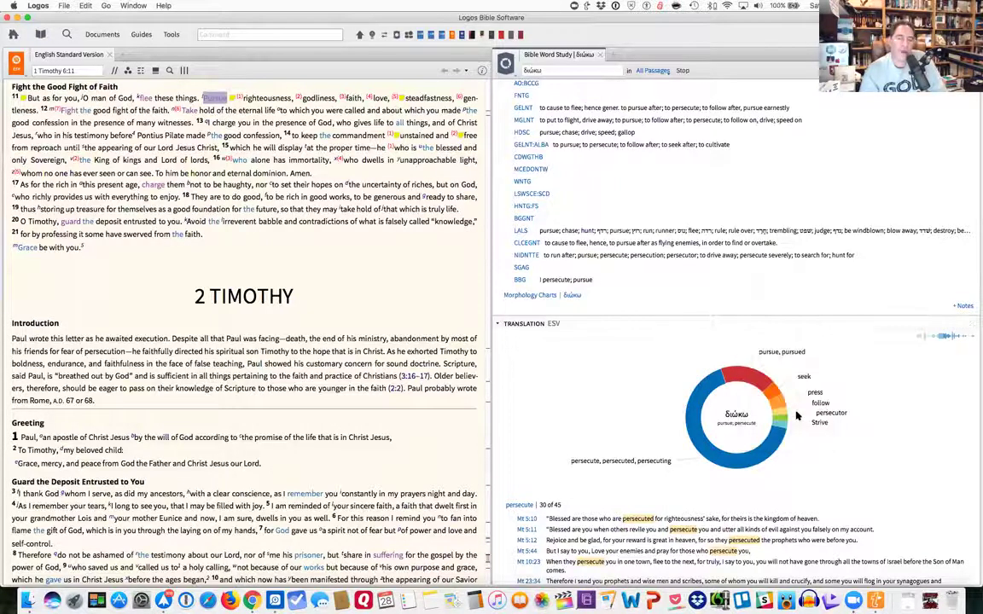
left_click(796, 416)
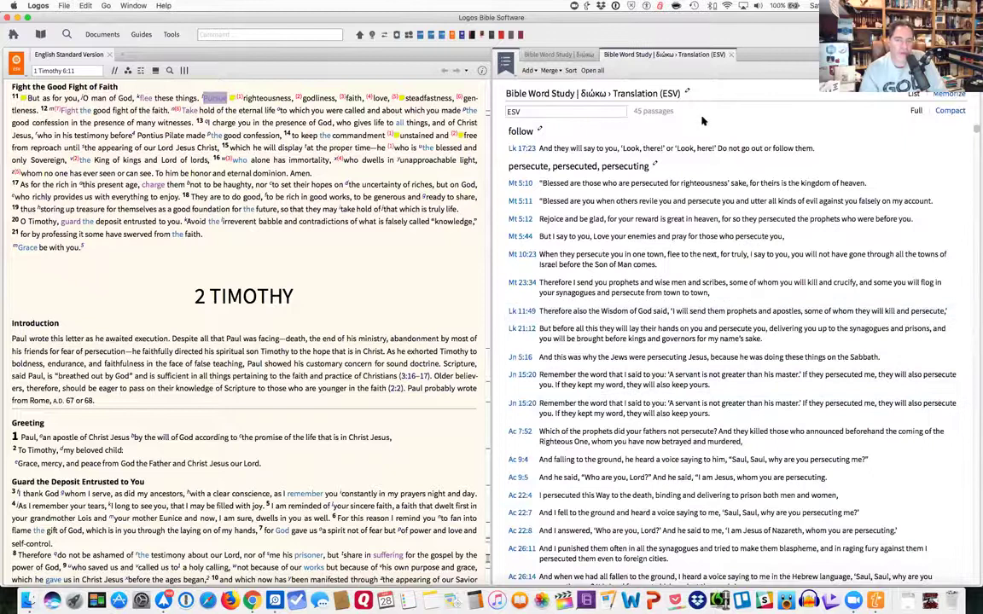
Step: Delete Matthew 5:10, 5:12 and 10:23 from the ESV persecute group in the διώκω passage list
scroll(807, 164, "down", 3)
scroll(806, 164, "down", 4)
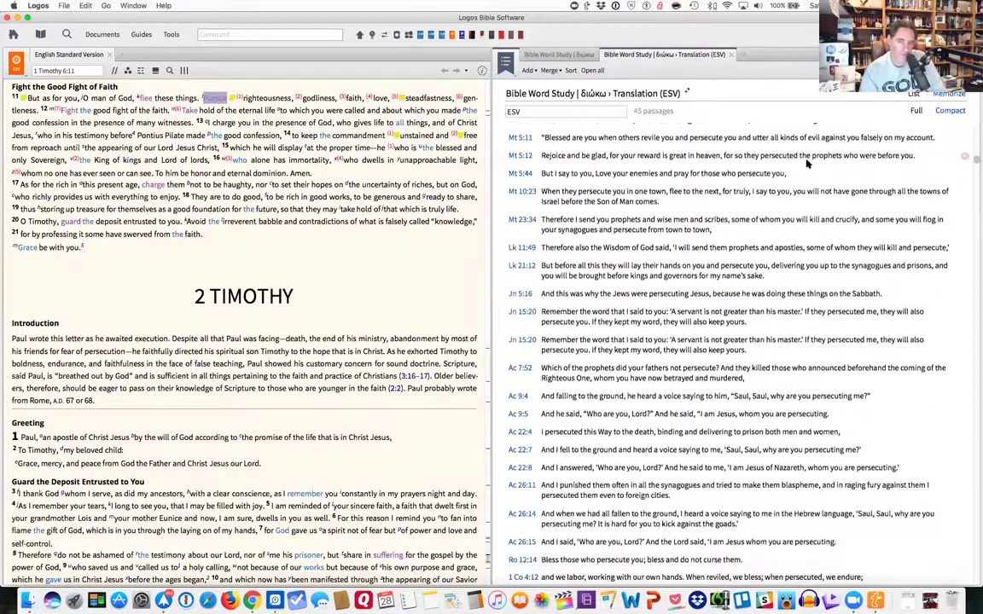
scroll(806, 163, "up", 3)
scroll(579, 192, "up", 1)
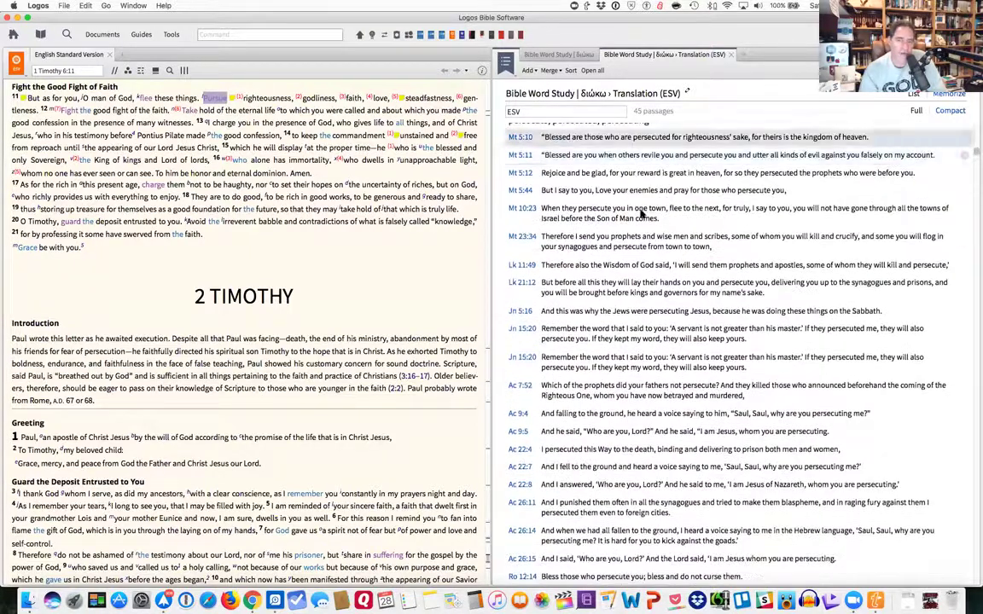
scroll(632, 153, "up", 1)
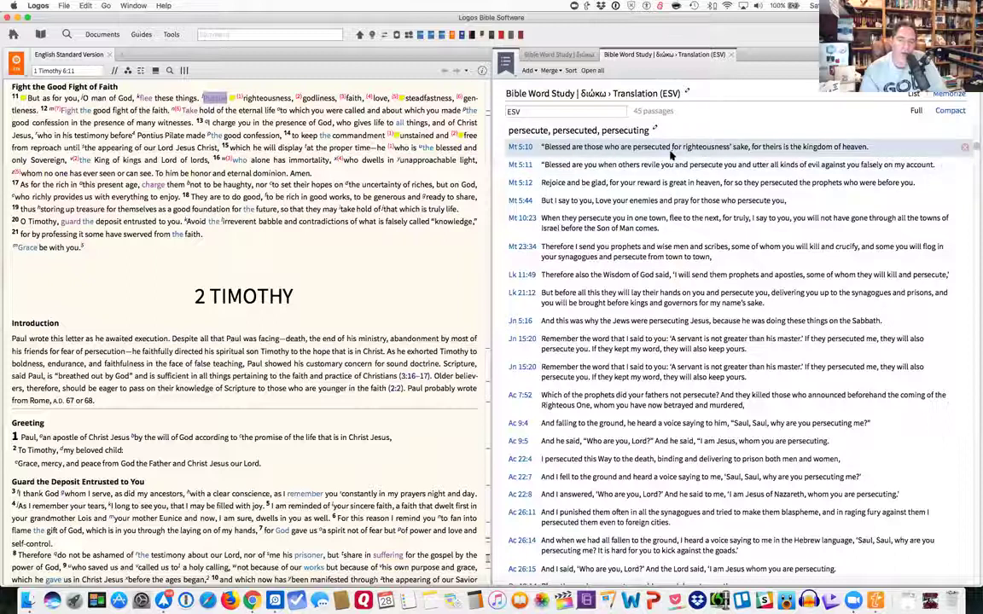
left_click(965, 148)
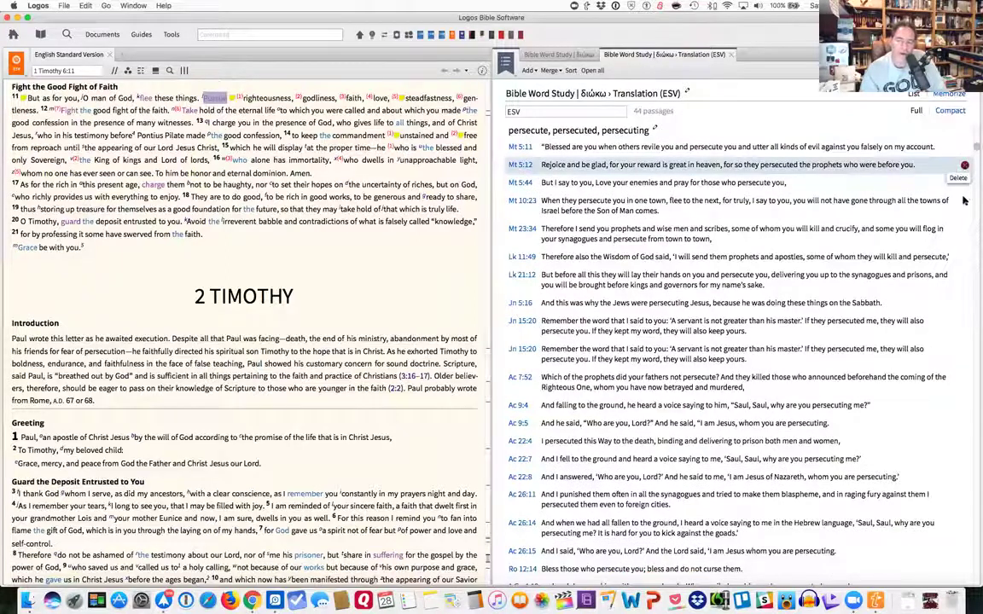
left_click(965, 164)
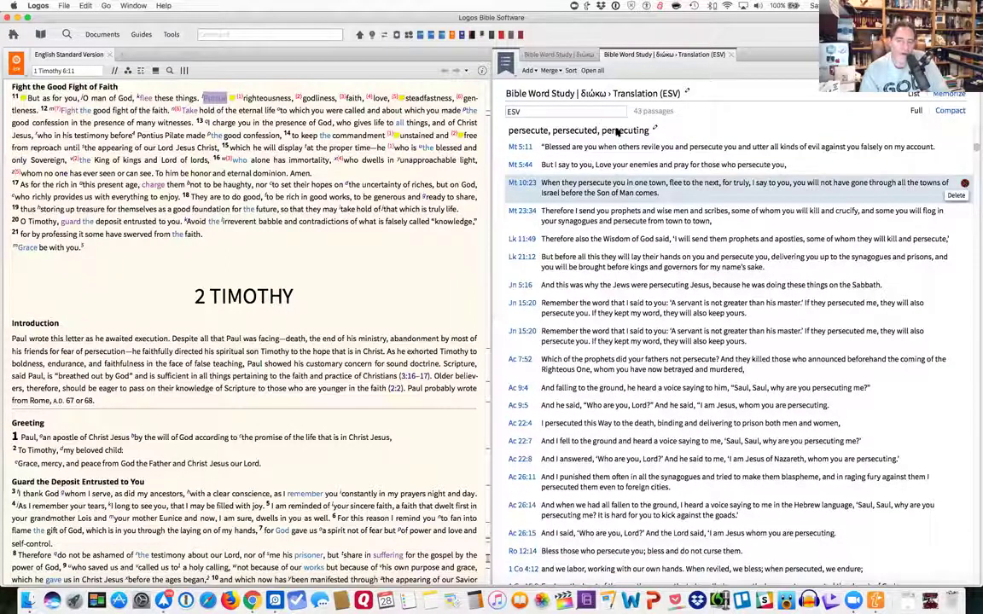
Step: Try to shorten the heading "persecute, persecuted, persecuting" to "persecute"
left_click(656, 129)
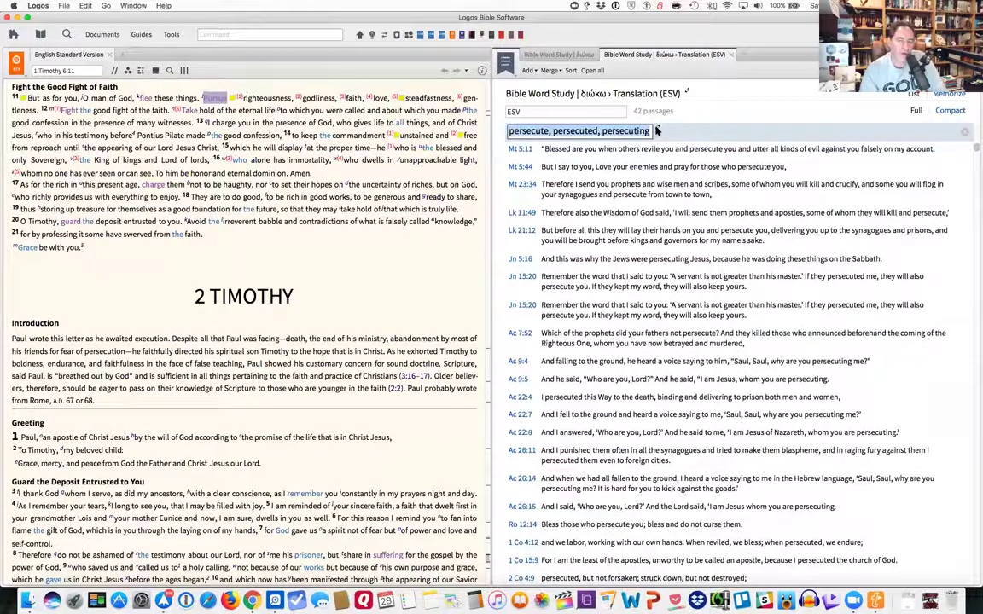
left_click(550, 130)
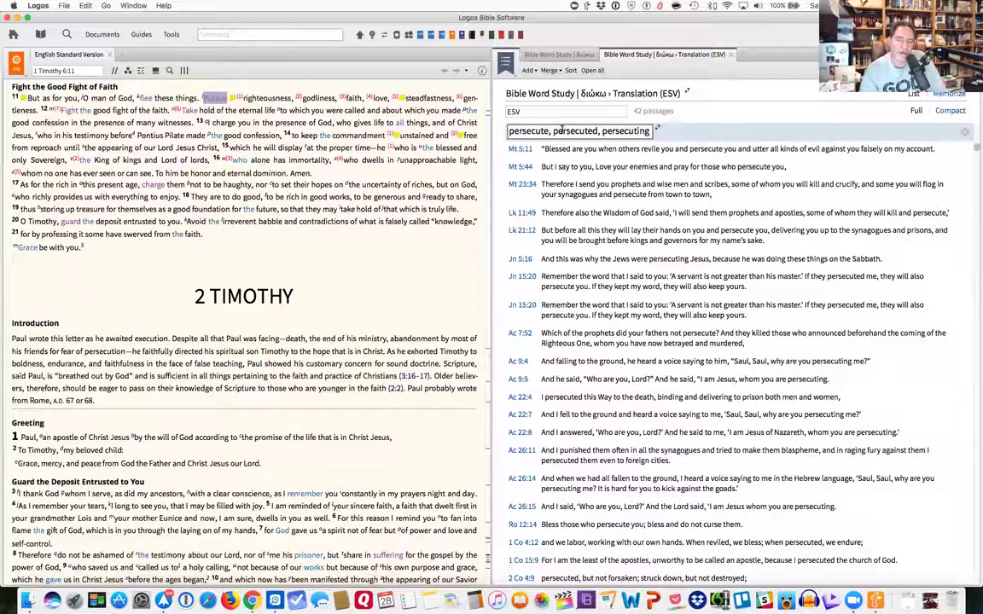
key("super+shift+Right")
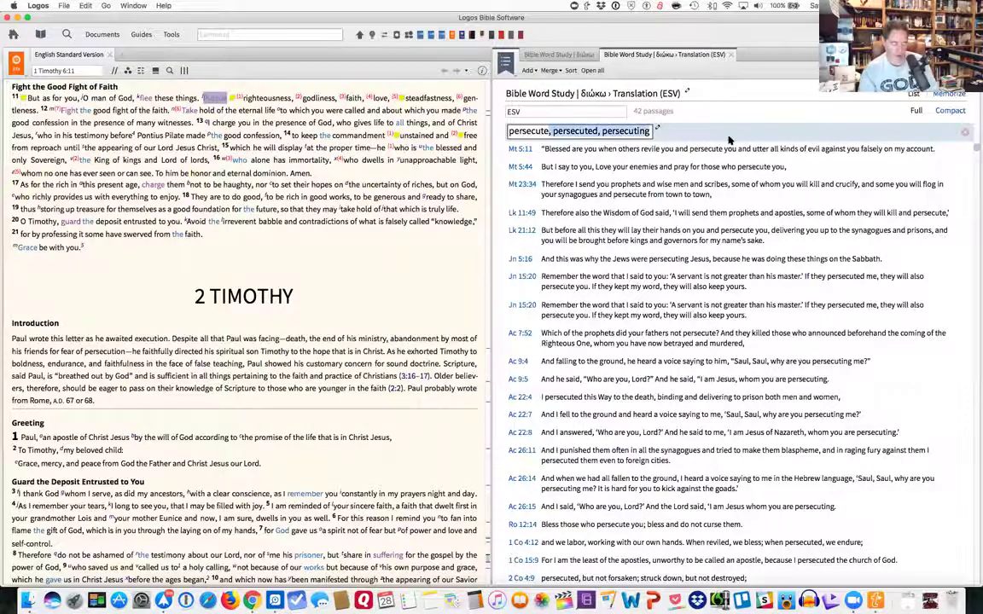
key("BackSpace")
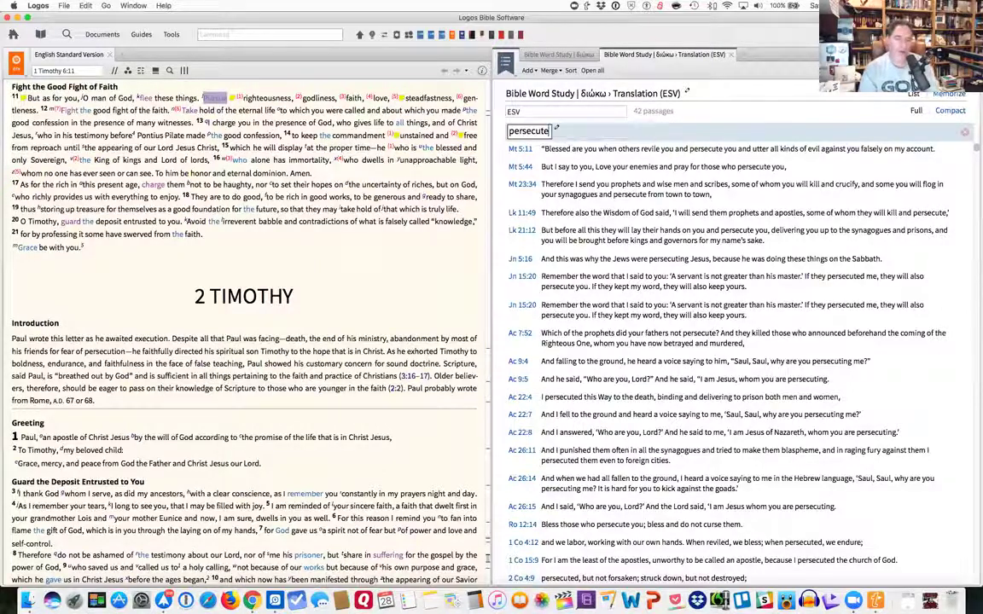
Step: Insert a heading above Luke 21:12 in the passage list and enter "New heading" as its text
left_click(628, 241)
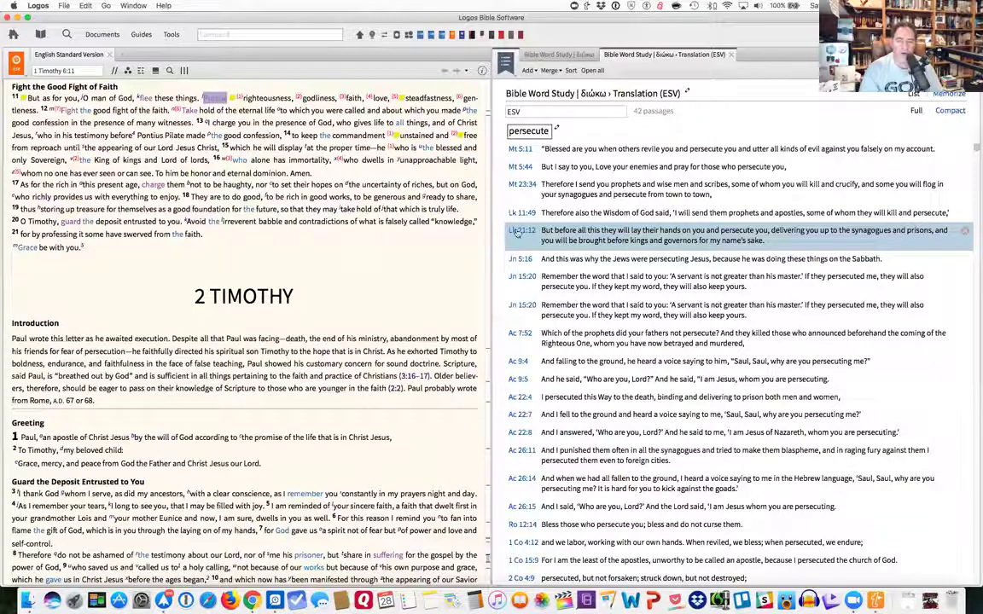
mouse_move(510, 230)
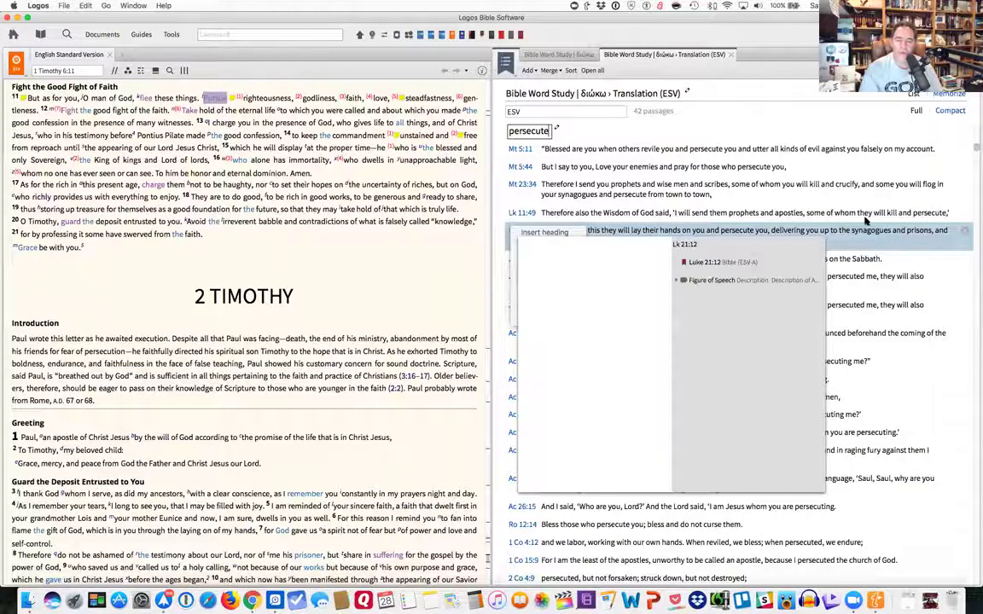
right_click(634, 238)
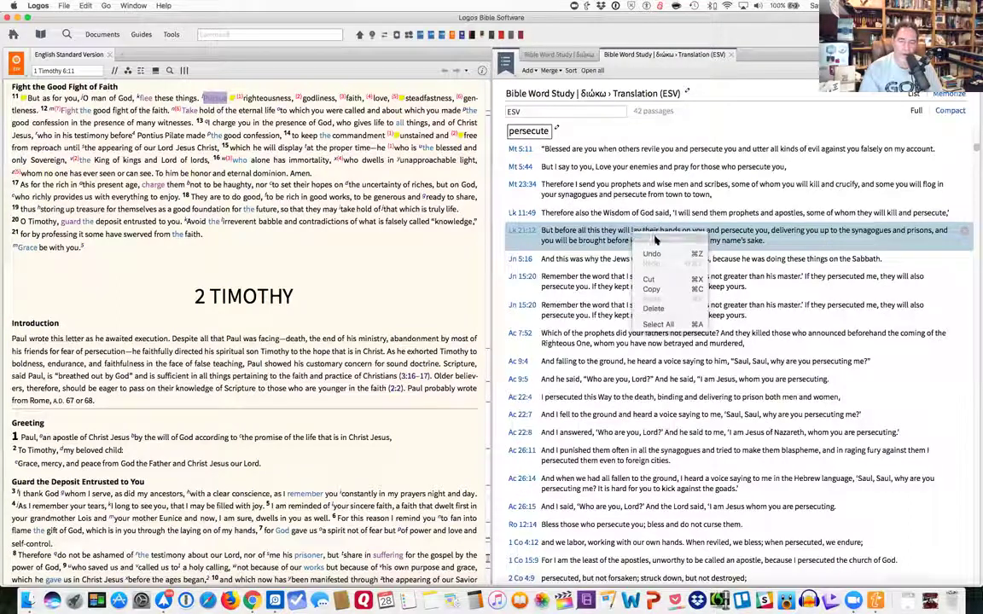
left_click(654, 241)
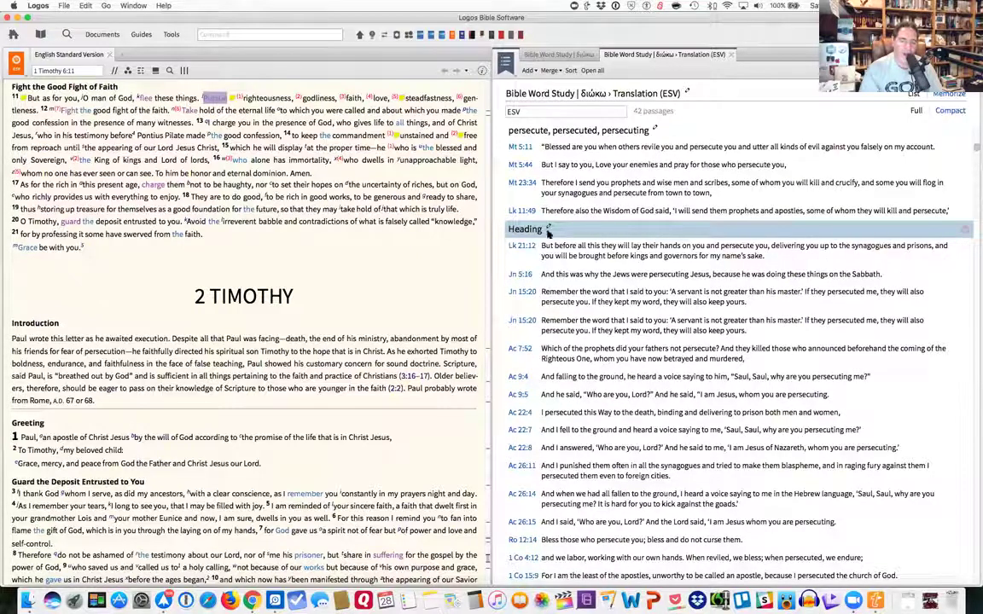
left_click(547, 228)
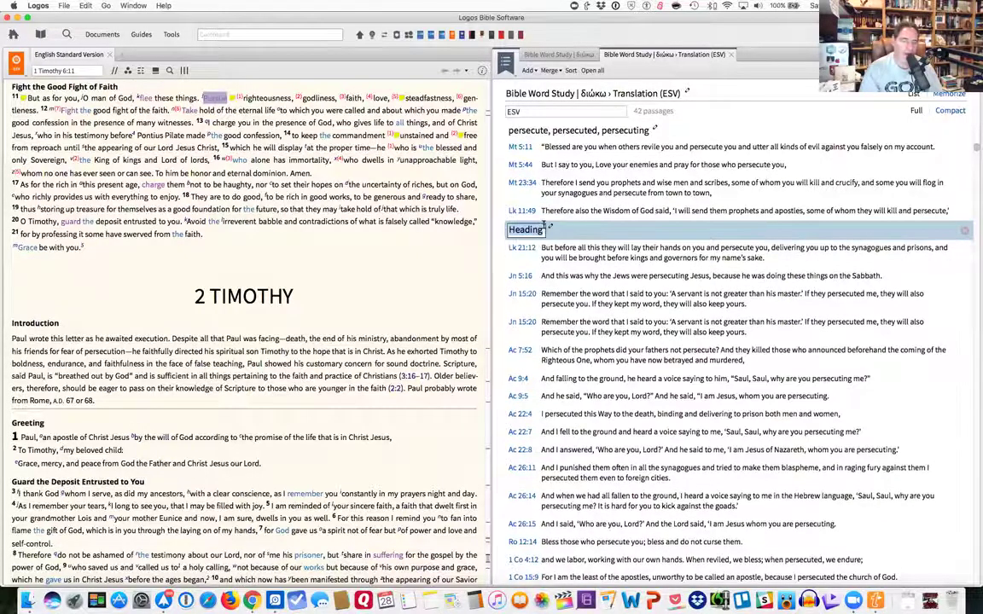
type("New heading")
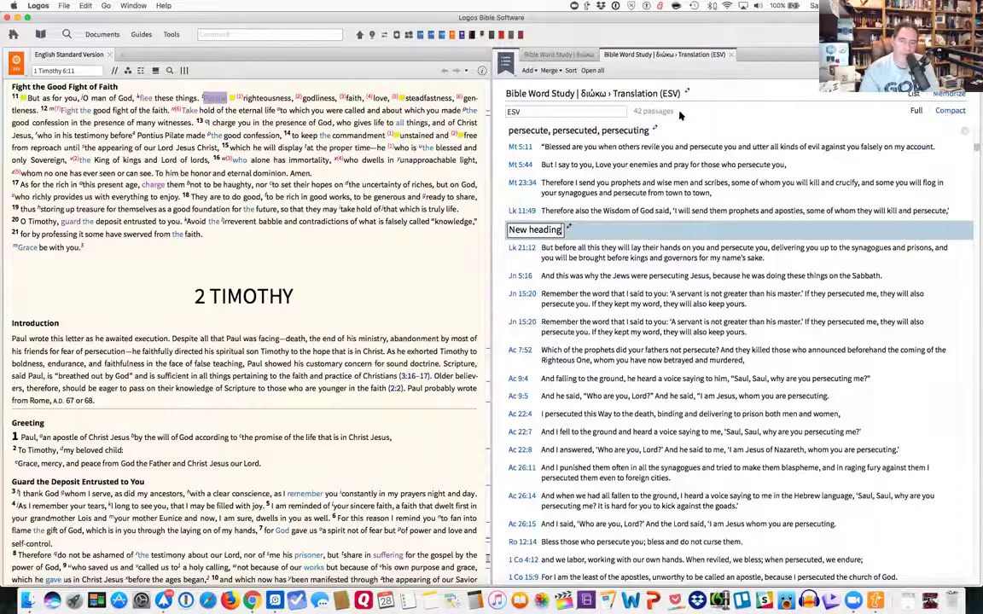
Step: Relaunch Logos Bible Software and open the English Standard Version in the empty workspace
mouse_move(964, 296)
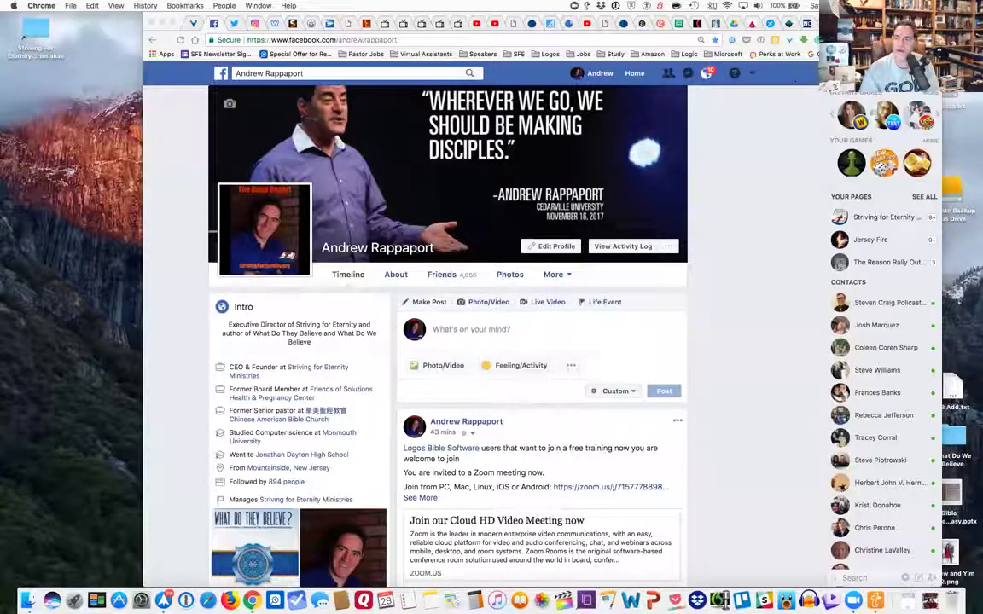
left_click(271, 589)
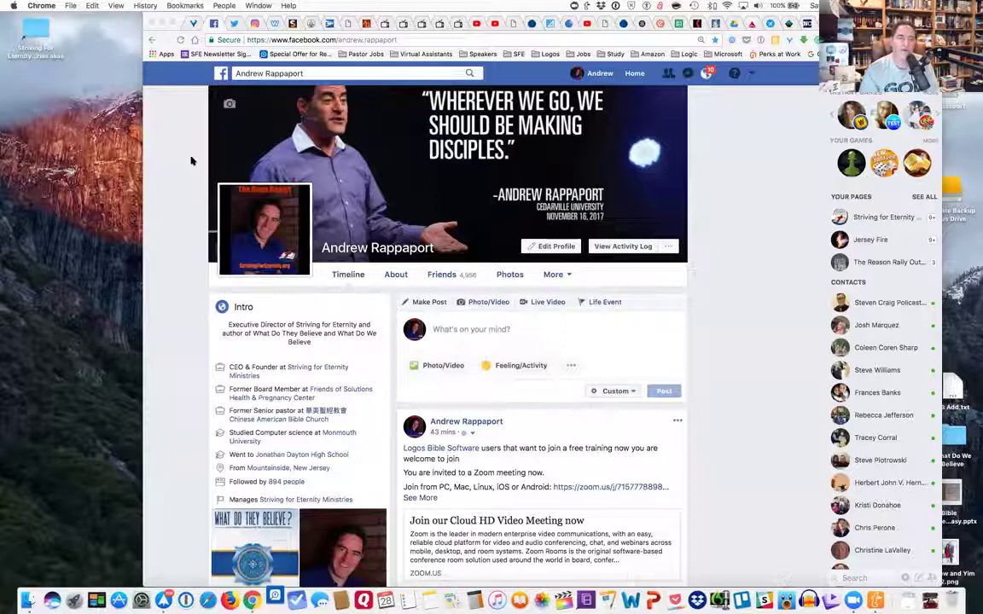
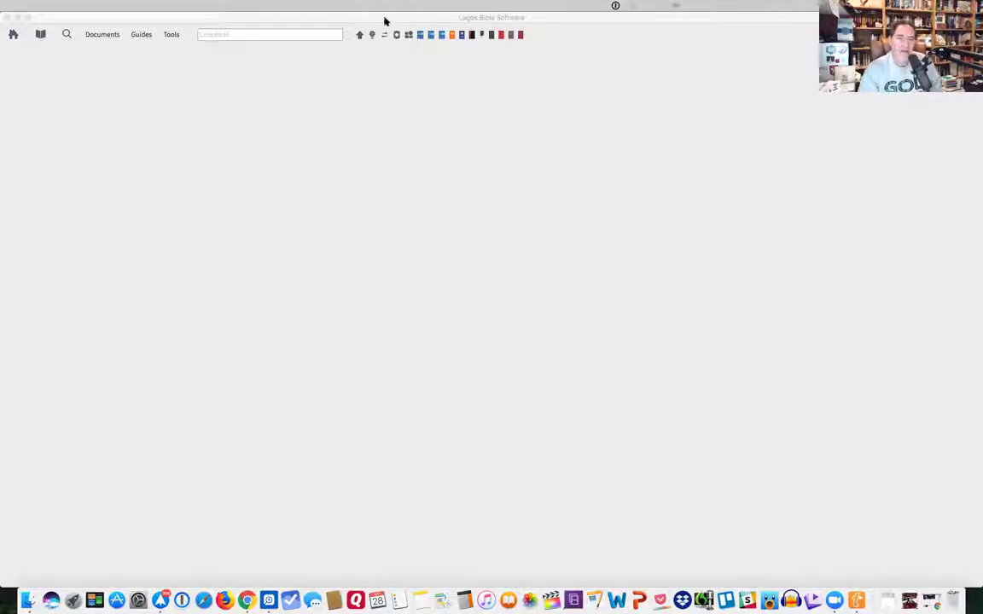
left_click(298, 113)
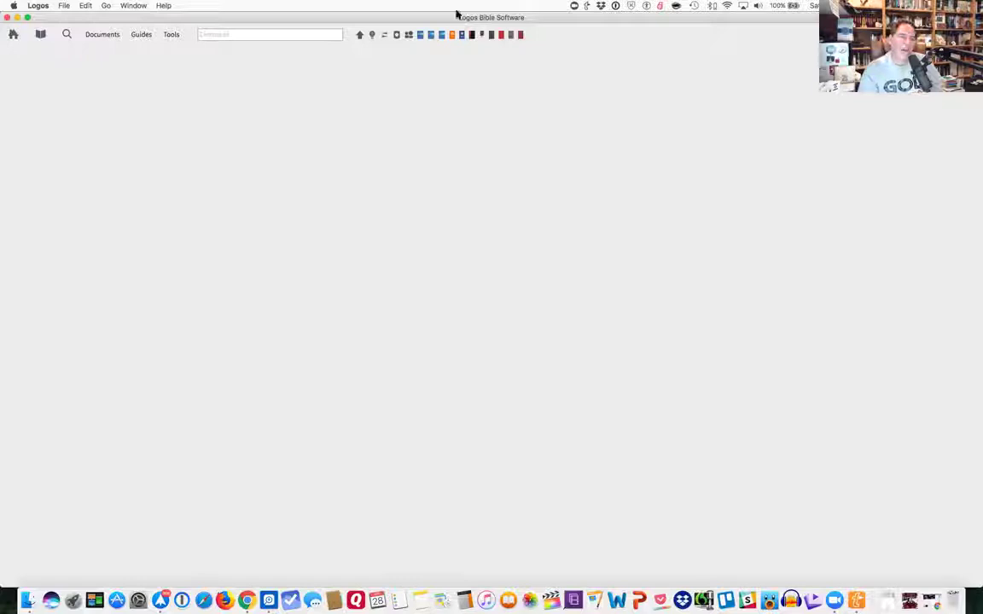
left_click_drag(453, 37, 197, 114)
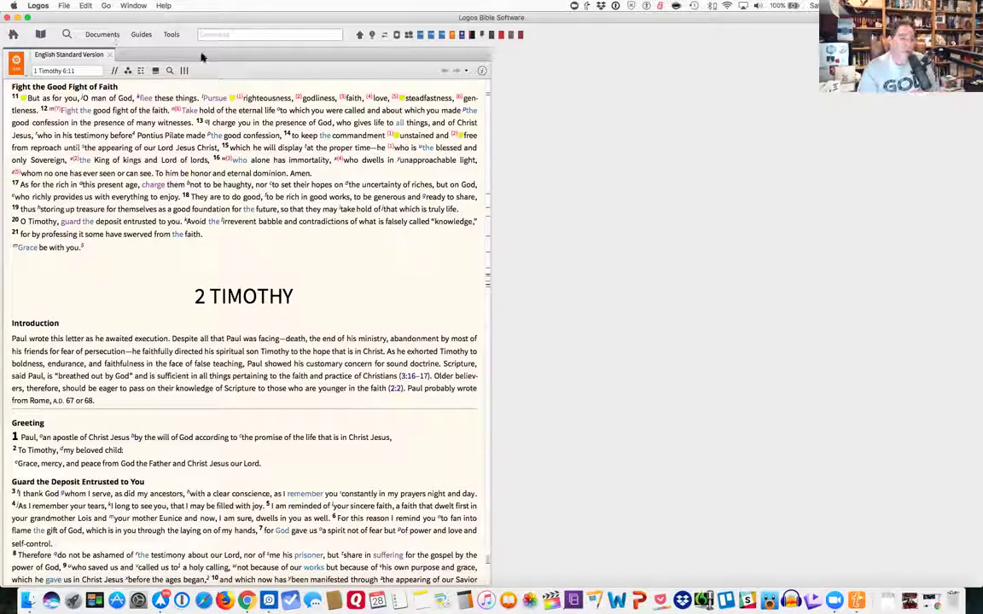
Step: Open the saved διώκω Translation (ESV) passage list and rename the heading above Luke 21:12 as "New Heading"
left_click(94, 36)
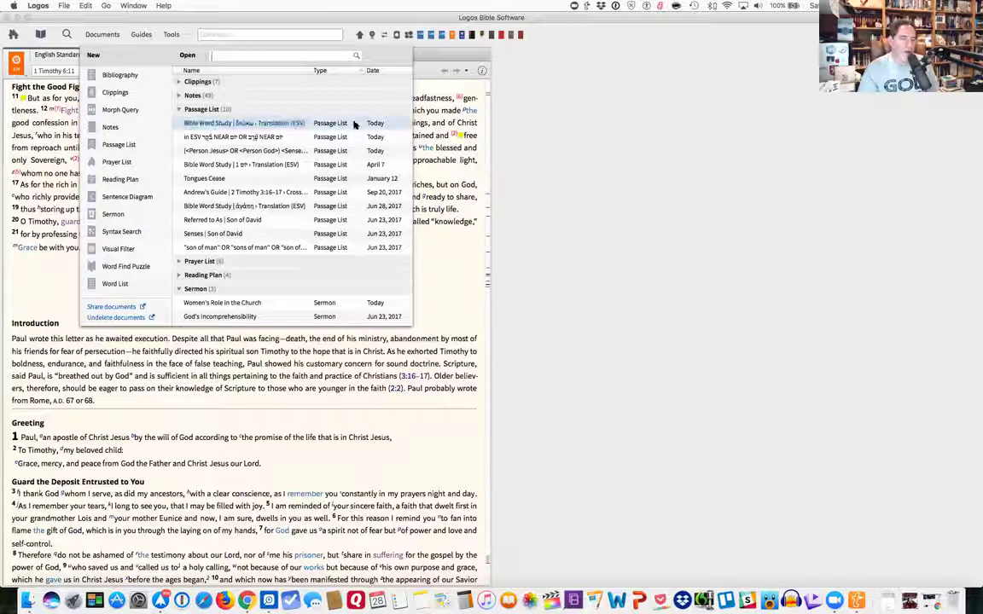
left_click(244, 125)
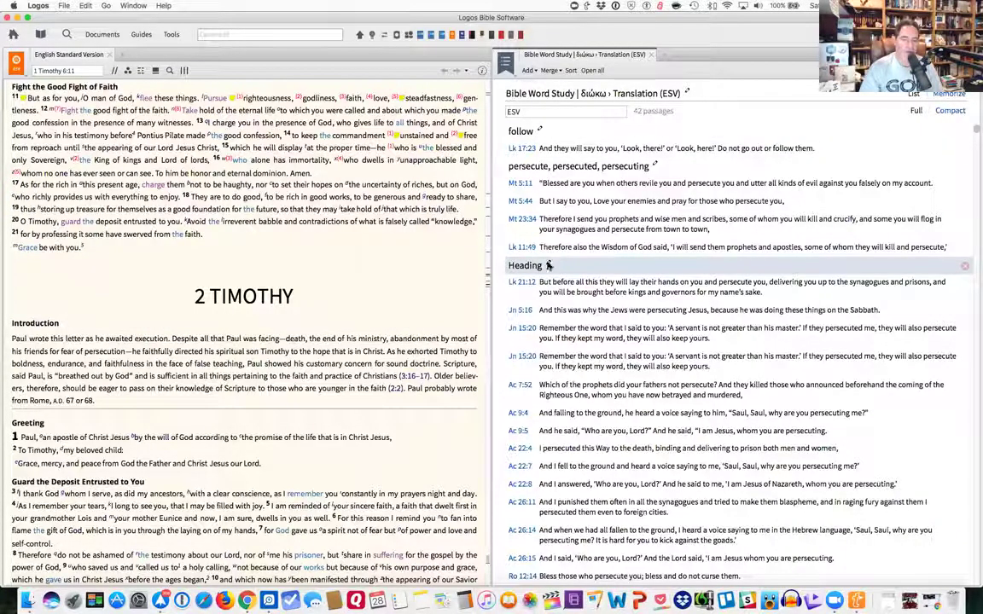
left_click(546, 266)
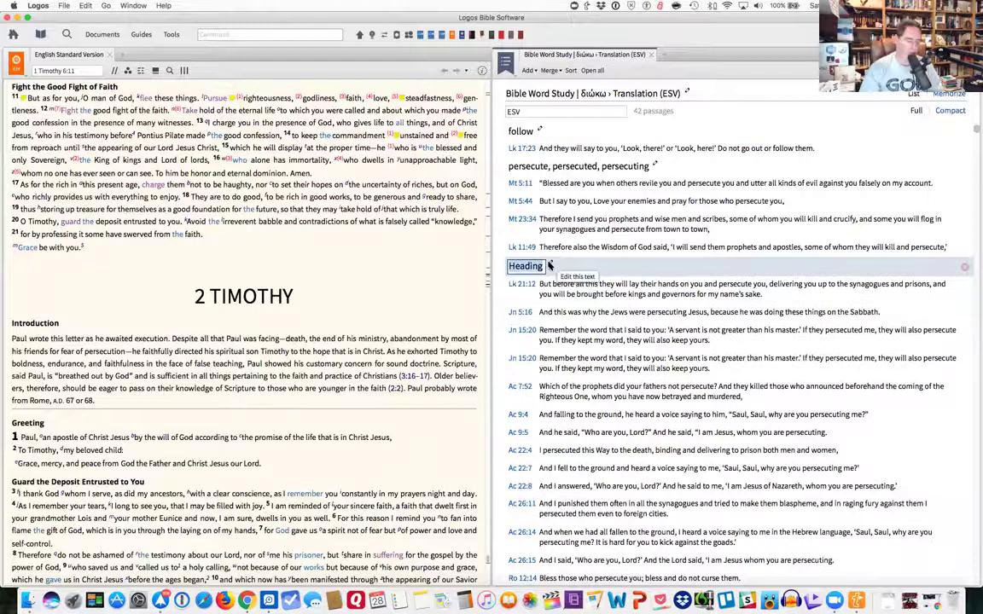
type("New Heading")
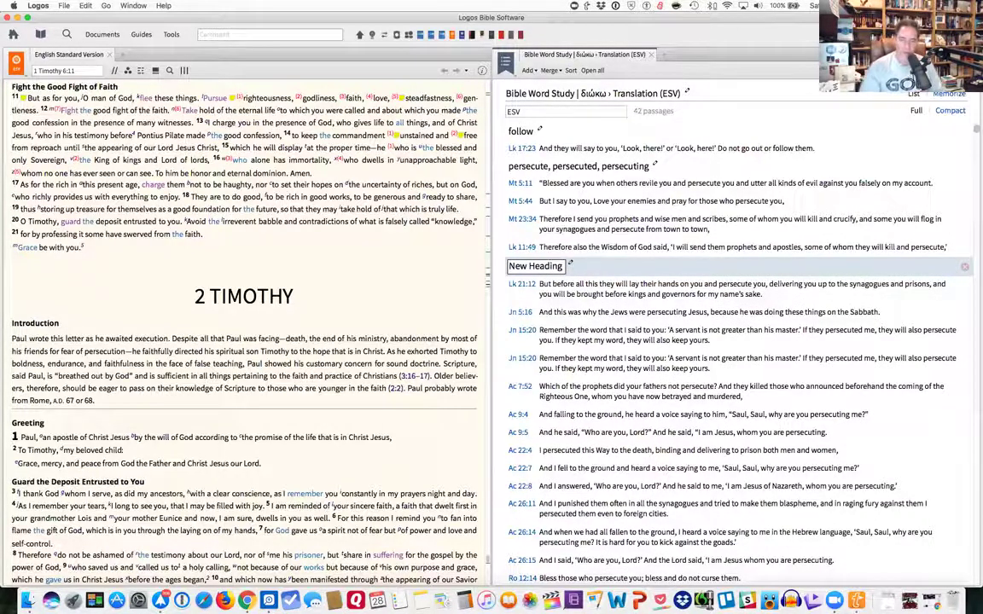
key("Return")
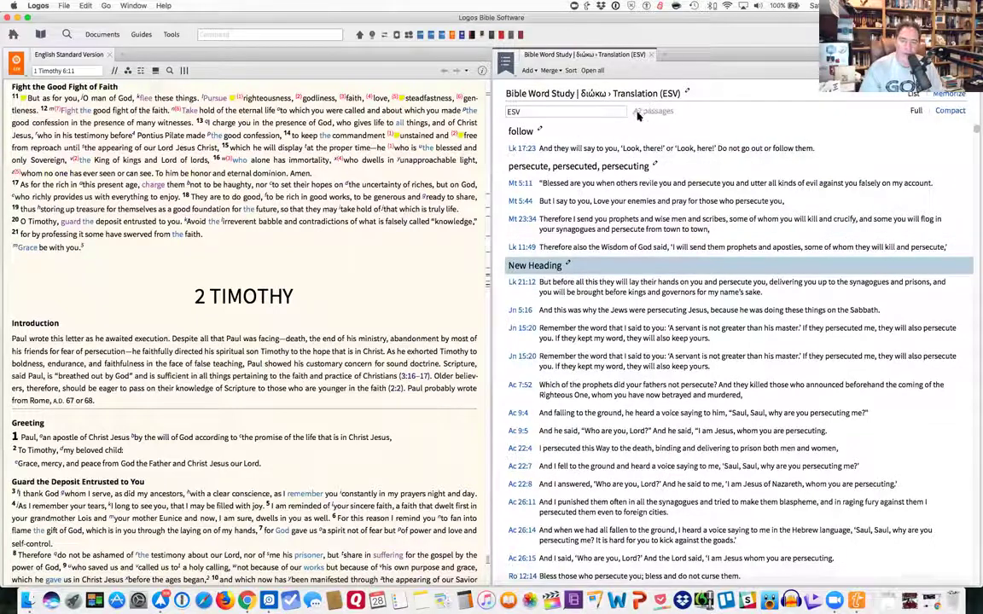
Step: Delete both John 15:20 entries under New Heading in the passage list
mouse_move(965, 331)
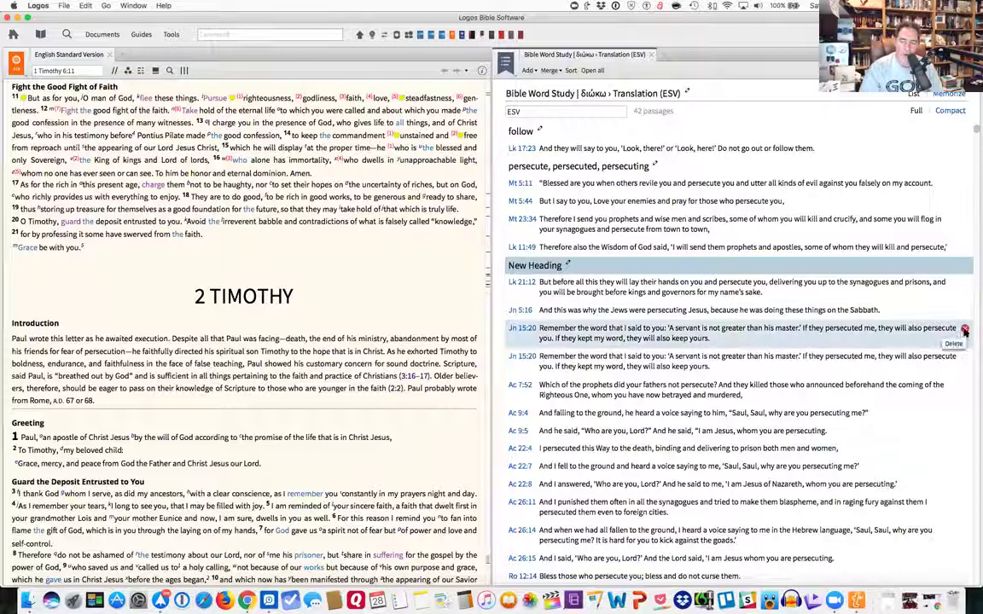
left_click(965, 331)
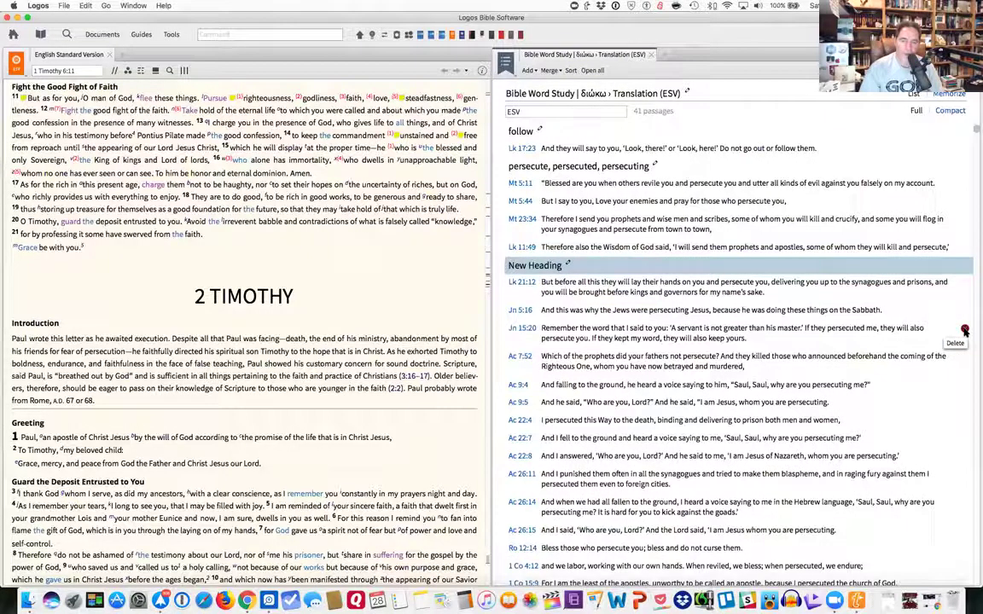
left_click(965, 331)
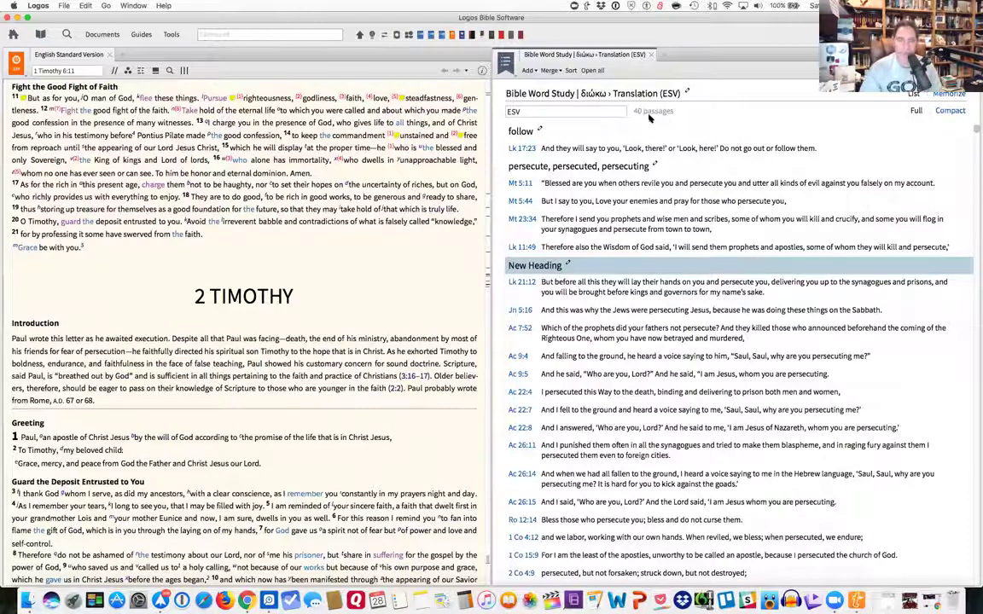
Step: Run a Bible Word Study on διώκω from "Pursue" in 1 Timothy 6:11 and expand its Septuagint Translation section
mouse_move(218, 100)
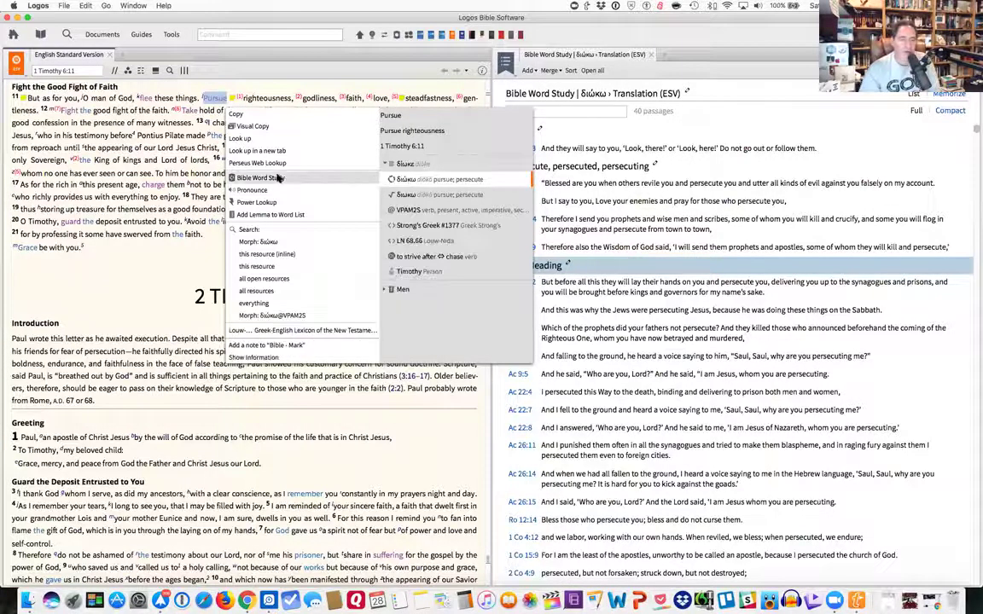
left_click(273, 178)
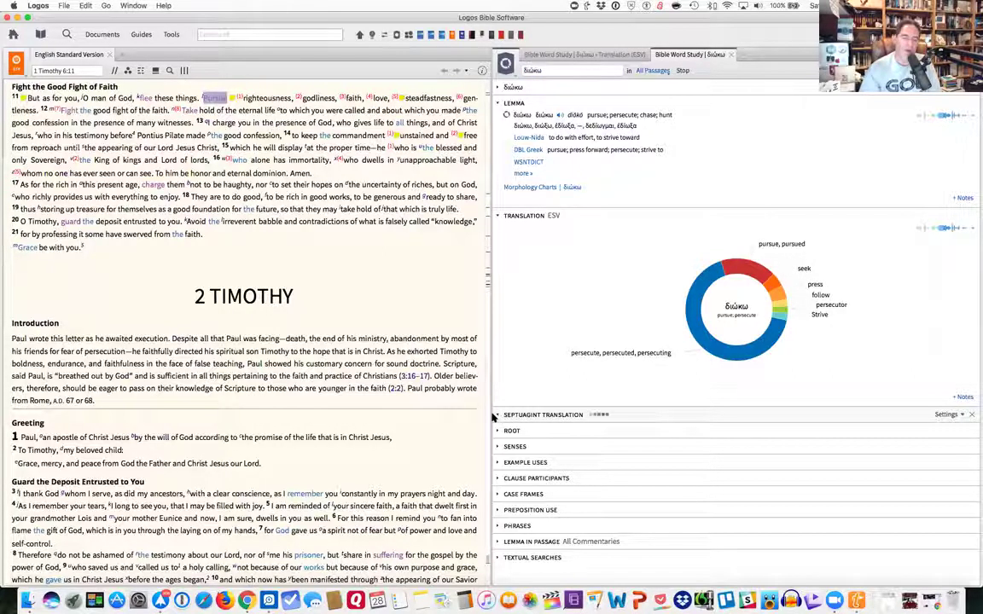
left_click(500, 415)
scroll(655, 312, "down", 5)
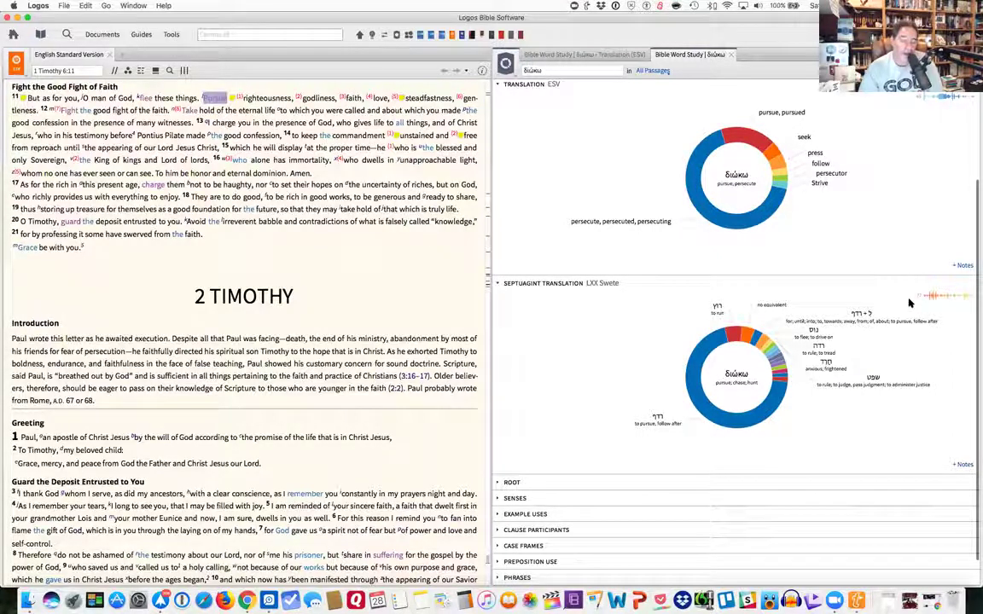
Step: Save the Septuagint Translation section's verses as a passage list, and return to the διώκω word study
right_click(744, 286)
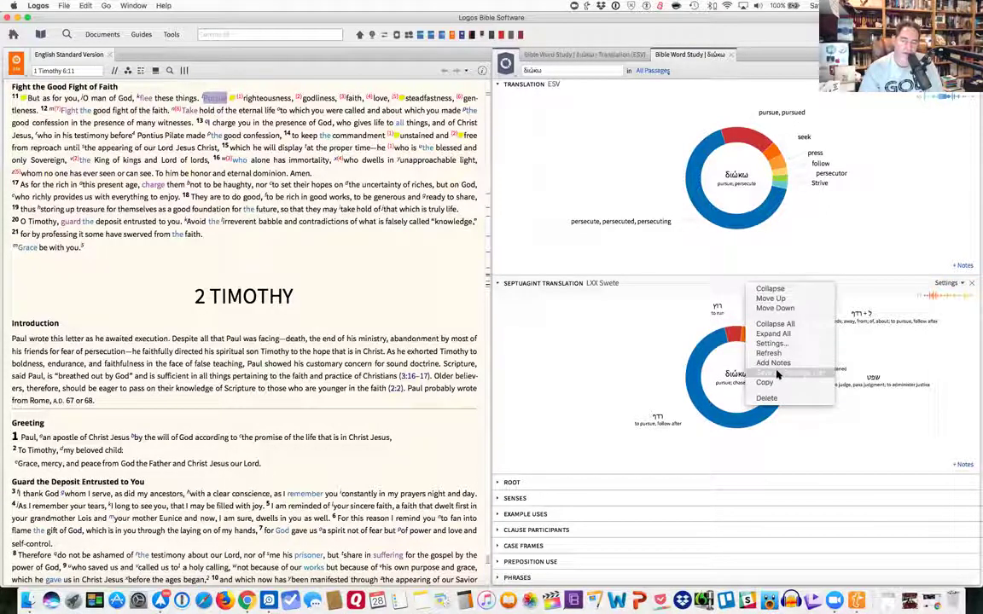
key("Escape")
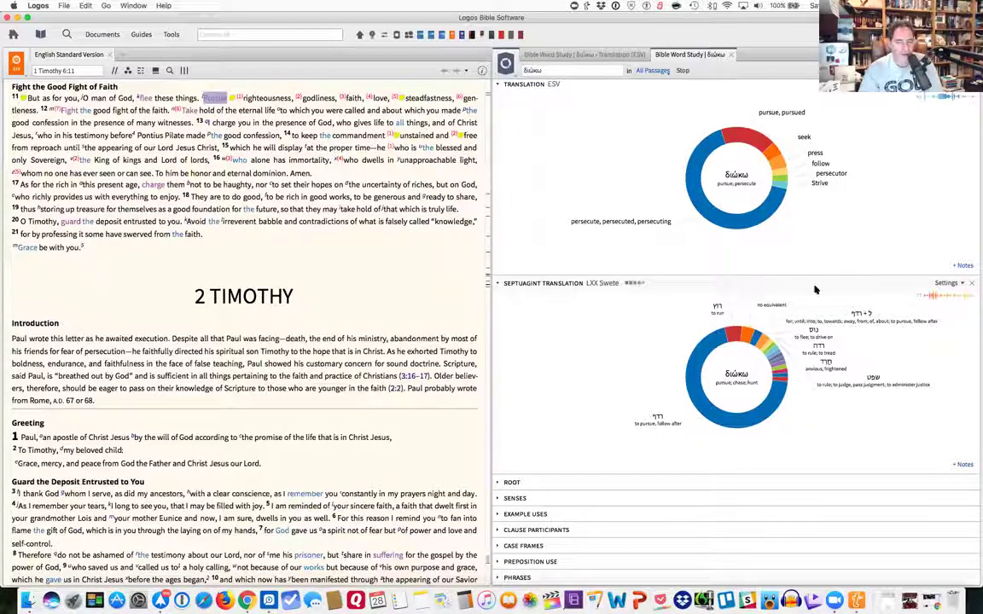
left_click(716, 365)
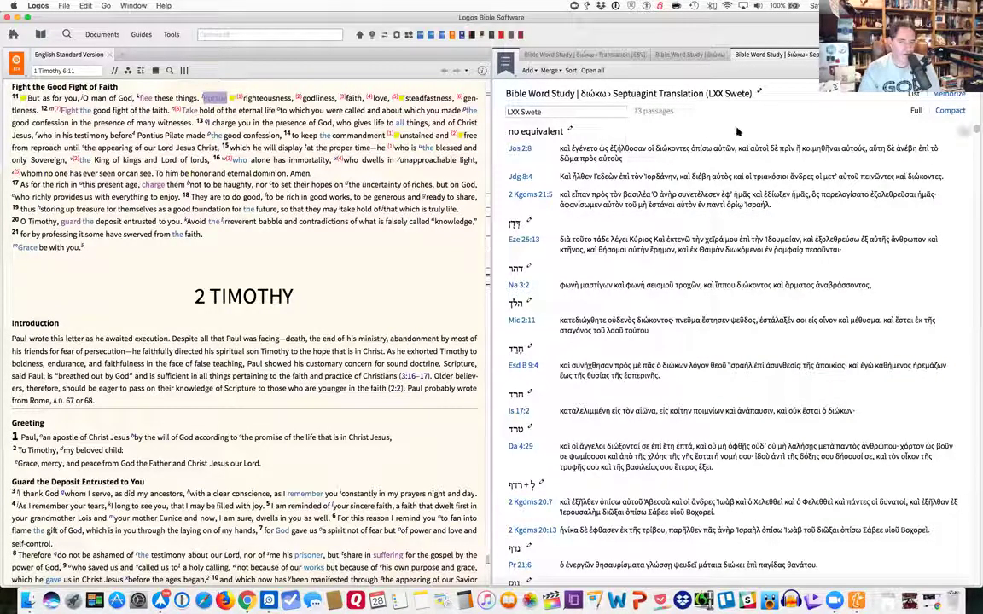
left_click(693, 55)
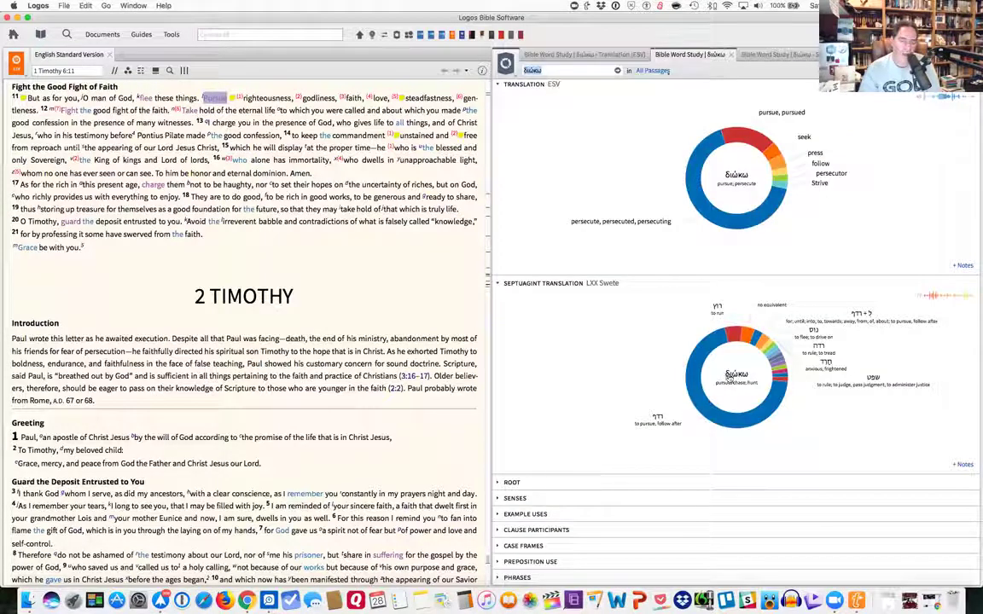
Step: Review the saved Septuagint Translation (LXX Swete) passage list and return to the διώκω word study
scroll(739, 378, "down", 1)
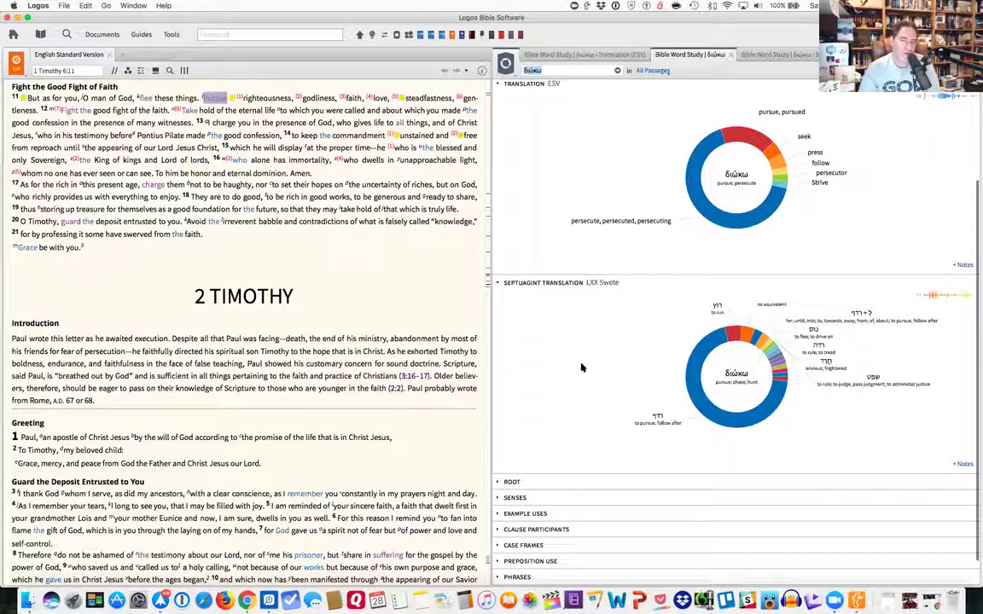
left_click(809, 53)
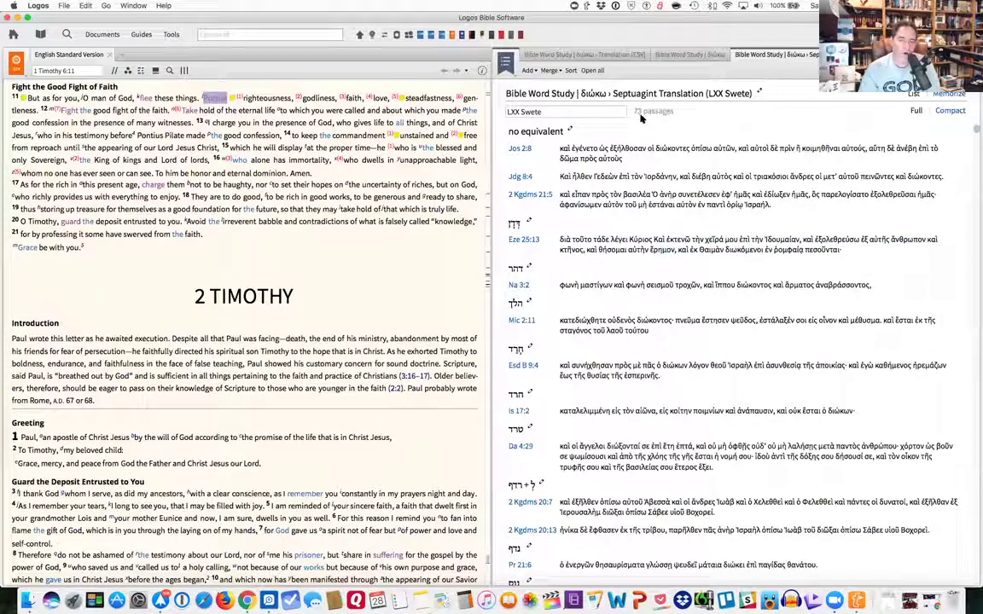
left_click(689, 55)
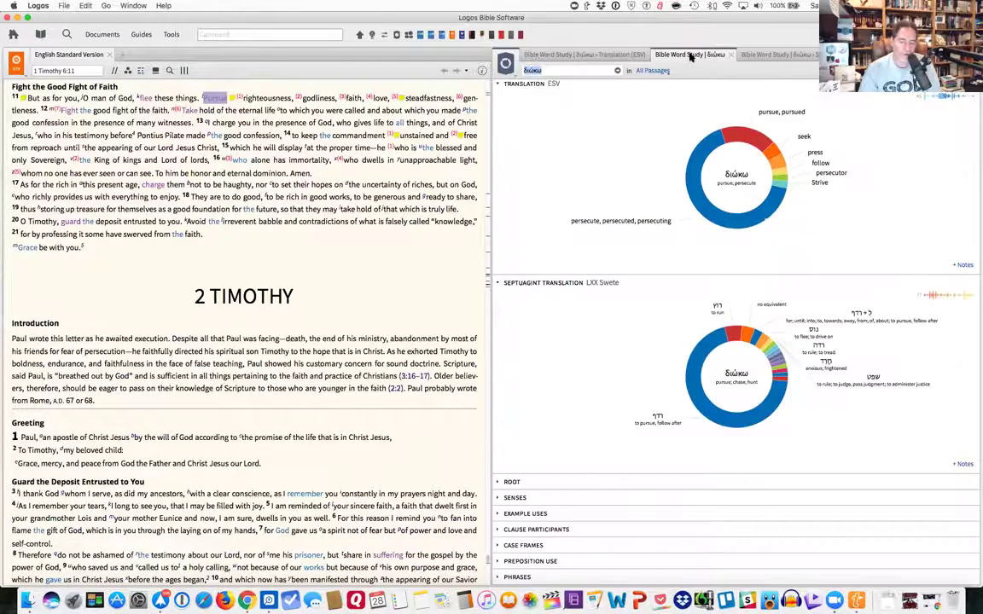
Step: Save only the "no equivalent" verses of the Septuagint Translation section as a passage list, and deselect that segment back in the word study
left_click(751, 337)
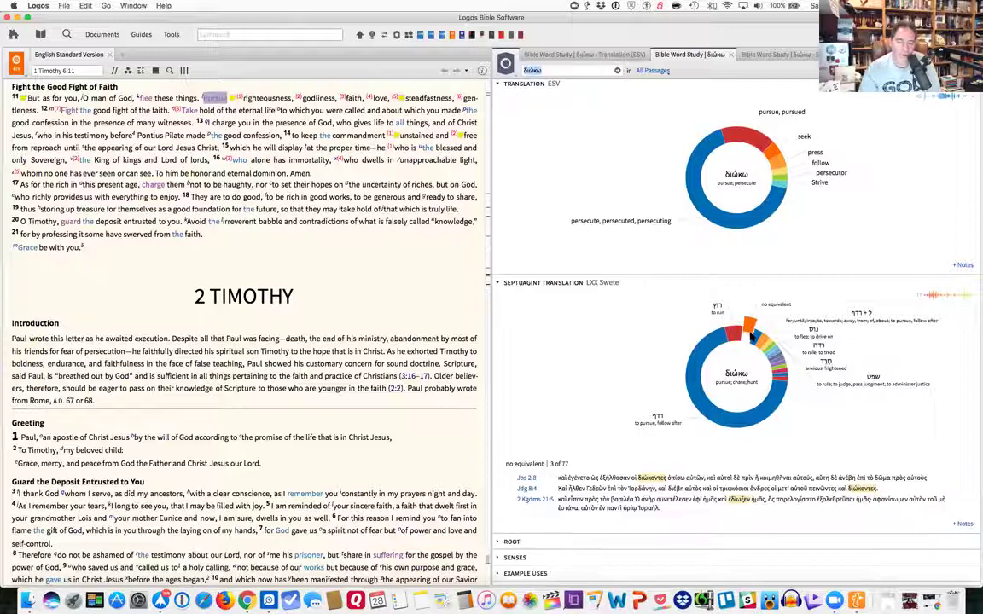
right_click(639, 285)
left_click(661, 374)
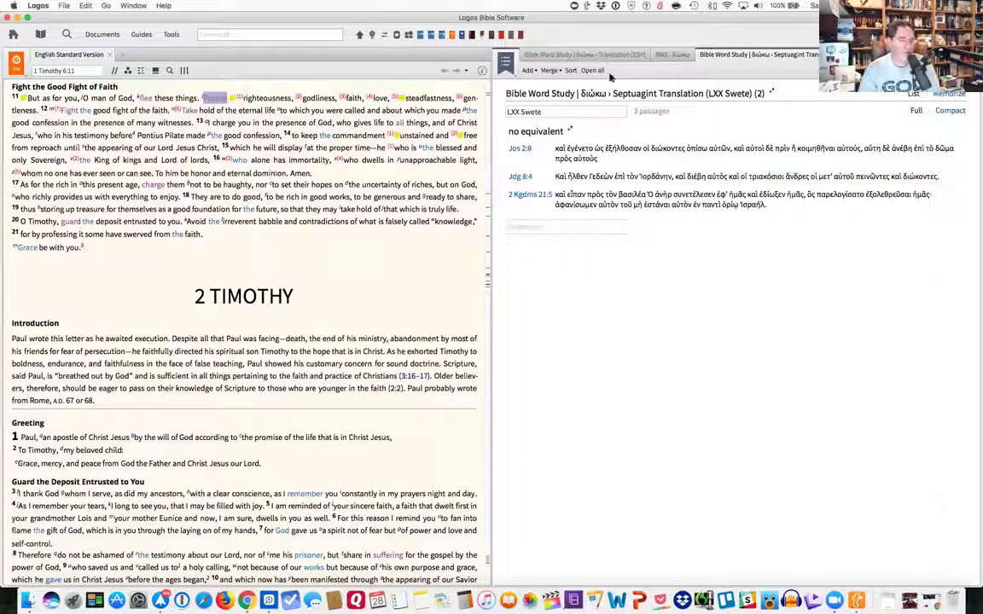
left_click(672, 55)
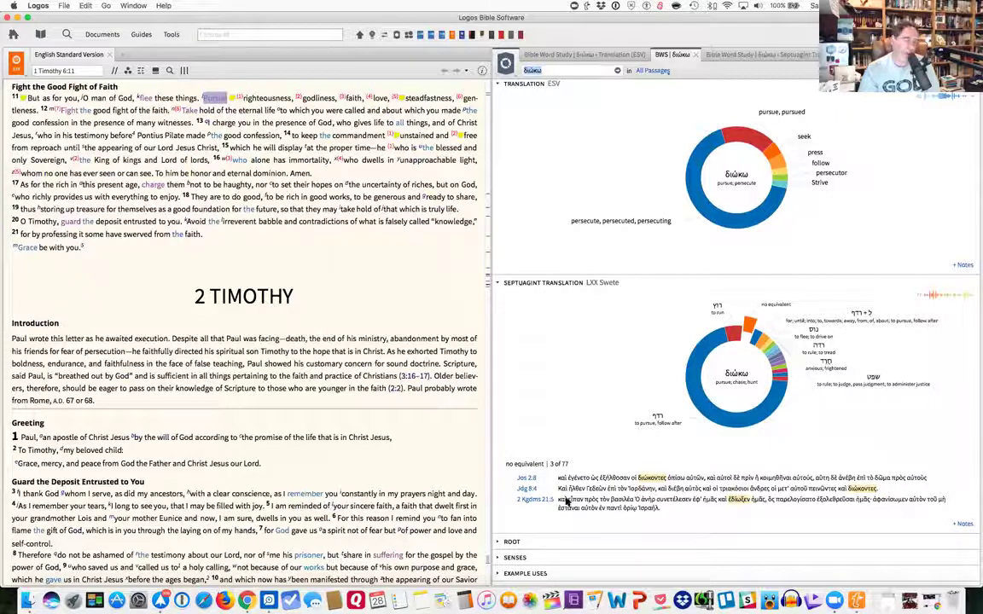
left_click(749, 325)
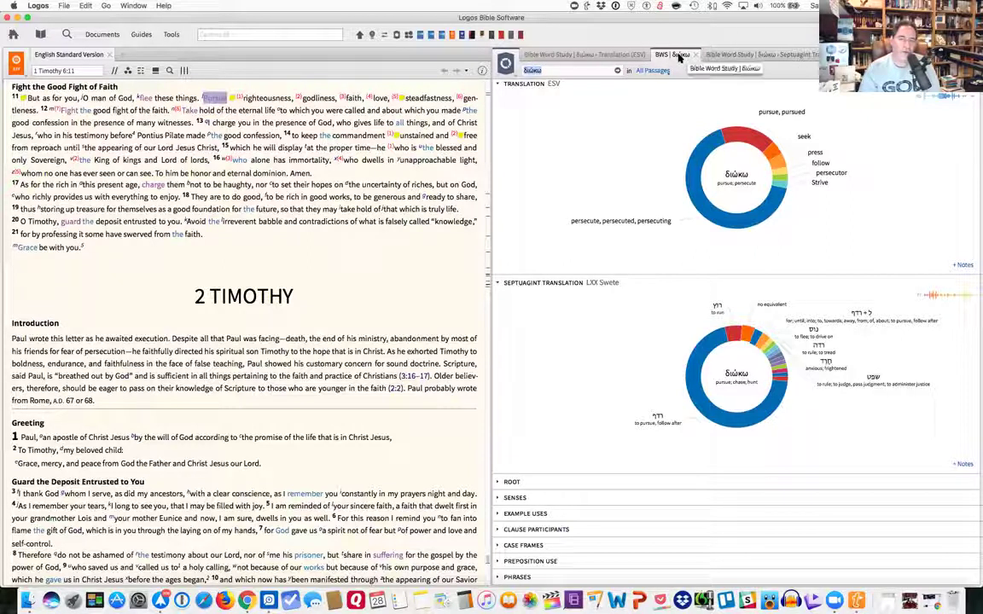
Step: Compare the full Septuagint Translation passage list with the word study, and check the passage lists stored among the documents
left_click(789, 56)
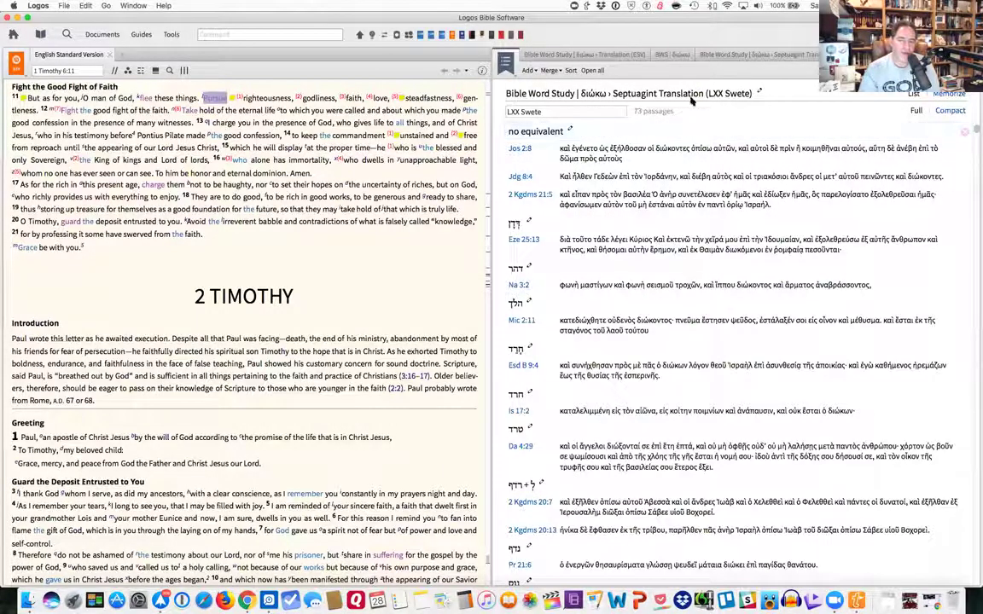
left_click(677, 56)
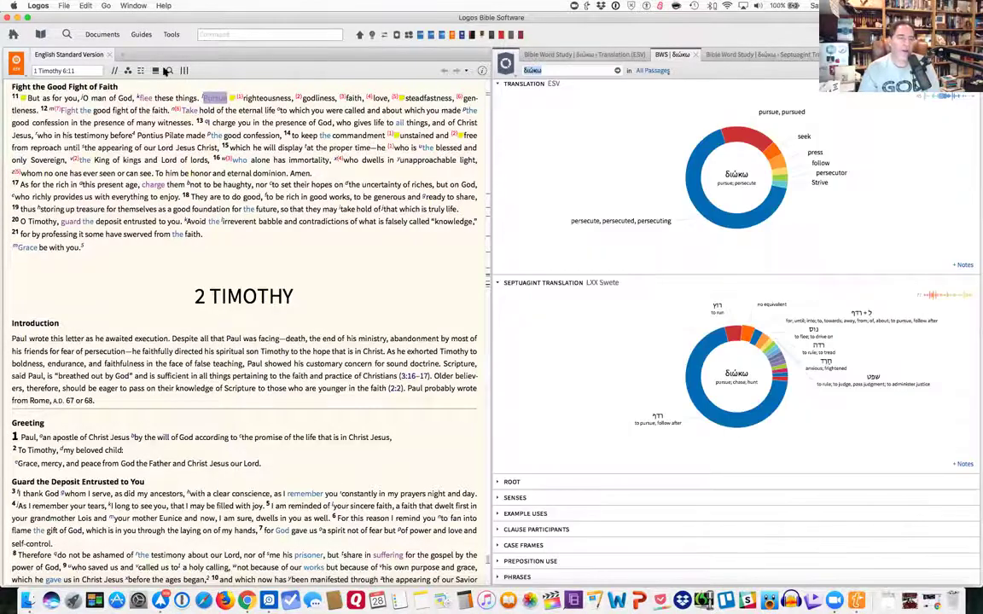
left_click(81, 36)
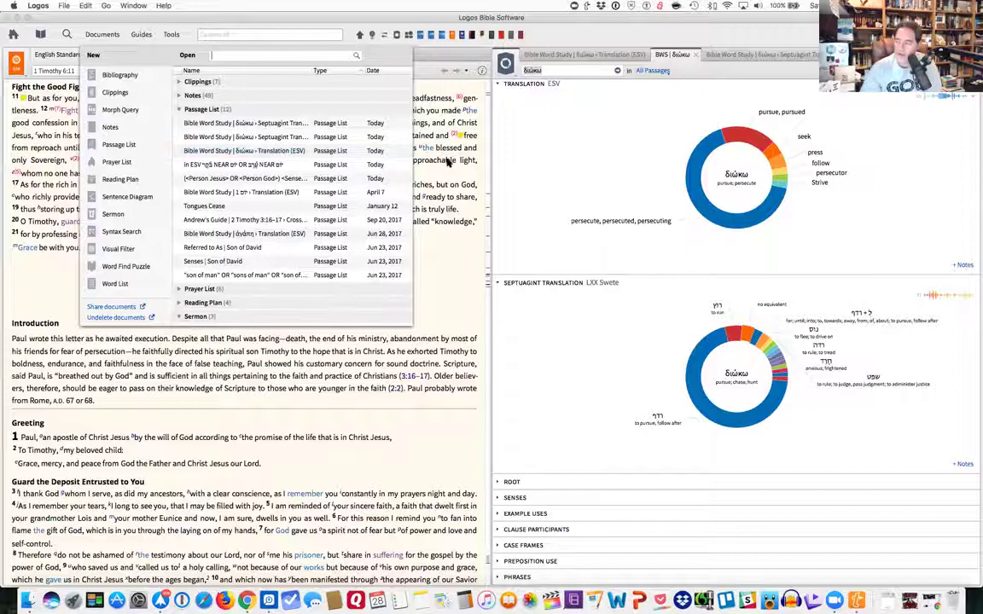
left_click(552, 160)
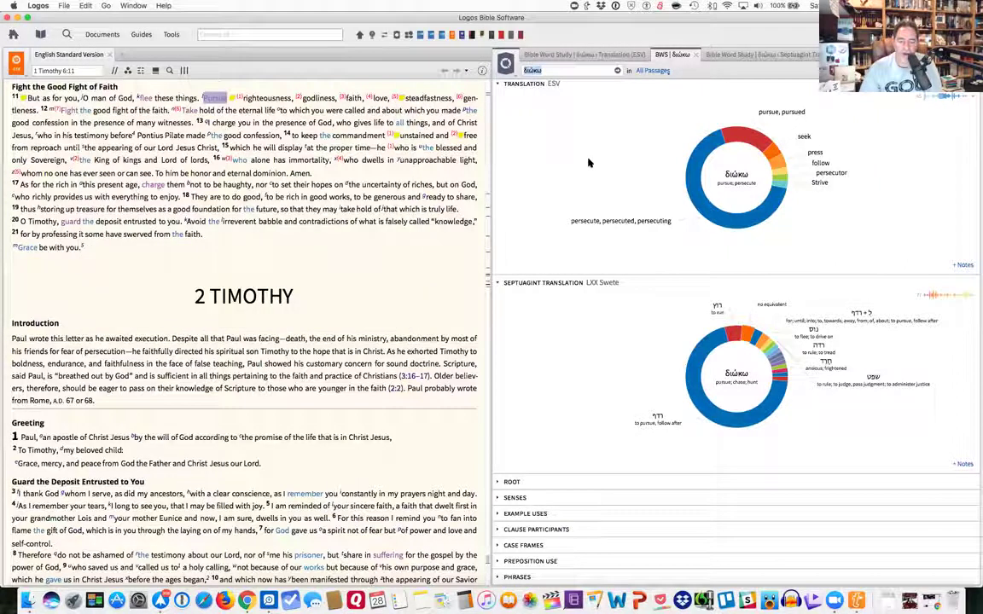
Step: Expand the Root section of the διώκω word study and review its related words
scroll(589, 162, "down", 2)
scroll(623, 273, "up", 1)
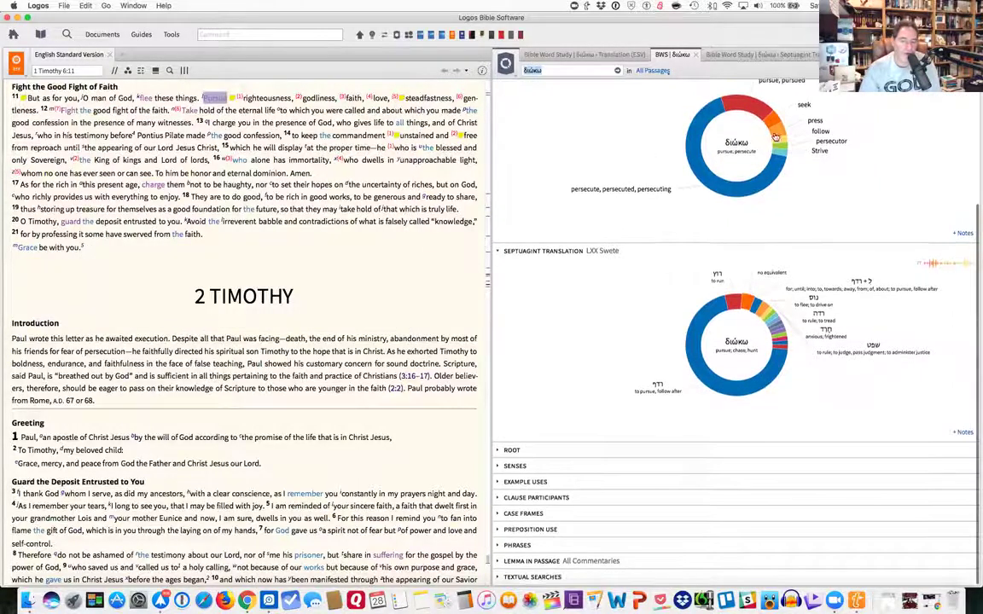
left_click(502, 451)
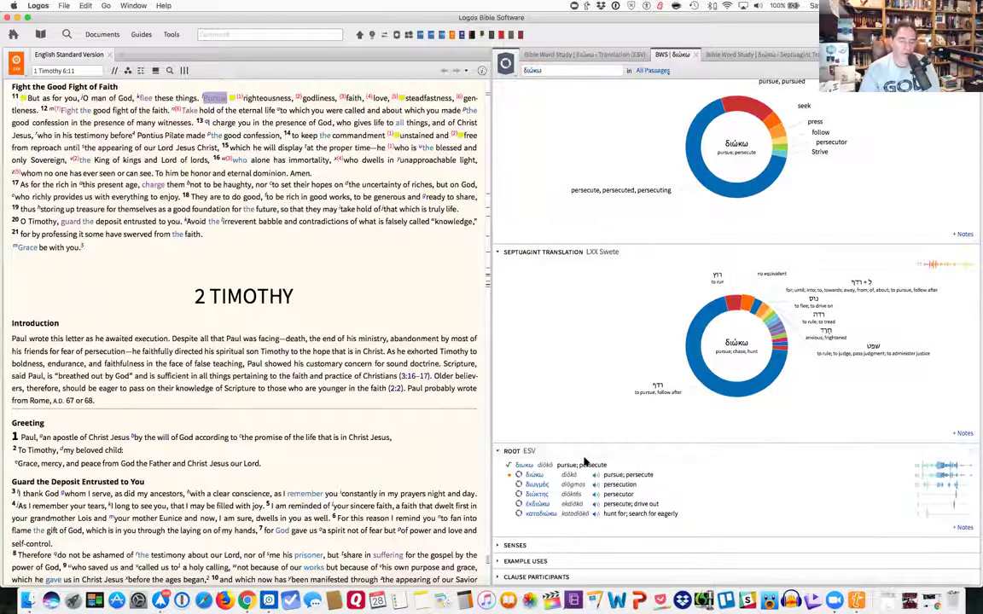
scroll(587, 461, "down", 3)
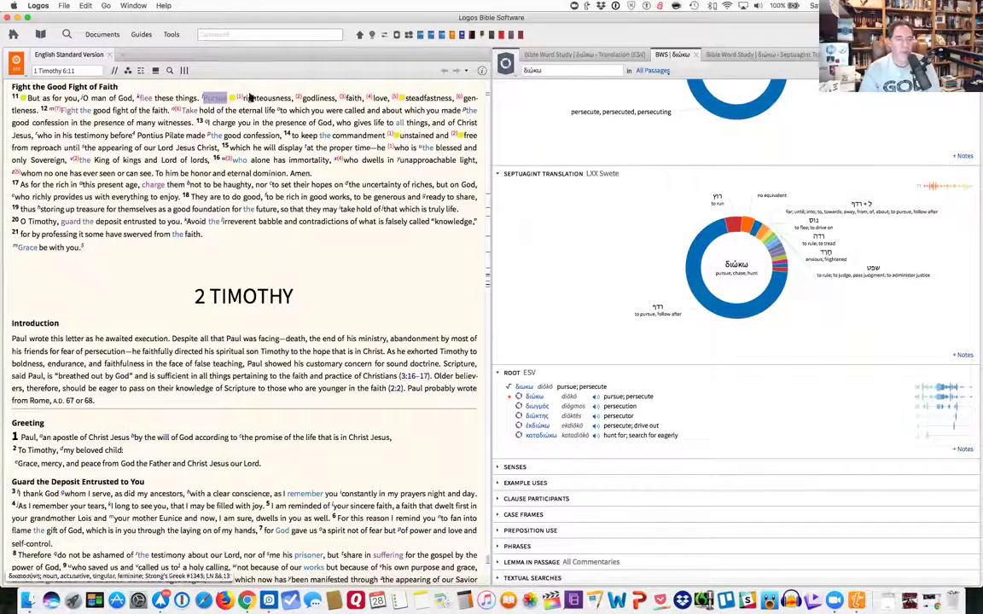
Step: Search the English Standard Version for the manuscript form δίωκε behind "Pursue" in 1 Timothy 6:11, and return to the word study
right_click(219, 101)
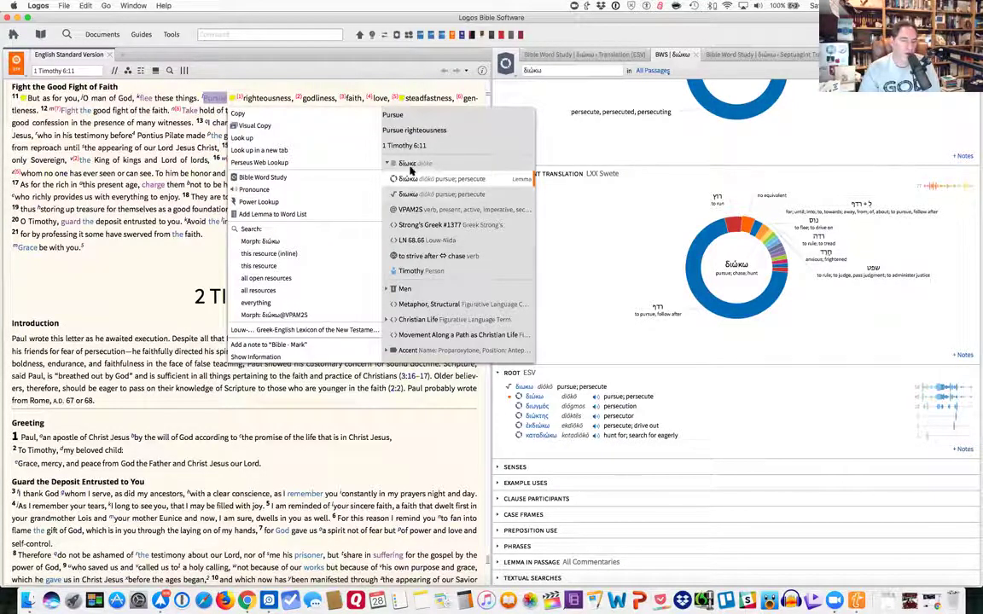
mouse_move(410, 166)
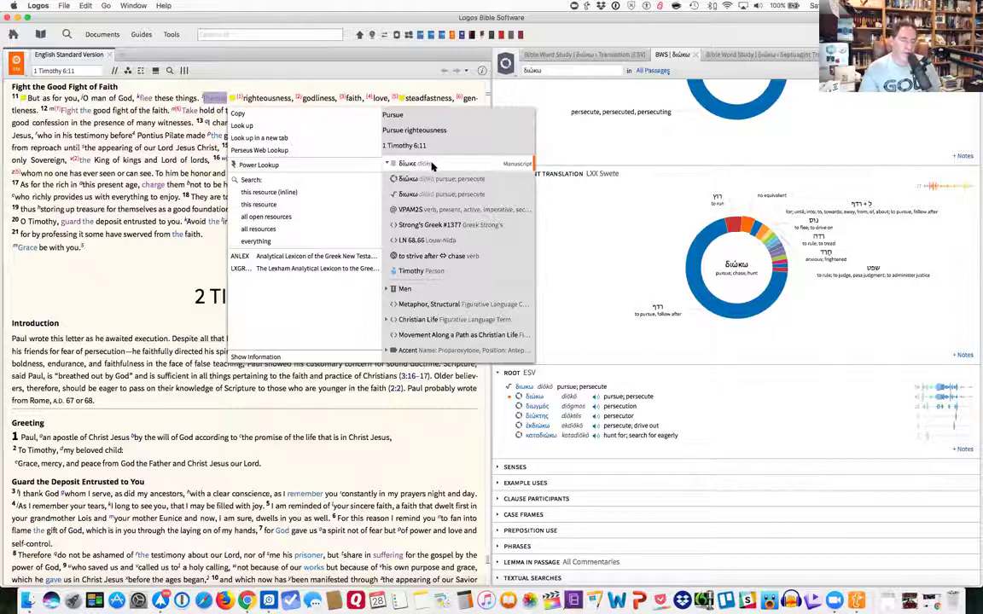
left_click(265, 204)
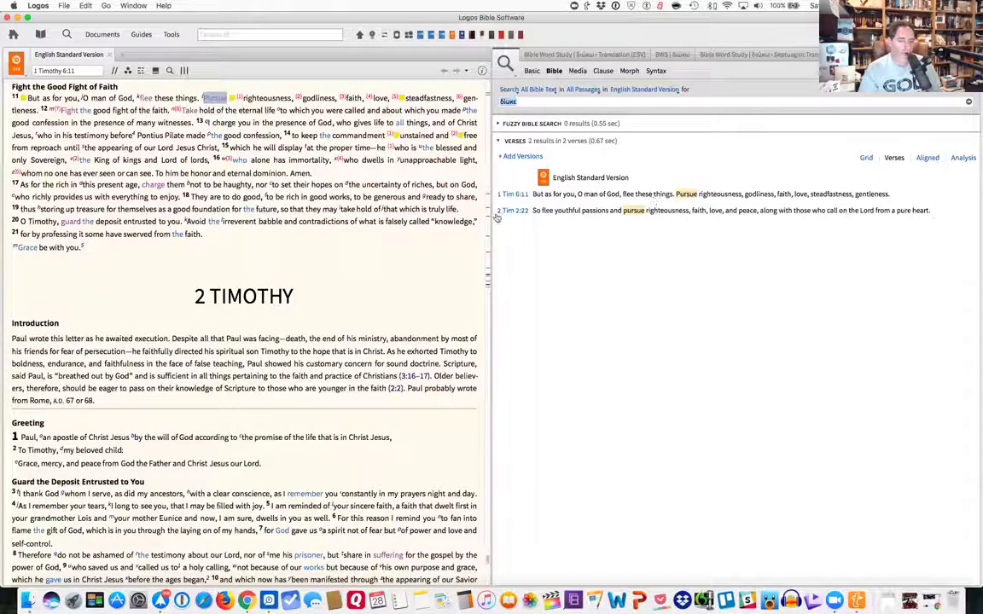
mouse_move(515, 219)
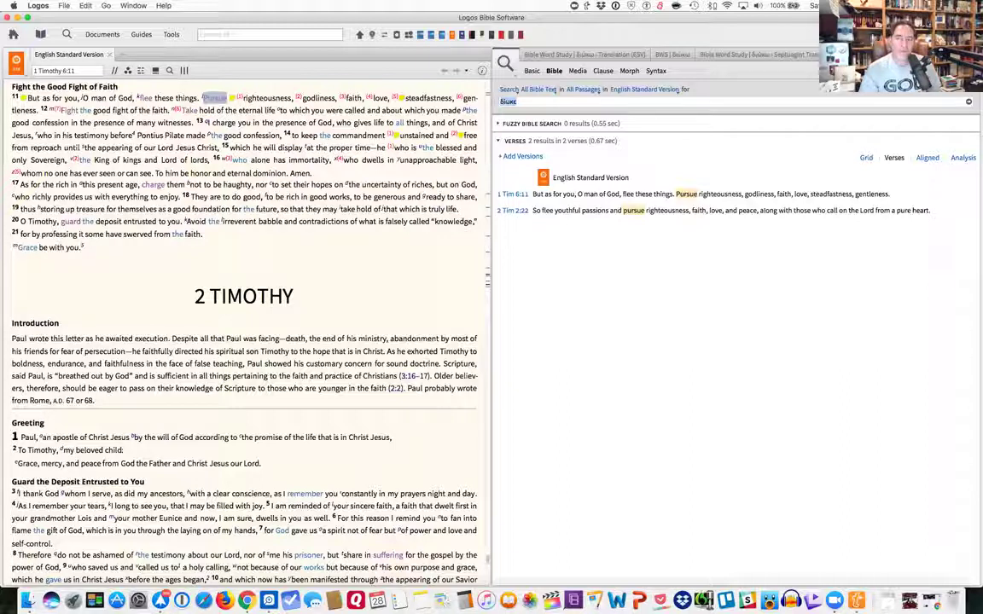
key("ctrl+Tab")
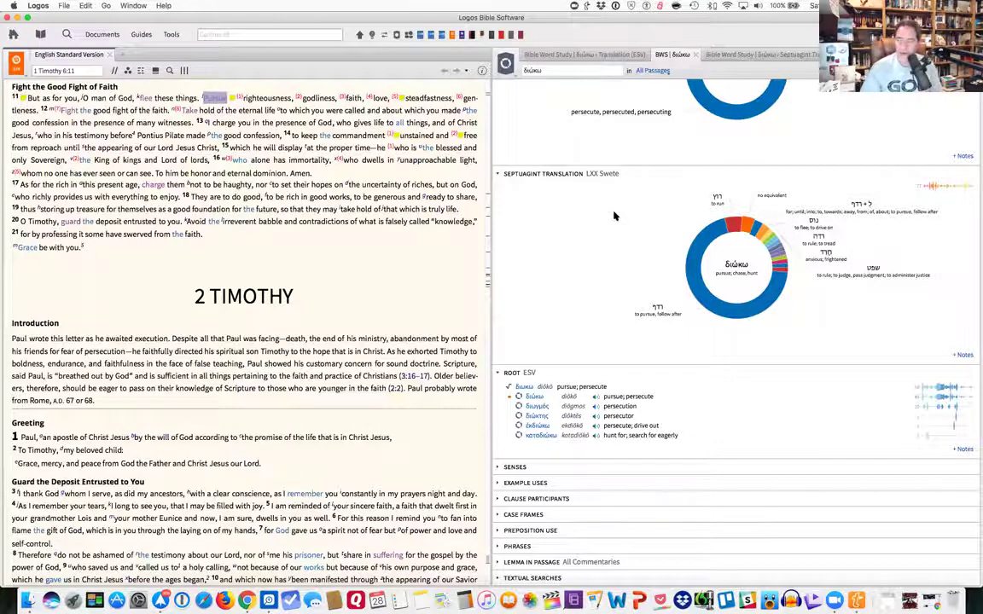
Step: Close the διώκω word study and its three passage lists, and check the stored passage lists among the documents
left_click(697, 55)
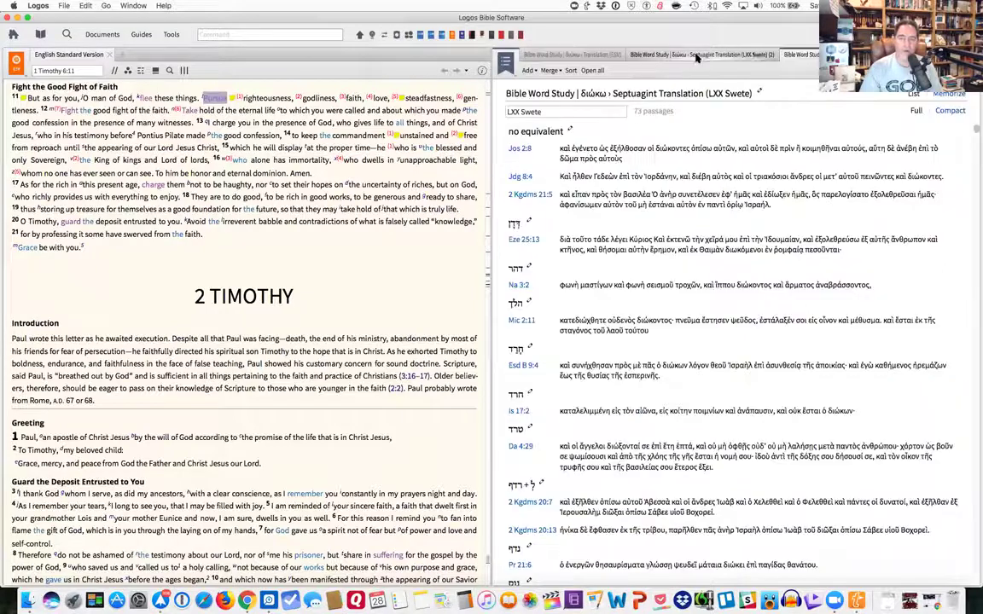
key("super+w")
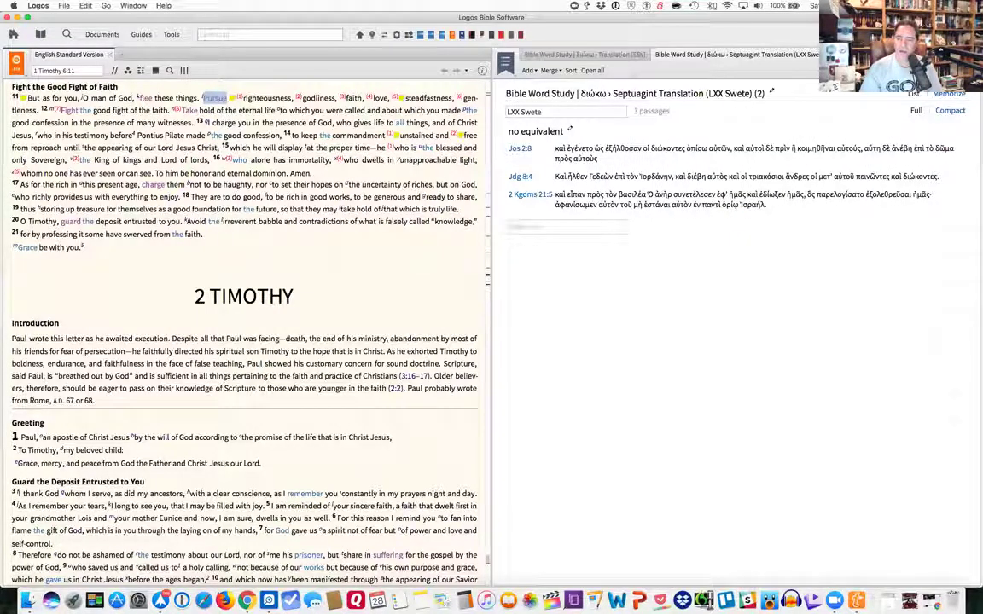
key("super+w")
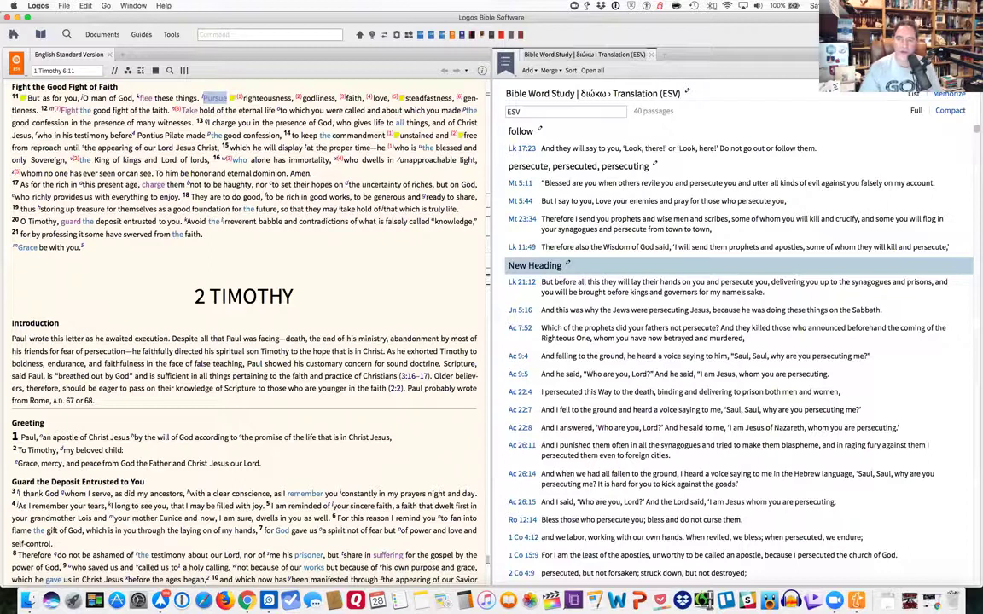
left_click(648, 55)
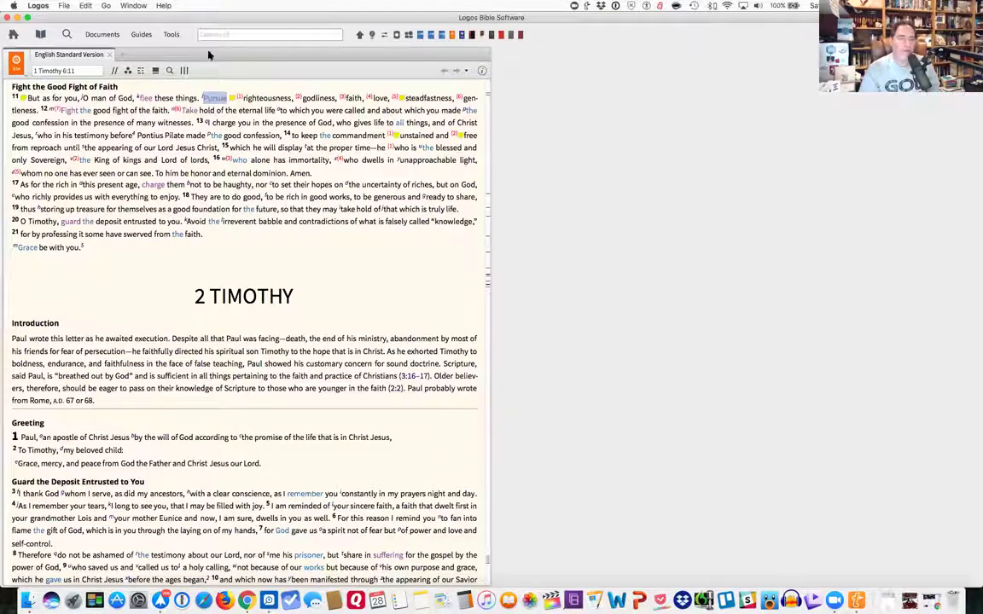
left_click(100, 36)
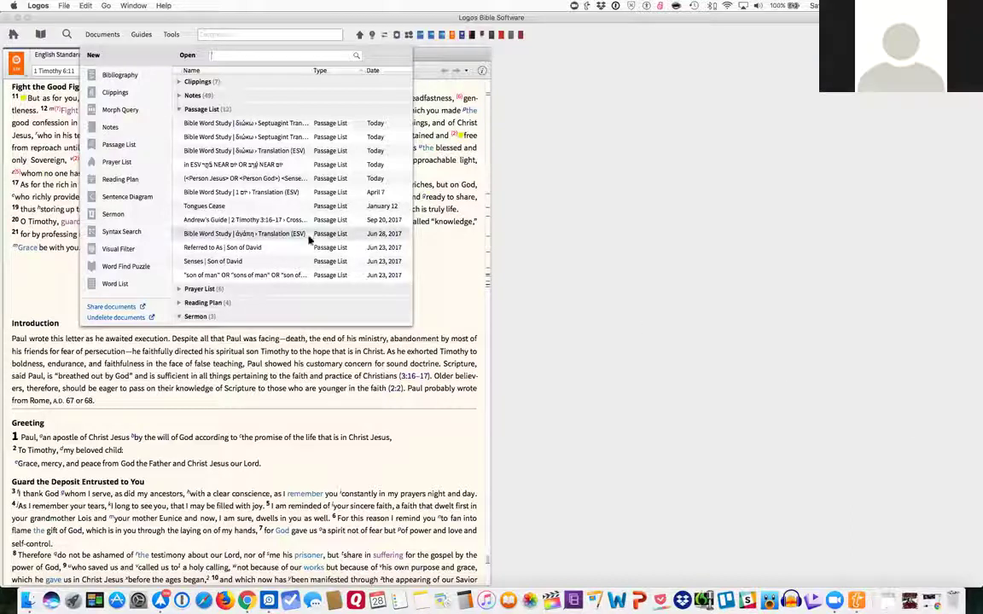
left_click(128, 28)
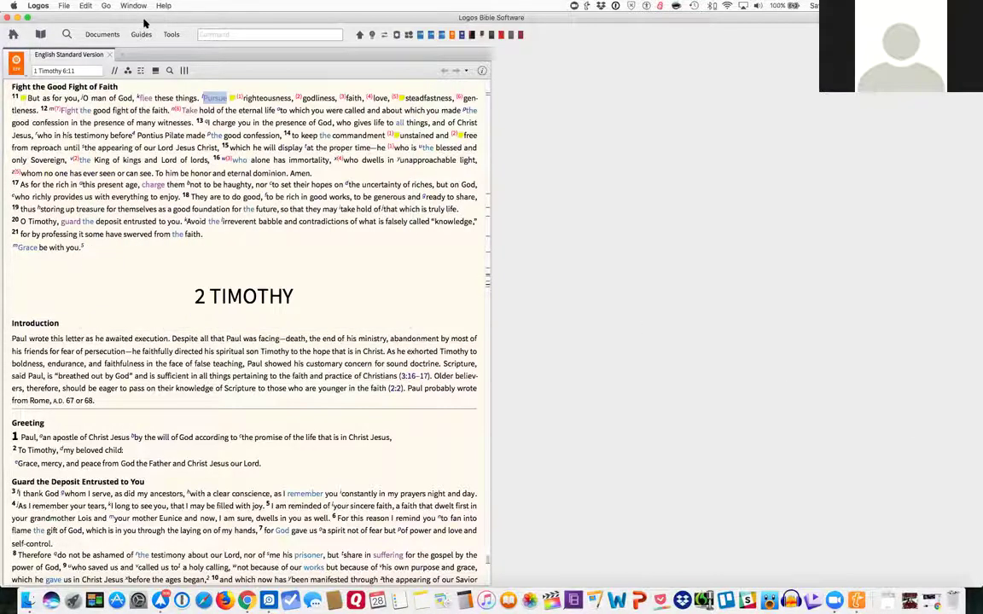
Step: Run an inline search of the English Standard Version for free will across all Bible text and passages, and clear the search
left_click(170, 71)
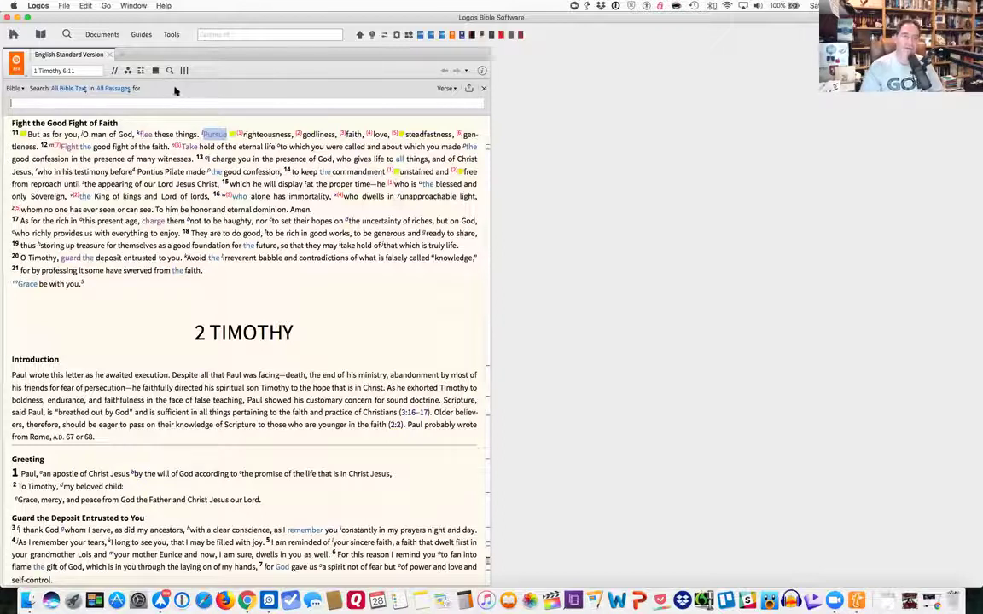
left_click(170, 71)
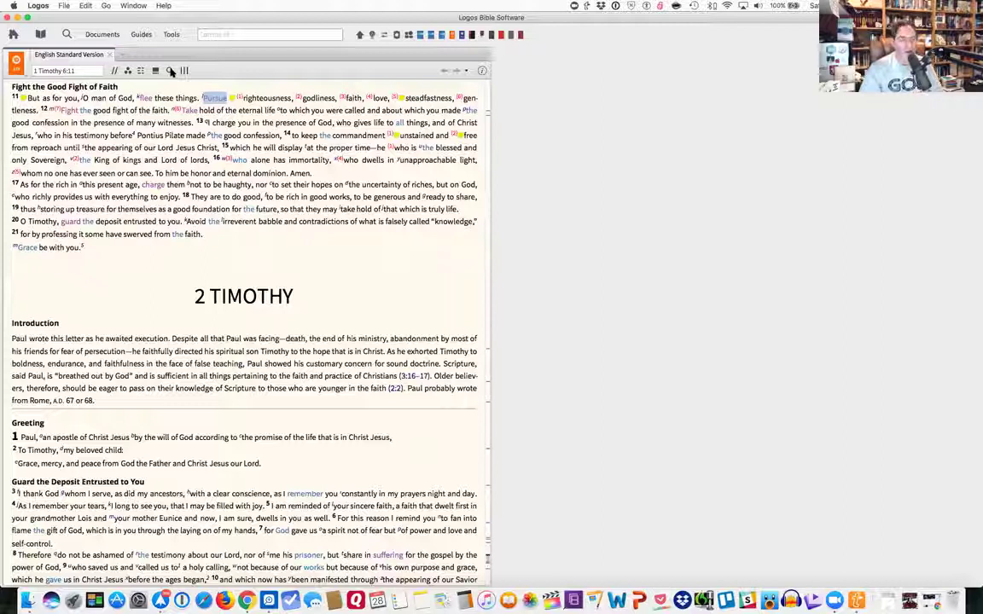
left_click(170, 71)
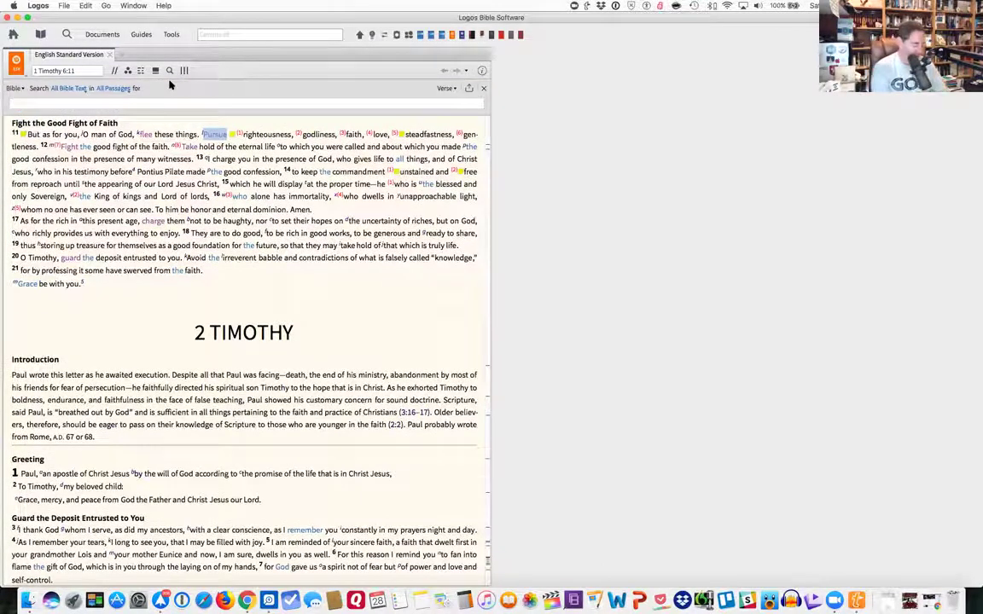
type("h")
key("BackSpace")
key("BackSpace")
key("BackSpace")
key("BackSpace")
type("\"free will")
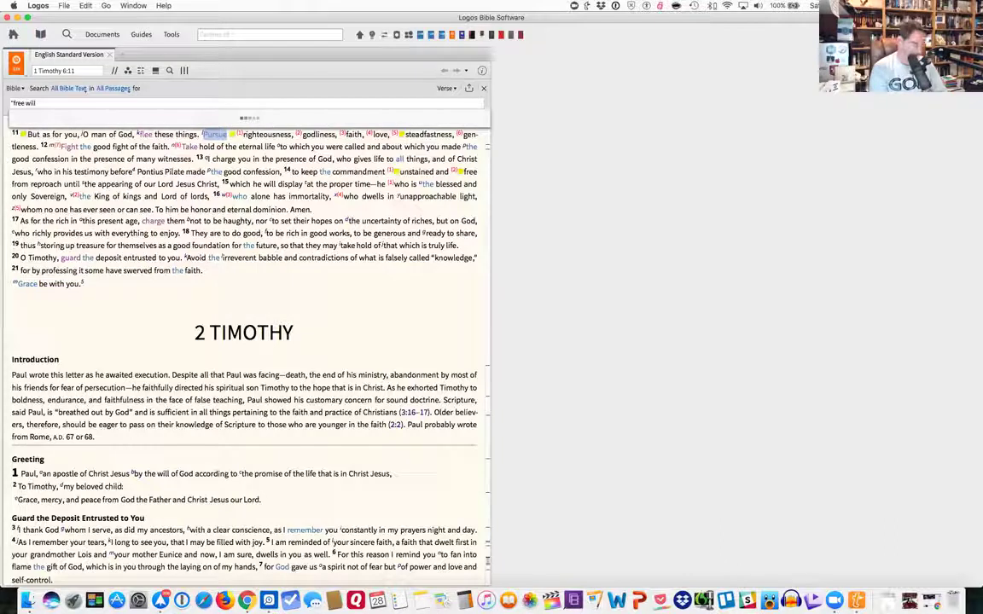
type("\"")
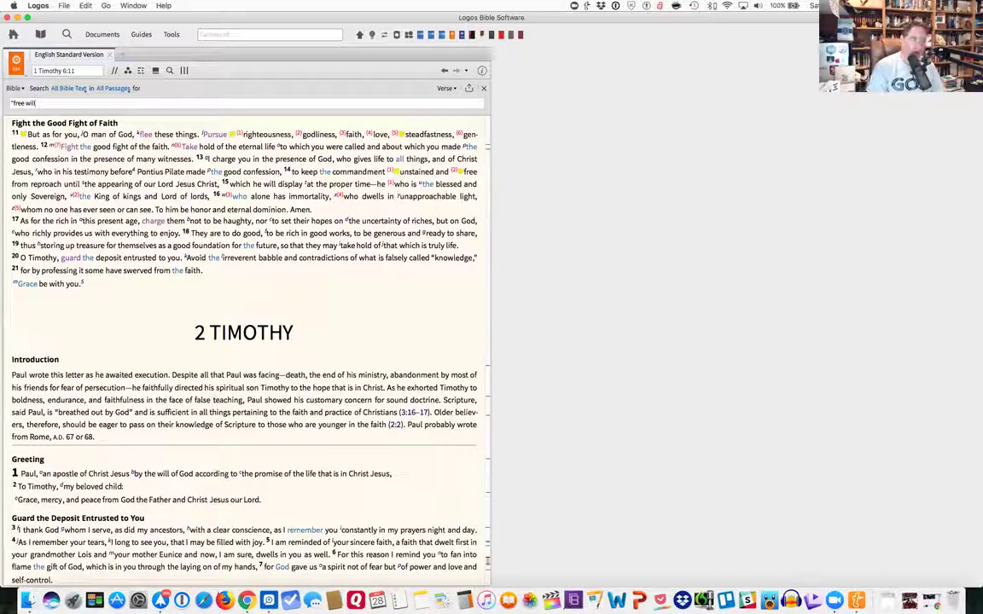
key("BackSpace")
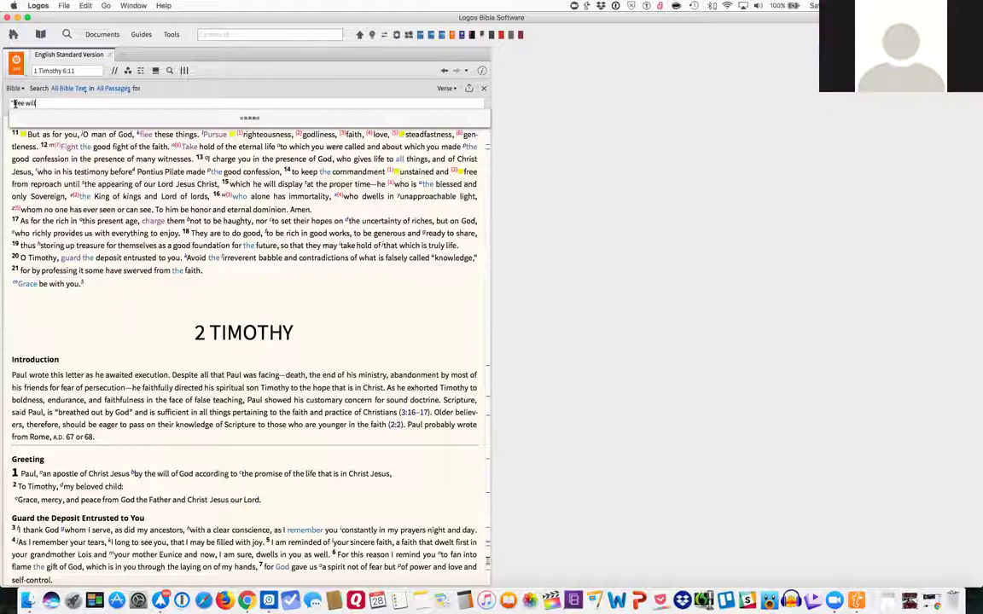
key("Escape")
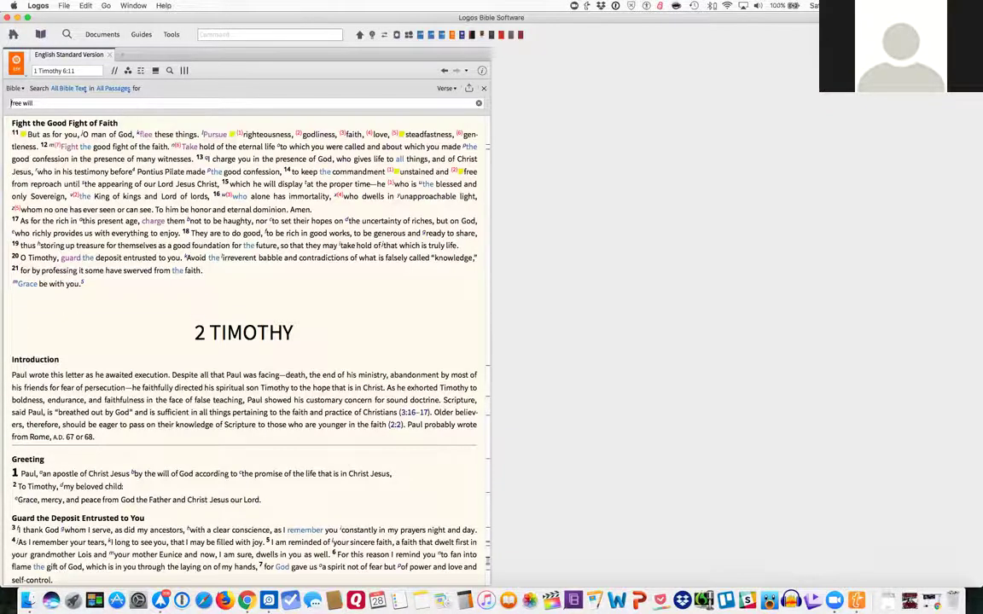
key("Return")
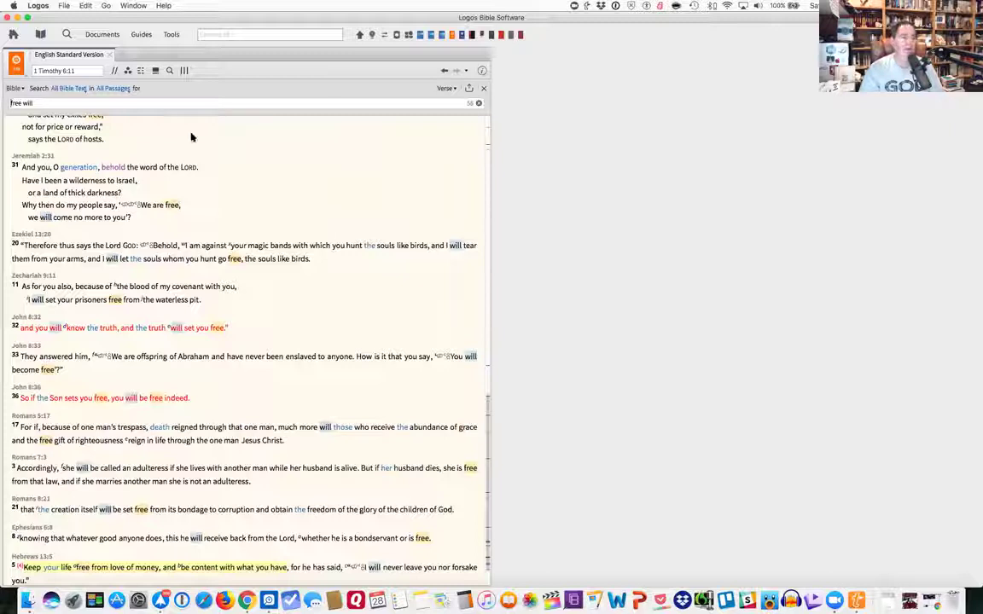
left_click(479, 104)
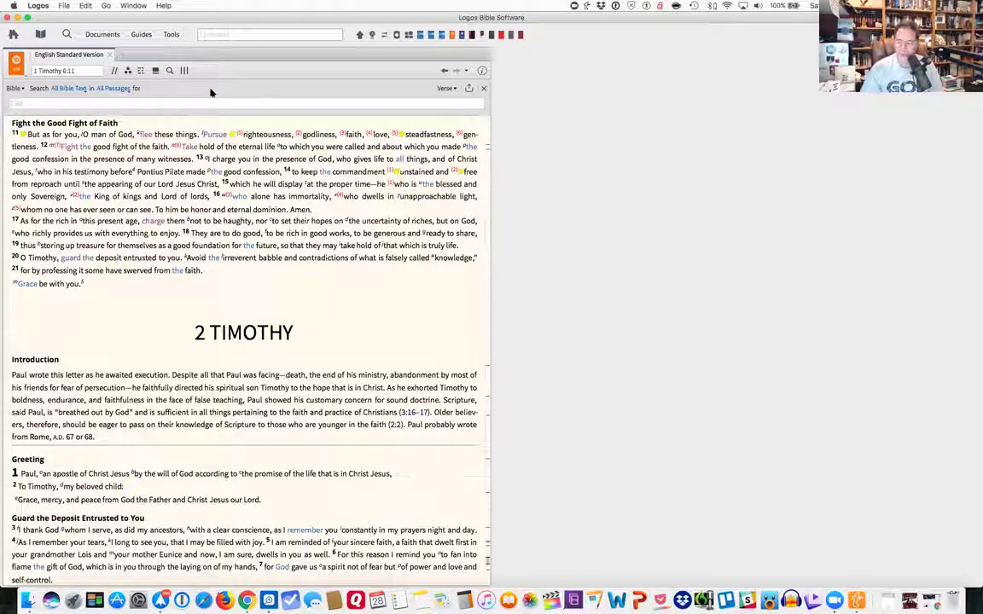
Step: Delete the three διώκω Bible Word Study passage lists, two Septuagint Translation and one Translation (ESV), from the stored documents
left_click(115, 36)
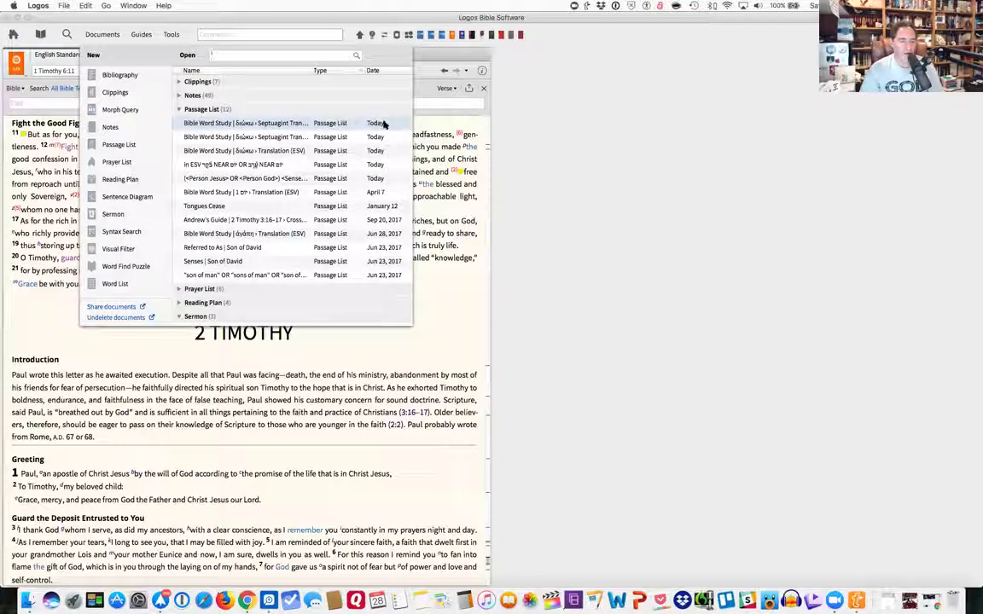
right_click(357, 125)
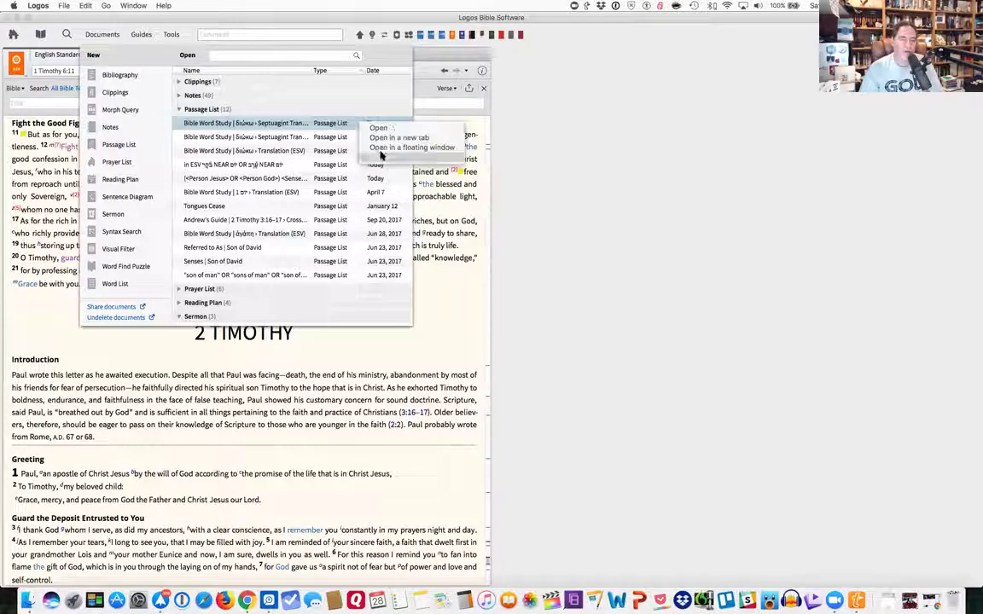
left_click(379, 157)
right_click(351, 126)
left_click(360, 154)
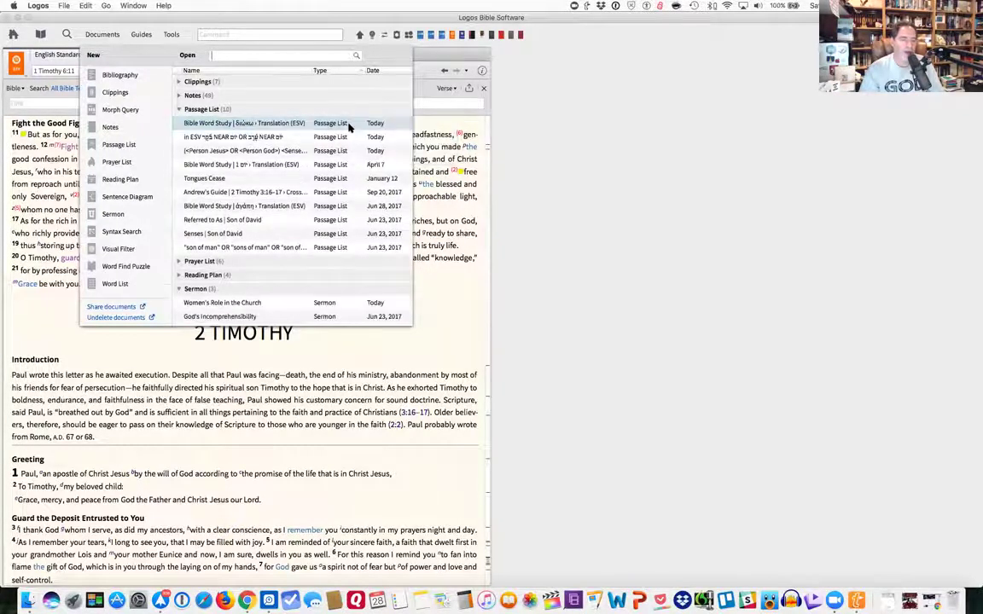
right_click(349, 125)
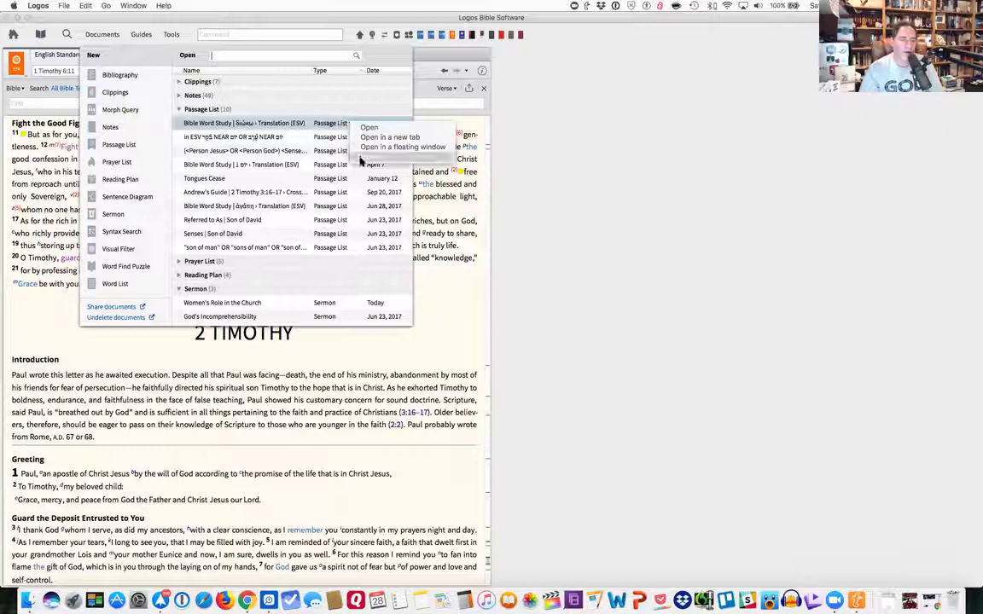
left_click(361, 160)
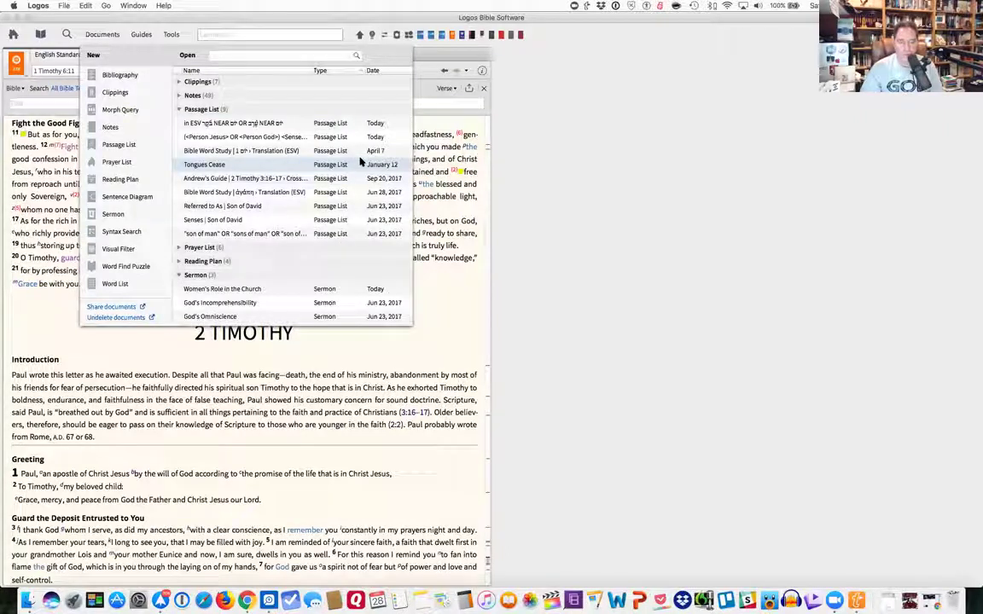
left_click(441, 130)
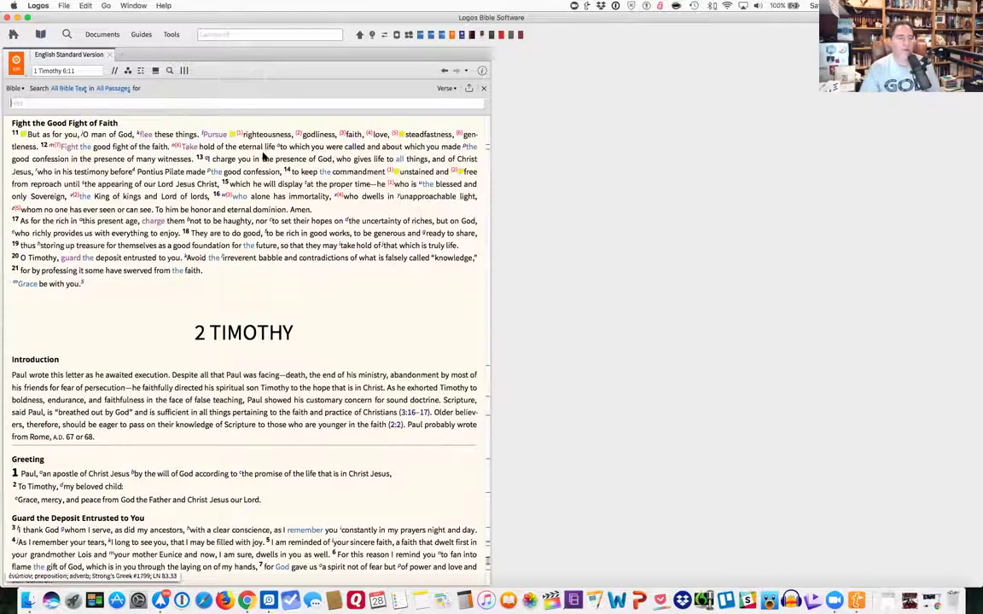
Step: Close the inline search and go to Genesis 1 in the English Standard Version
left_click(482, 88)
left_click(62, 71)
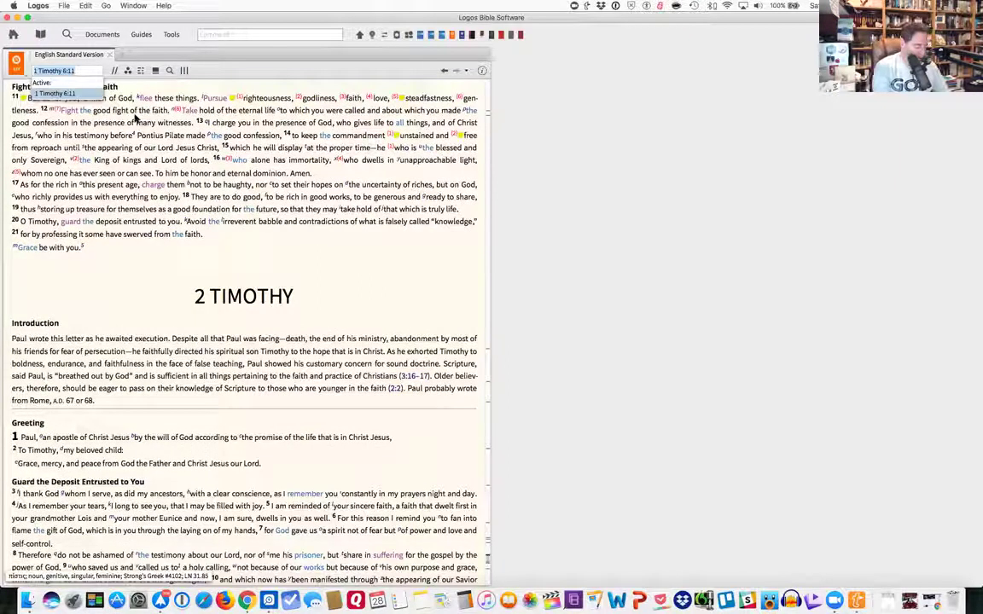
type("gen")
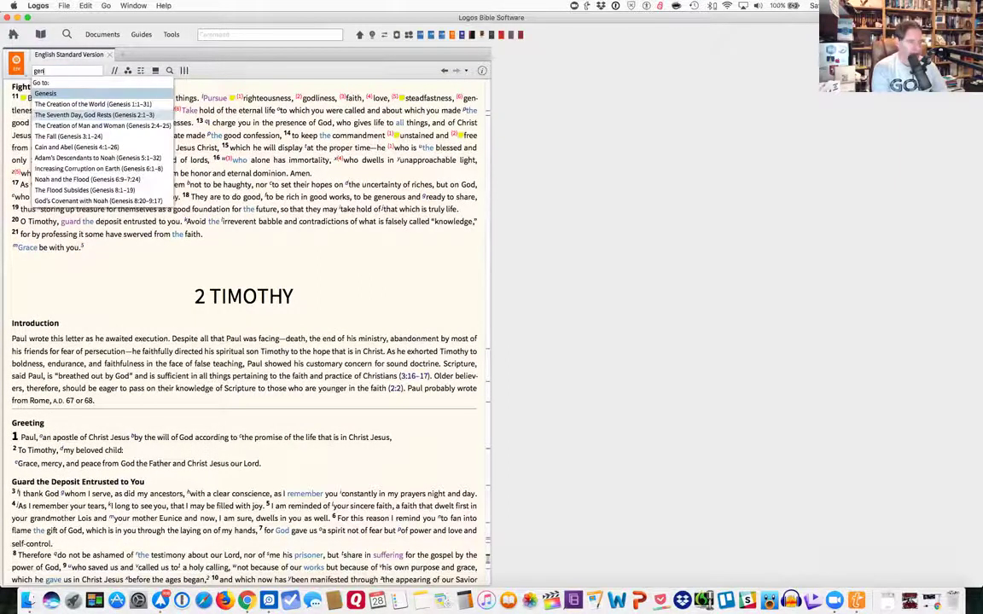
type(" 1")
key("Return")
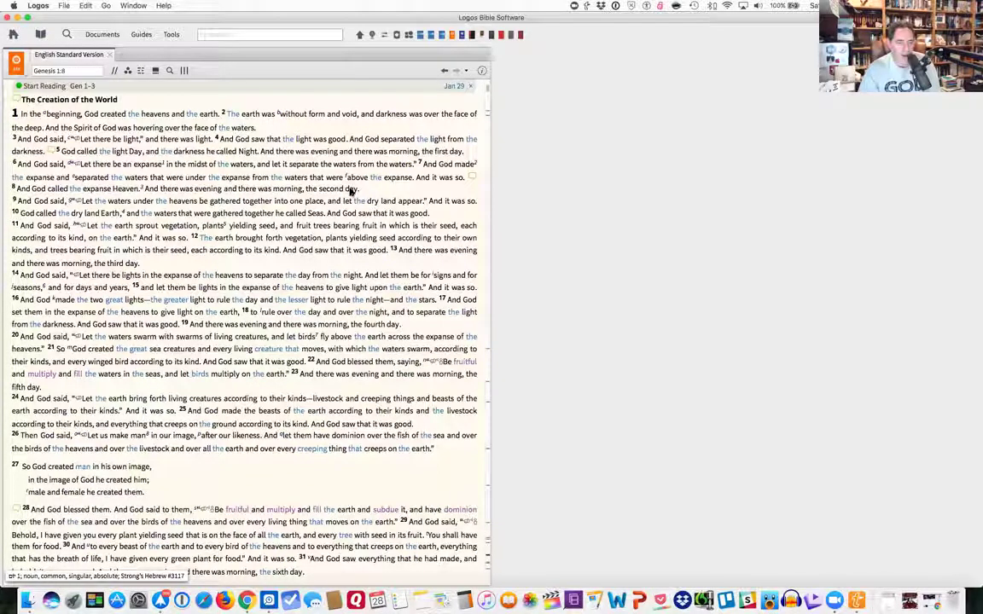
Step: Open a Bible Word Study on the Hebrew lemma יום behind "day" in Genesis 1:8
left_click(351, 191)
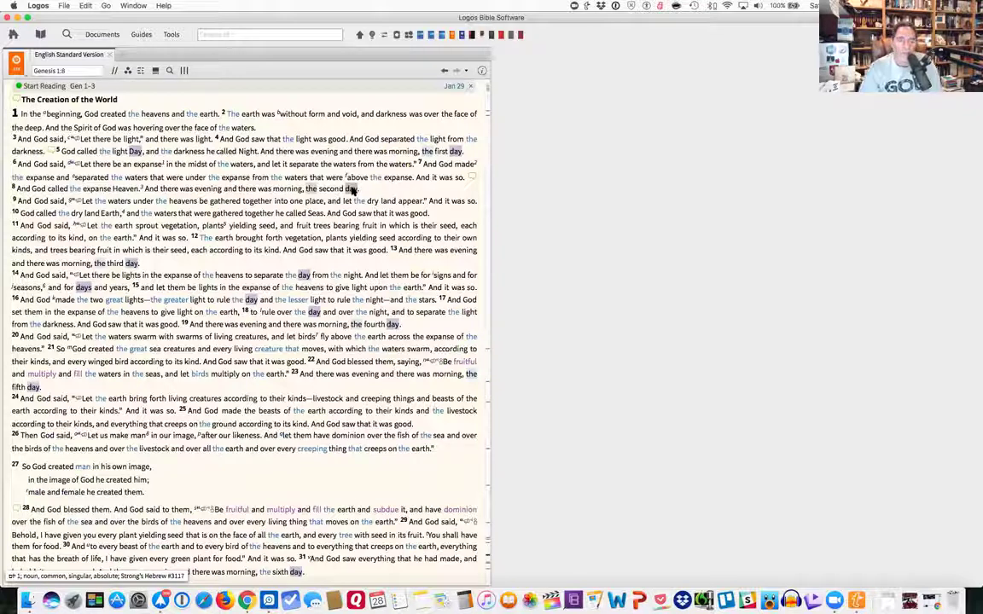
right_click(350, 189)
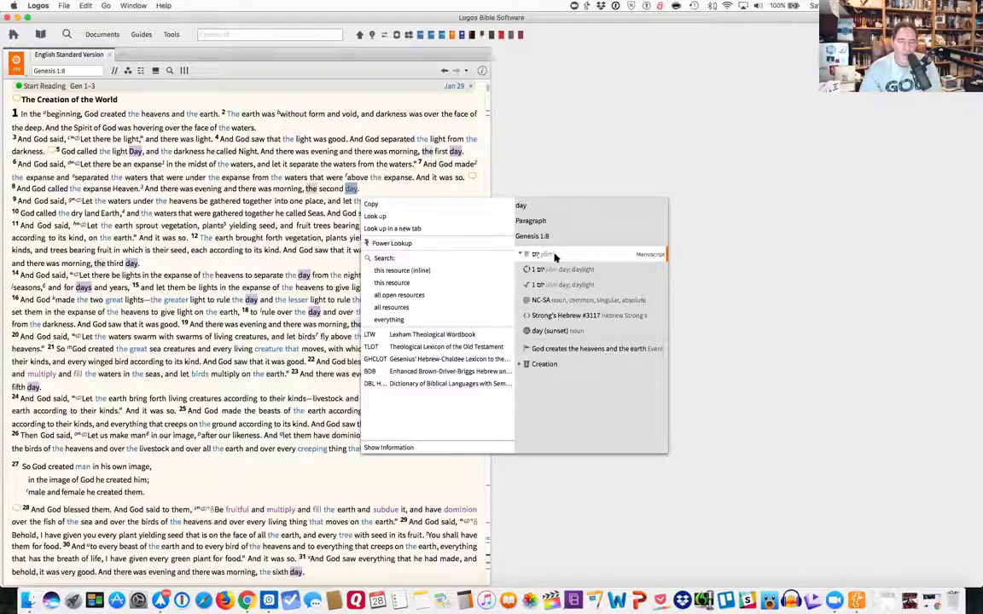
mouse_move(542, 271)
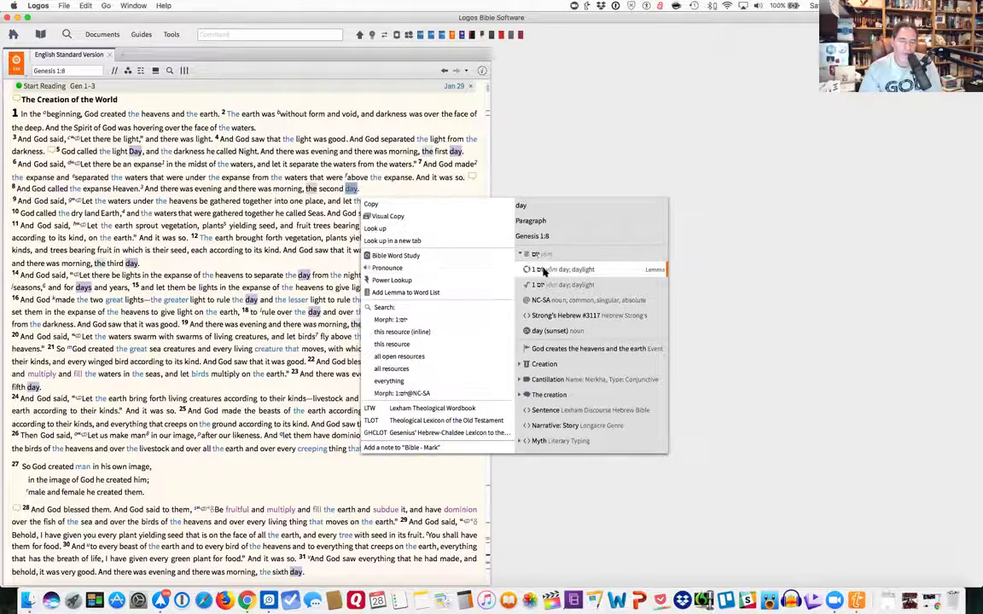
left_click(415, 257)
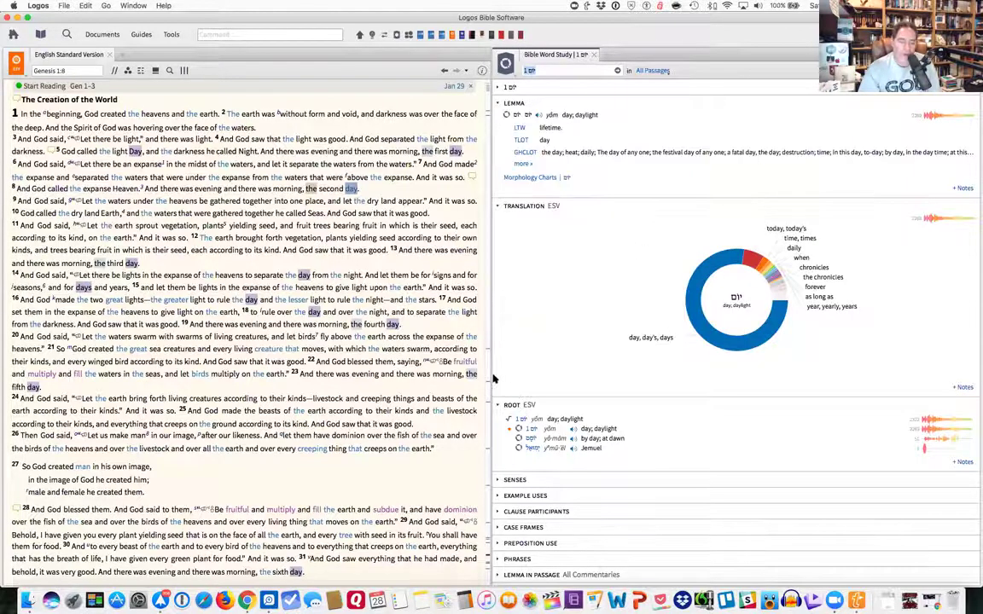
Step: Collapse the Root section of the יום word study, expand Senses, and review the sense chart and its distribution graphs
left_click(508, 406)
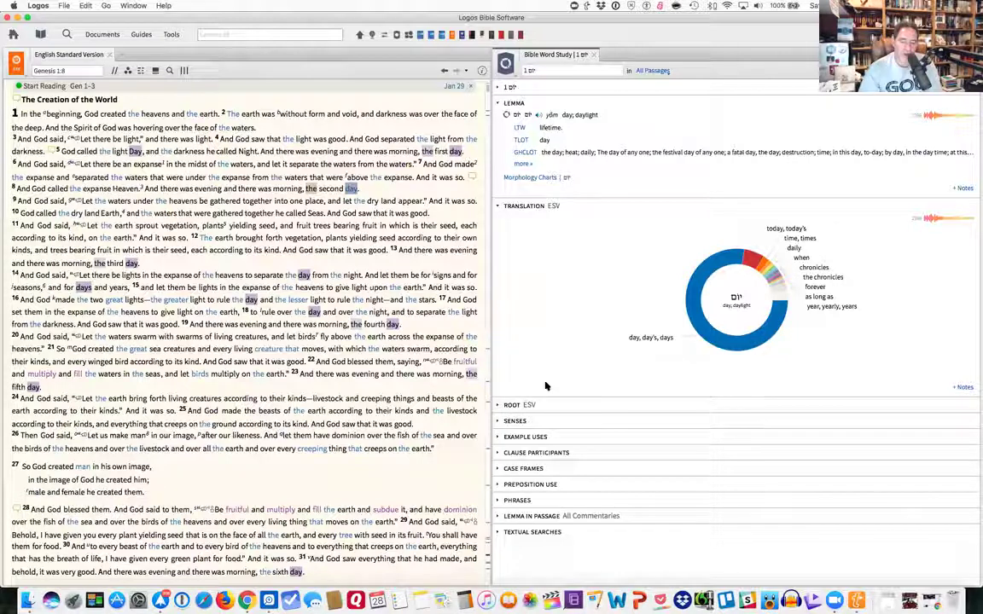
left_click(498, 422)
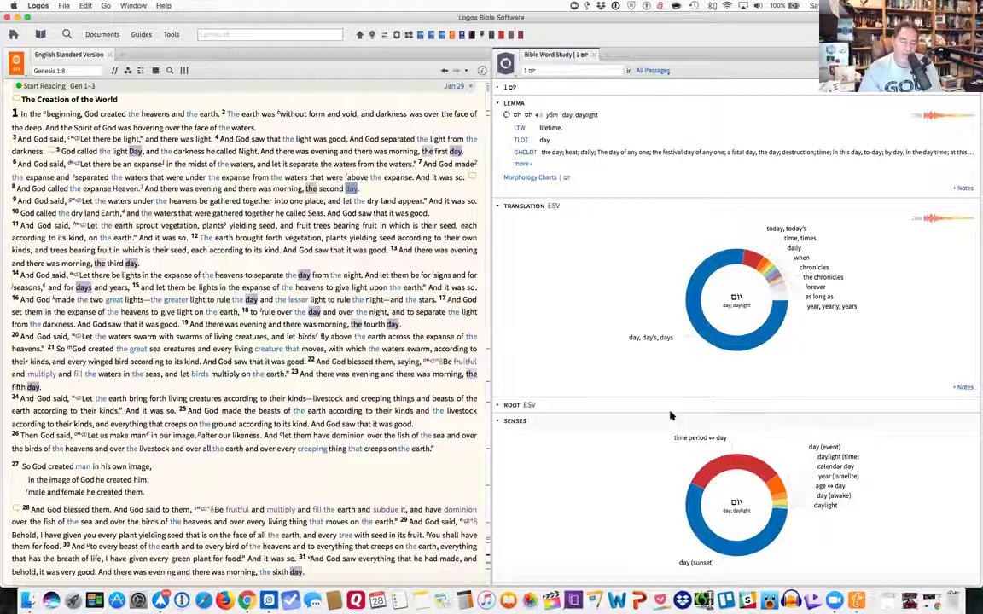
scroll(661, 417, "down", 3)
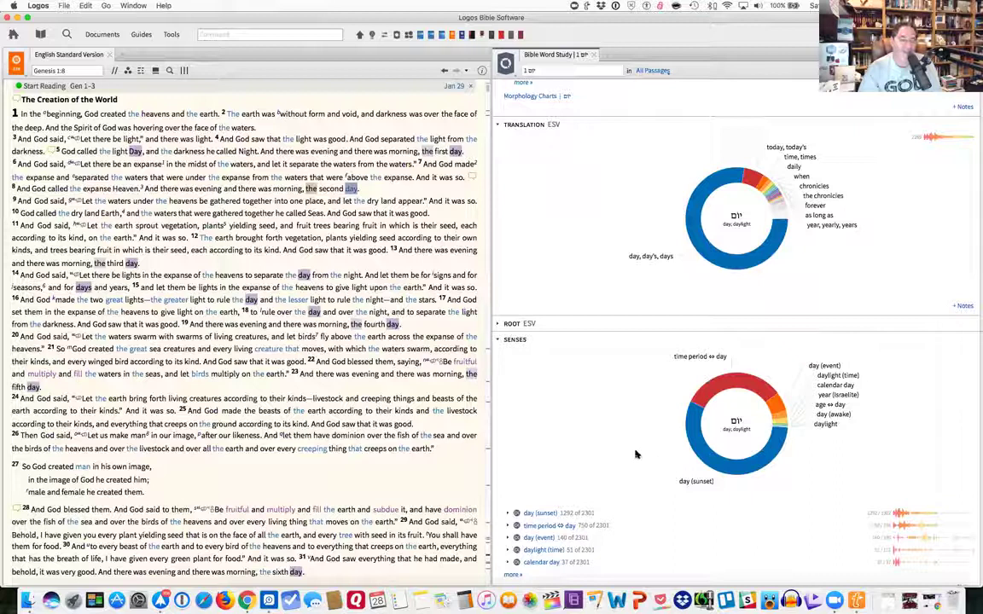
scroll(636, 447, "down", 3)
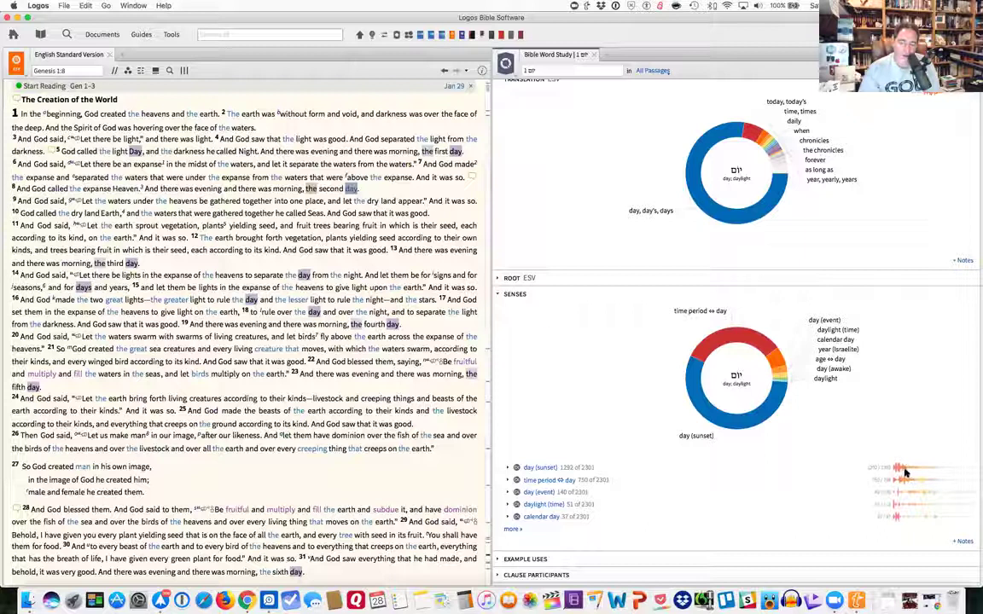
mouse_move(898, 472)
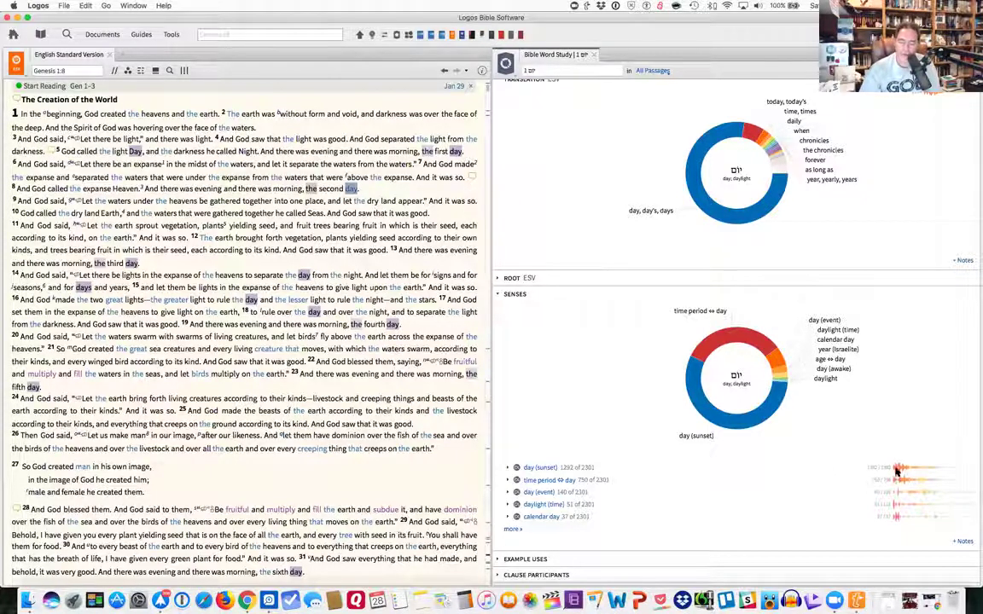
Step: Review the Example Uses, Clause Participants and Case Frames sections of the יום word study, and collapse them again
scroll(597, 478, "down", 3)
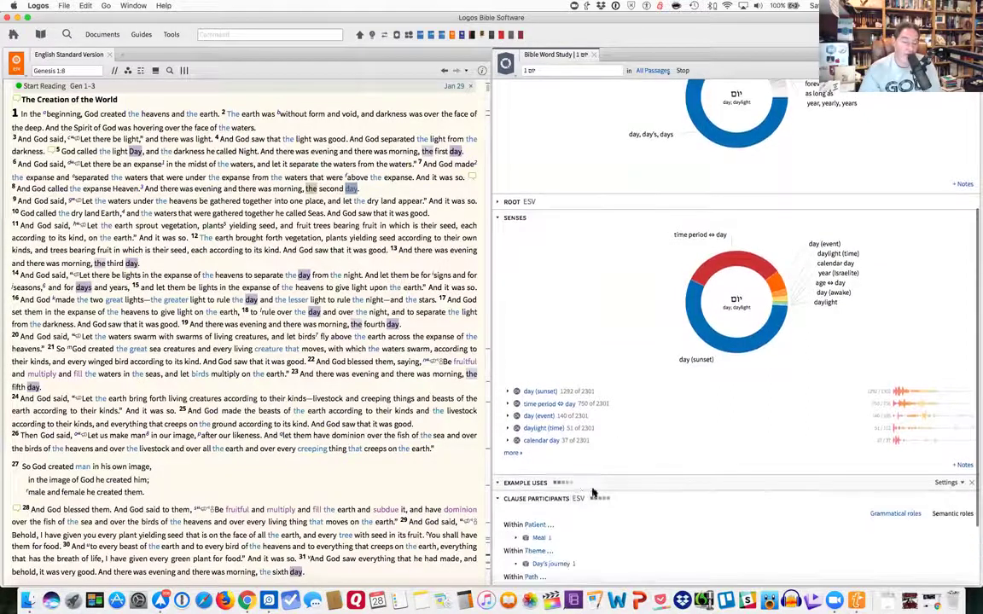
scroll(589, 487, "down", 3)
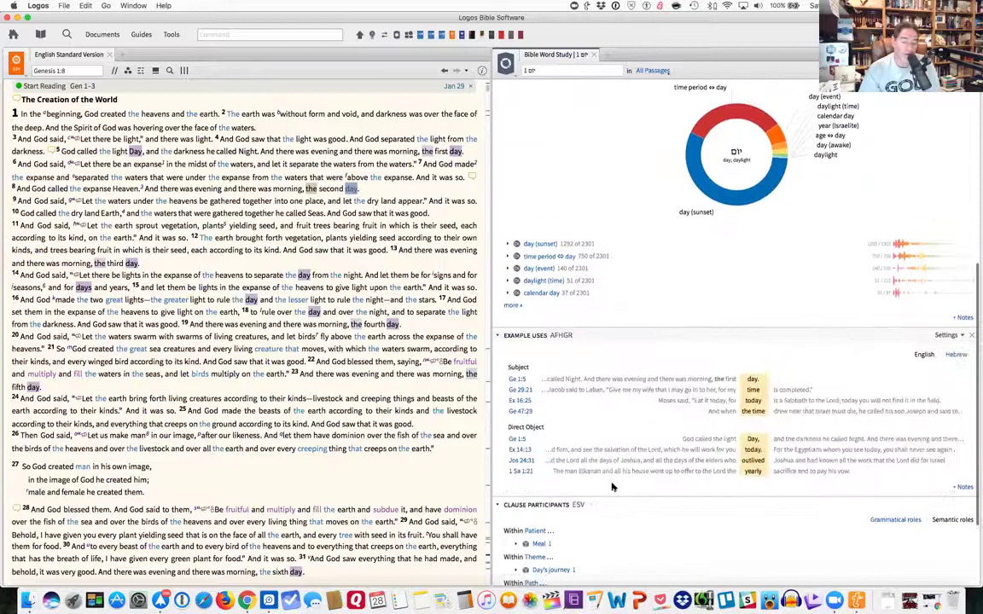
scroll(618, 486, "down", 5)
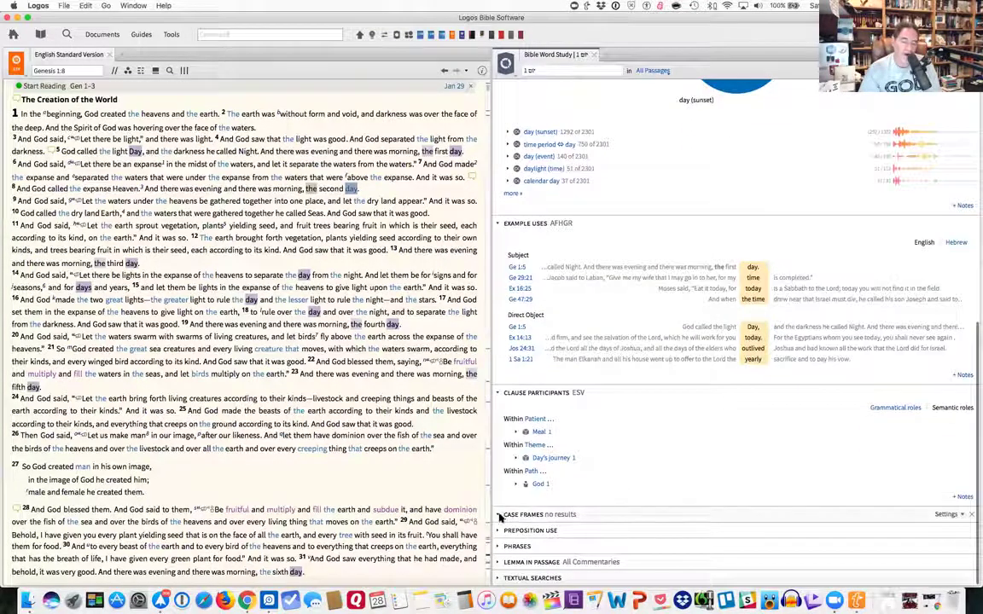
left_click(499, 394)
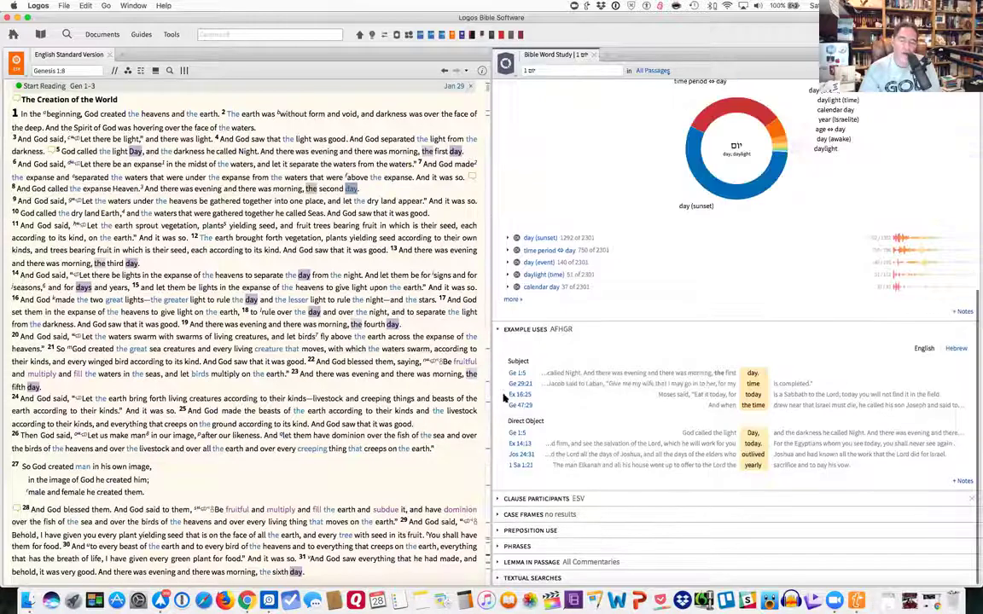
left_click(498, 329)
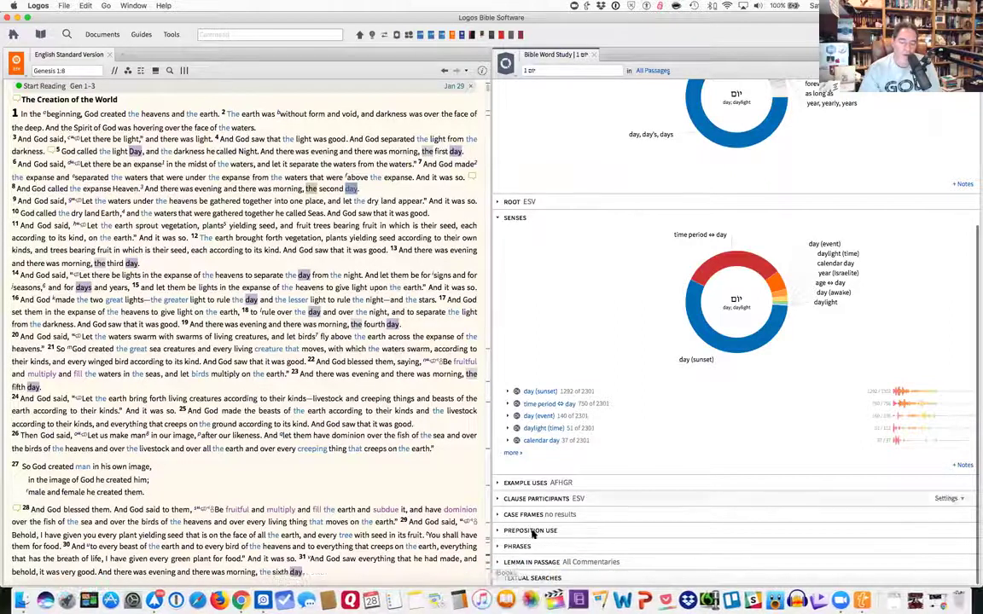
Step: Check the Lemma in Passage and Textual Searches sections, collapse them, and return to the start of the word study
left_click(498, 562)
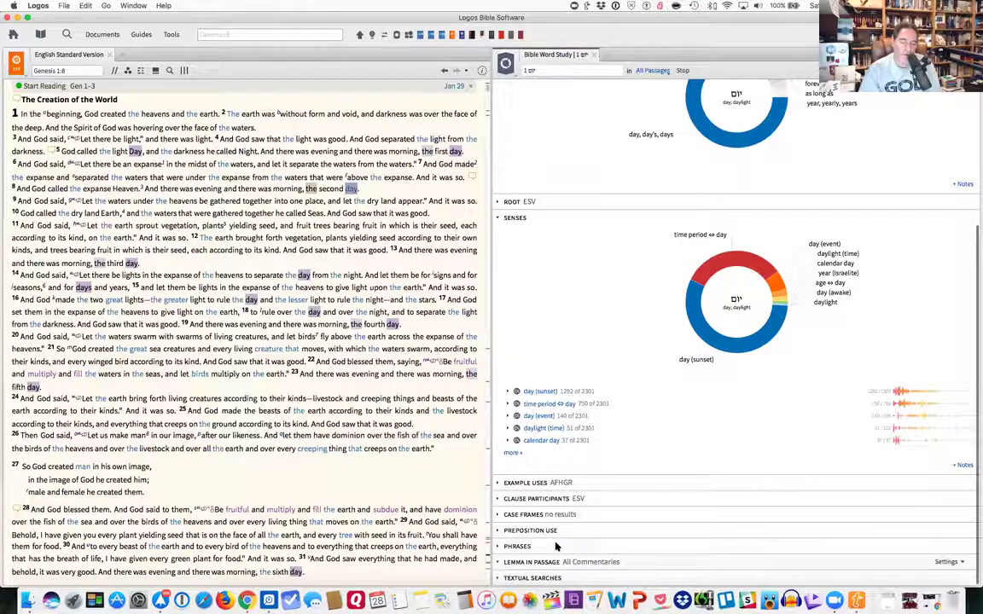
left_click(499, 577)
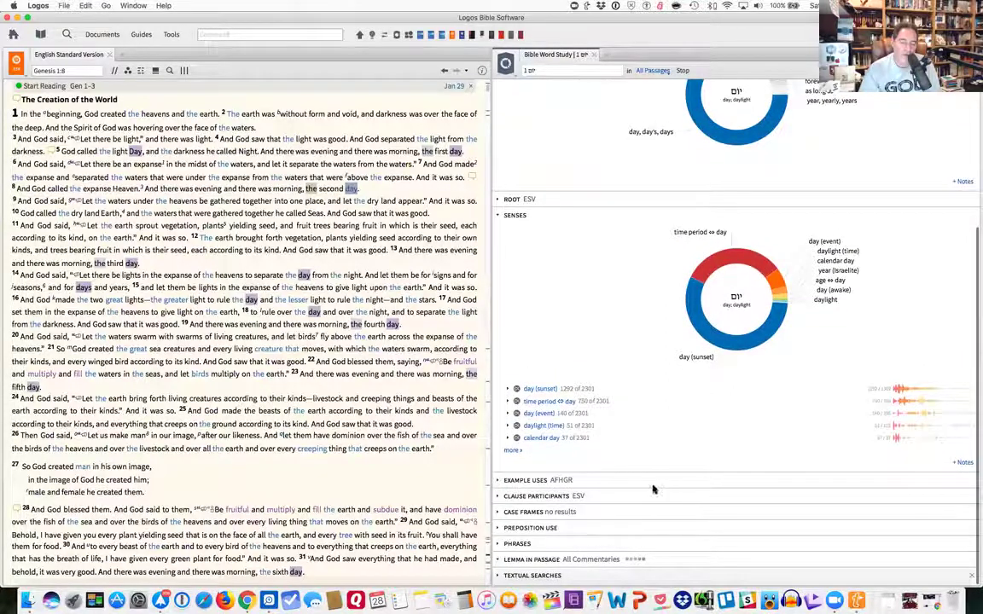
scroll(646, 479, "down", 1)
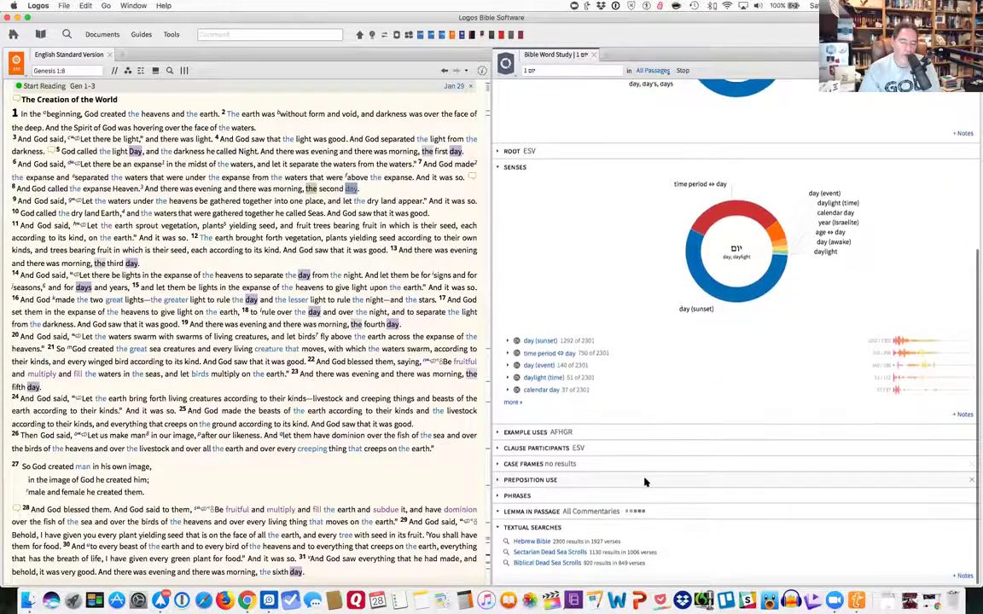
left_click(498, 513)
scroll(637, 427, "up", 3)
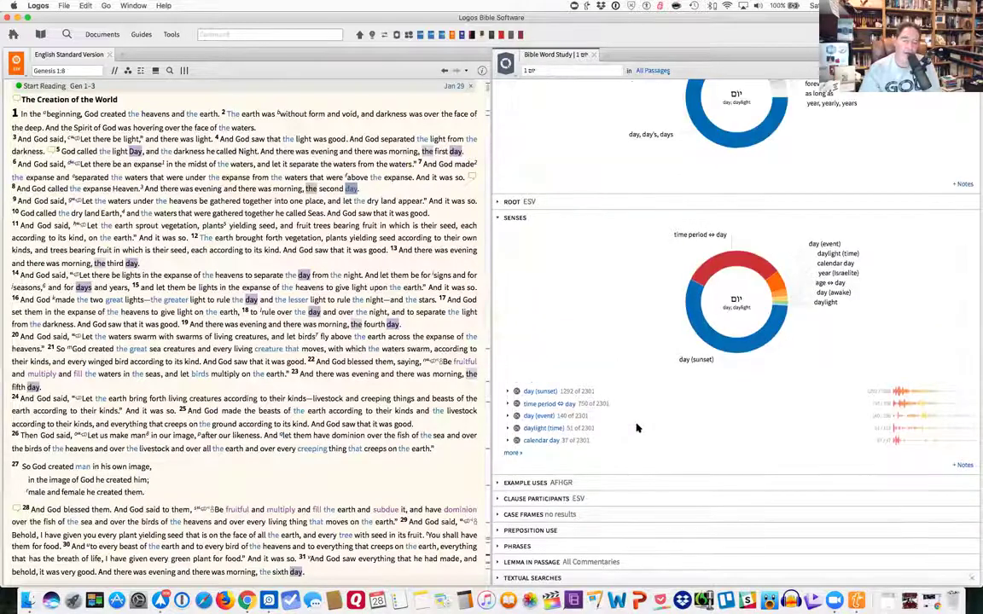
scroll(616, 358, "up", 5)
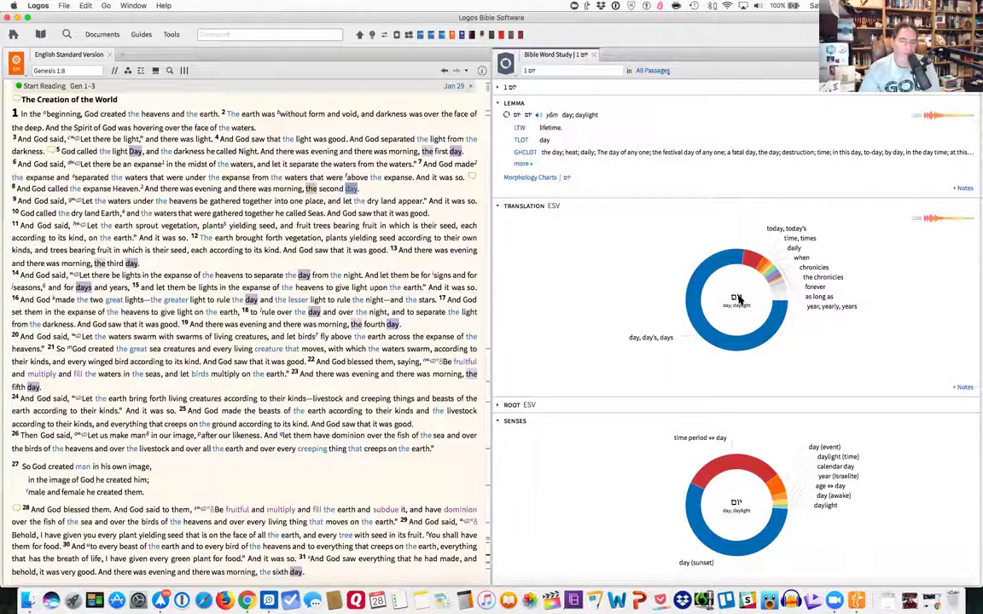
Step: Copy the Hebrew word יום from the word study's search term, and check the export options of the Translation chart
left_click(529, 70)
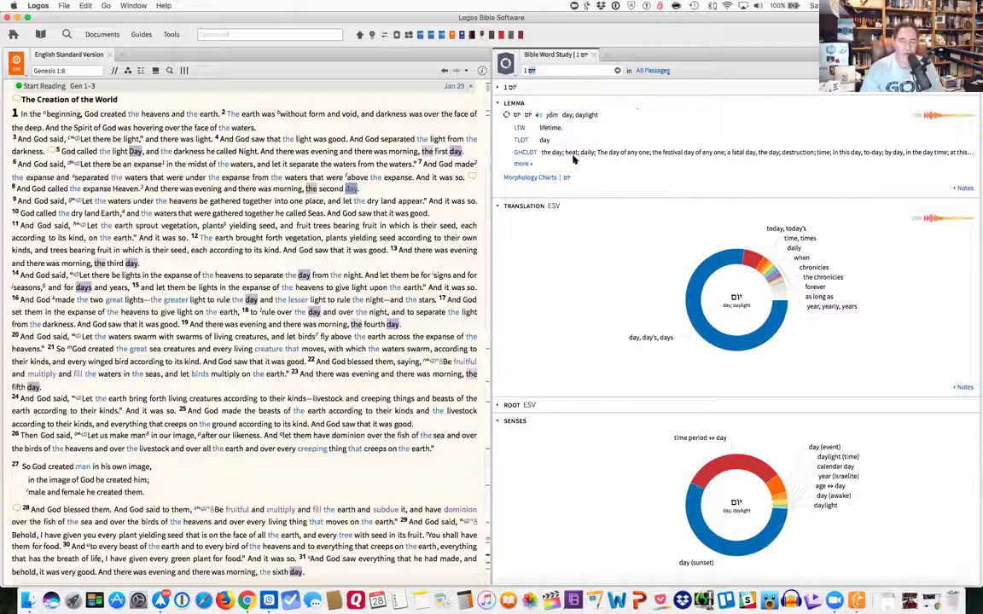
right_click(532, 74)
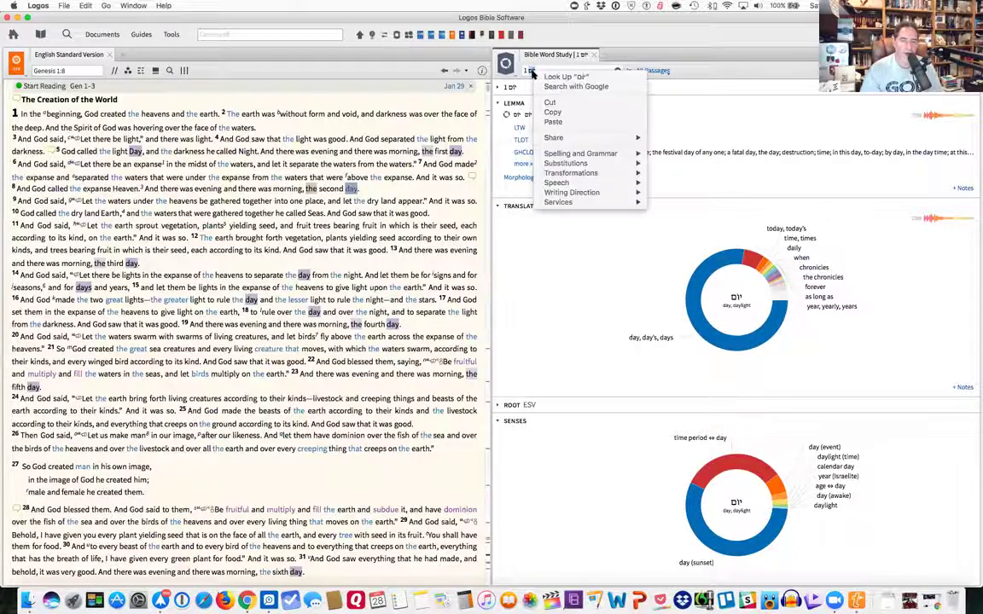
left_click(546, 112)
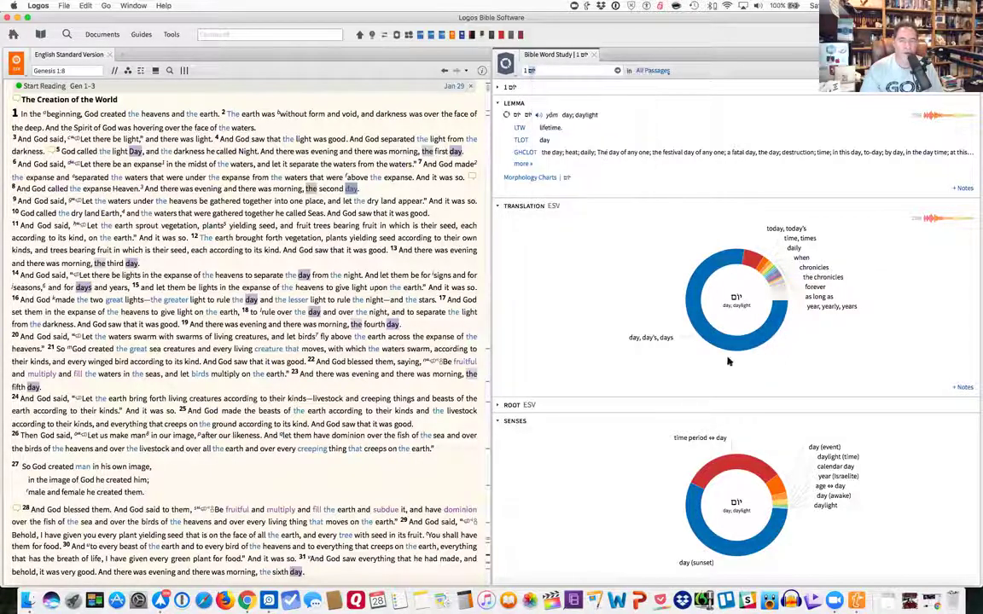
right_click(735, 298)
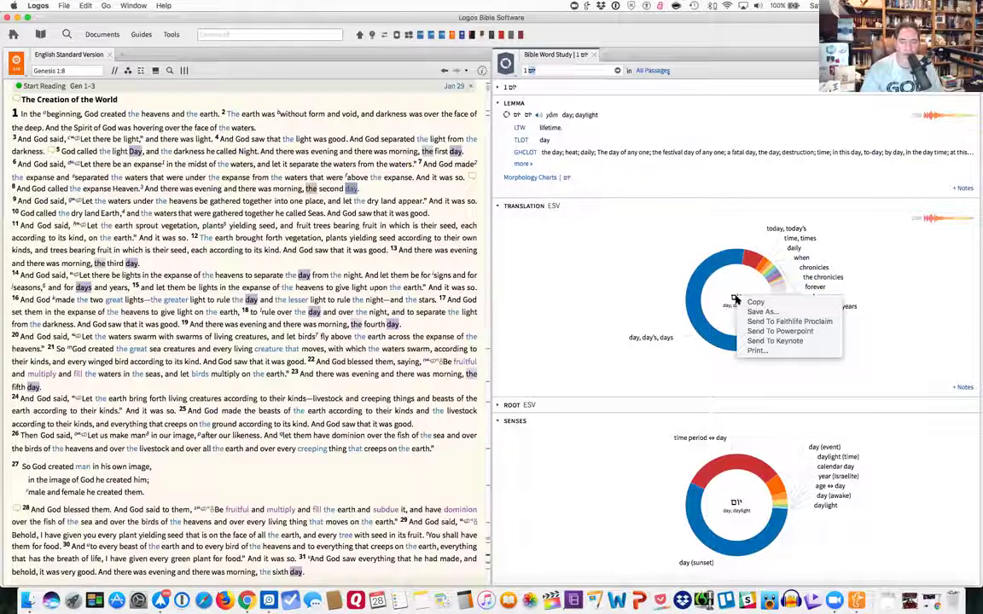
key("Escape")
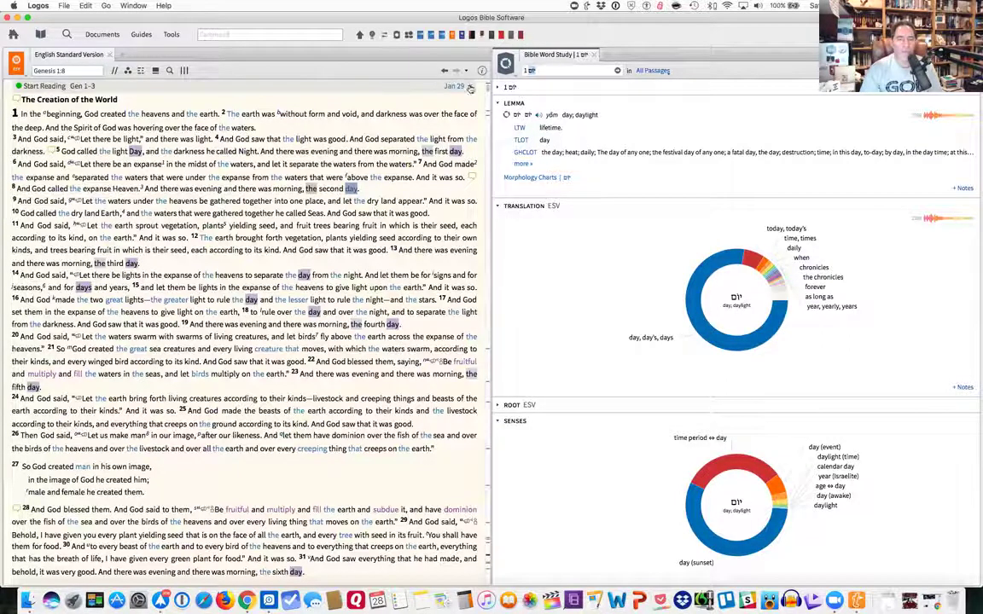
Step: Hide the reading plan bar in the English Standard Version, and enter the inline search hebrew:יום, accepting the suggested Aramaic lemma
left_click(470, 86)
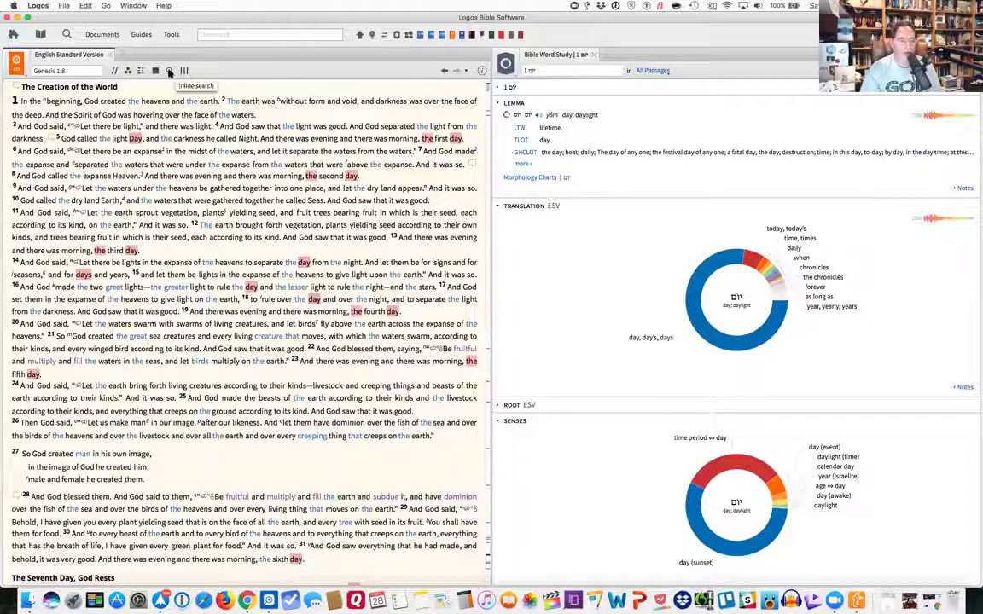
left_click(169, 71)
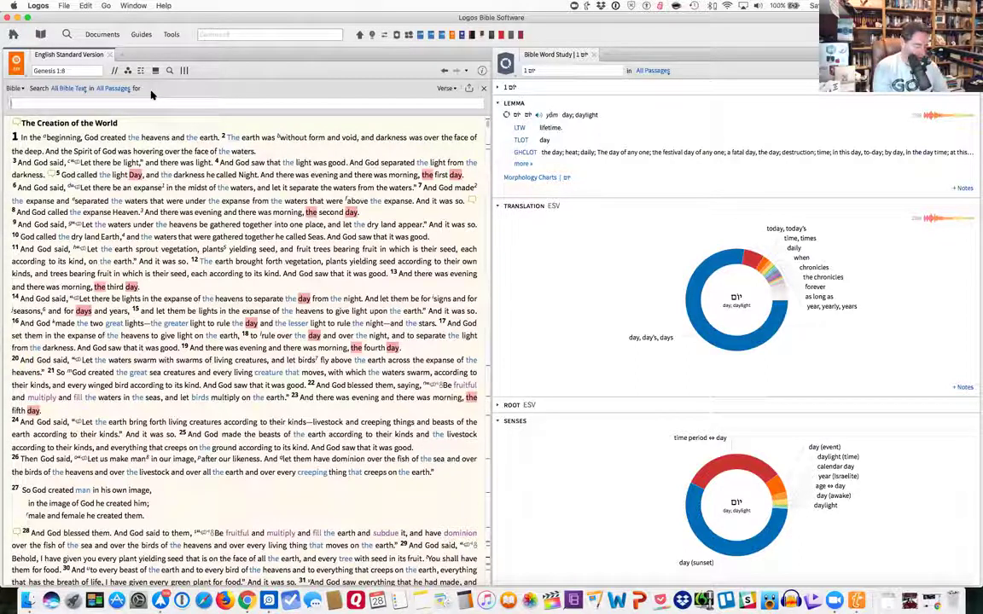
type("heb")
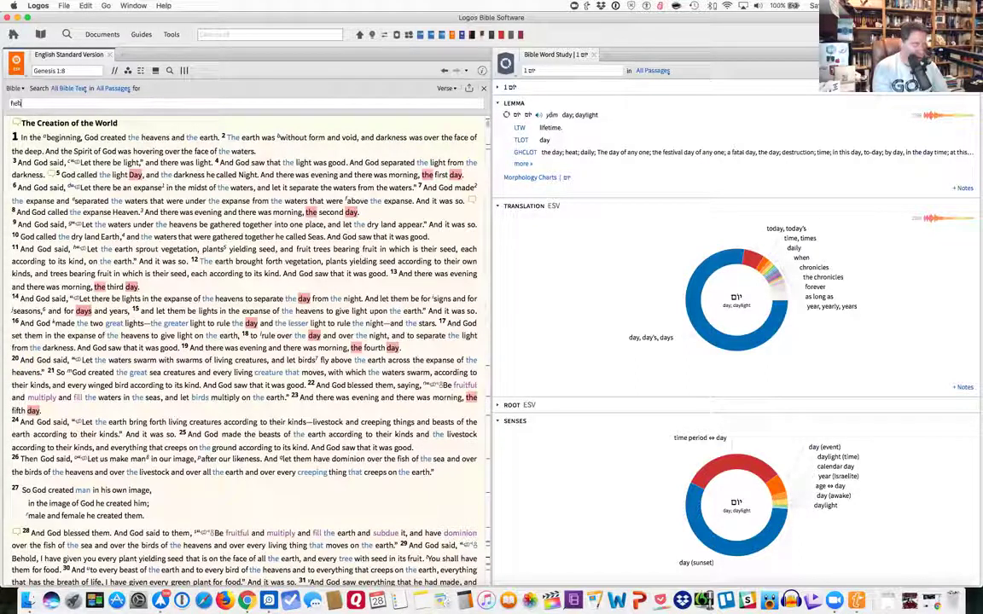
type("rew:")
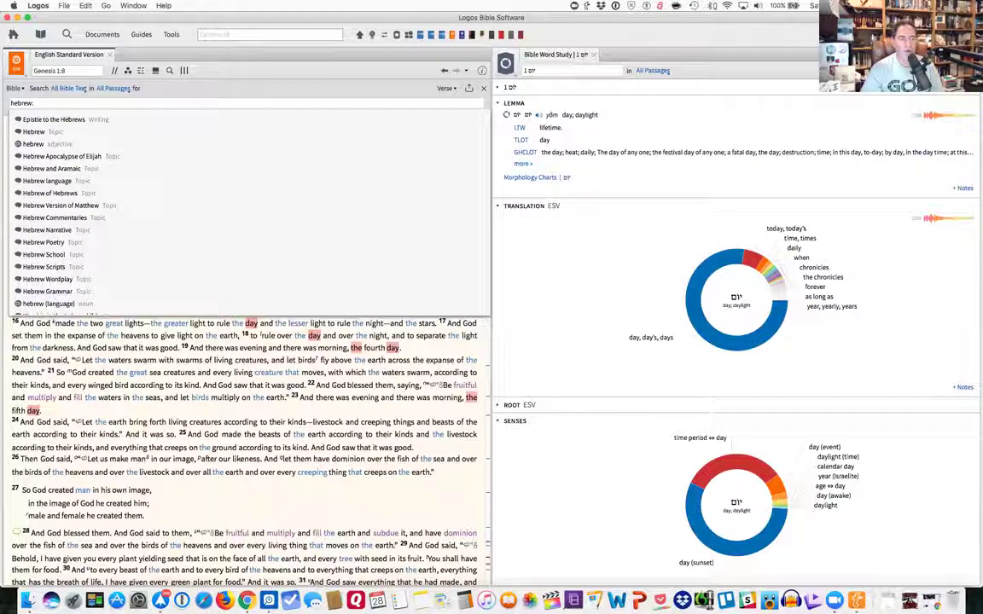
left_click(529, 70)
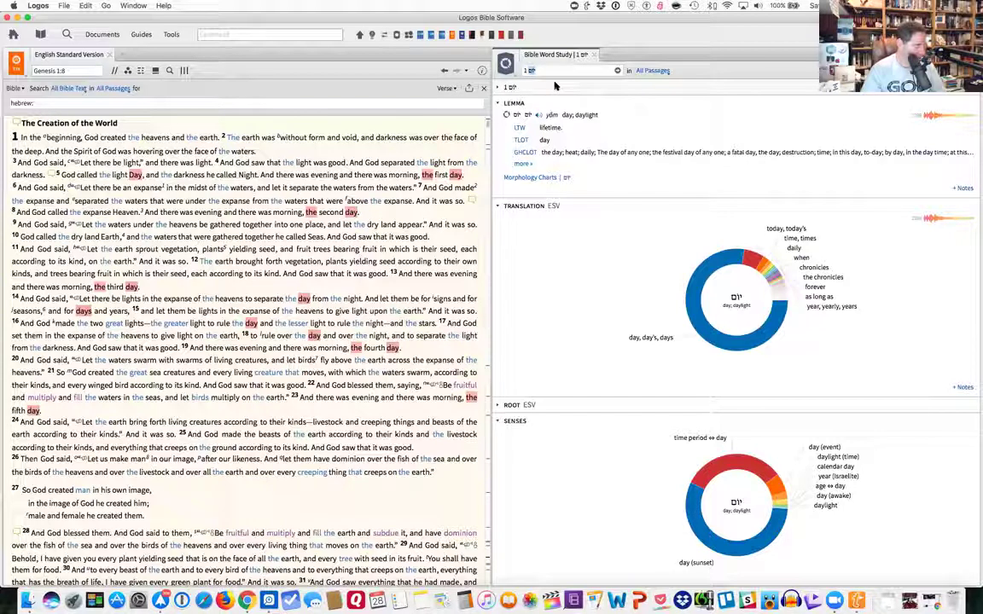
left_click(85, 104)
left_click(86, 104)
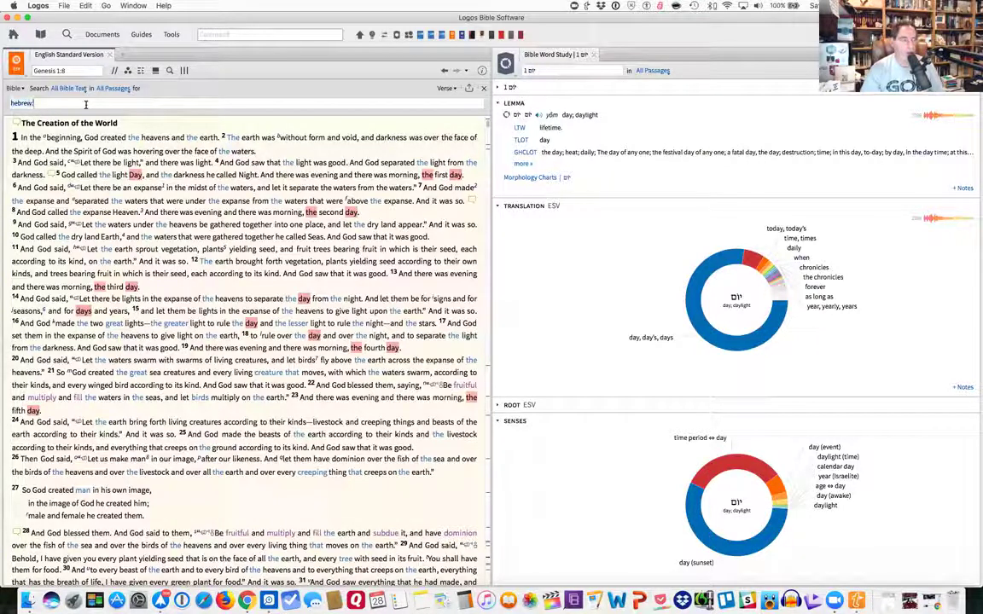
type("יום")
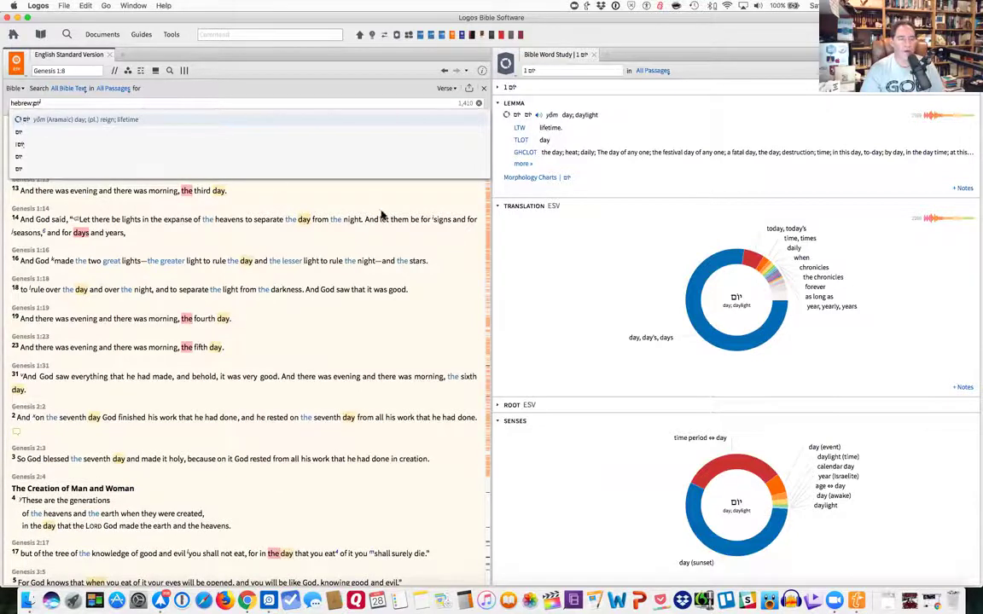
key("Return")
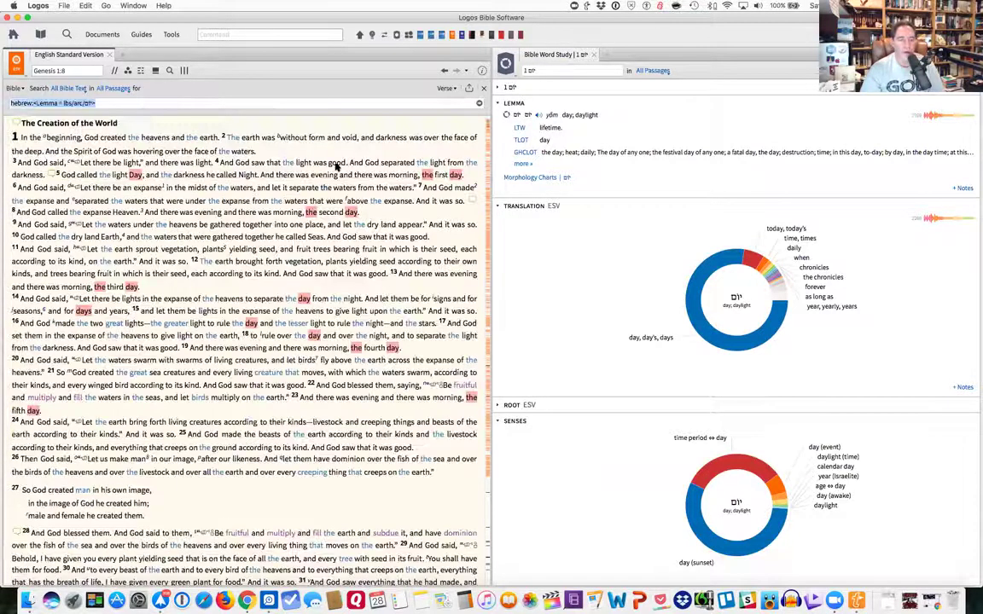
Step: Strip the lemma syntax from the inline search so it reads hebrew:יום, and run it across all passages
left_click(108, 103)
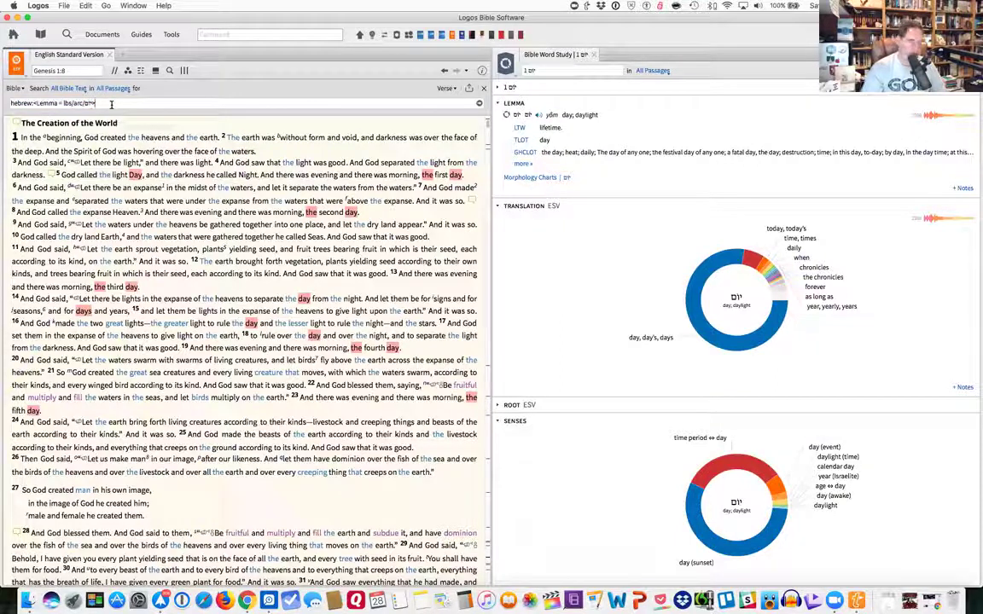
key("BackSpace")
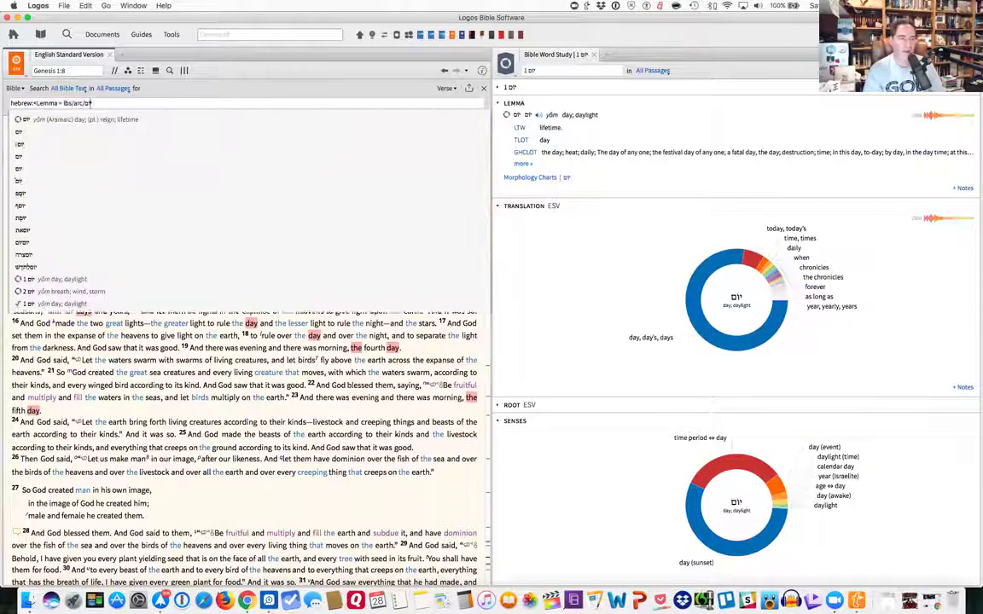
key("BackSpace")
key("BackSpace")
key("BackSpace")
key("BackSpace")
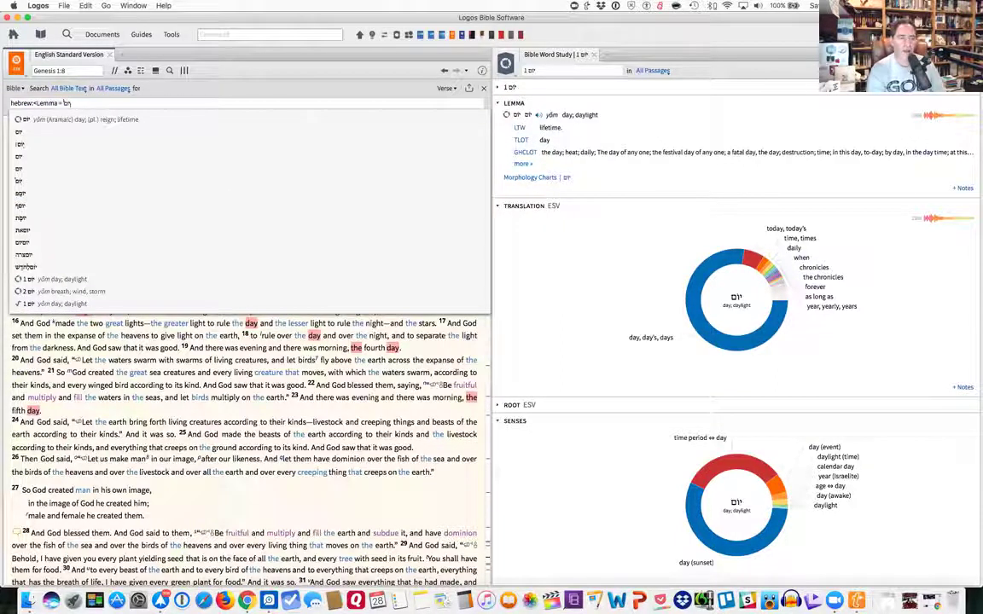
key("BackSpace")
key("BackSpace")
key("BackSpace")
key("BackSpace")
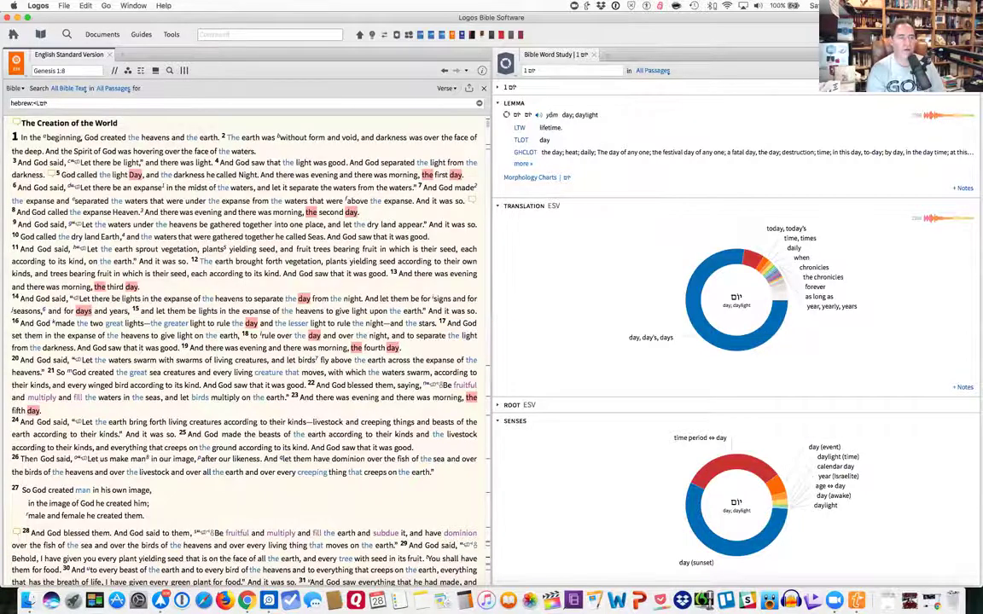
key("BackSpace")
key("BackSpace")
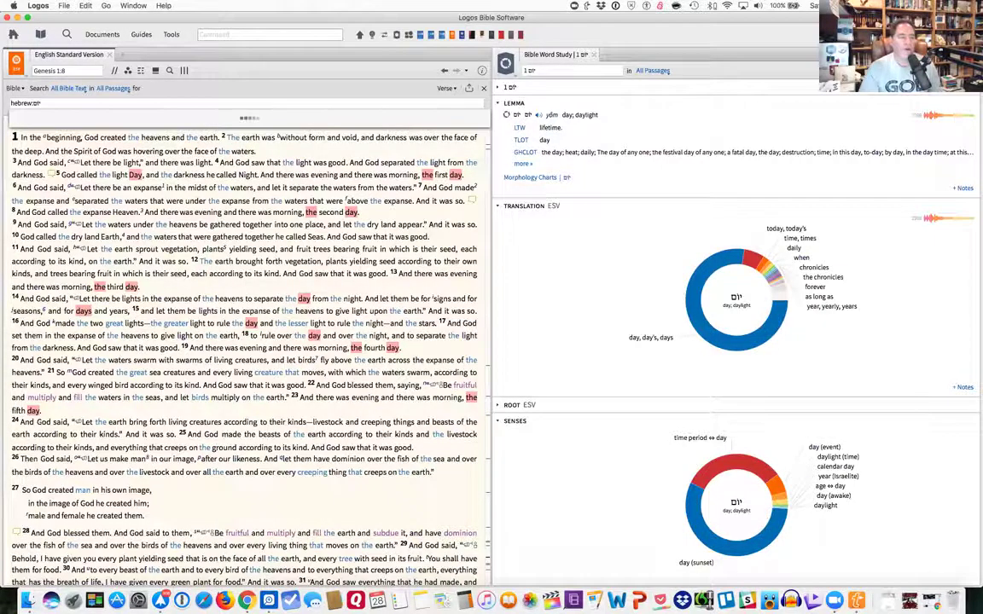
key("Return")
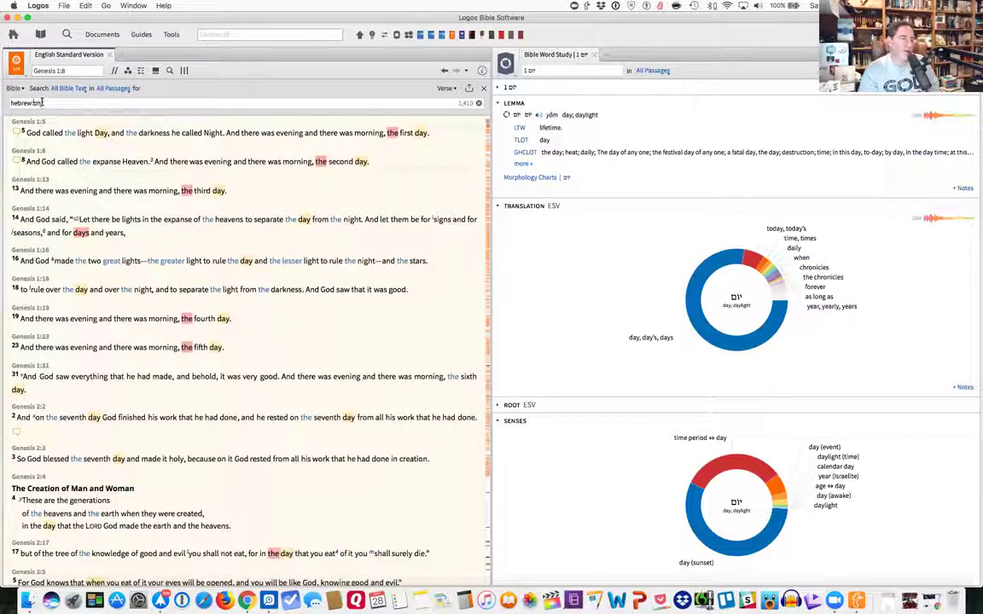
Step: Replace the inline search with יום without a prefix, choosing the Aramaic lemma yôm
left_click_drag(48, 103, 11, 103)
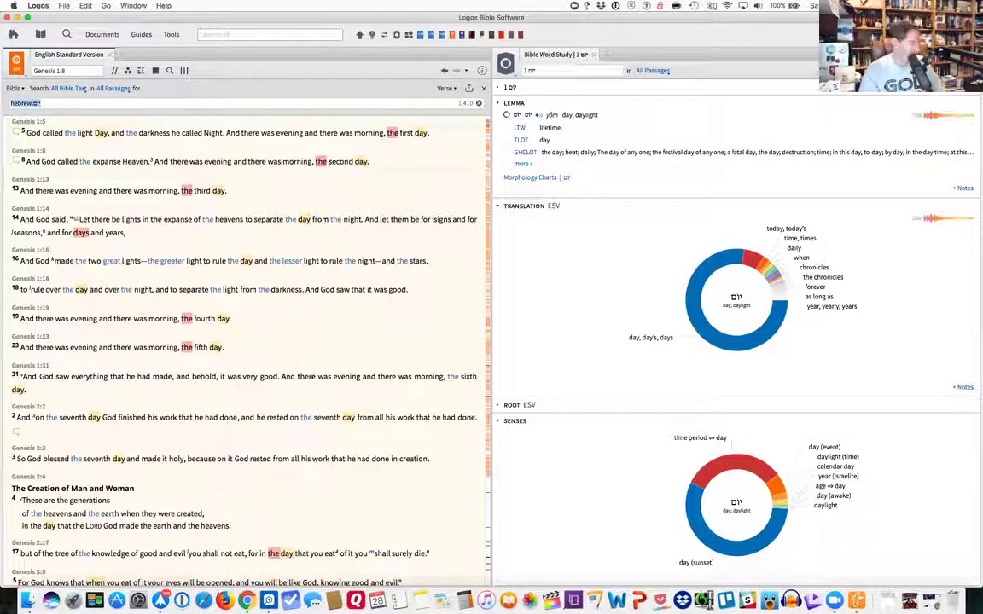
type("יו")
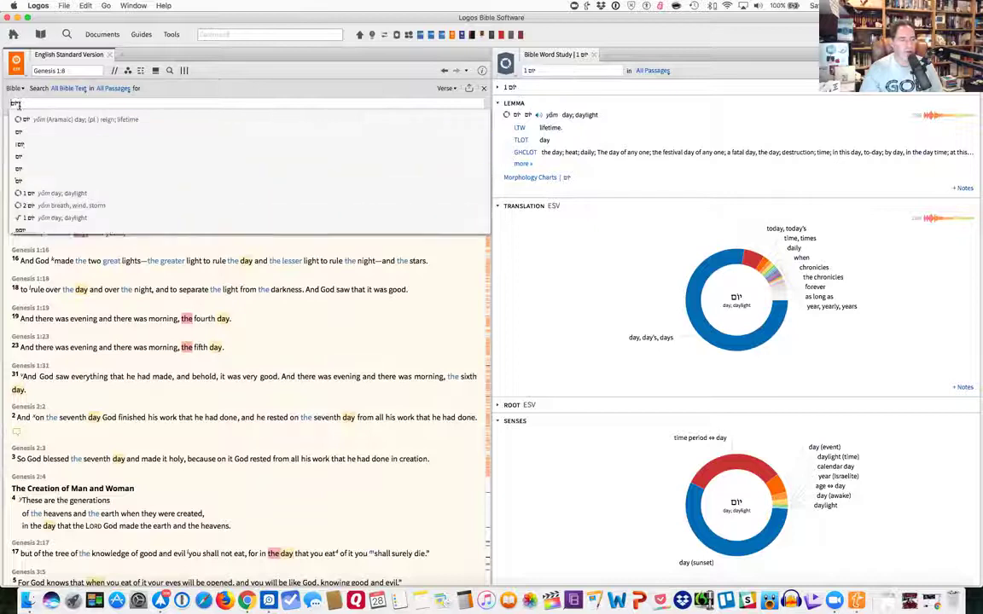
left_click(21, 119)
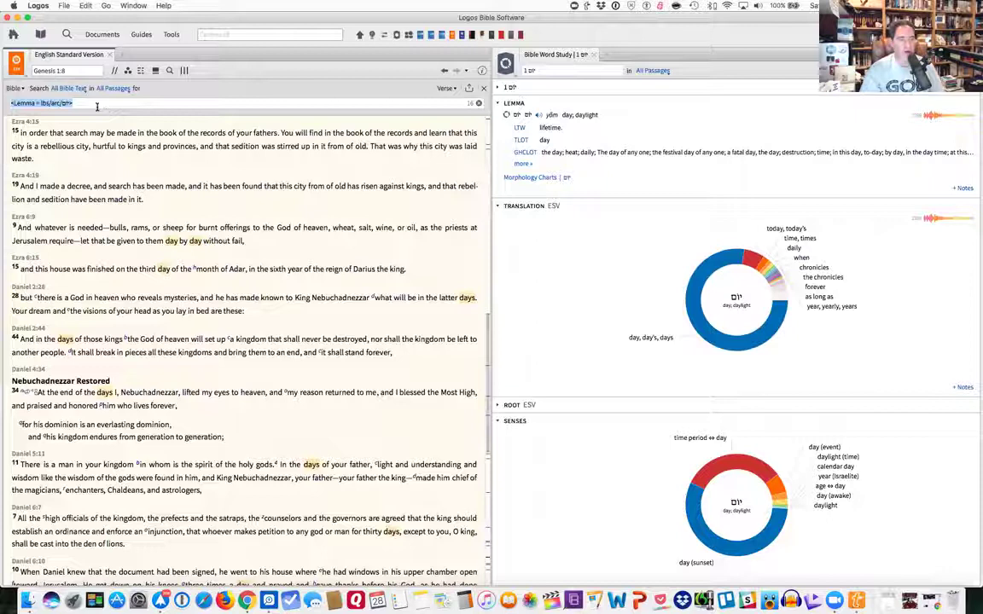
Step: Run the inline search with the language prefix as hebrew:יום, and browse the matching verses in Genesis
type("h")
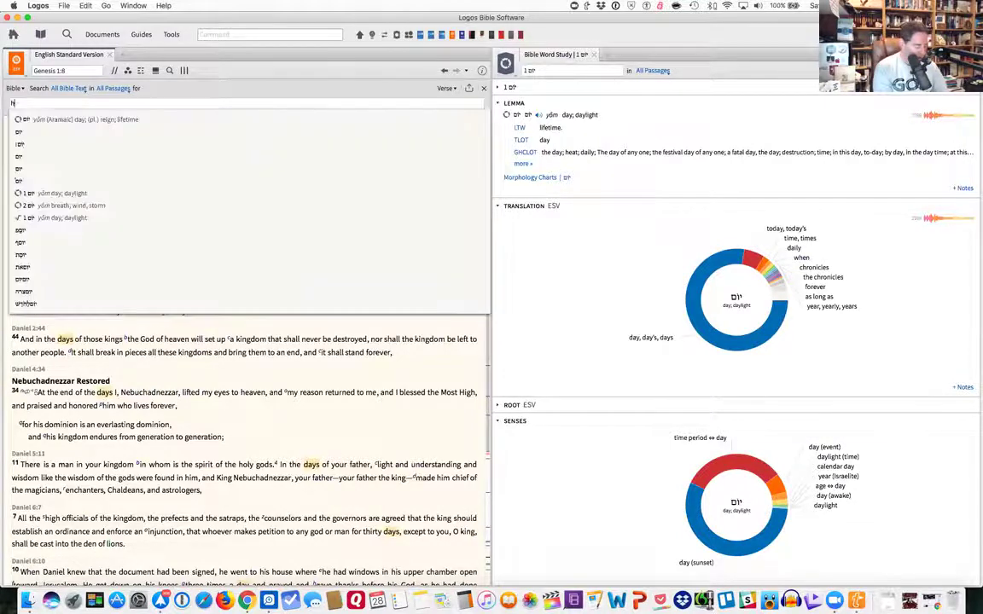
type("ebrew:יום")
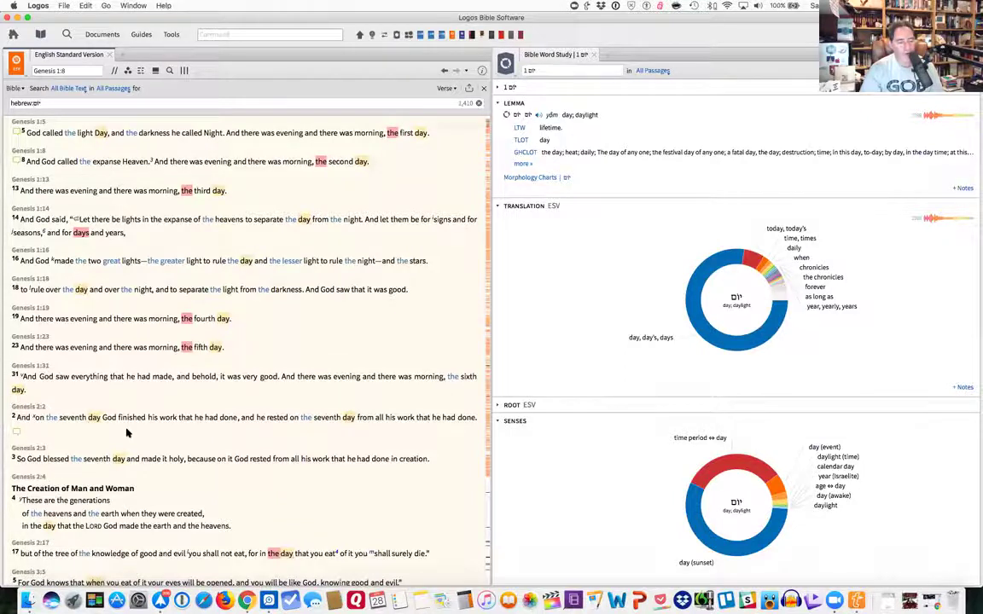
scroll(124, 418, "down", 5)
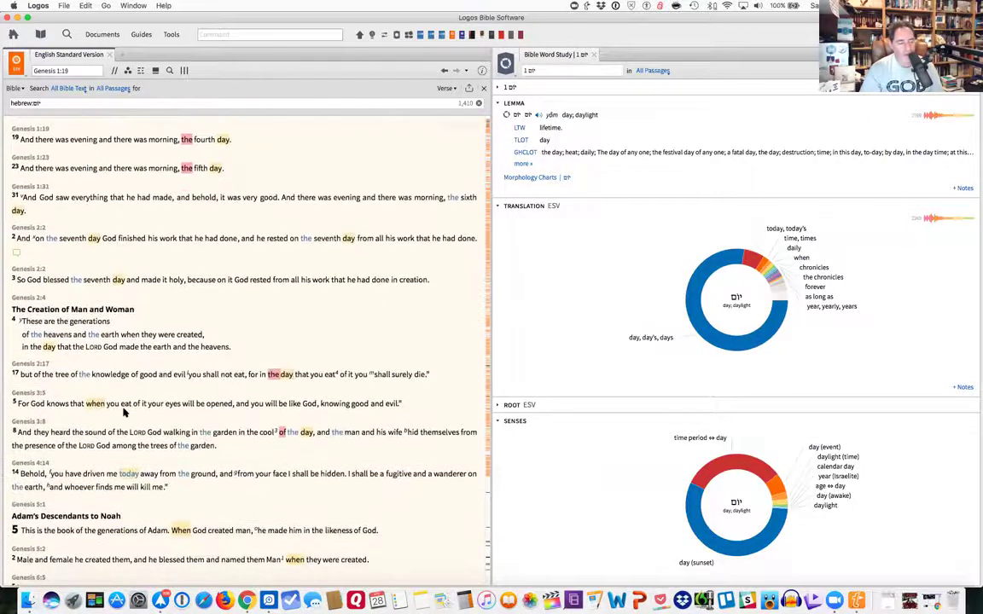
Step: Examine how the verses found by the inline search for hebrew:יום translate the word, from Genesis 2 through Exodus 16
scroll(125, 413, "down", 3)
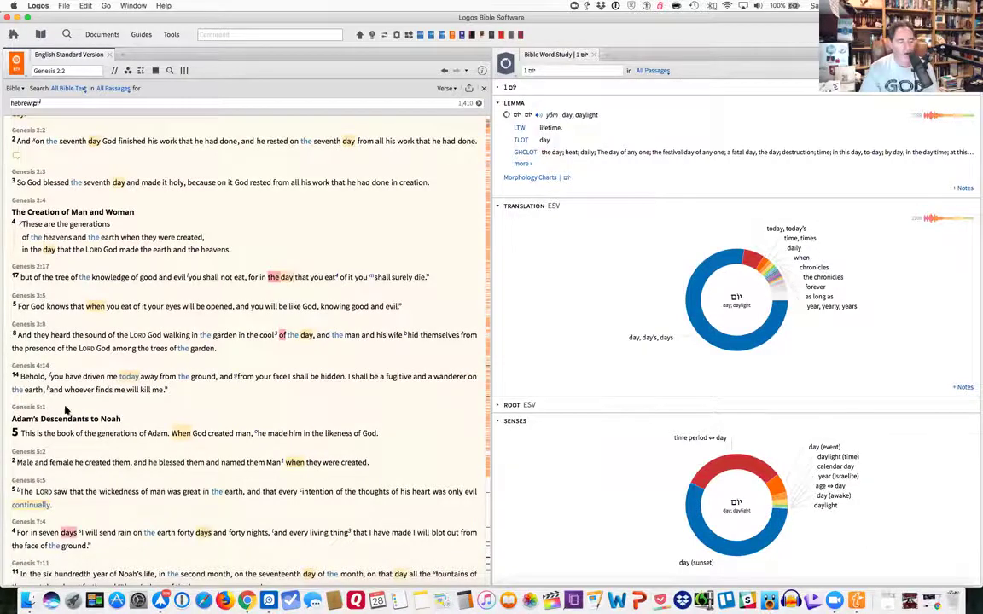
scroll(75, 409, "down", 4)
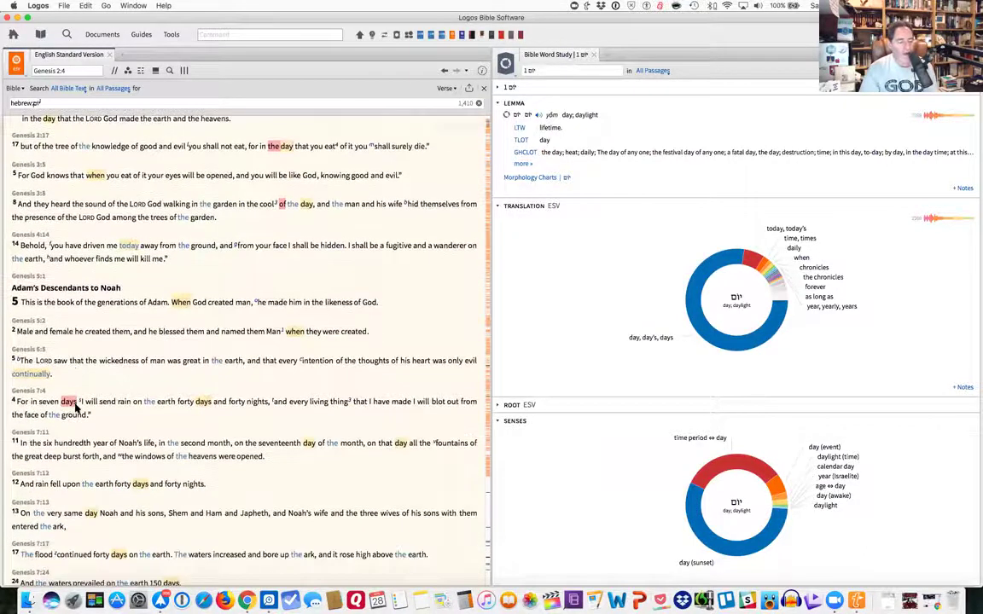
scroll(86, 408, "down", 4)
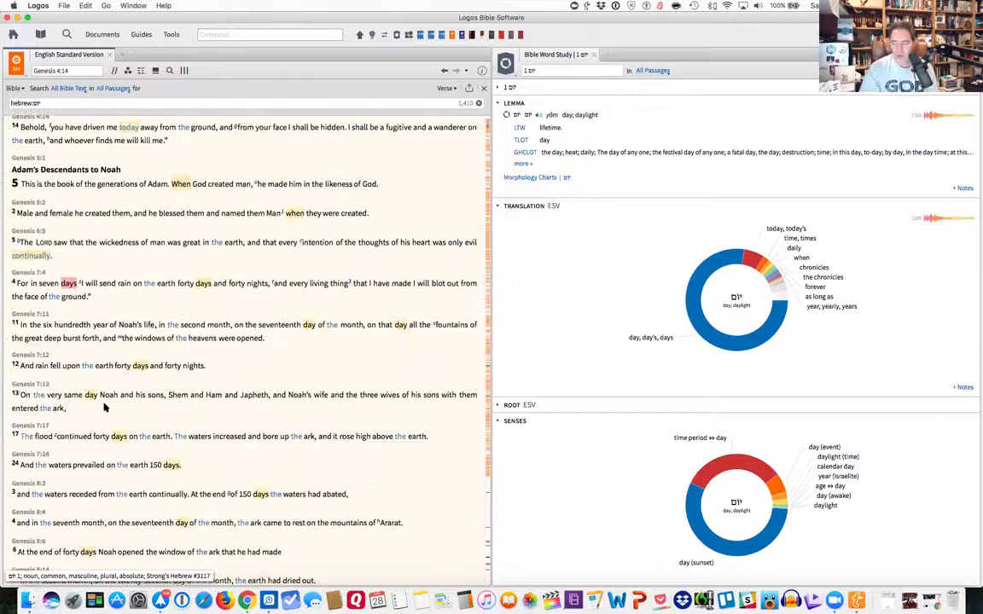
scroll(104, 408, "down", 5)
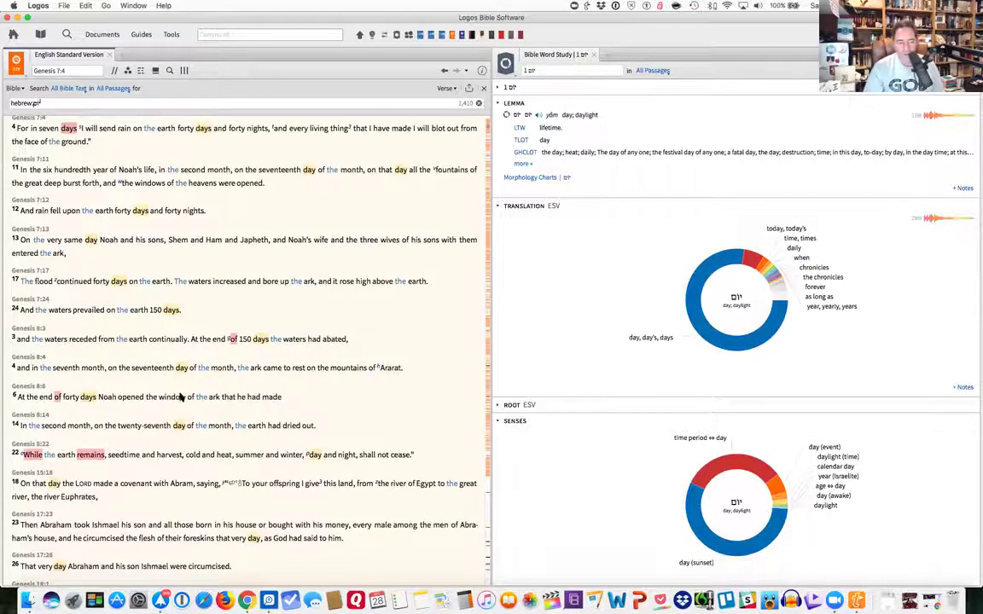
scroll(172, 394, "down", 1)
scroll(172, 395, "down", 10)
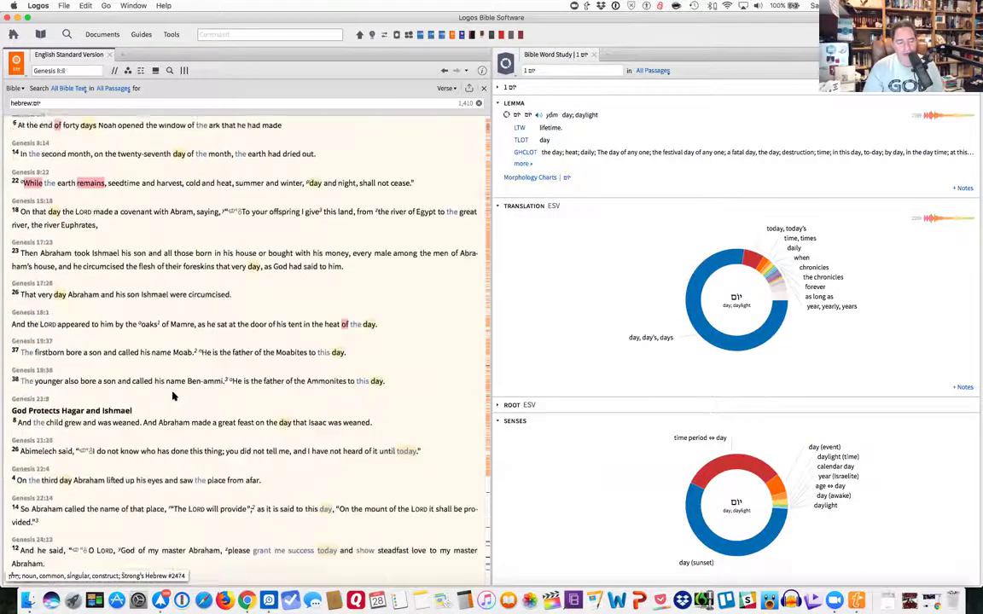
scroll(172, 395, "down", 10)
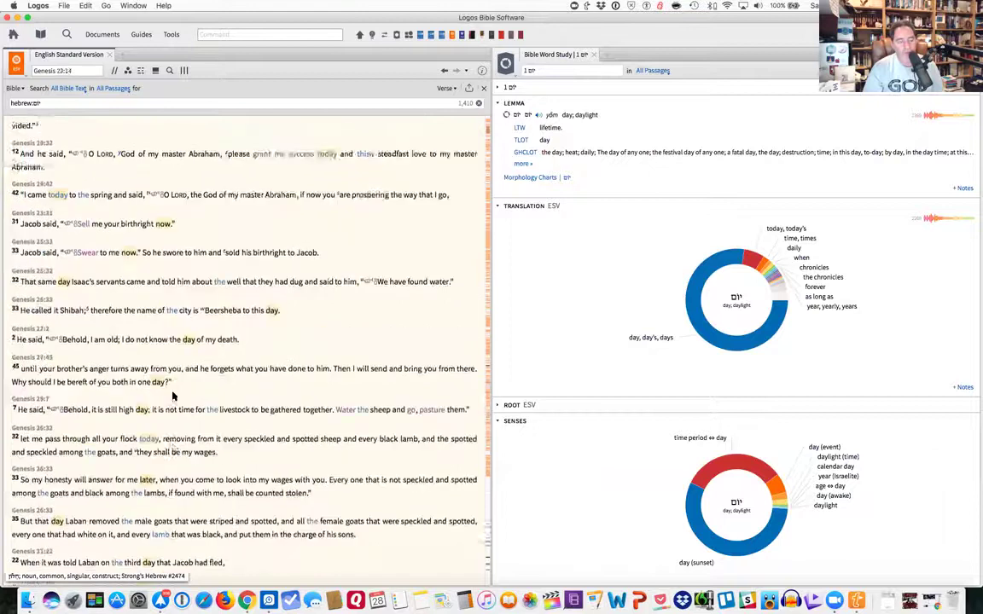
scroll(172, 395, "down", 4)
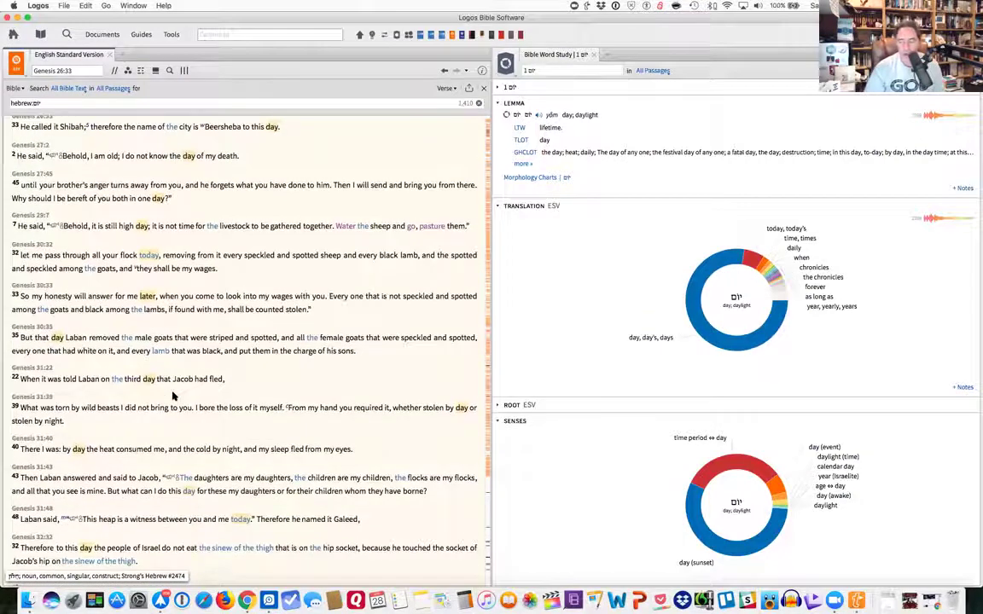
scroll(172, 395, "up", 1)
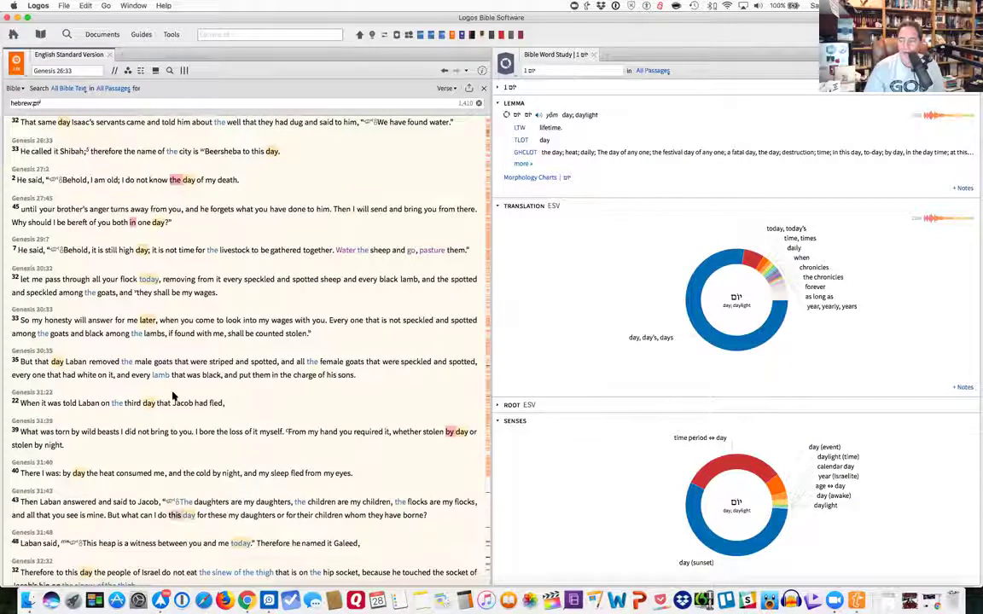
scroll(172, 396, "down", 4)
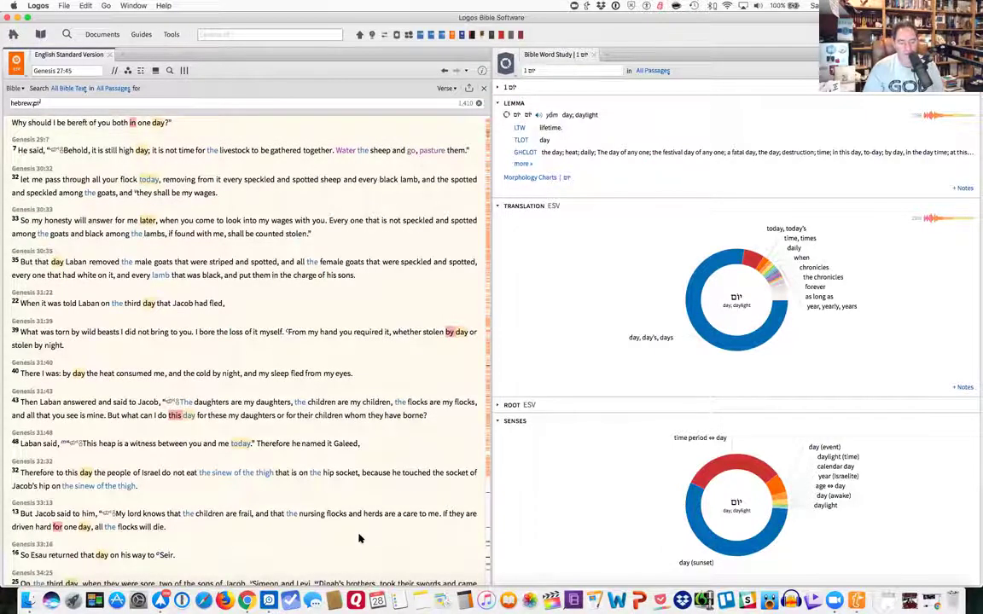
scroll(358, 538, "up", 1)
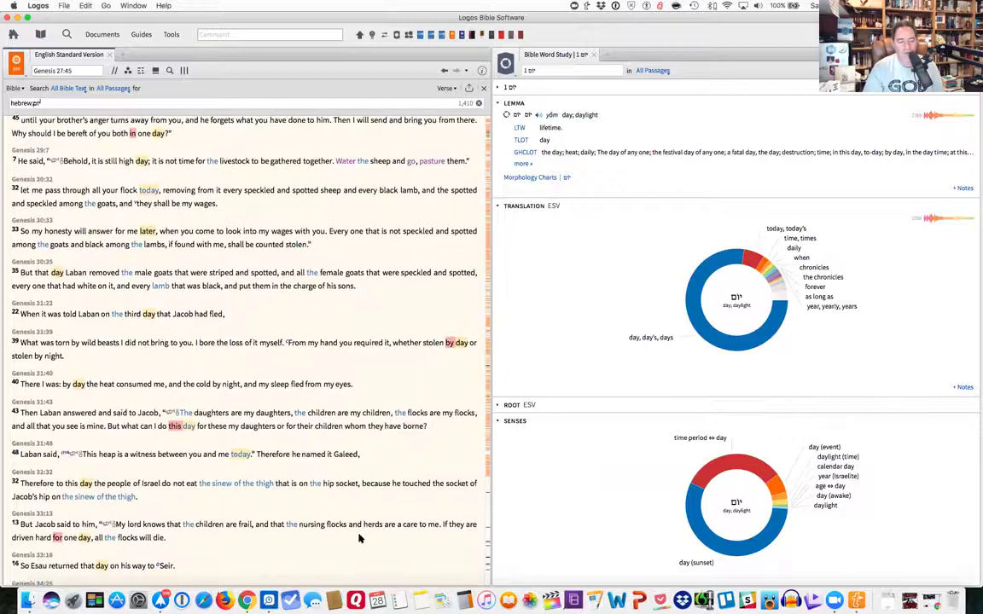
scroll(358, 538, "down", 5)
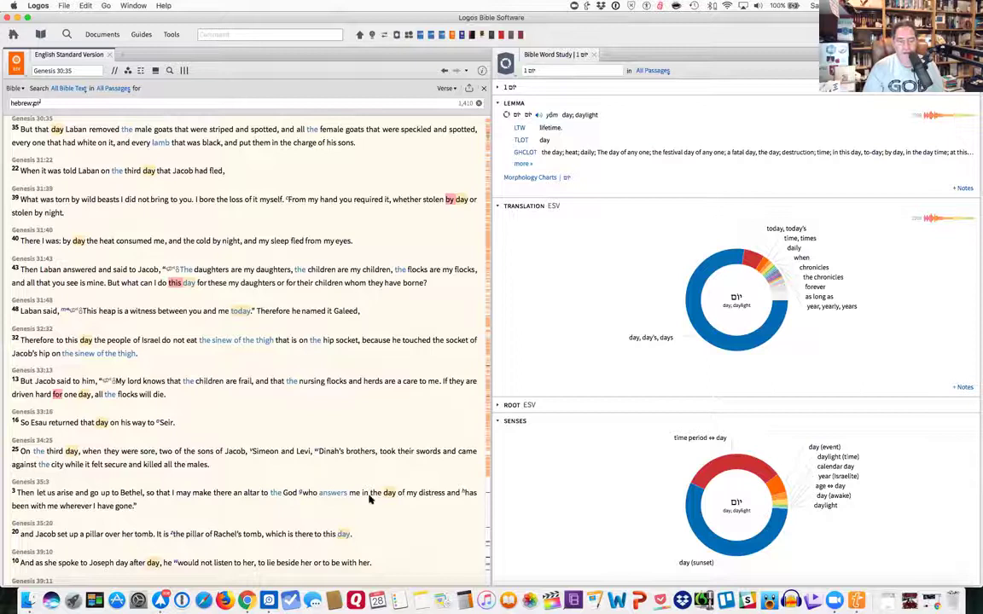
scroll(421, 540, "down", 6)
scroll(420, 540, "down", 10)
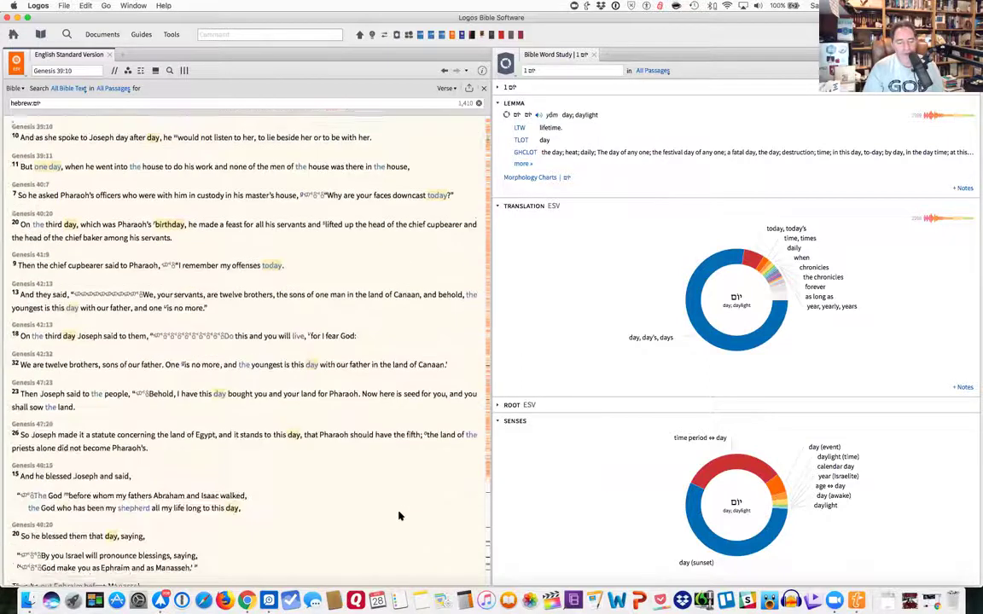
scroll(273, 481, "down", 18)
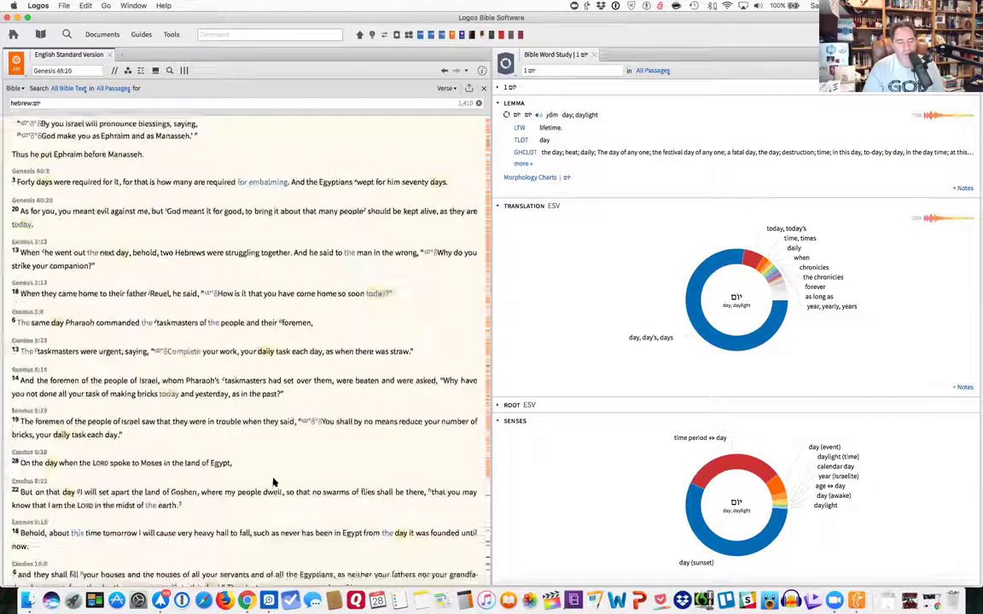
scroll(45, 472, "down", 8)
scroll(44, 471, "down", 1)
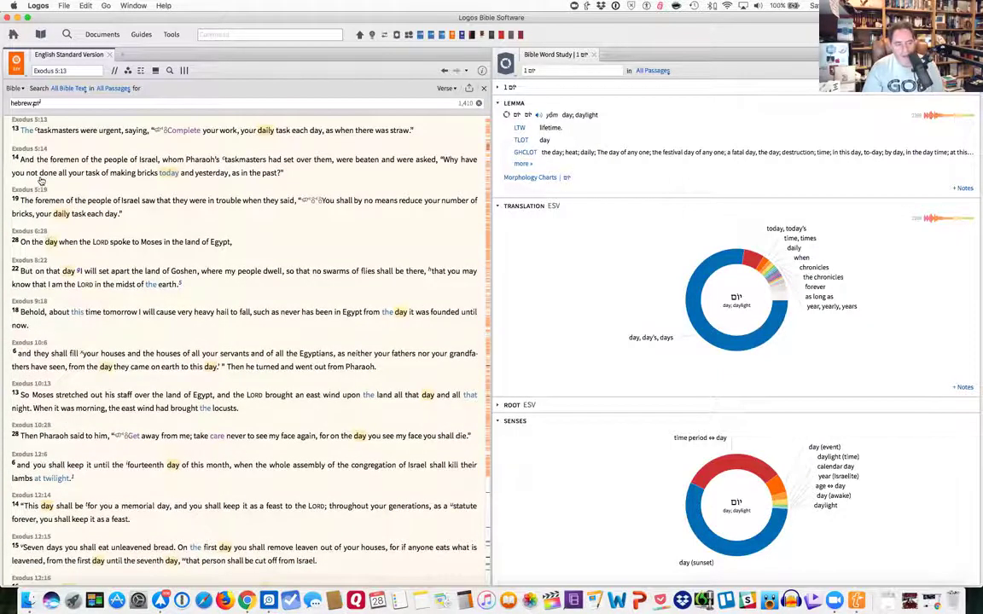
scroll(41, 186, "up", 1)
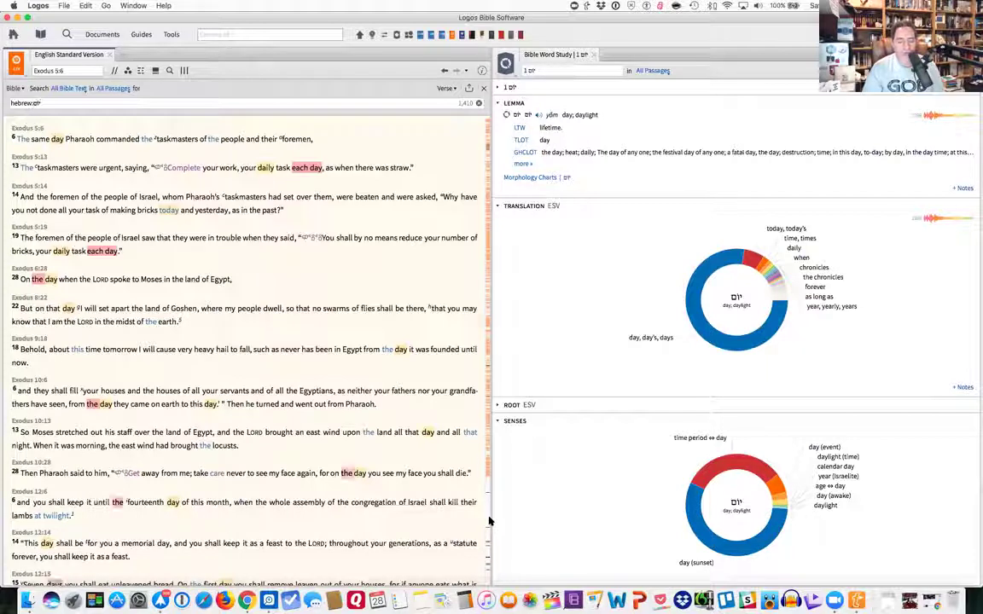
left_click(489, 520)
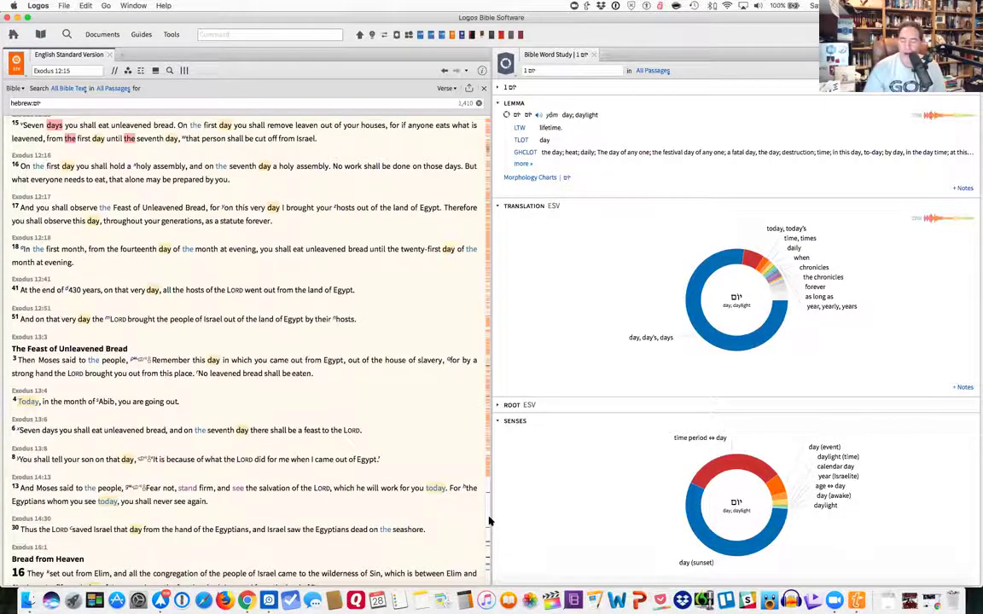
left_click(489, 520)
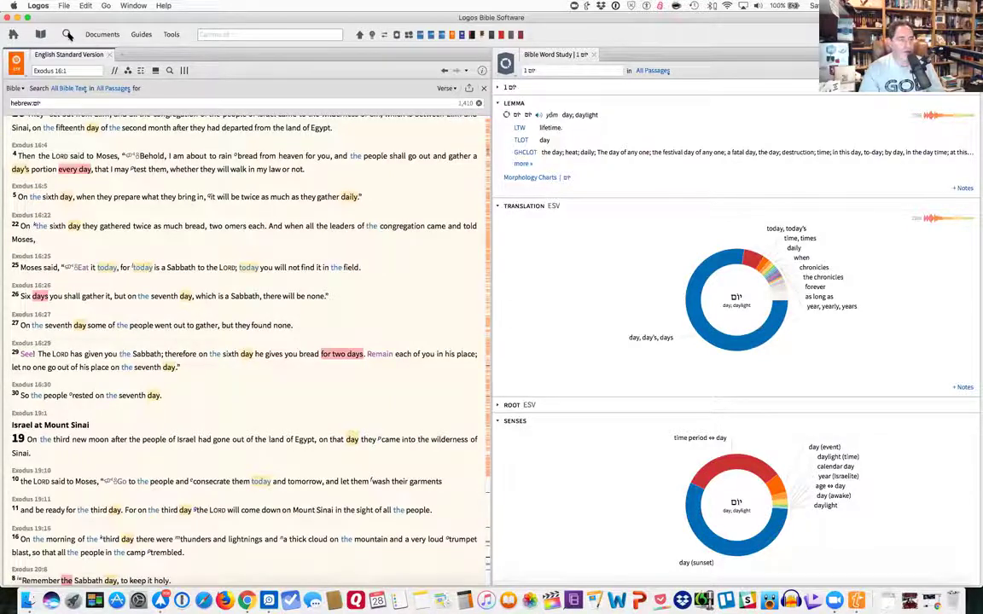
Step: Run a separate Bible search of the English Standard Version for the Aramaic lemma יום, and compare its query with the word study's entry
left_click(68, 34)
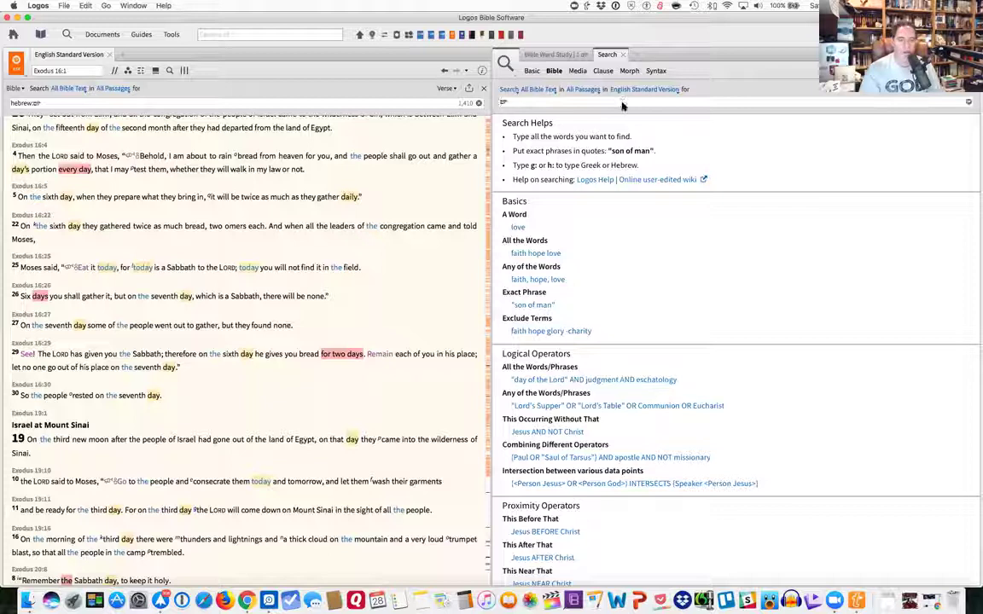
type("ח")
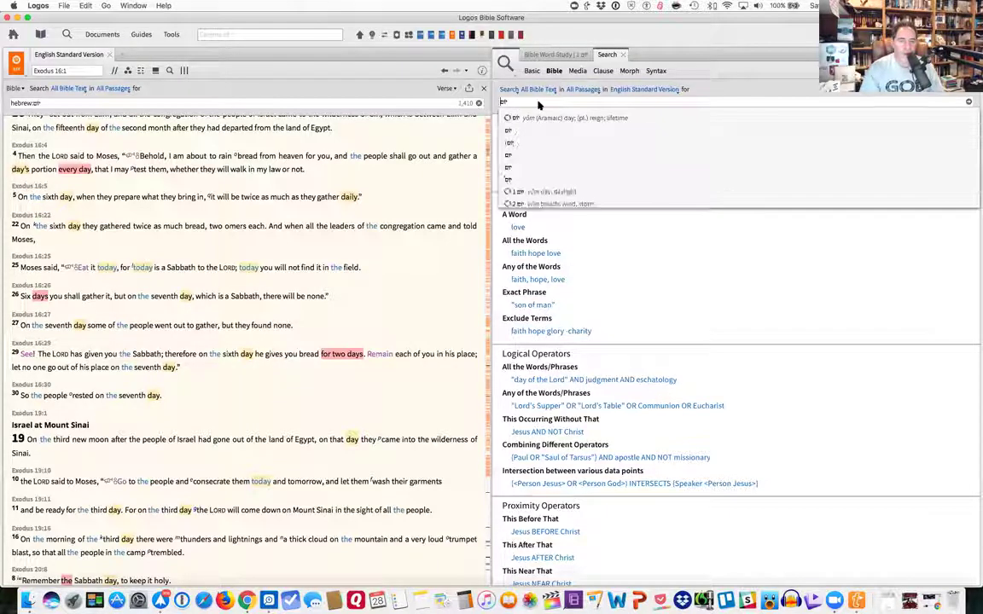
left_click(525, 119)
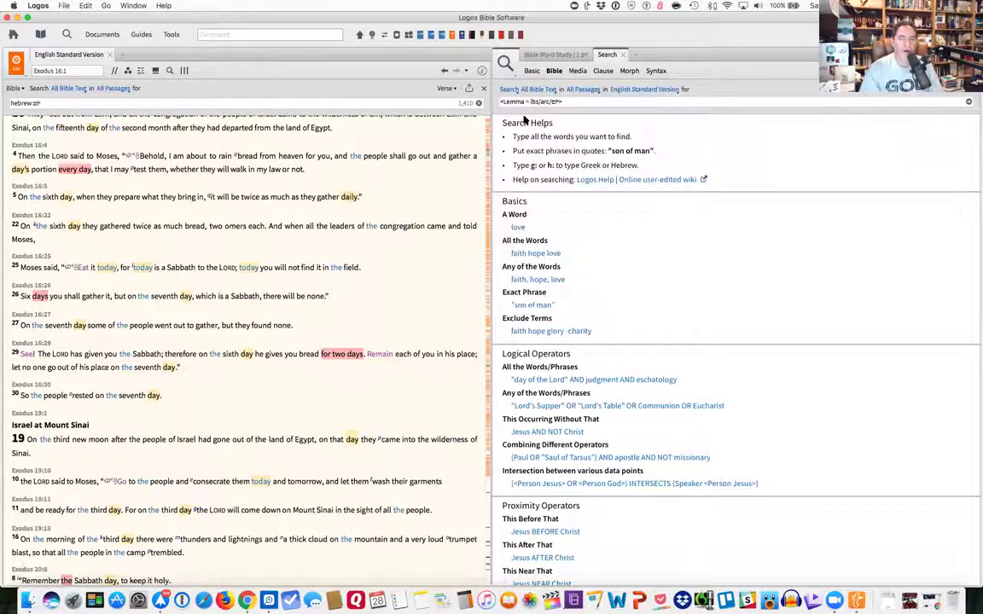
key("Return")
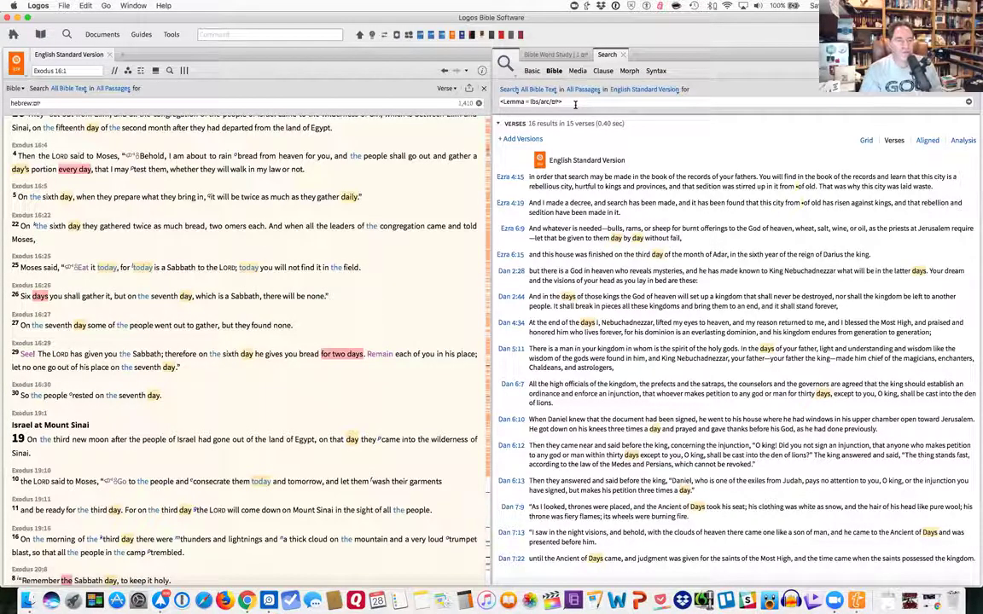
left_click(563, 57)
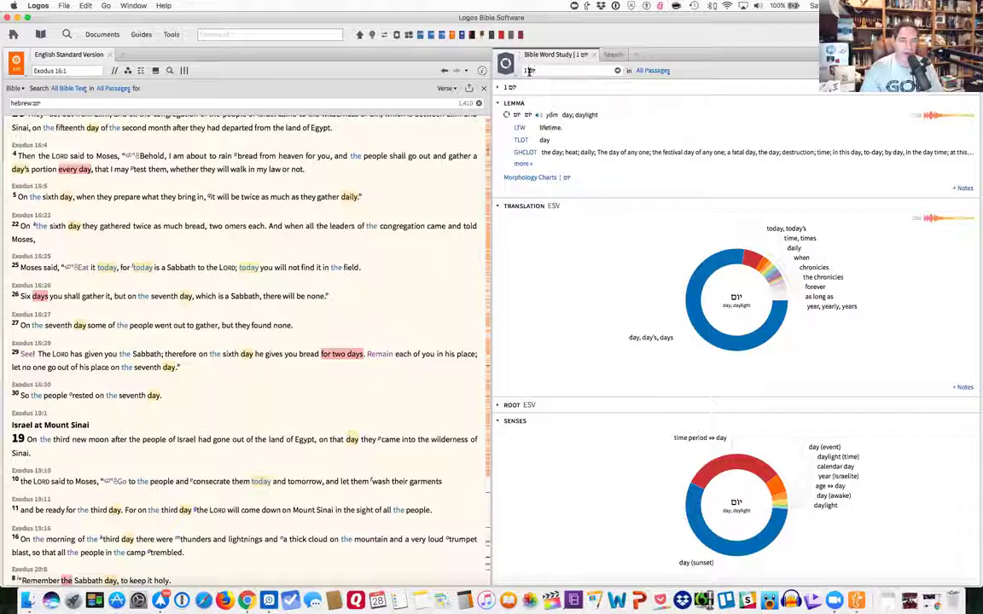
left_click(611, 56)
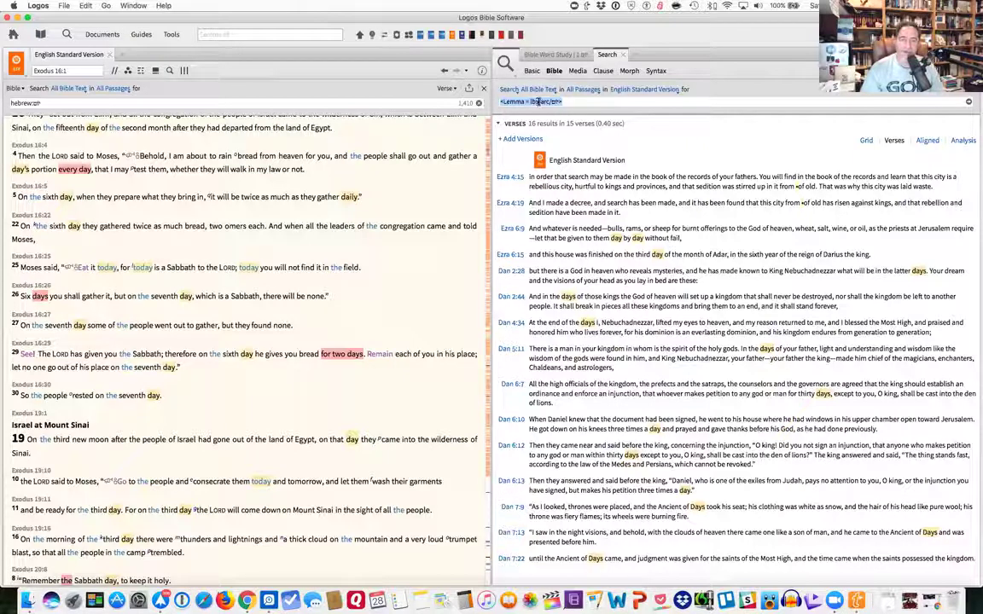
Step: Try the shortened query h:יום in the English Standard Version's inline search
left_click(23, 103)
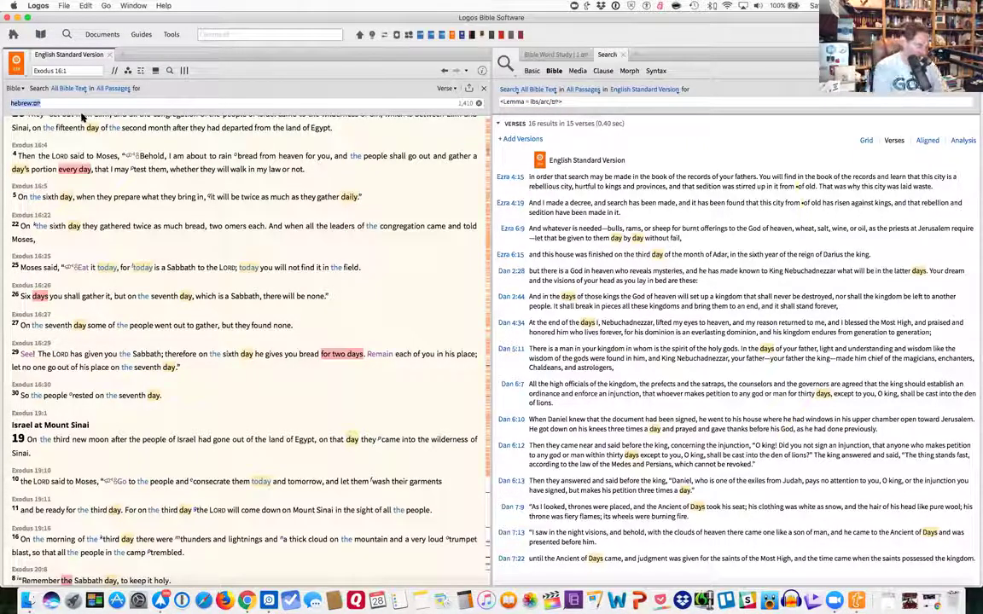
type("h")
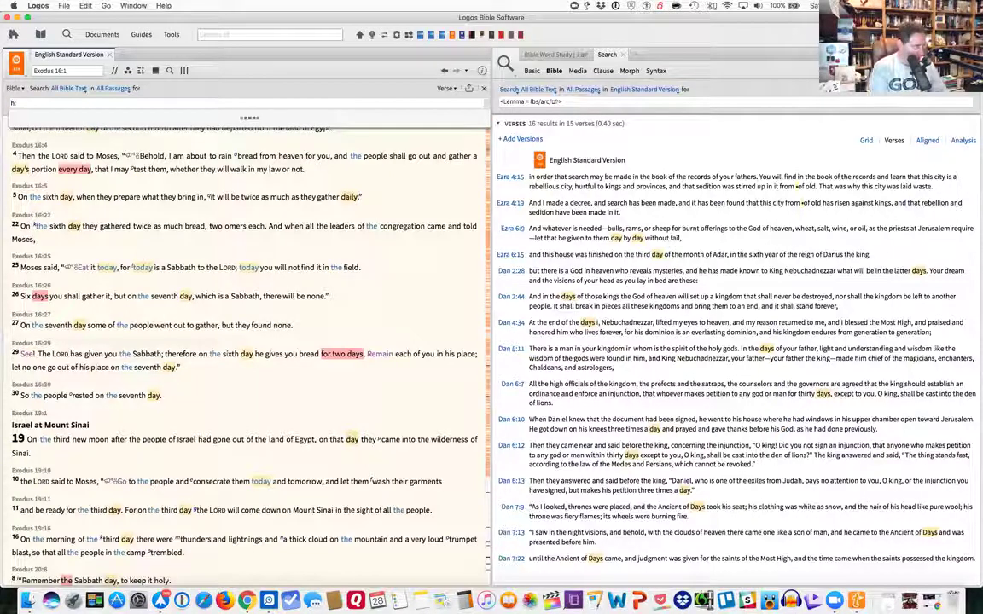
type(":ywm")
key("Escape")
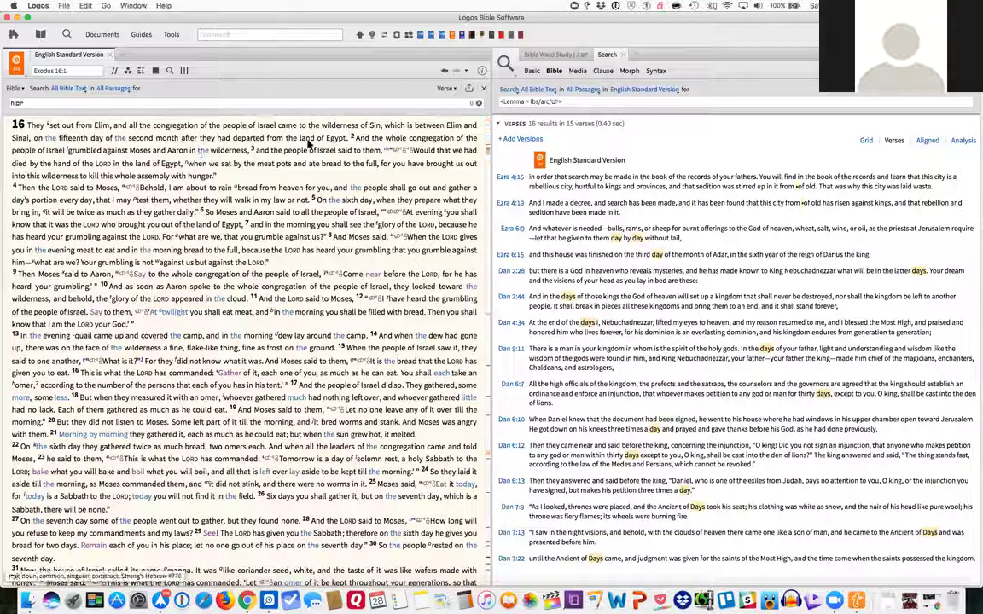
type("מ")
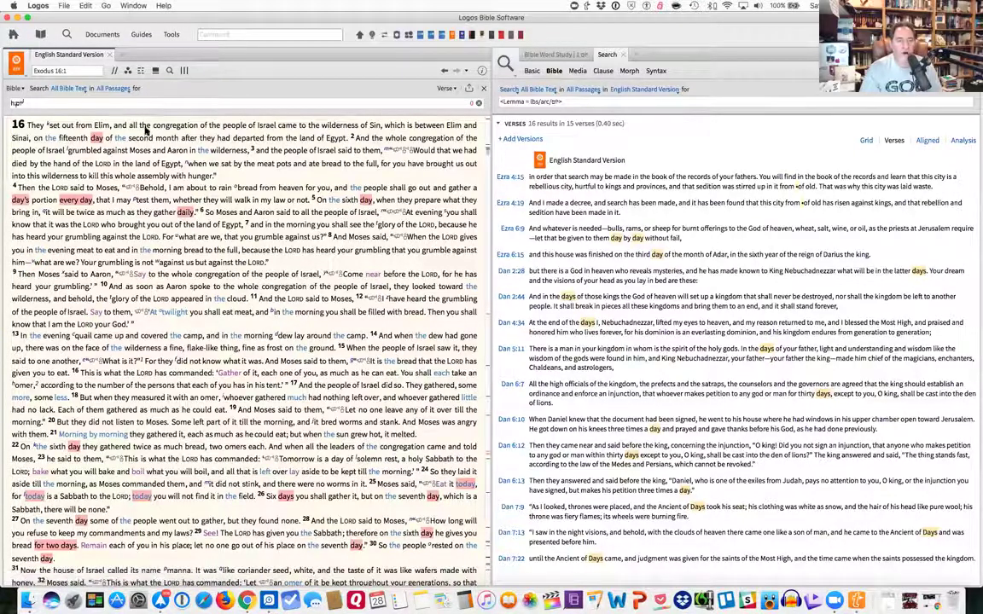
left_click(571, 102)
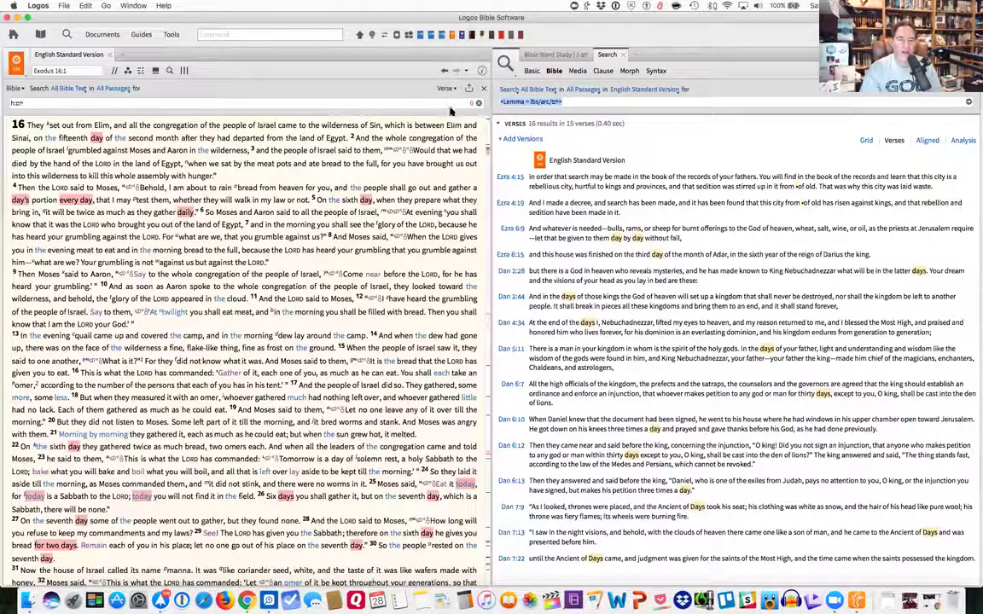
Step: Replace the inline search query with the Aramaic lemma <Lemma = lbs/arc/יום>, picked from the suggestions
left_click(479, 103)
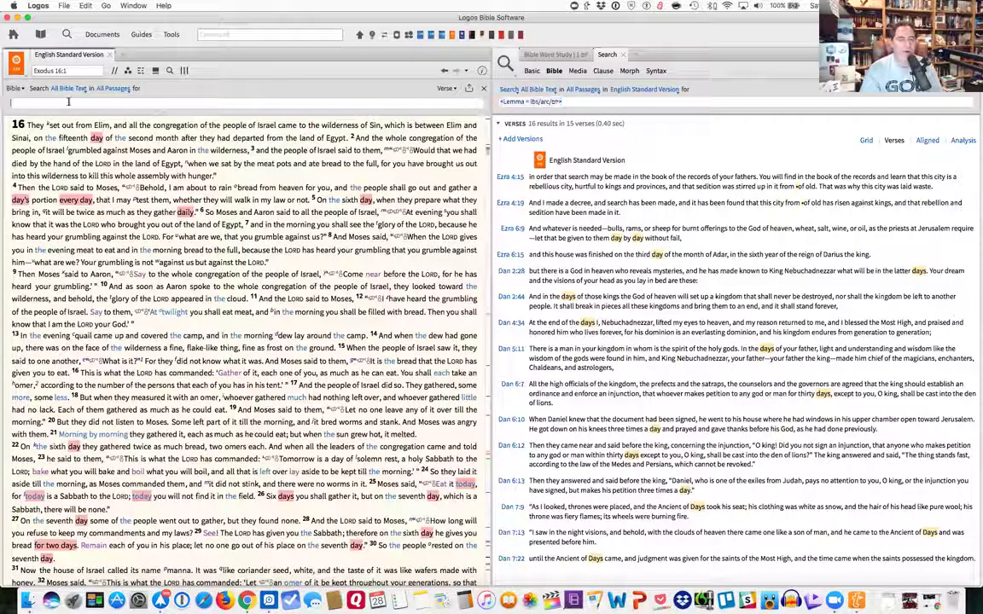
type("<יום")
left_click(20, 122)
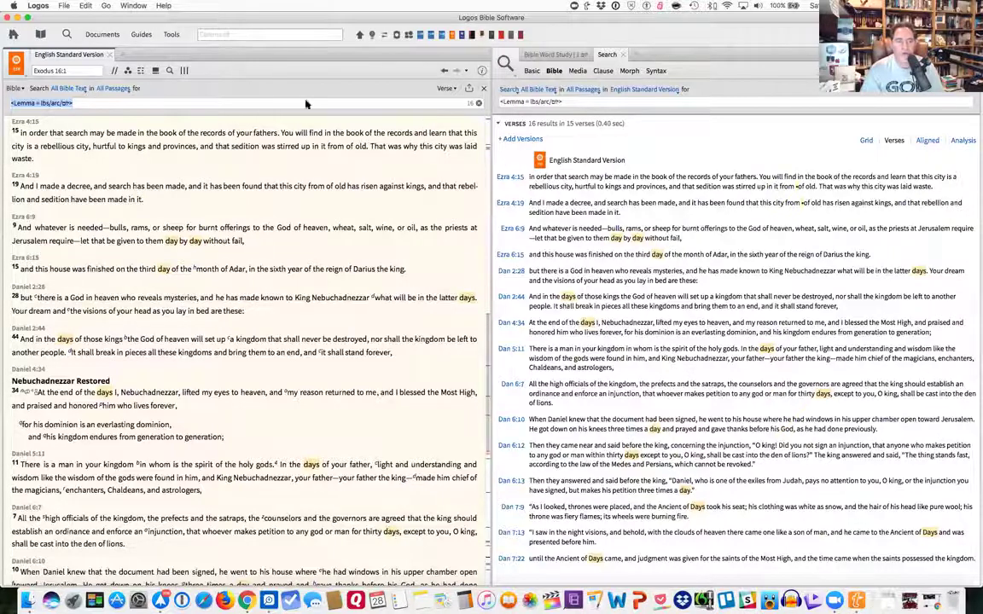
Step: Replace the inline search query in the English Standard Version with Hebrew:יום and run it
left_click(82, 103)
triple_click(24, 103)
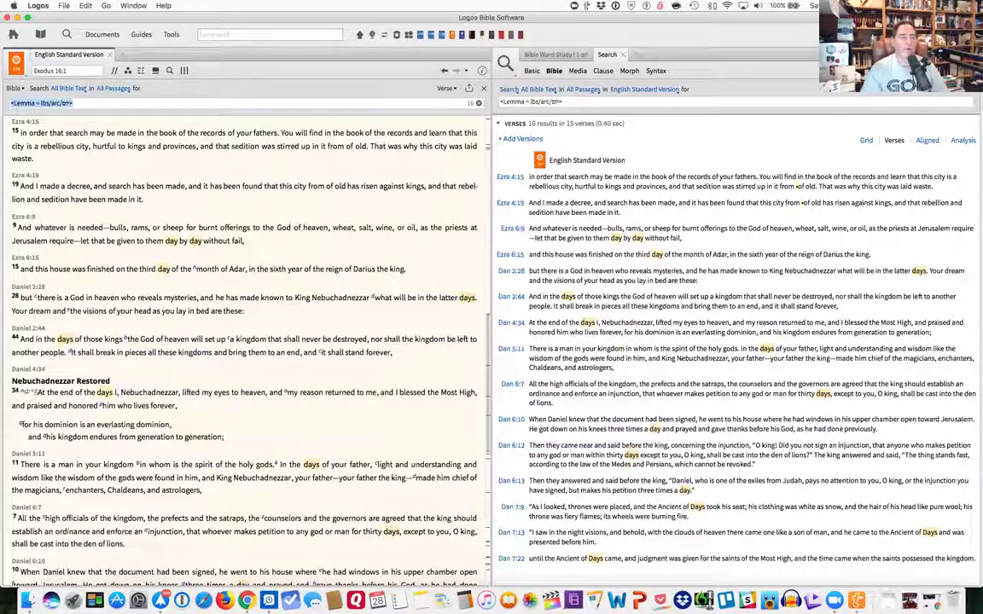
type("H")
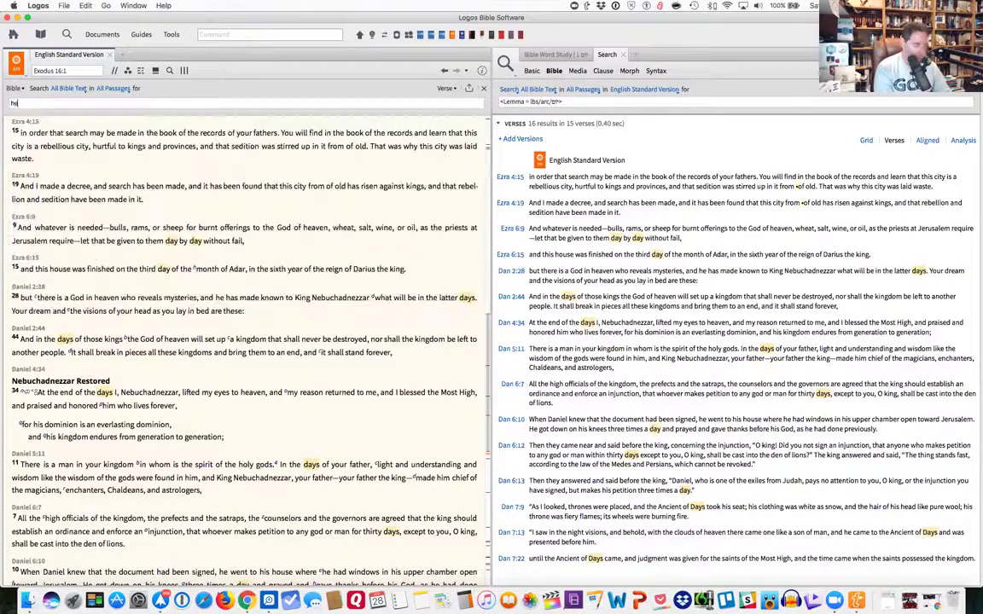
type("ewbrew")
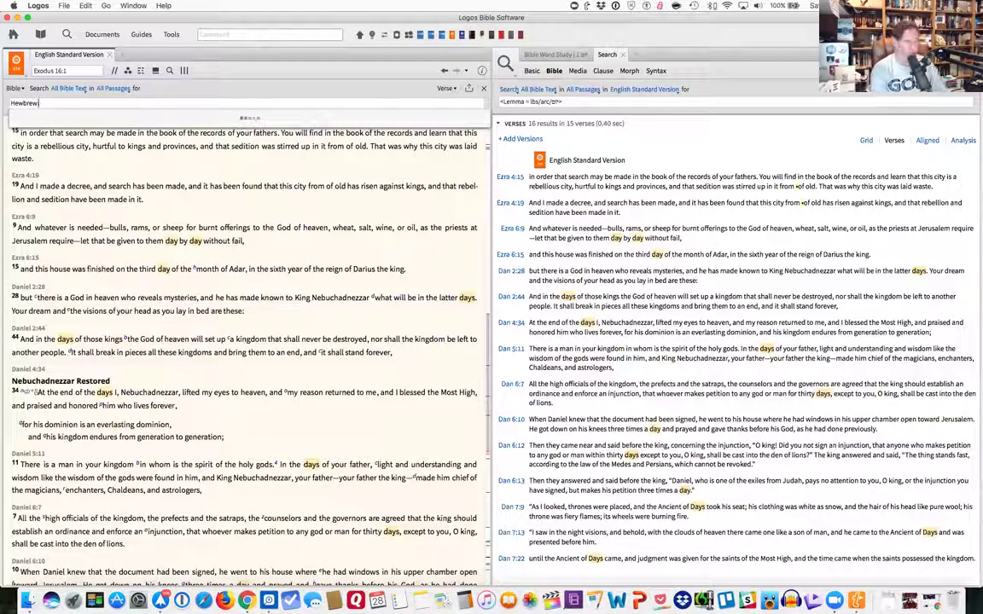
type(":יום")
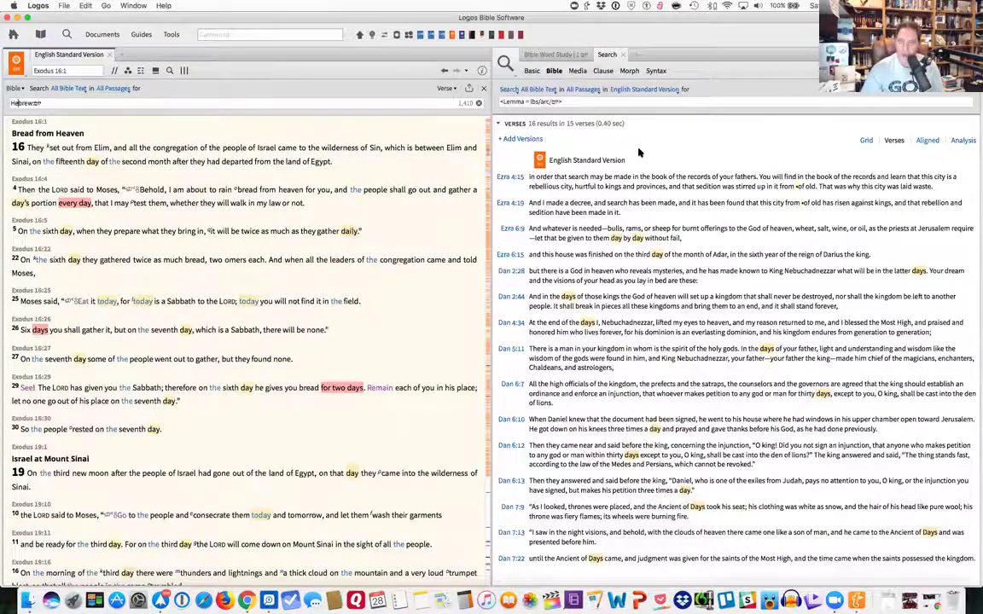
Step: Replace the query in the separate Bible search of the English Standard Version with Hebrew:יום and run it
left_click(574, 102)
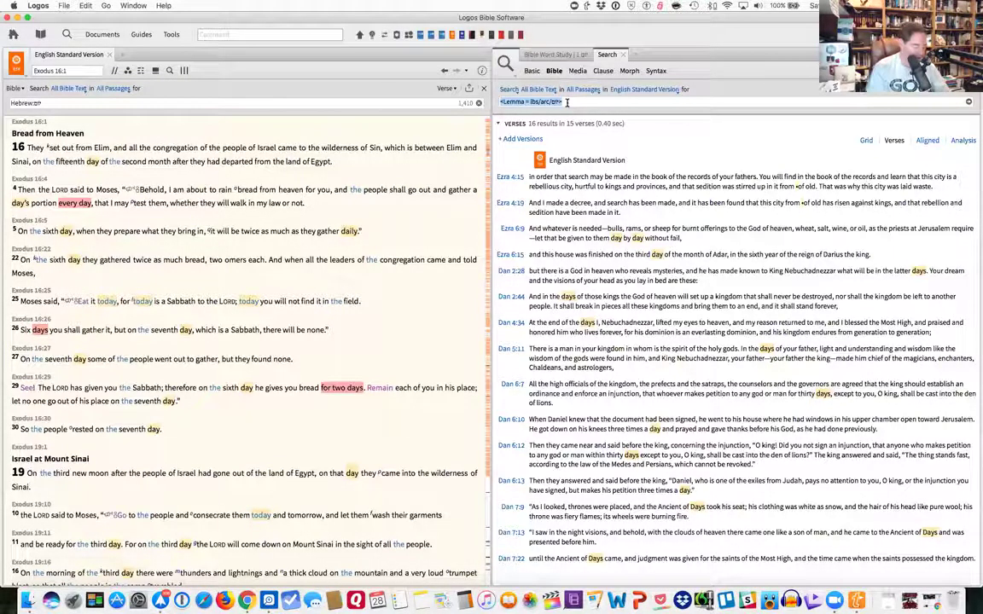
type("Hewb")
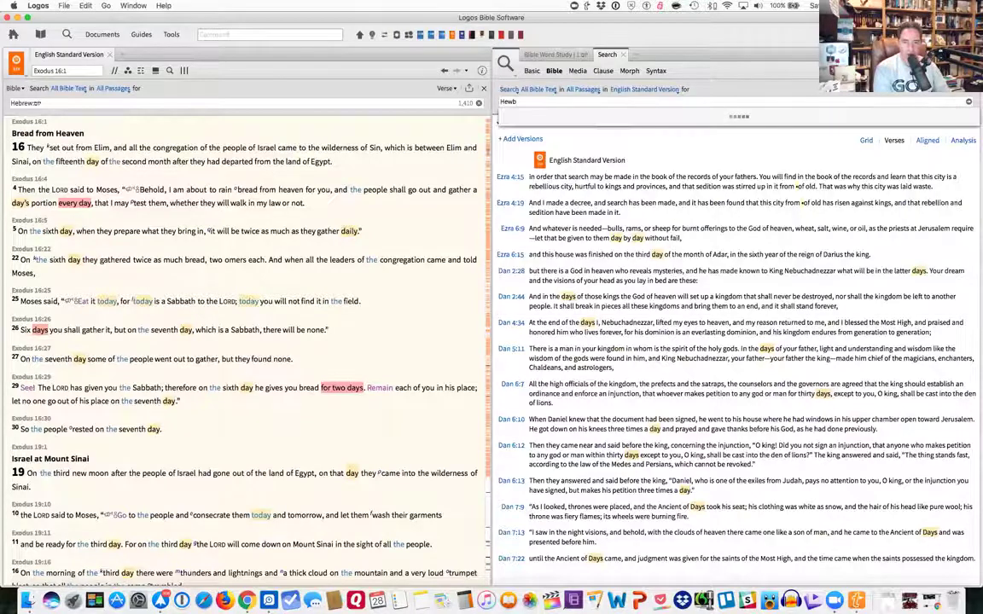
key("BackSpace")
type("brew")
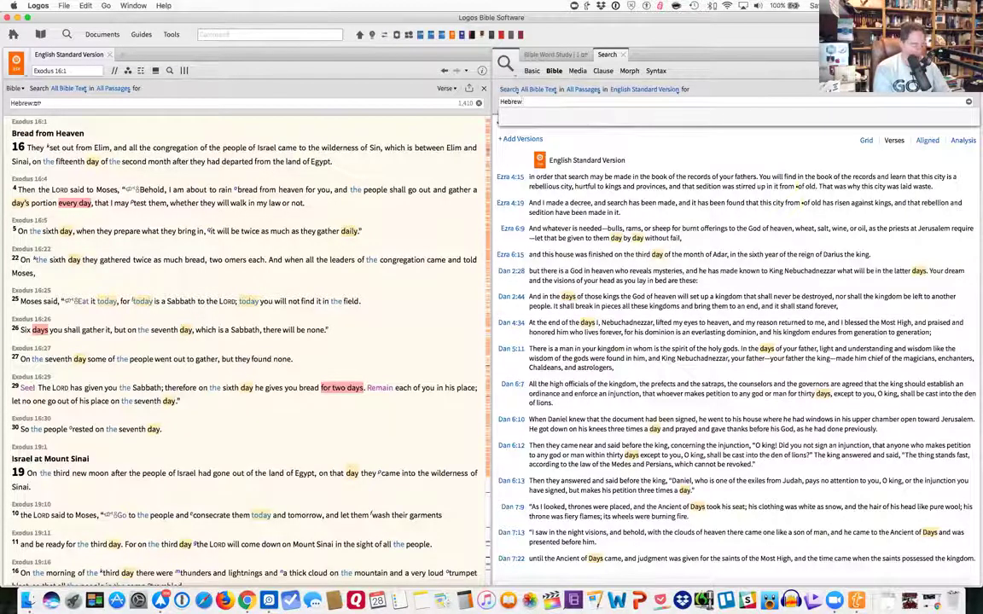
type(":יום")
key("Return")
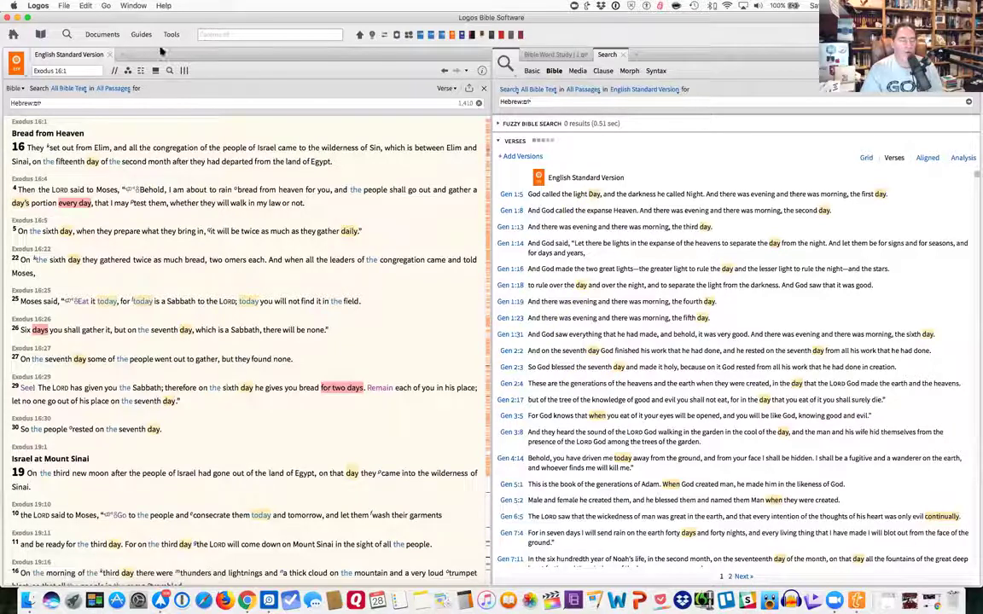
Step: Open the saved passage list "in ESV בֹּקֶר NEAR יוֹם OR עֶרֶב NEAR יוֹם" and copy its title without "in ESV"
left_click(109, 36)
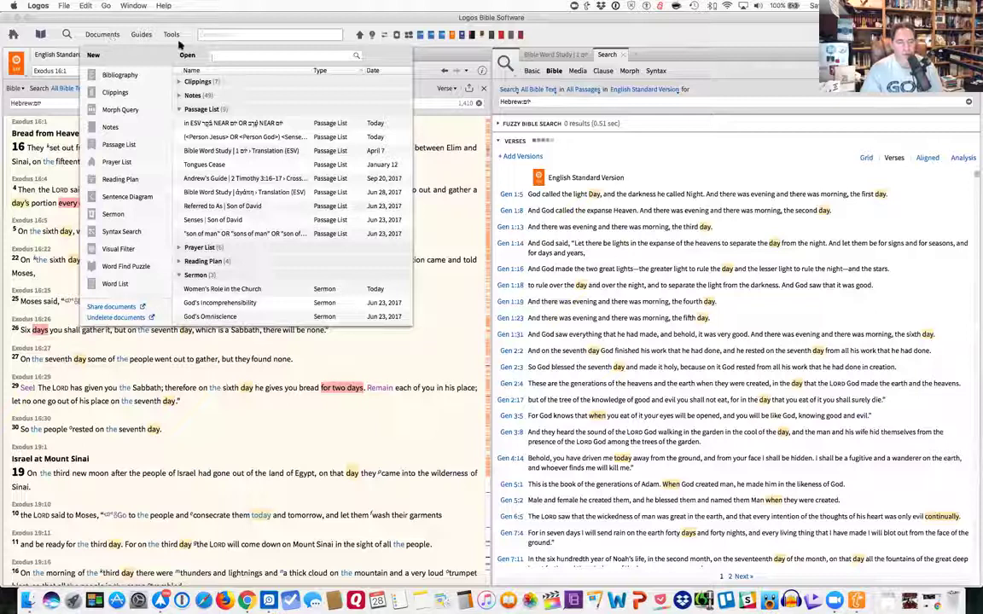
left_click(236, 124)
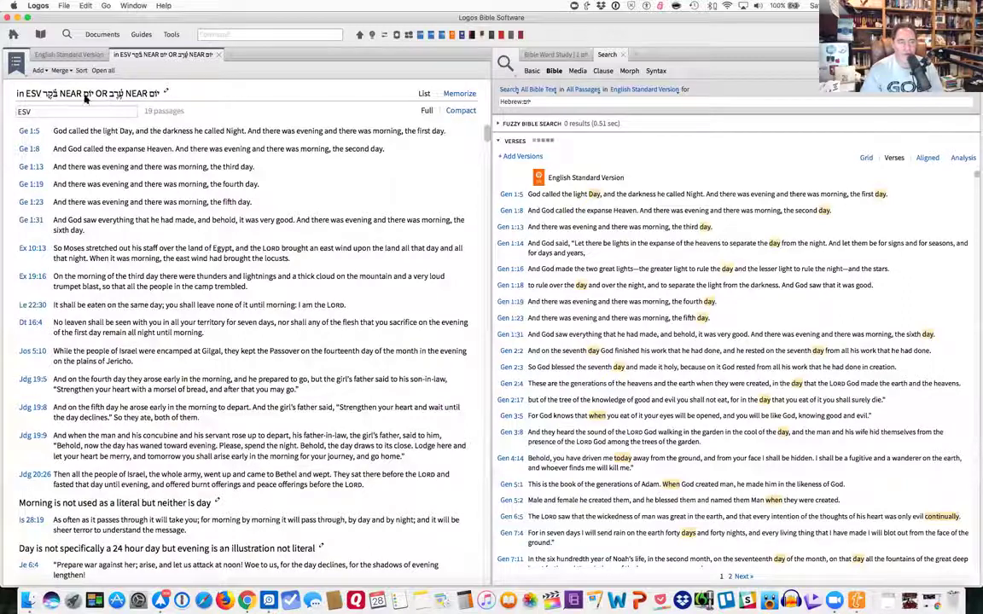
left_click(165, 91)
key("super+c")
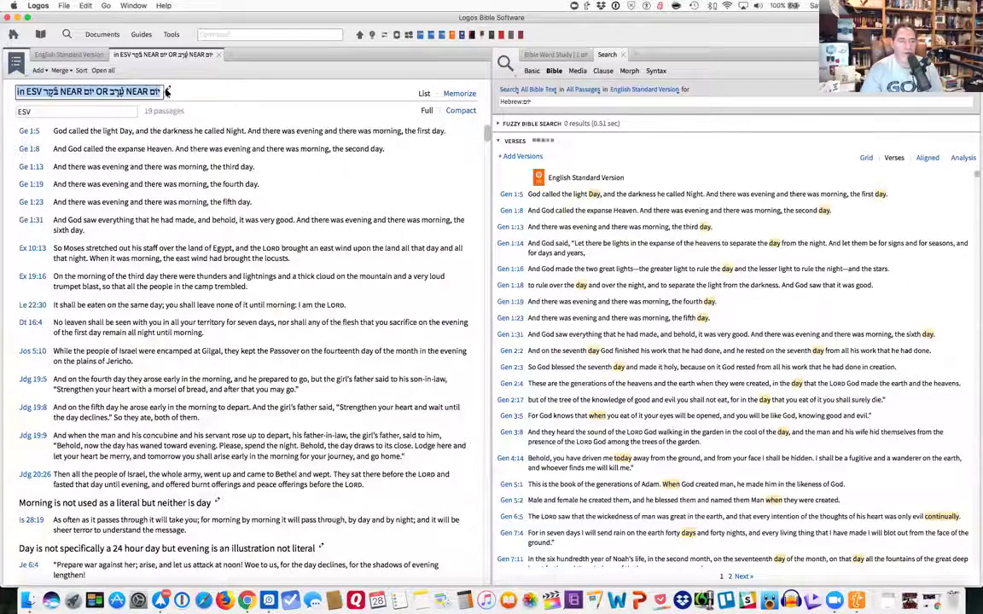
left_click(45, 91)
left_click_drag(45, 92, 209, 91)
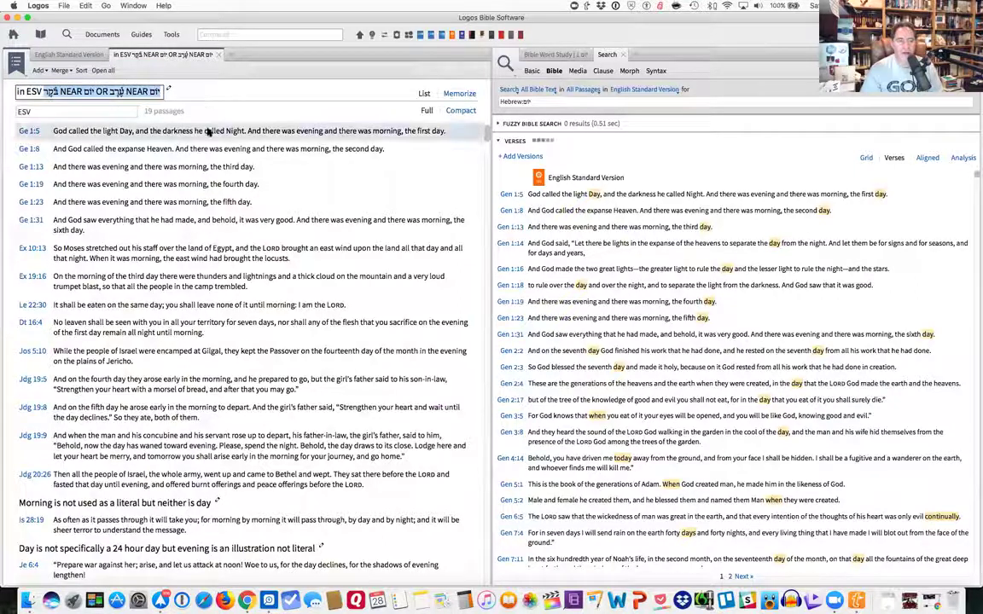
left_click(133, 92)
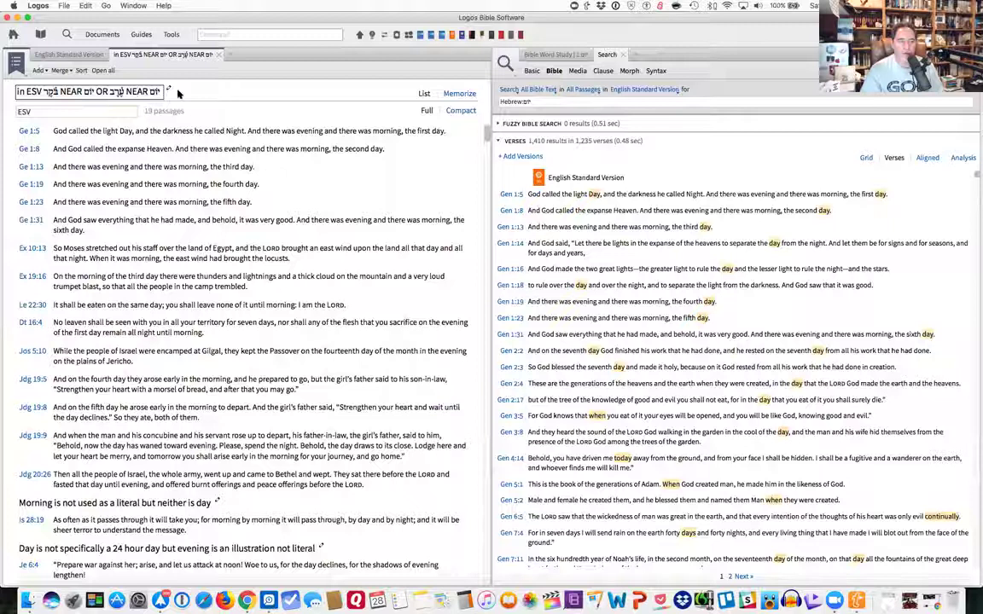
key("Return")
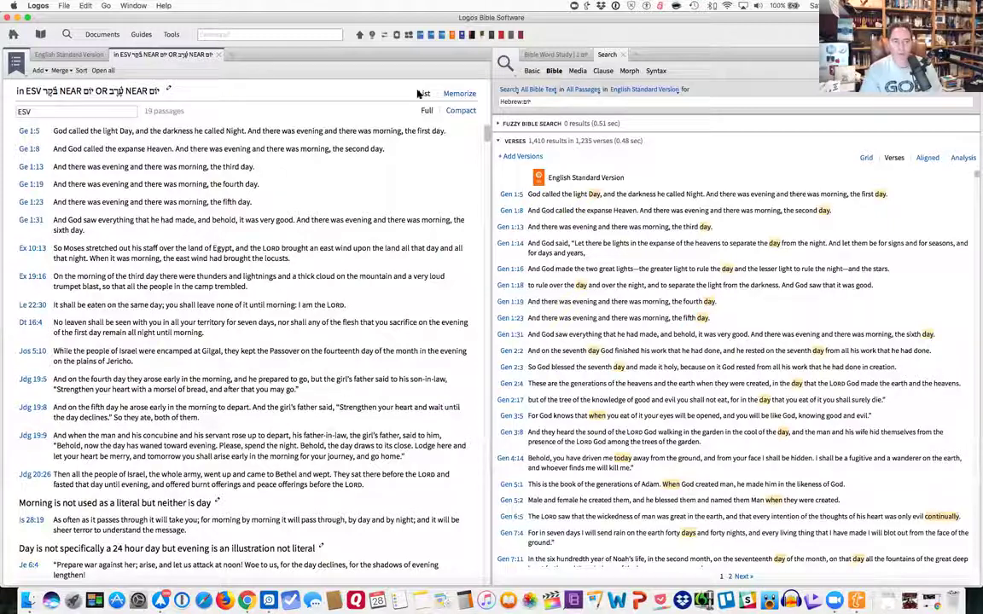
Step: Run the Bible search of the English Standard Version with the copied query בֹּקֶר NEAR יוֹם OR עֶרֶב NEAR יוֹם
left_click(543, 101)
key("super+v")
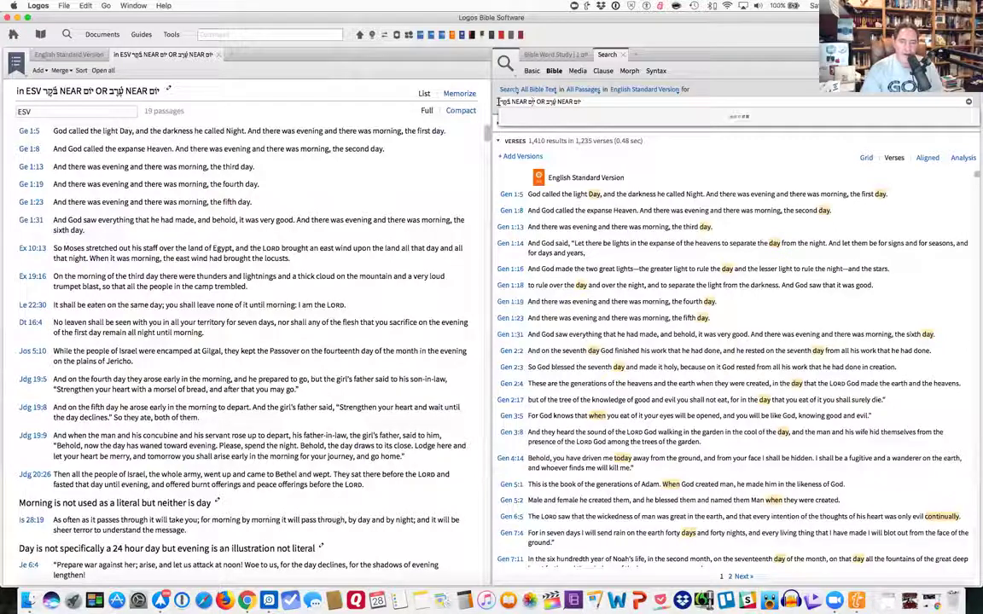
left_click(502, 102)
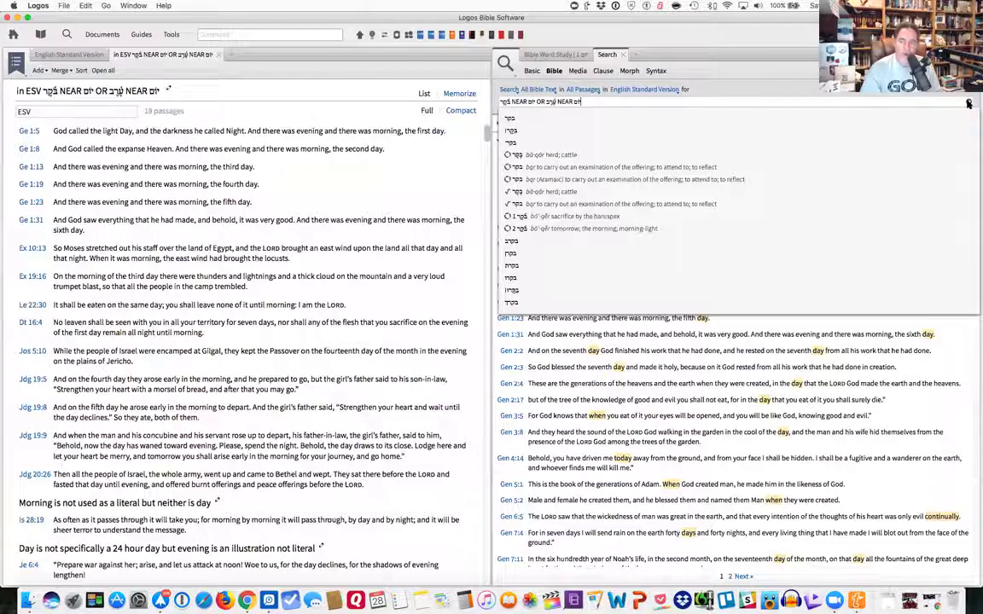
key("Return")
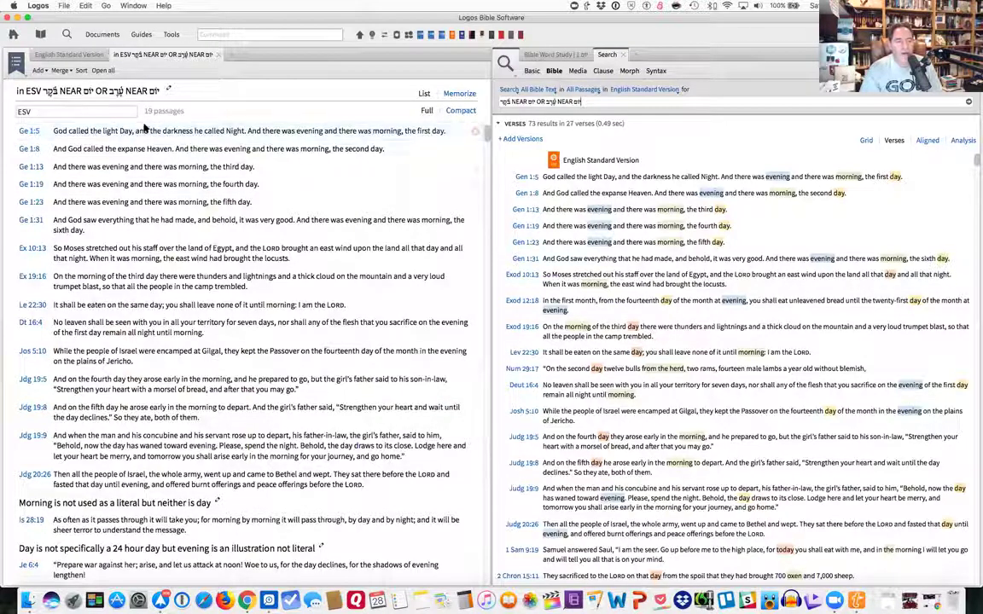
Step: Bring the English Standard Version text back into view and examine the verses found by the NEAR/OR search, from Genesis to Zechariah
left_click(75, 54)
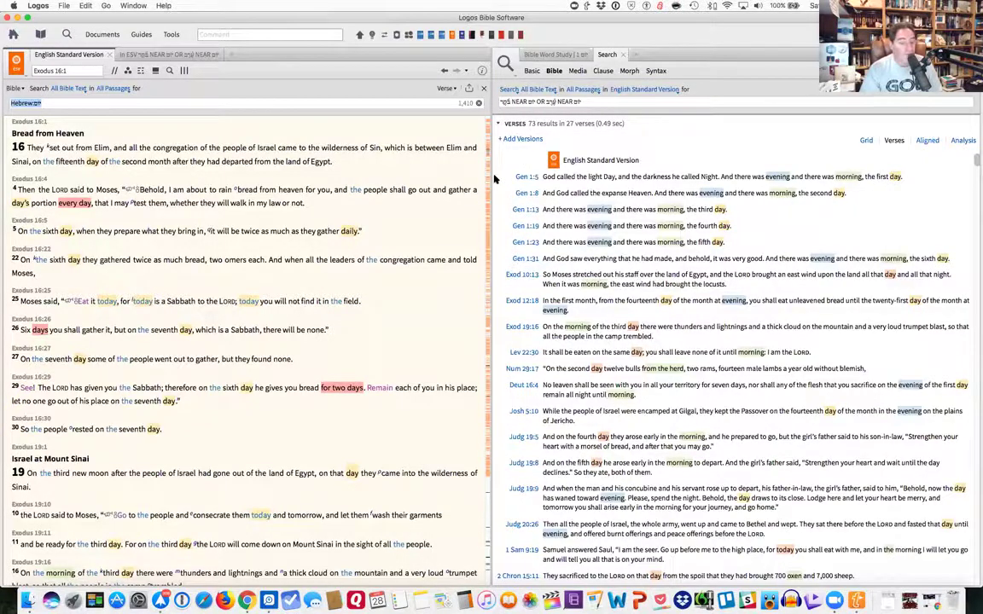
scroll(494, 180, "down", 1)
scroll(495, 180, "down", 9)
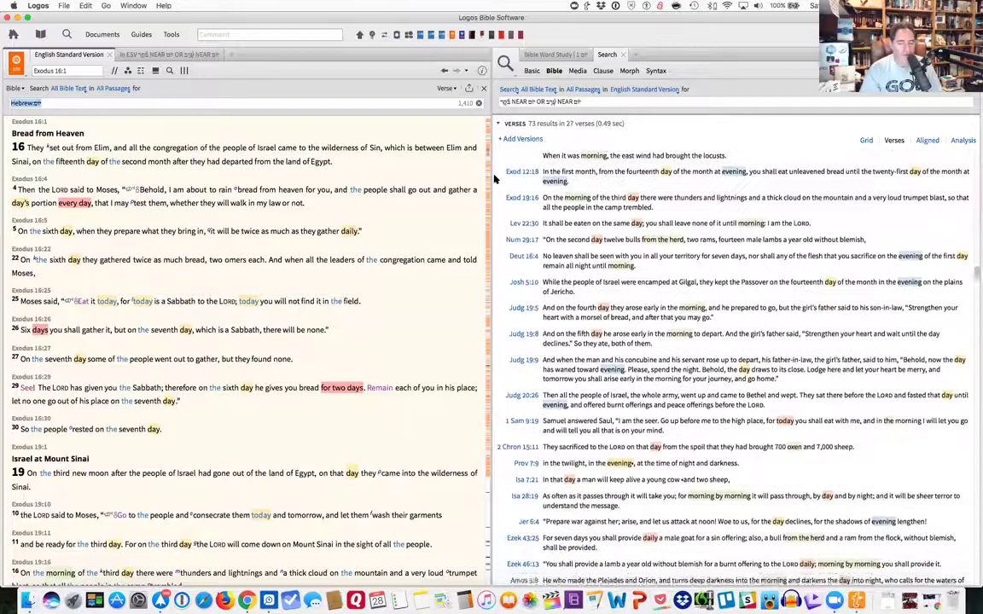
scroll(495, 179, "down", 1)
scroll(494, 179, "up", 3)
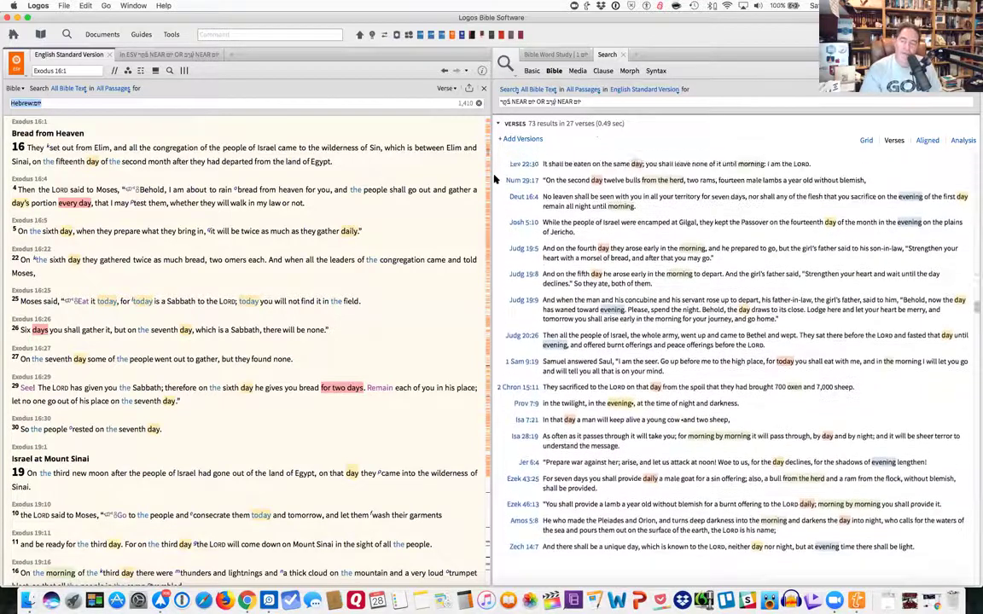
scroll(494, 180, "up", 7)
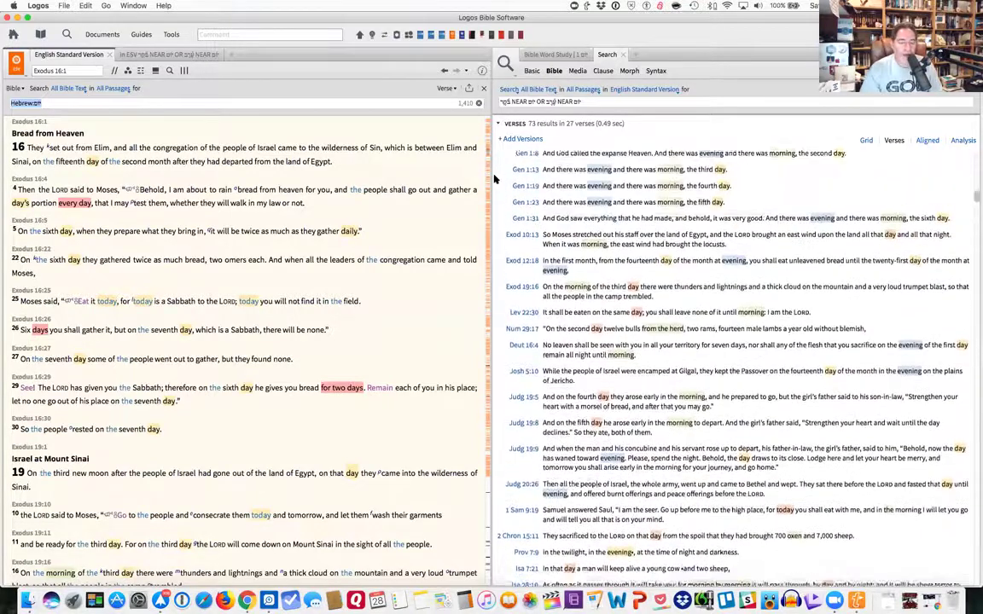
scroll(495, 179, "up", 1)
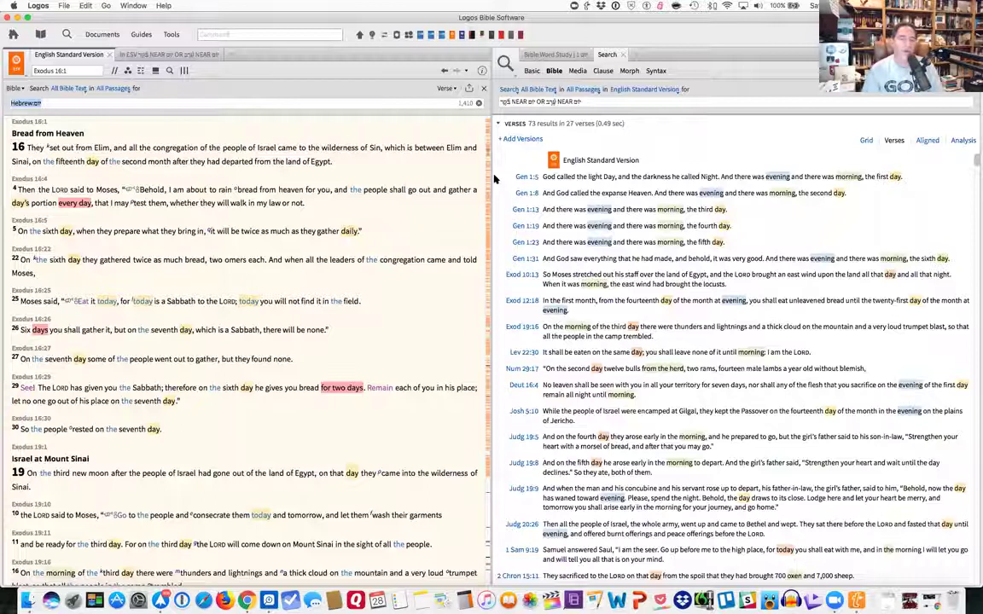
scroll(503, 181, "down", 3)
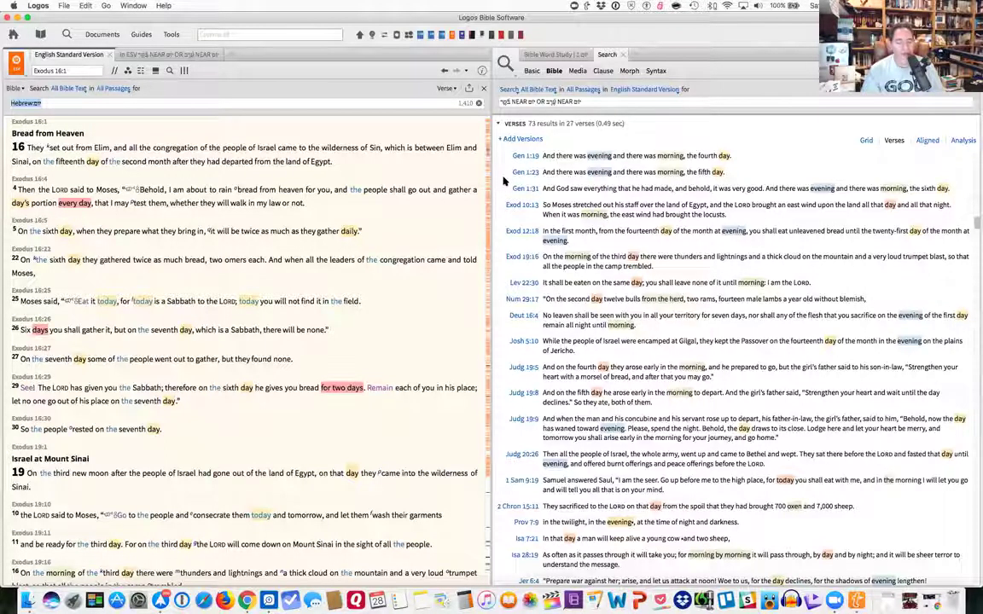
scroll(503, 181, "up", 3)
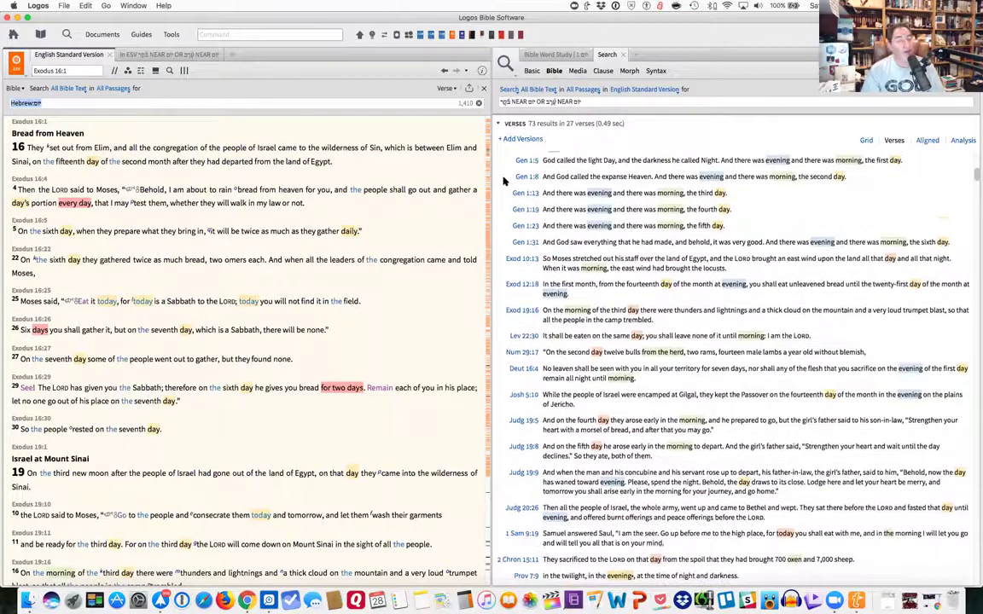
scroll(503, 181, "up", 1)
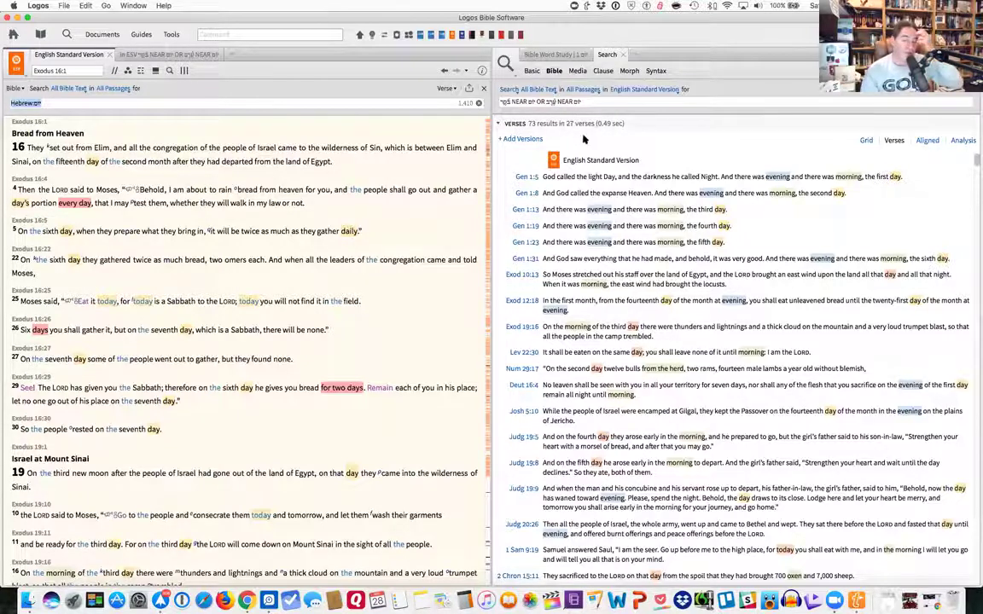
Step: Return to the saved passage list and compare its passages and headings with the verses in the Bible search results
left_click(170, 55)
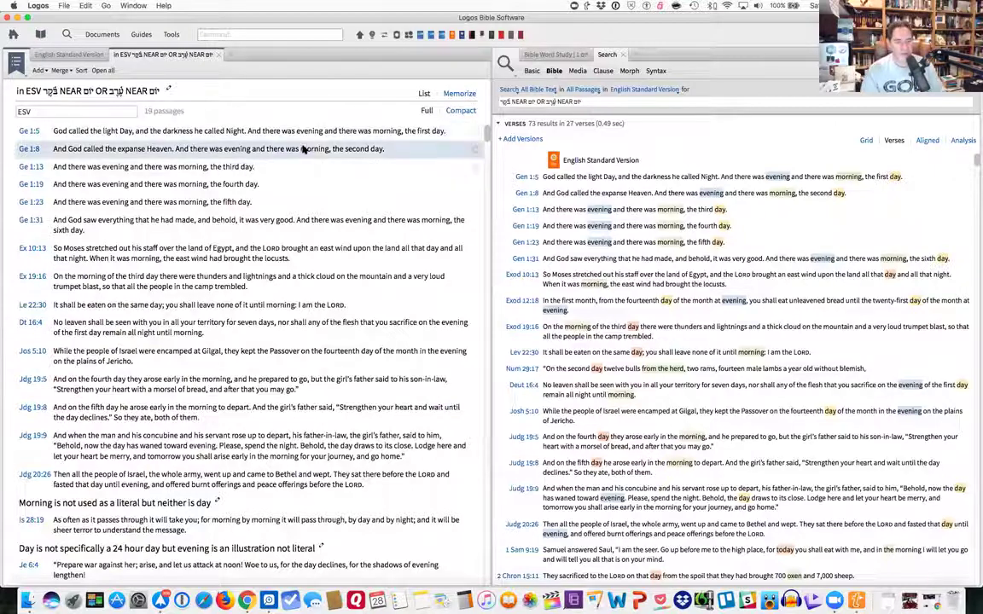
scroll(318, 208, "down", 2)
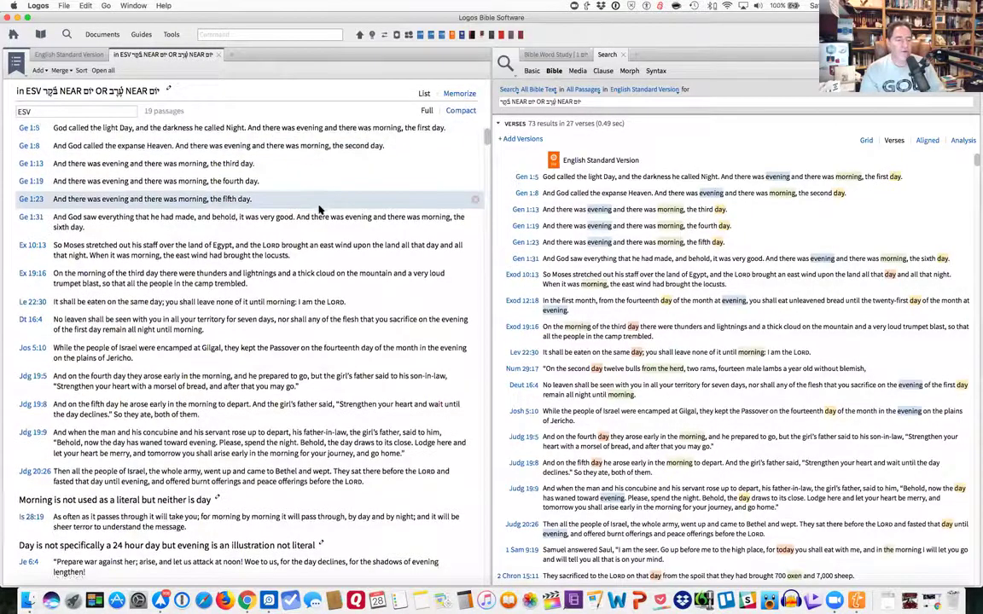
scroll(318, 208, "down", 2)
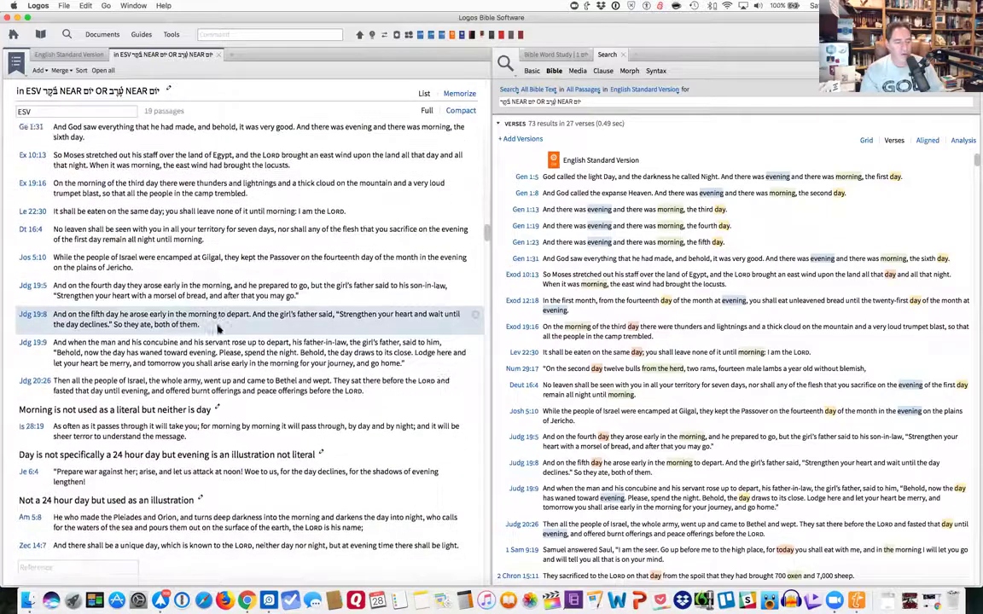
scroll(209, 304, "up", 3)
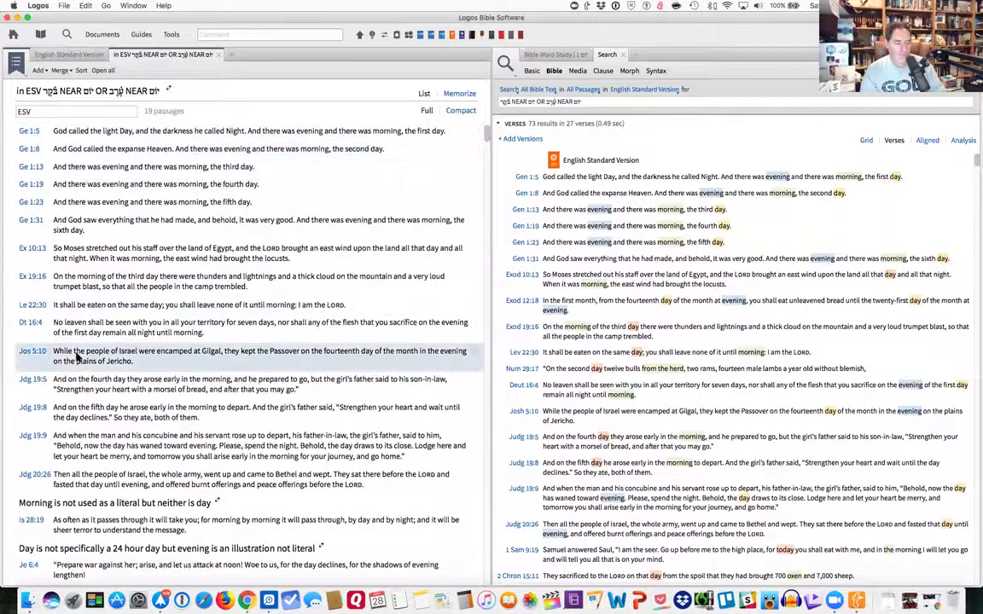
scroll(49, 480, "down", 5)
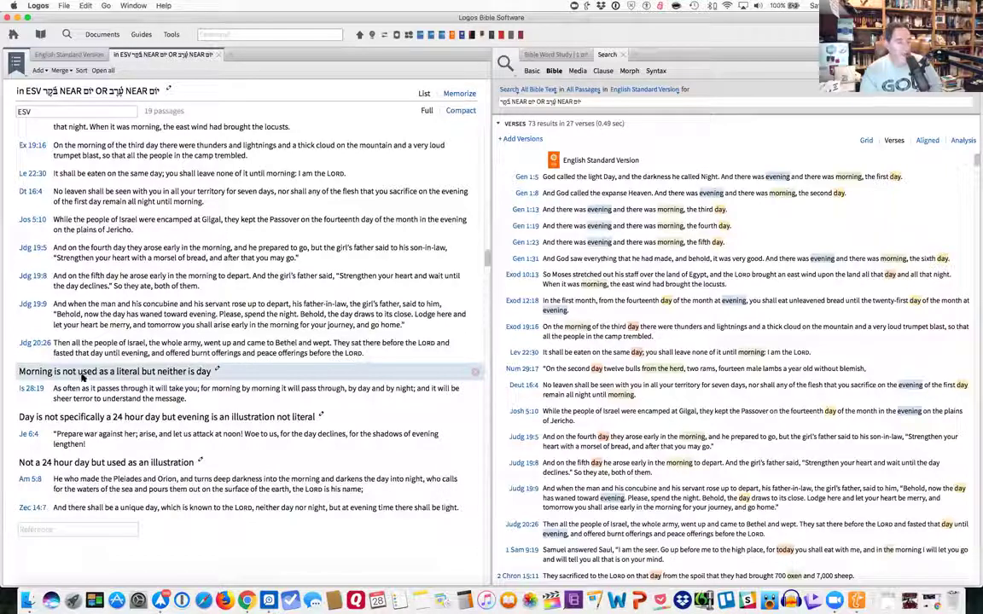
mouse_move(31, 391)
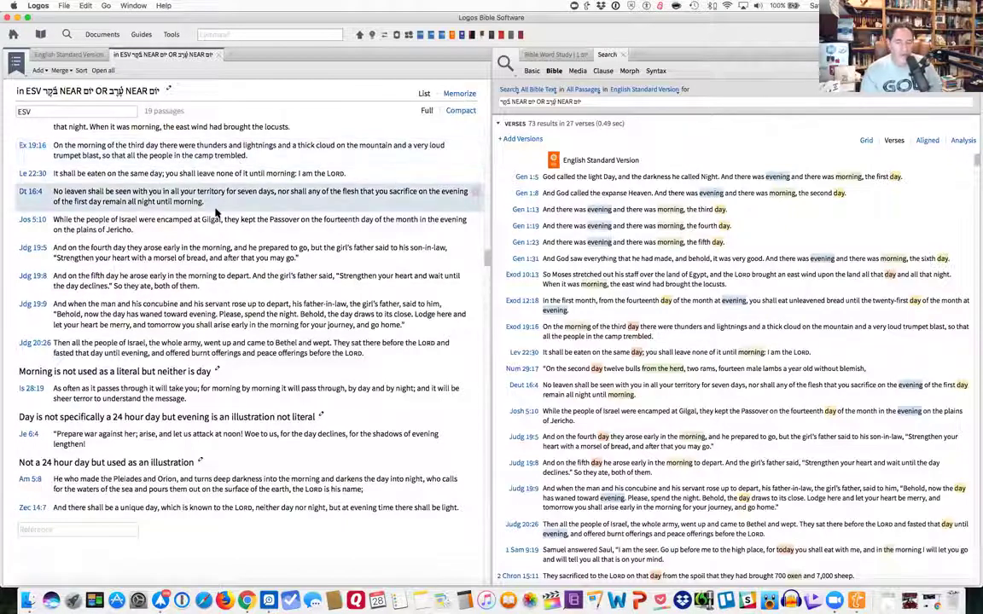
scroll(591, 369, "down", 1)
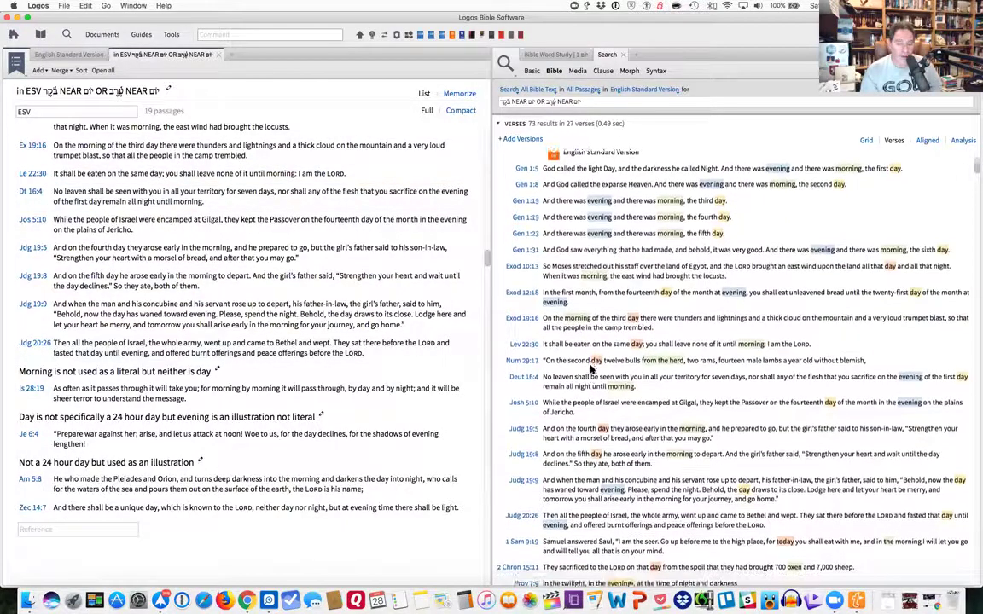
scroll(591, 368, "down", 5)
scroll(592, 369, "down", 2)
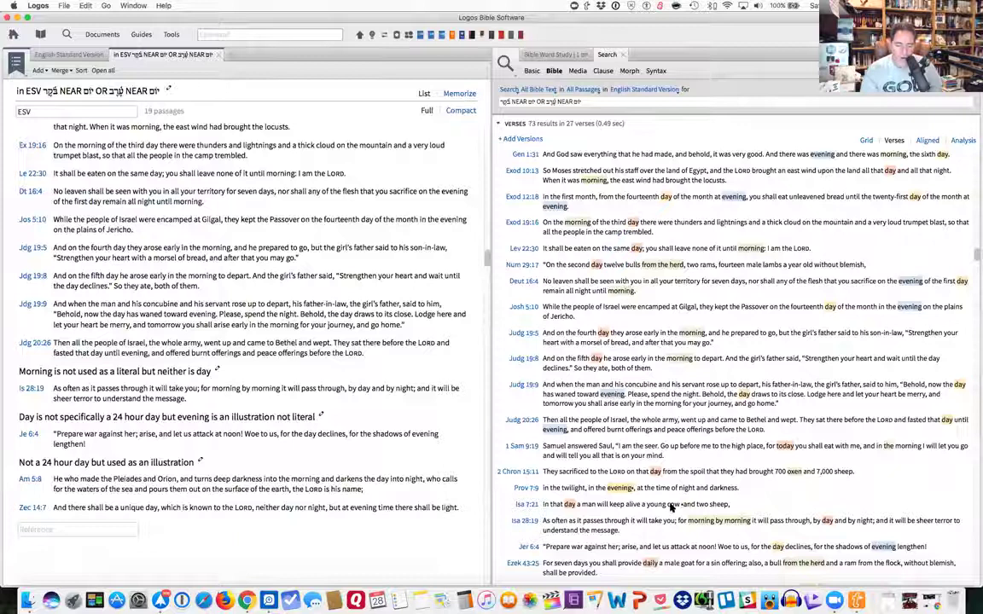
mouse_move(680, 507)
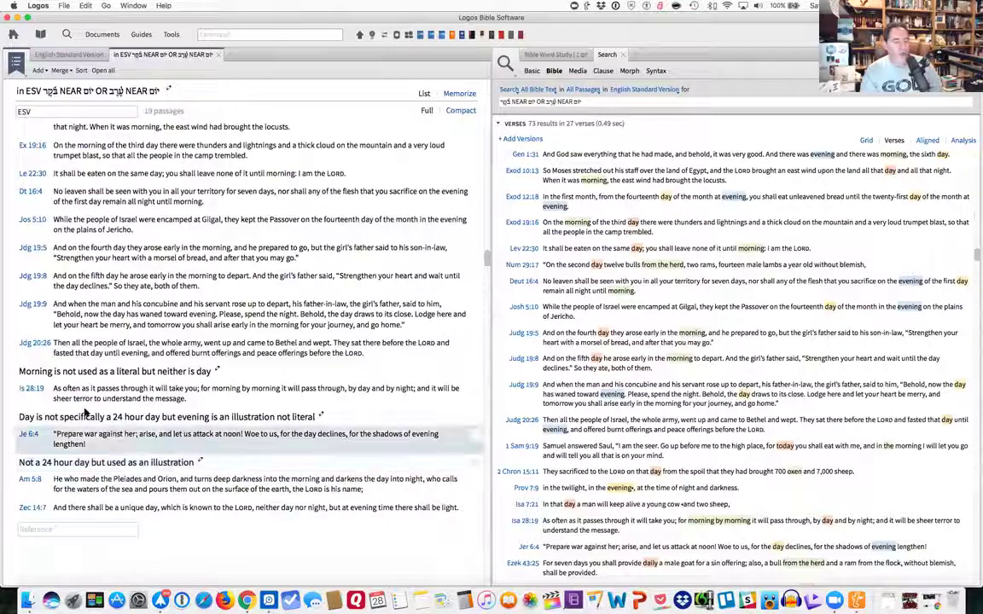
Step: Review the passage list from Genesis 1:5 to its nonliteral-use headings, and preview Jeremiah 6:4
scroll(124, 364, "up", 1)
scroll(170, 342, "up", 1)
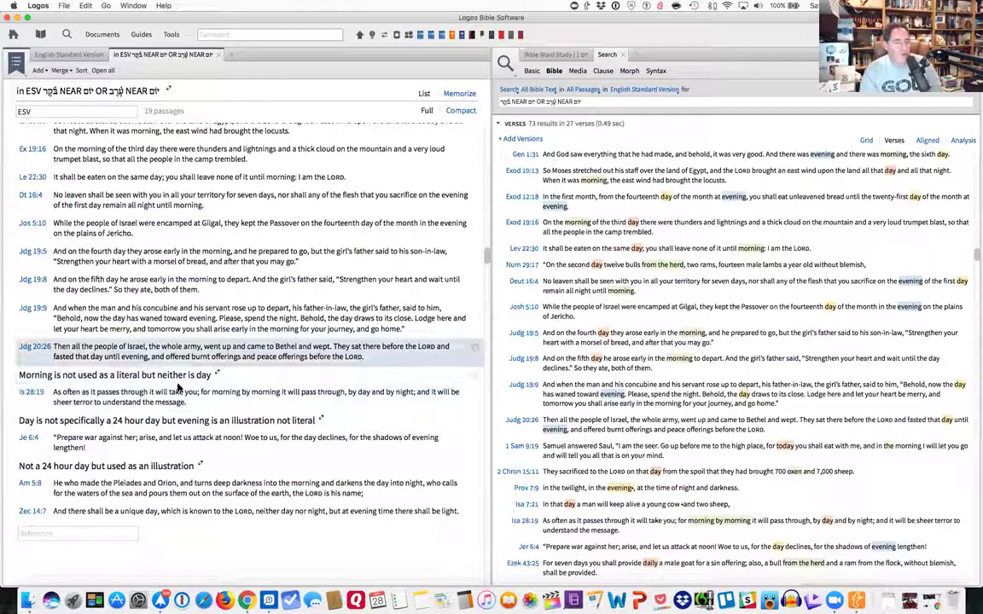
left_click_drag(485, 252, 487, 126)
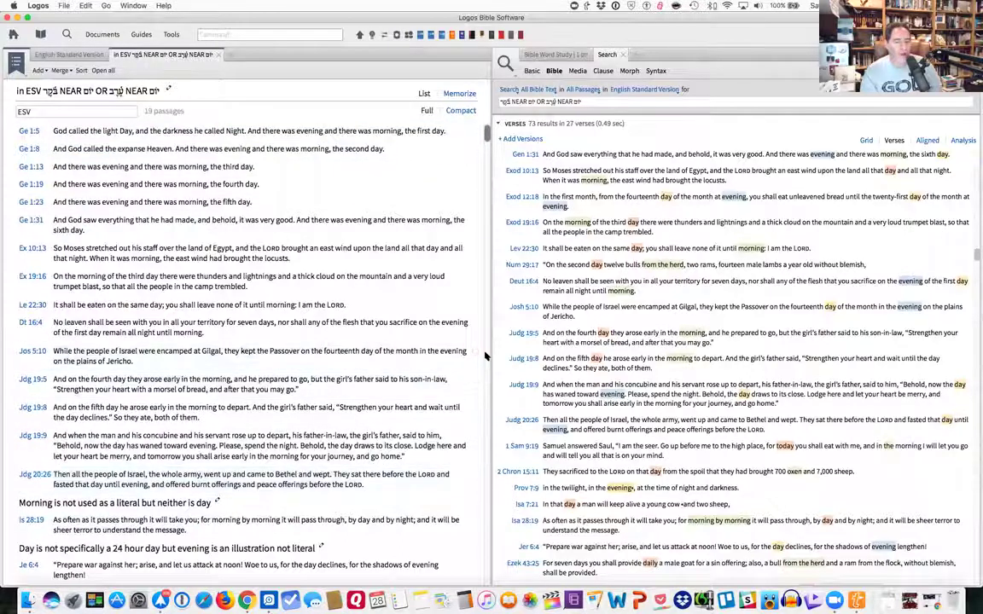
scroll(485, 356, "down", 15)
scroll(226, 209, "down", 1)
scroll(226, 208, "up", 5)
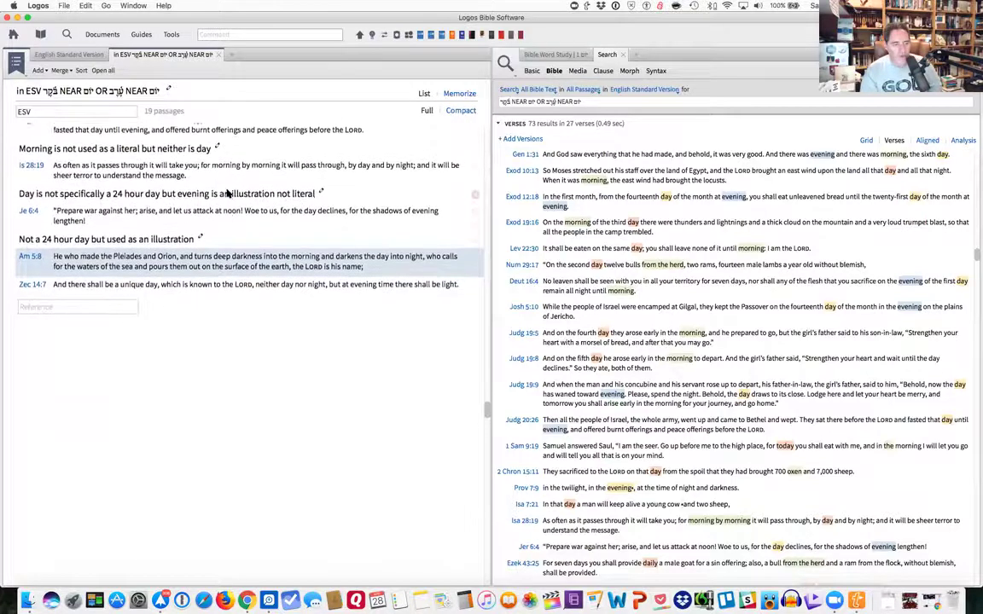
scroll(226, 194, "up", 5)
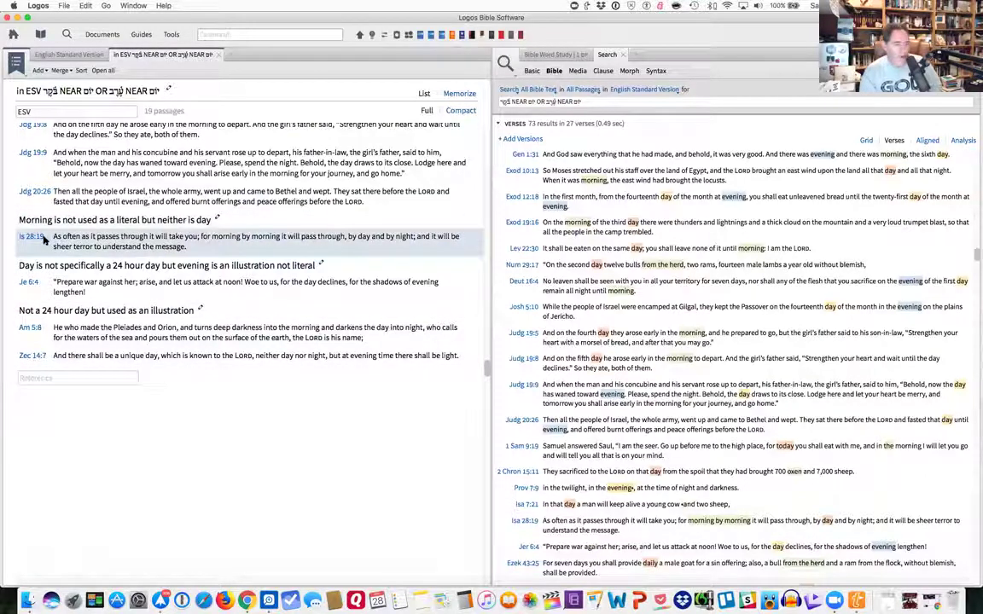
mouse_move(33, 287)
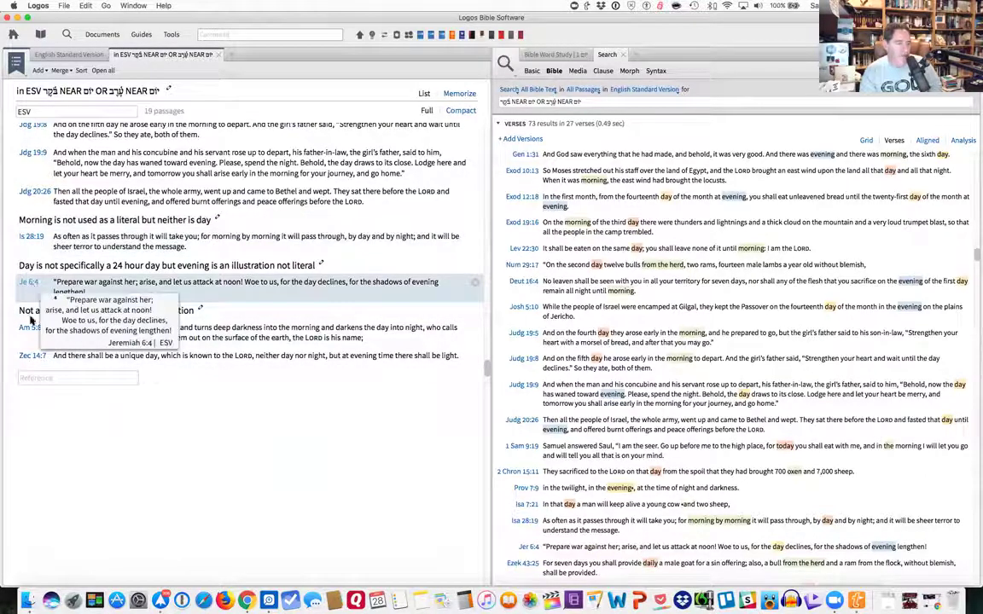
Step: Preview Amos 5:8 and Zechariah 14:7 in the passage list and review the listed passages back to Genesis 1:5
mouse_move(36, 336)
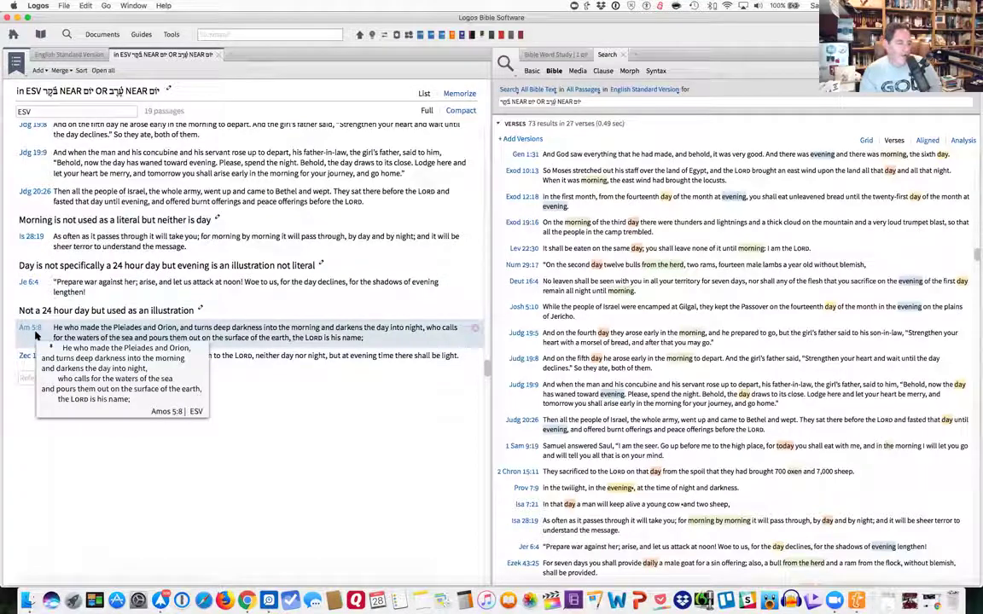
mouse_move(30, 364)
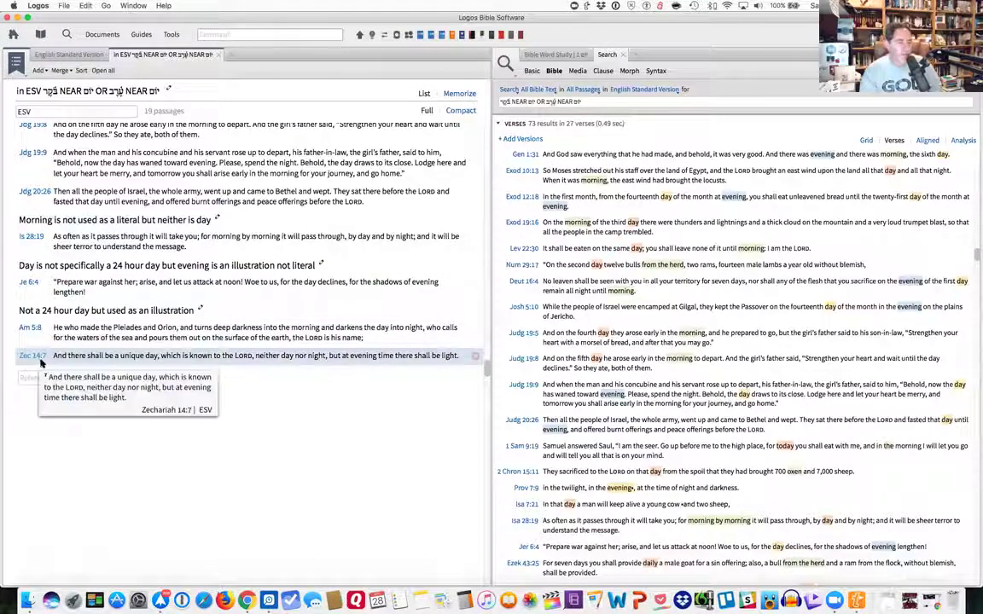
scroll(219, 207, "up", 1)
scroll(219, 207, "up", 10)
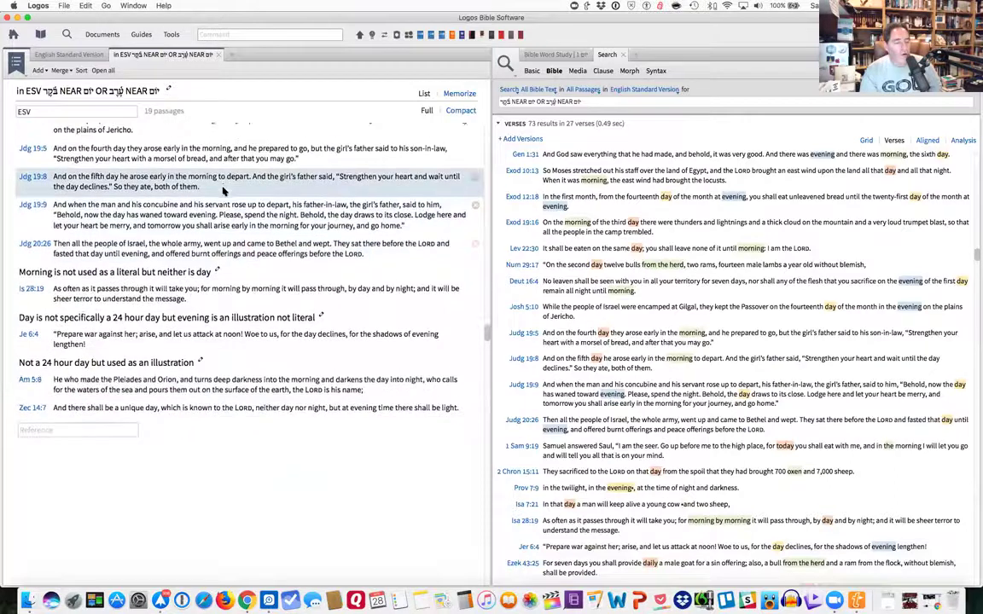
scroll(223, 191, "up", 5)
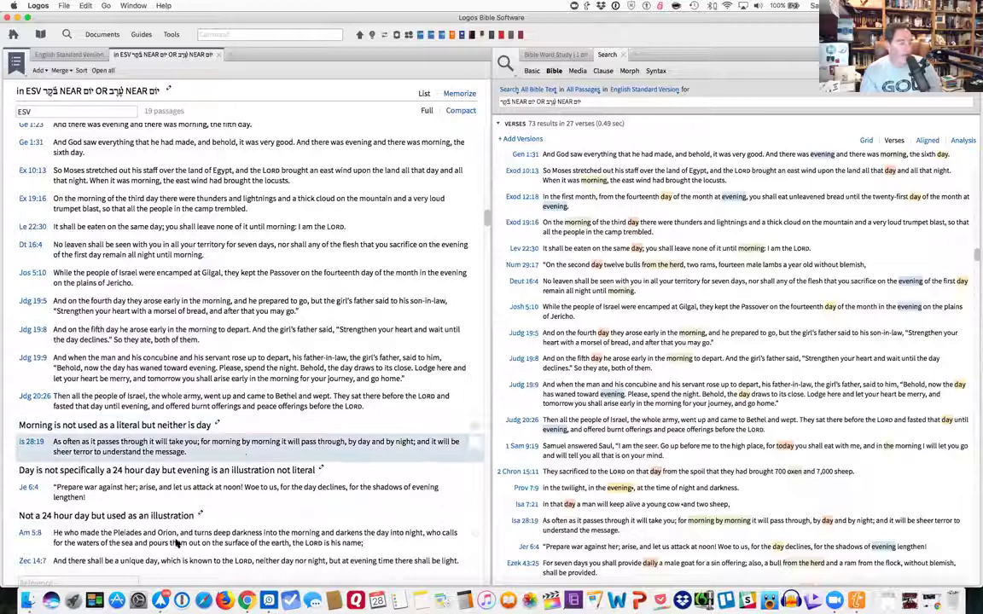
scroll(284, 368, "up", 5)
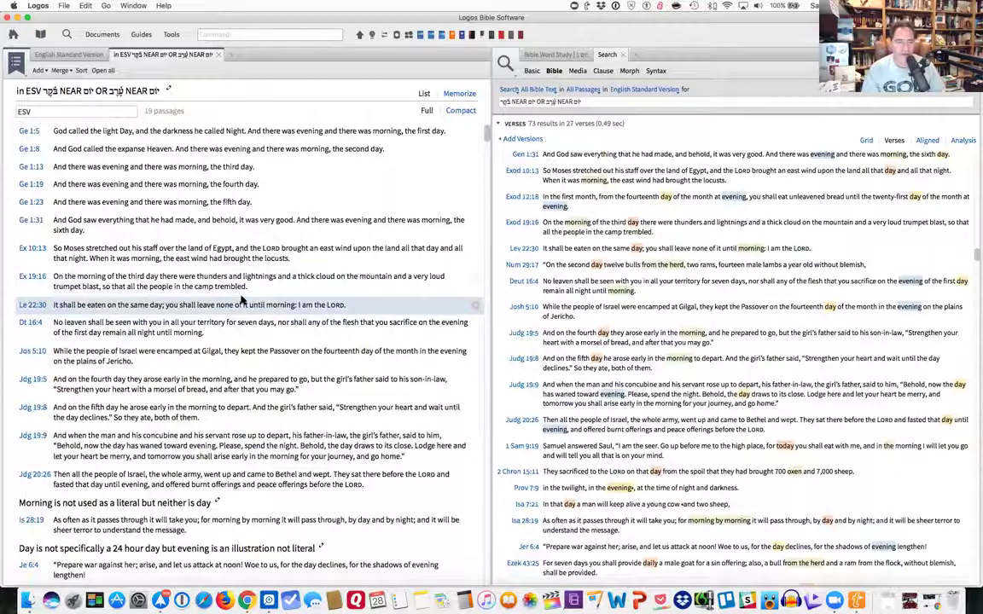
scroll(241, 350, "down", 3)
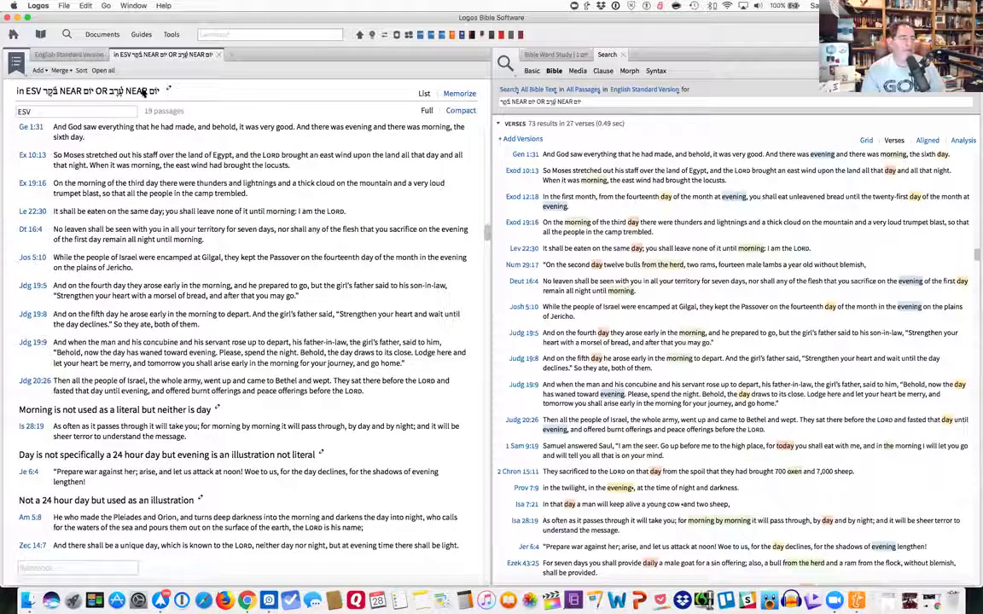
Step: Add "Morning and Evening near Day" after "in ESV" in the passage list's title
left_click(169, 89)
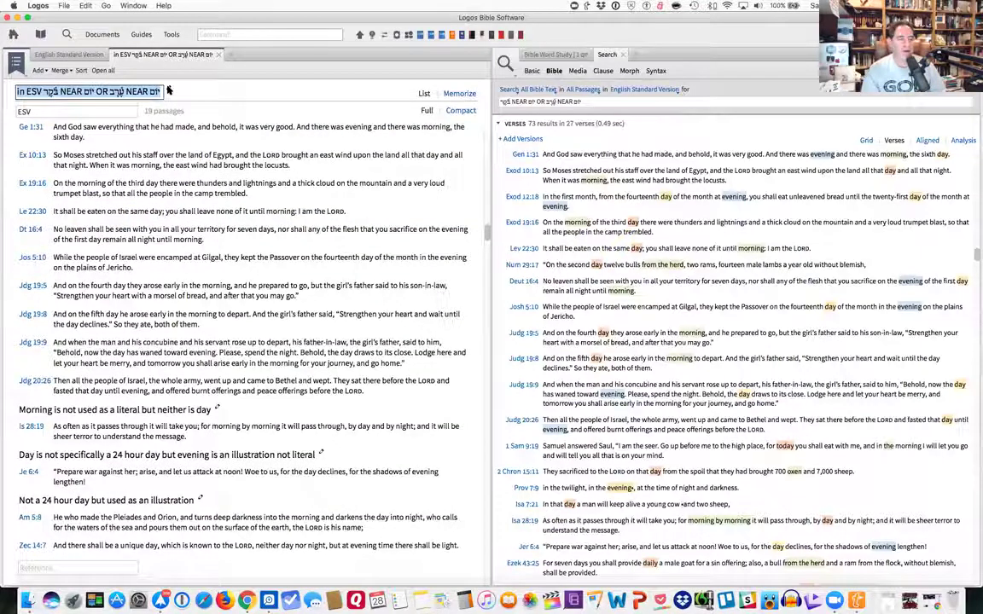
key("Return")
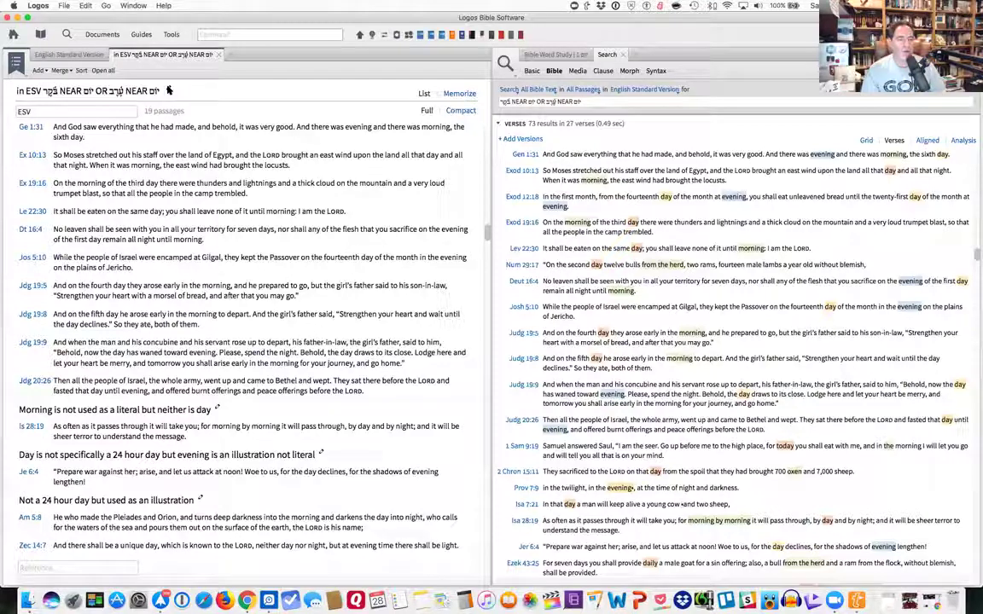
left_click(169, 89)
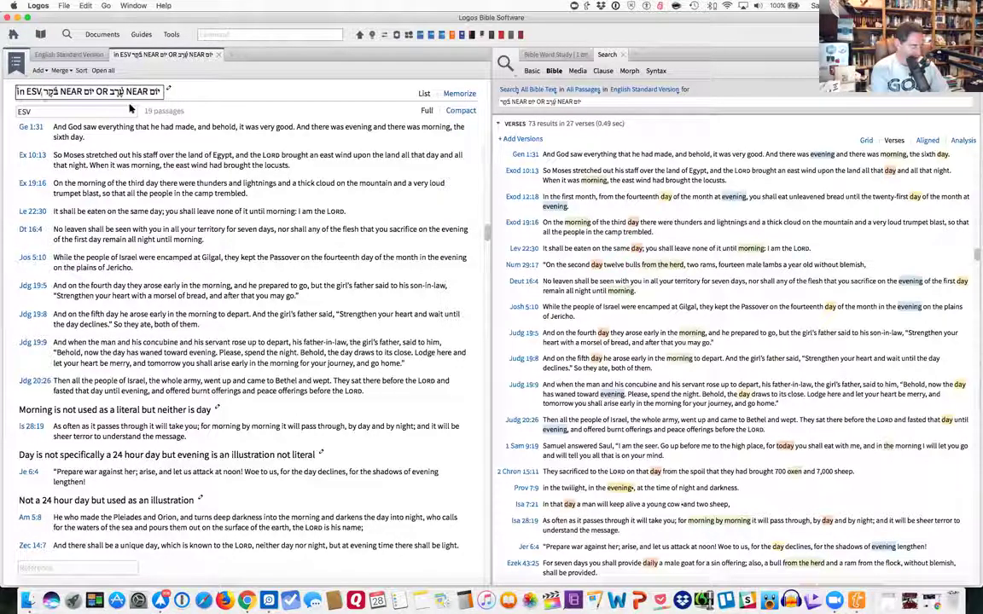
type("Mor")
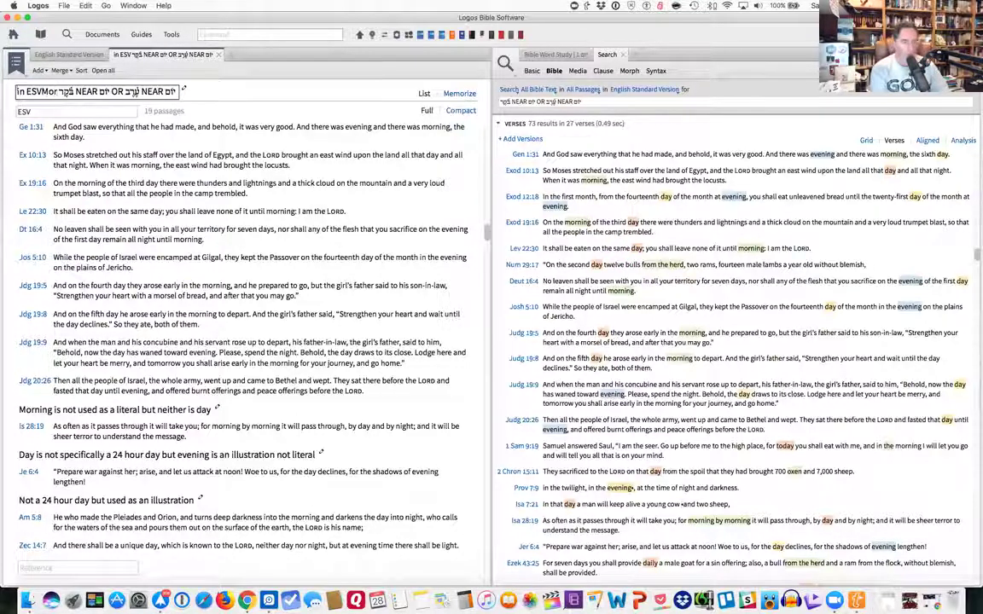
key("BackSpace")
key("BackSpace")
key("BackSpace")
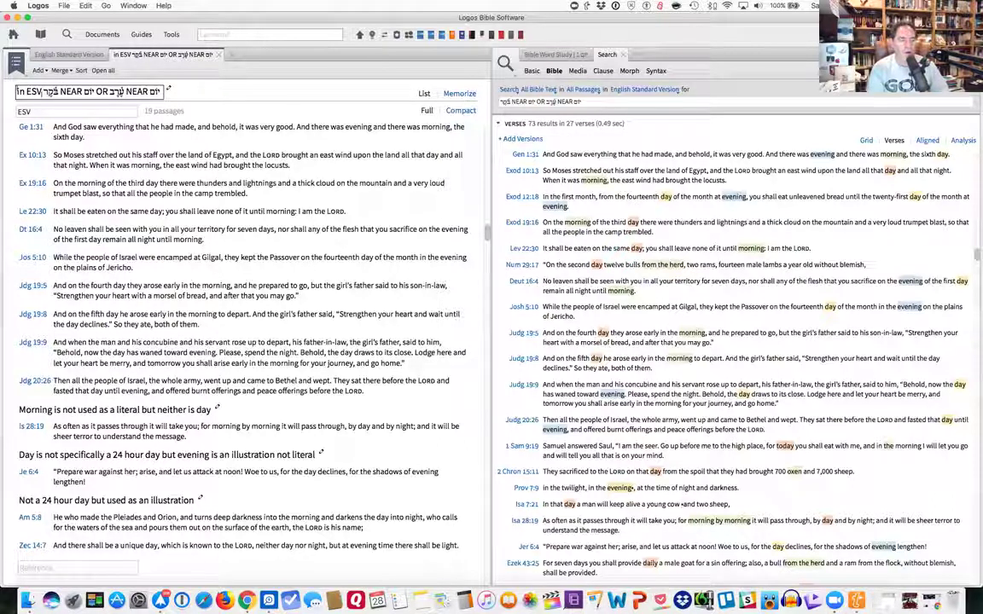
type("M")
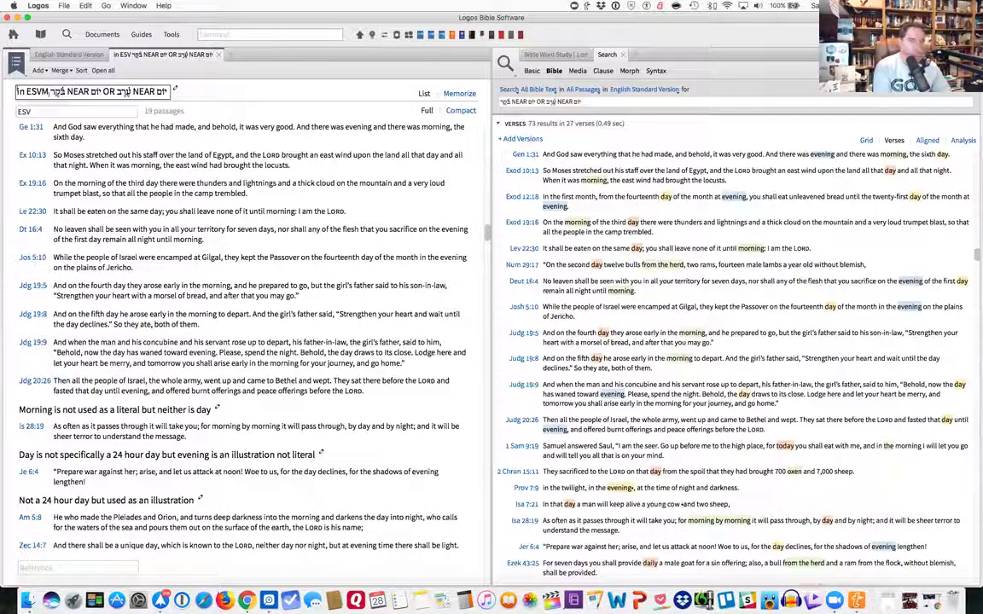
key("BackSpace")
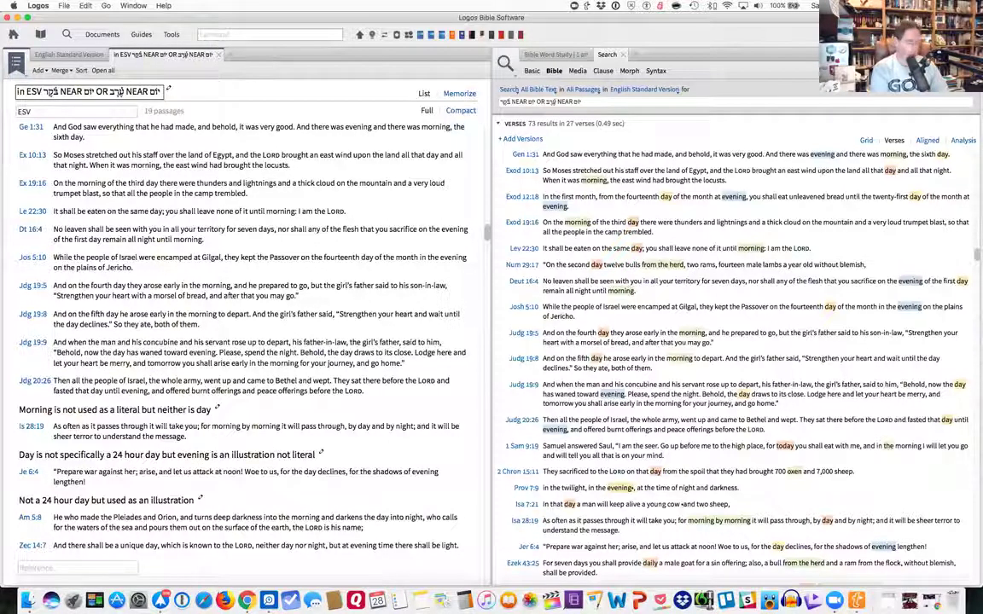
type("Mor")
type("ning a")
type("nd")
type(" Evening")
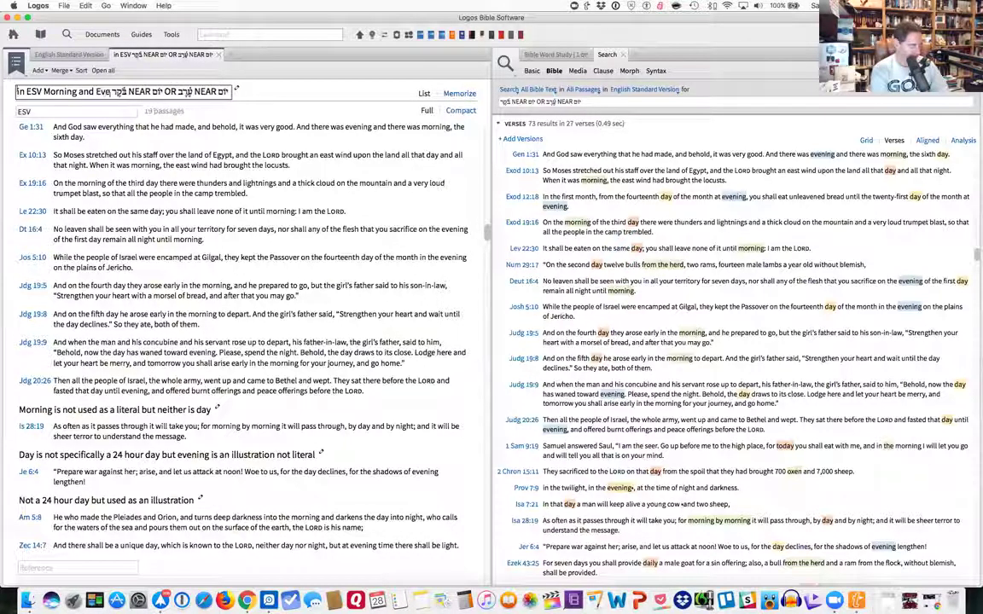
type(" near יוֹם")
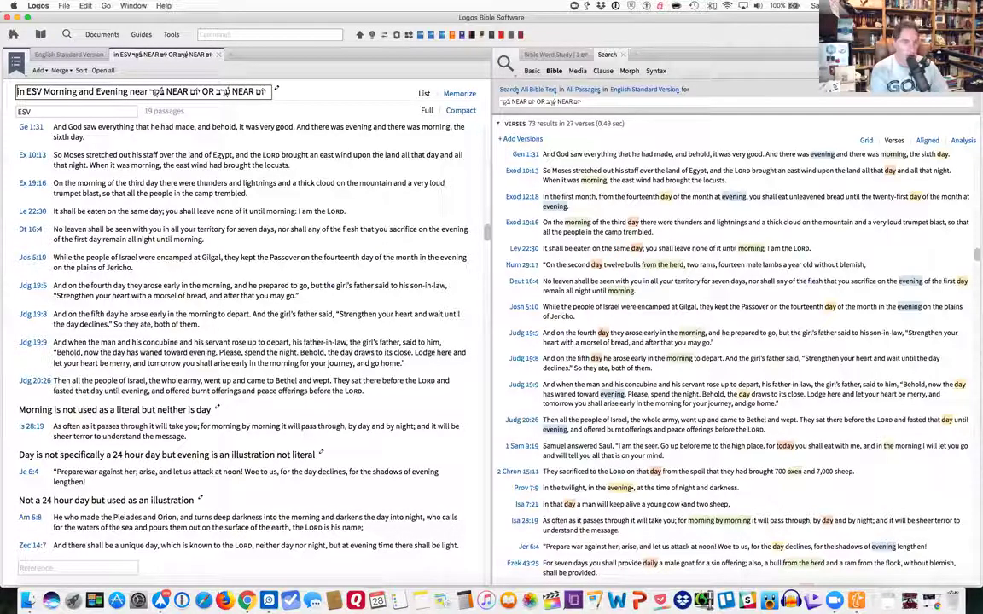
type(" Day")
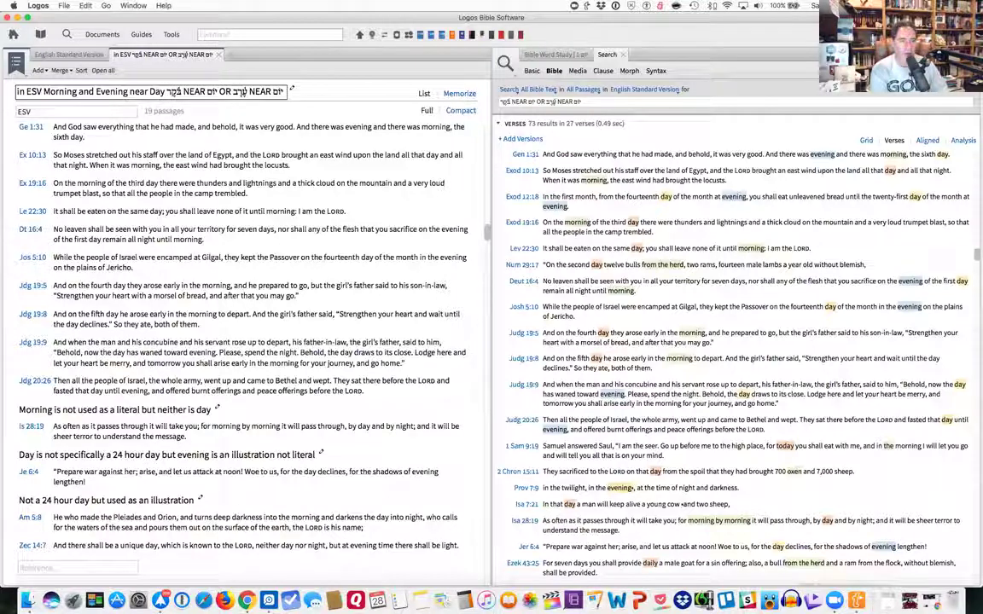
type(",")
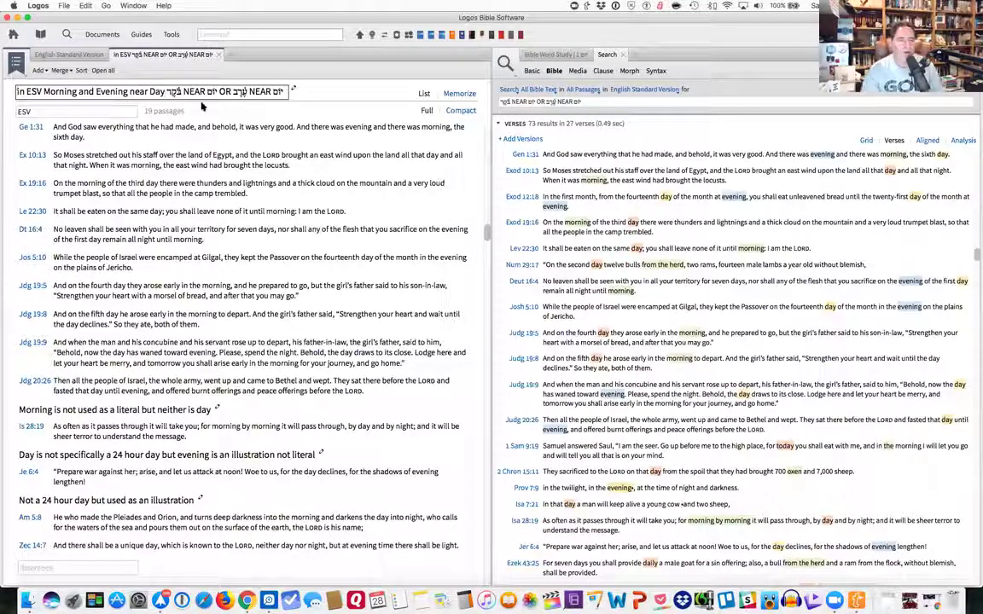
key("Return")
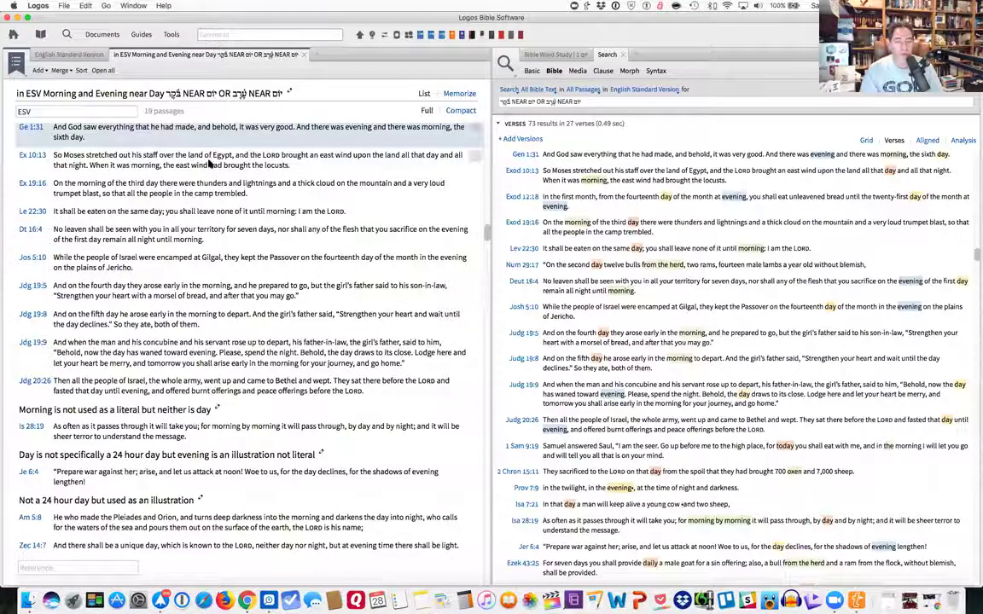
Step: Return to the English Standard Version text filtered by Hebrew:יום and examine the highlighted verses from Exodus 16 back to Genesis 1:5
scroll(682, 166, "up", 1)
scroll(710, 169, "up", 5)
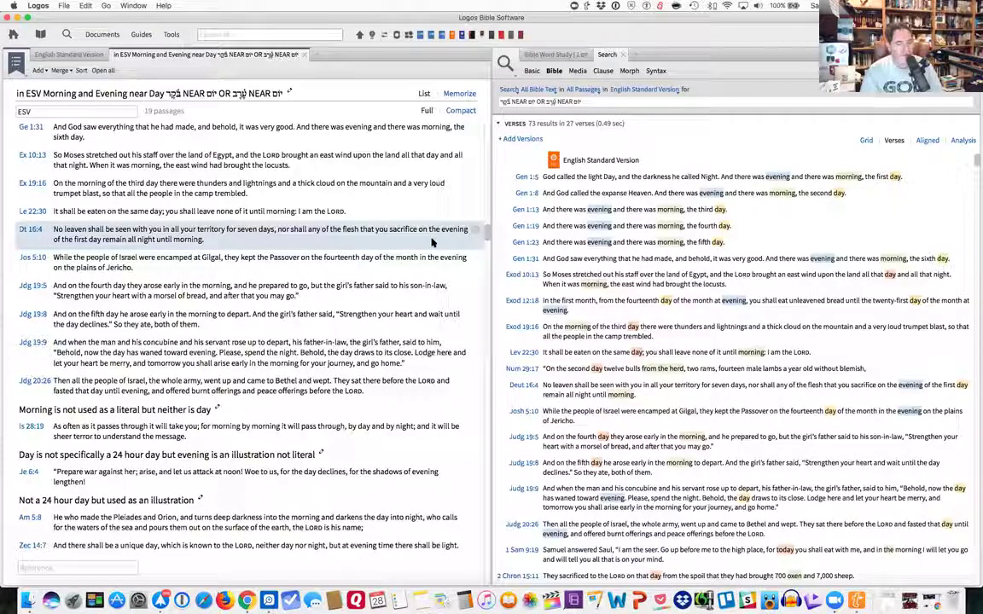
left_click(68, 55)
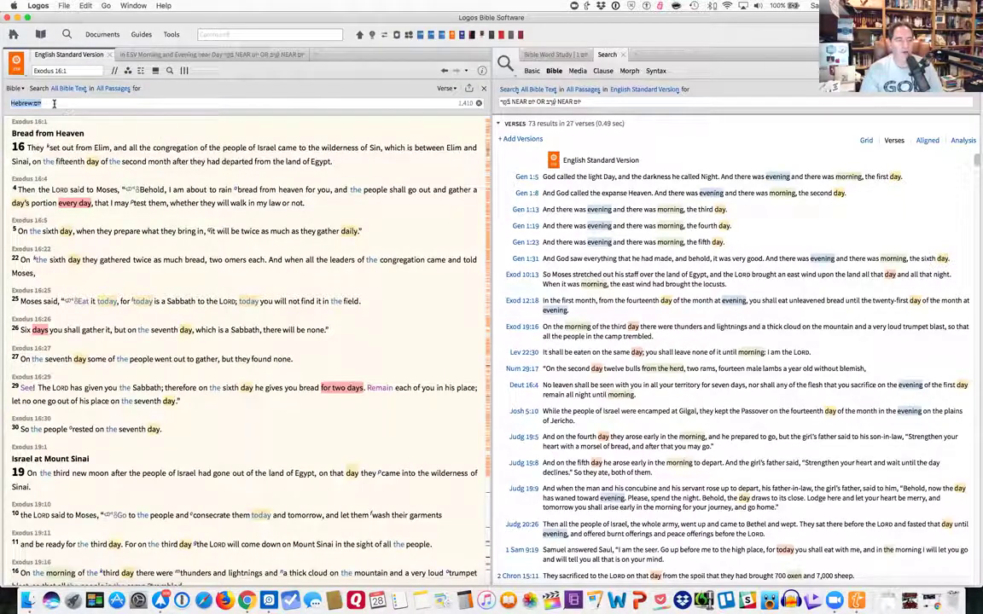
scroll(410, 164, "up", 5)
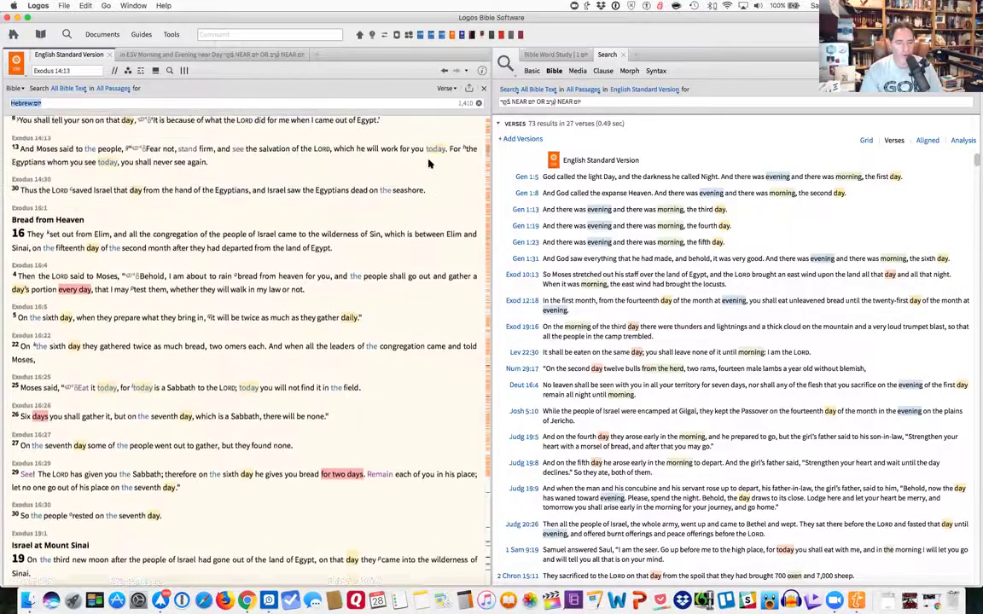
scroll(429, 164, "up", 6)
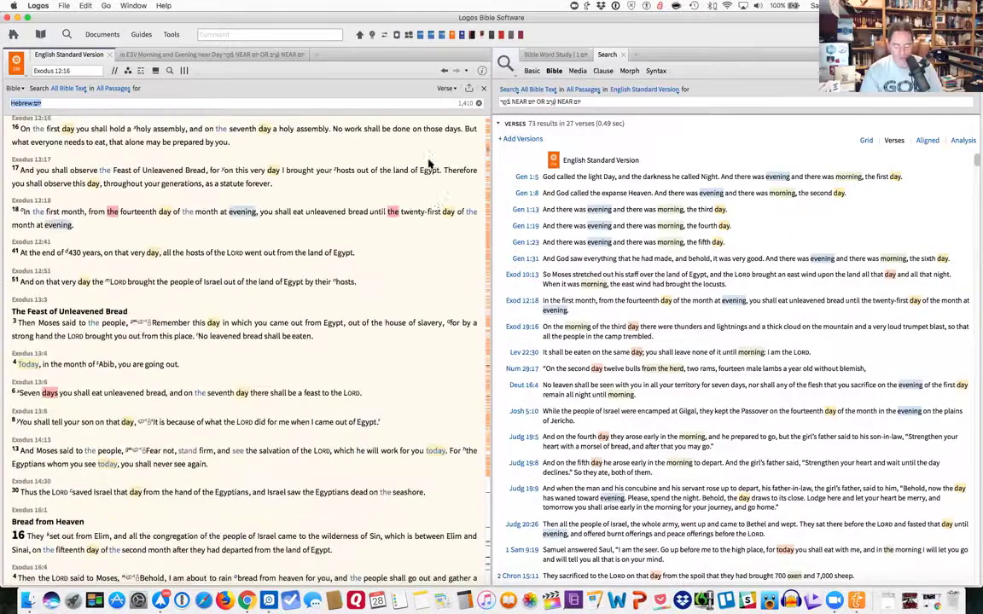
scroll(437, 133, "up", 10)
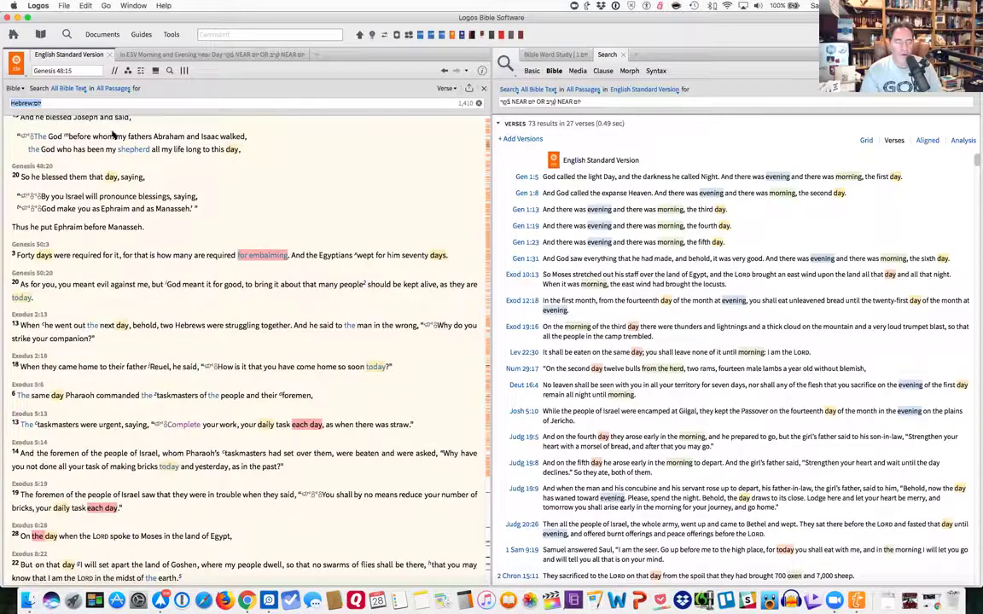
scroll(77, 79, "up", 10)
scroll(70, 72, "up", 5)
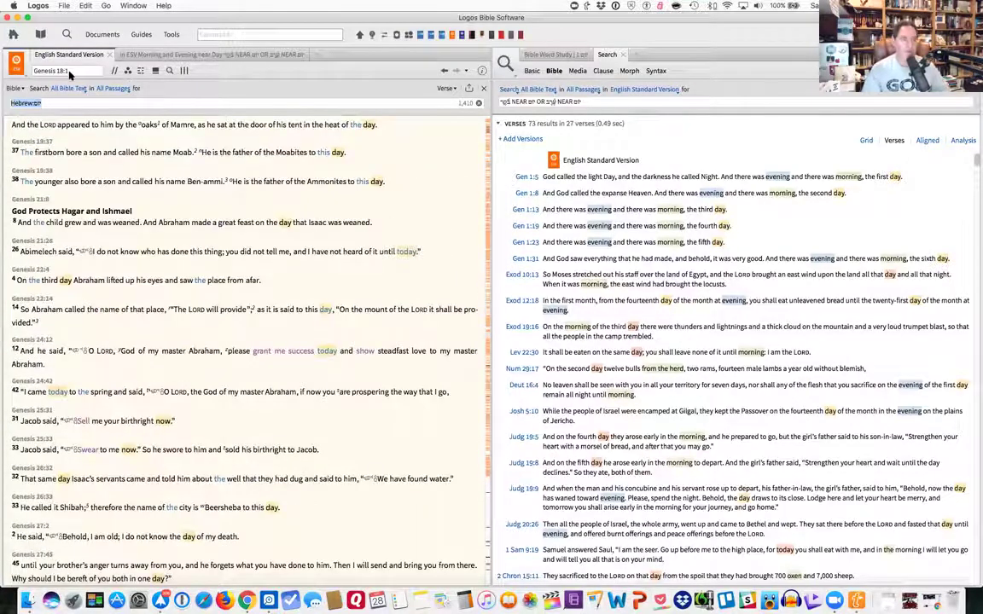
scroll(71, 72, "up", 10)
scroll(72, 72, "up", 5)
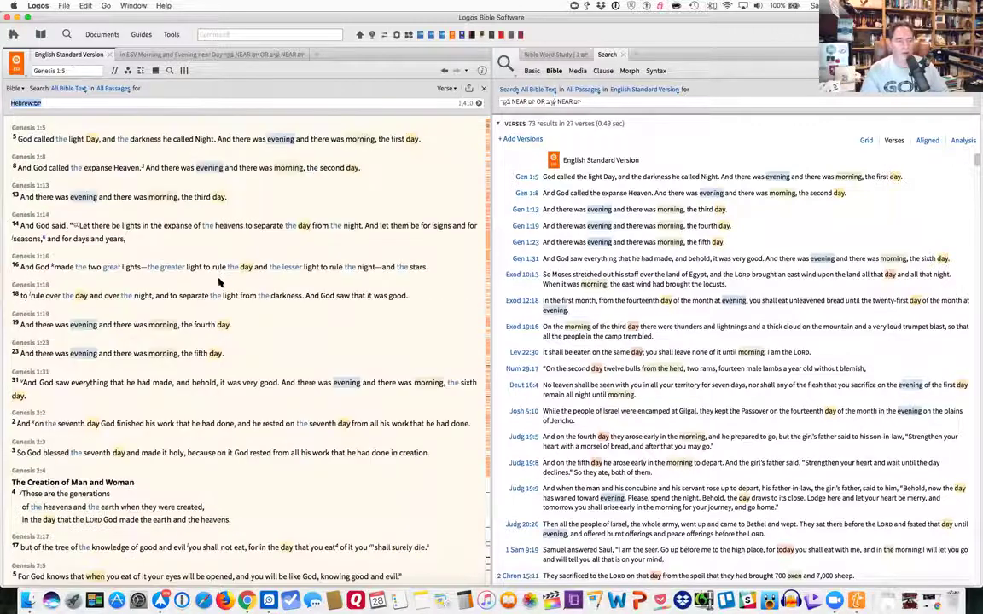
scroll(209, 280, "down", 10)
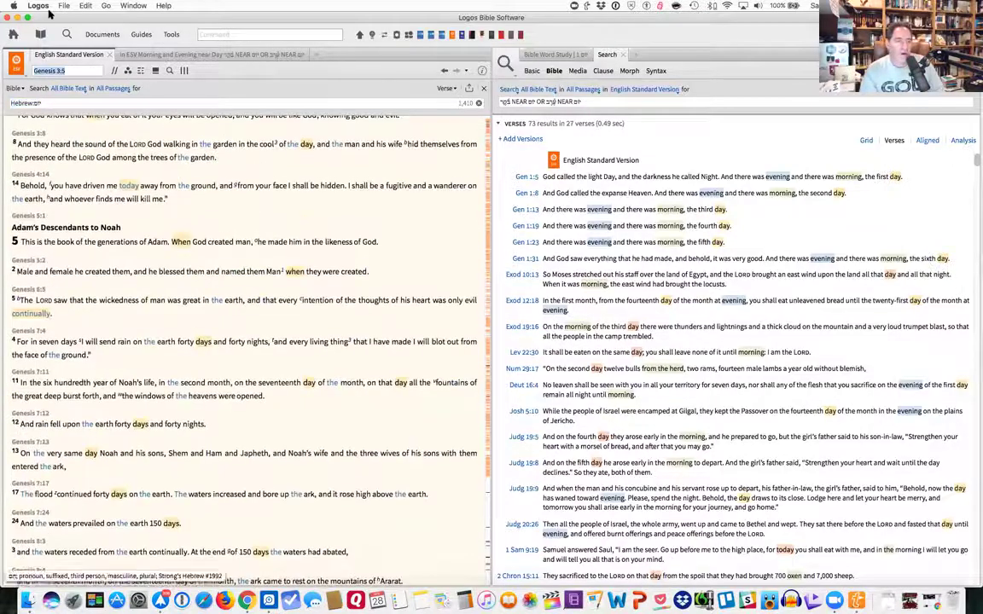
scroll(151, 162, "up", 10)
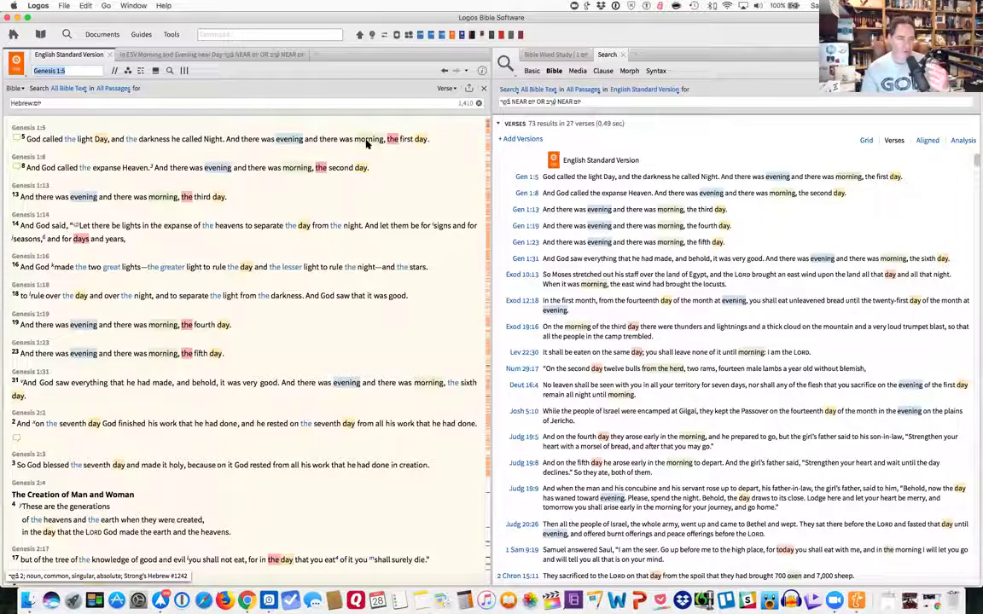
Step: Open the saved Visual Filter Hebrew document and place it in the pane with the Bible search, beside the English Standard Version text
left_click(114, 36)
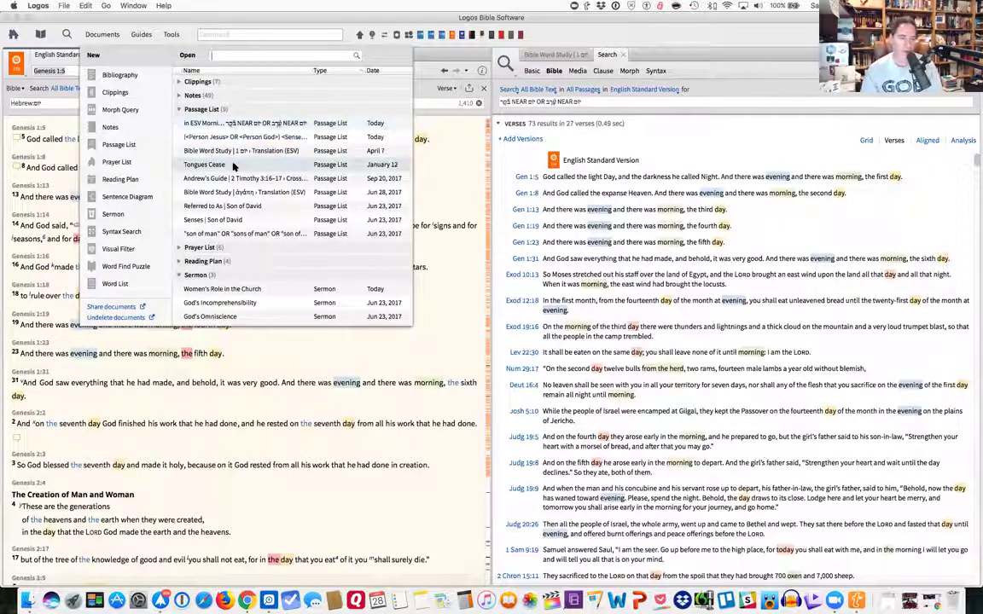
scroll(239, 256, "down", 1)
scroll(240, 255, "down", 2)
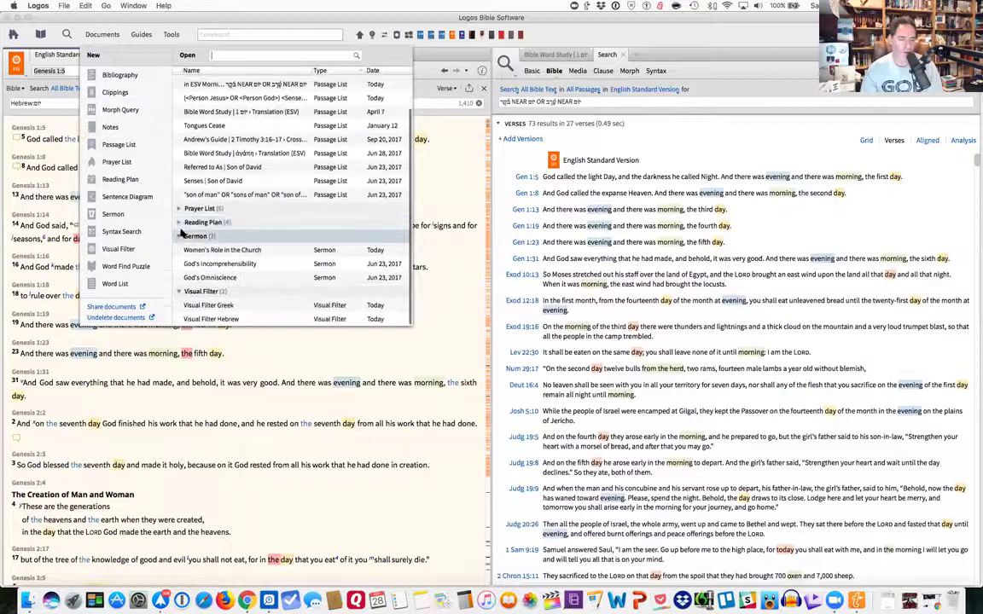
left_click(179, 236)
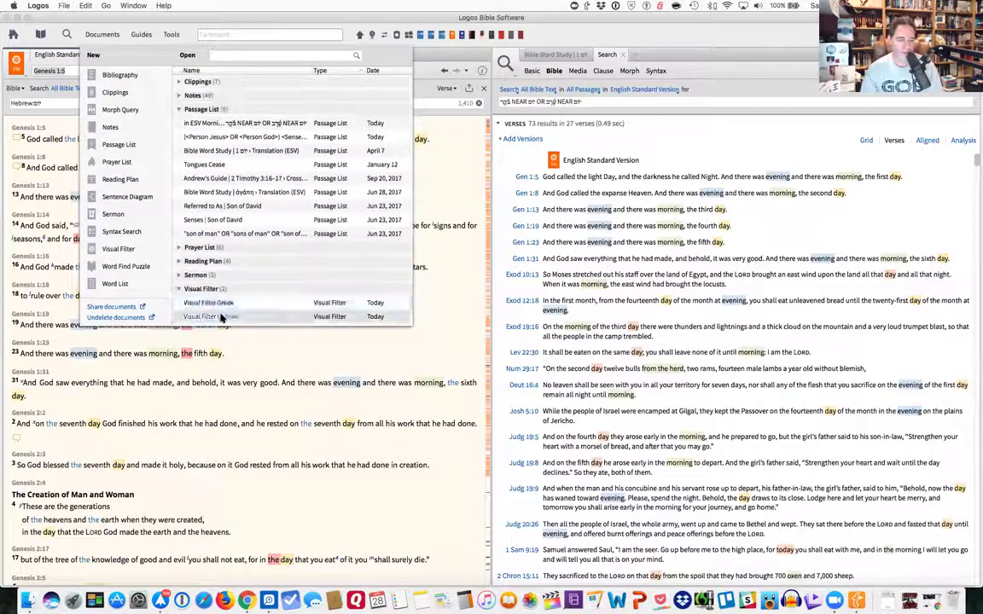
left_click(220, 317)
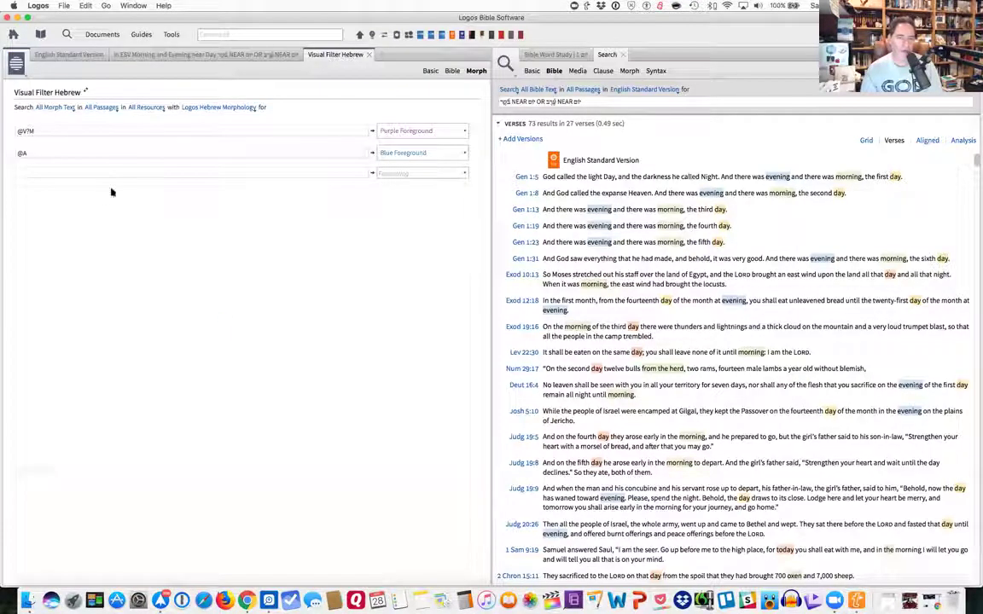
left_click_drag(299, 53, 629, 65)
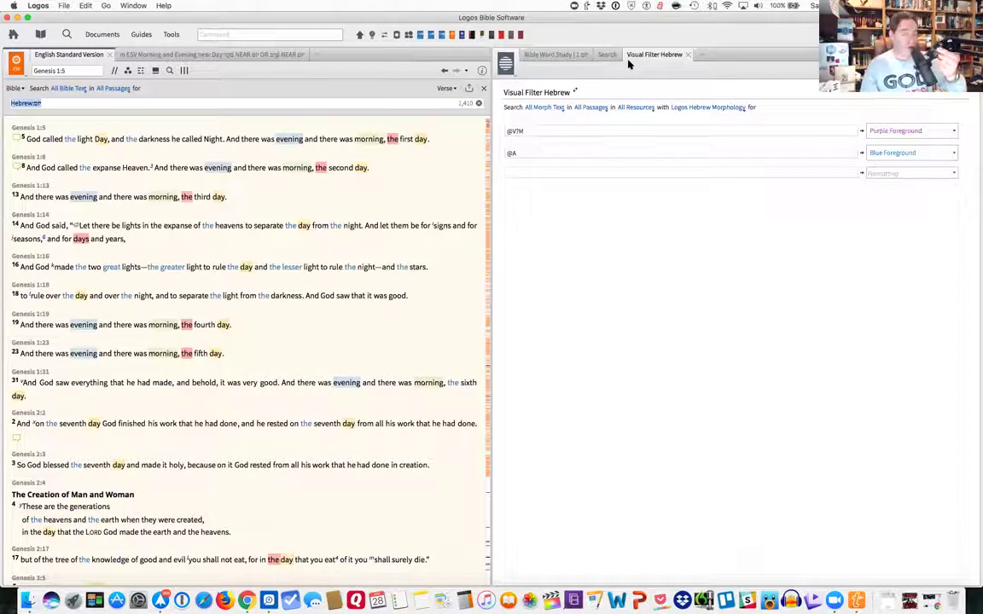
left_click(531, 173)
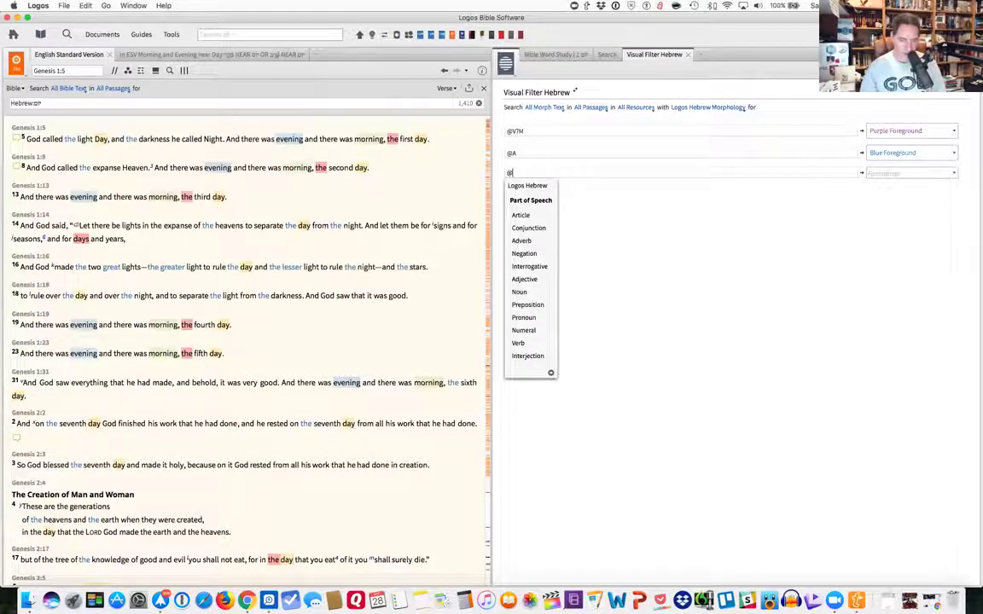
left_click(520, 332)
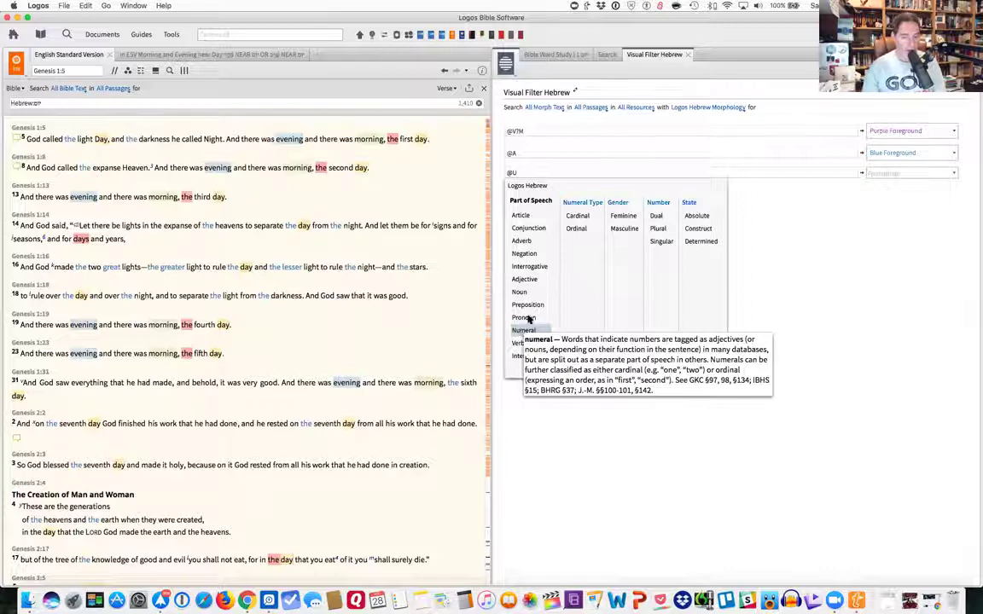
left_click(579, 218)
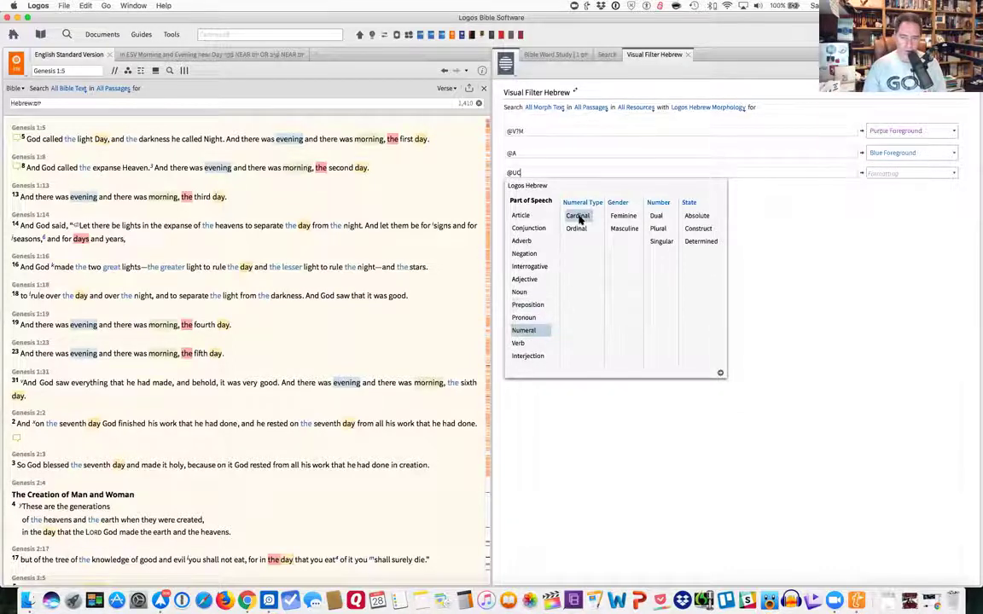
left_click(955, 175)
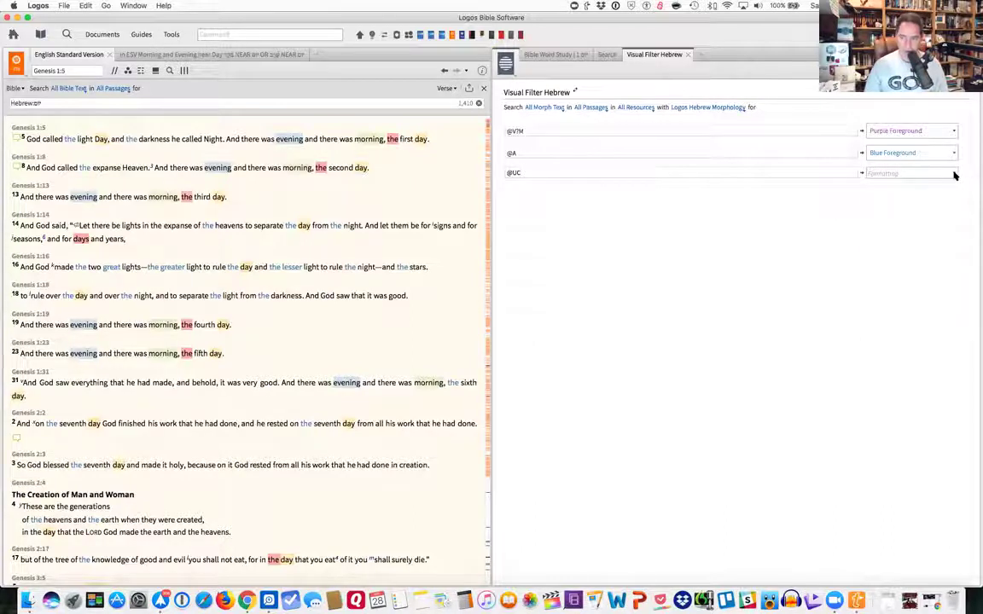
left_click(955, 175)
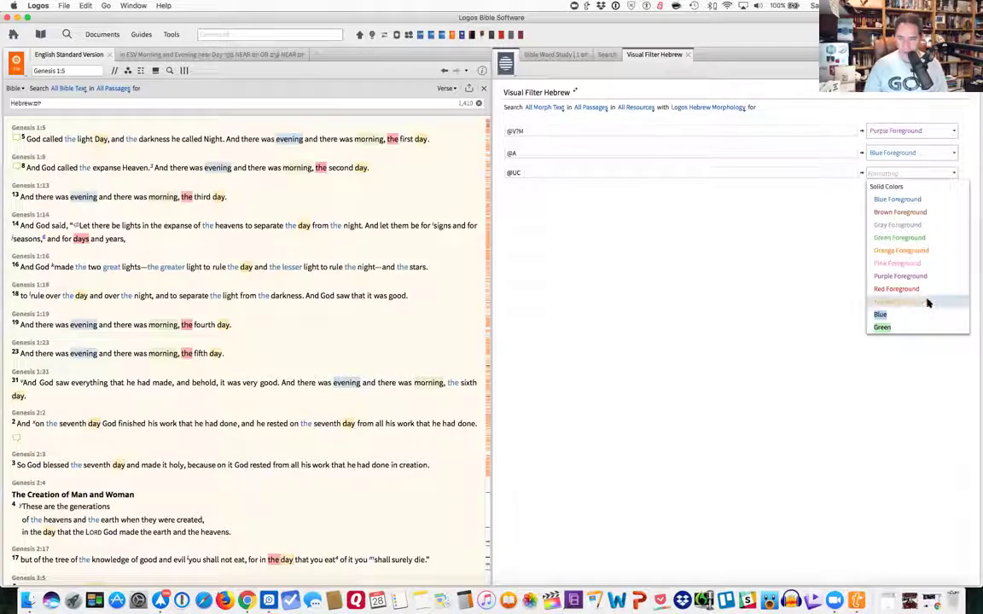
scroll(915, 305, "down", 3)
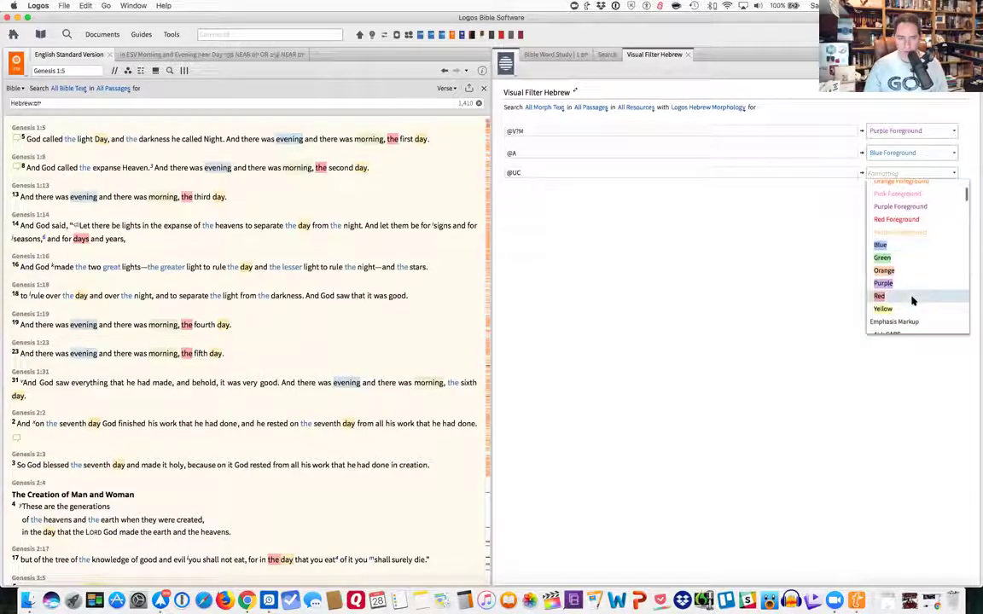
scroll(905, 299, "down", 1)
scroll(904, 299, "up", 1)
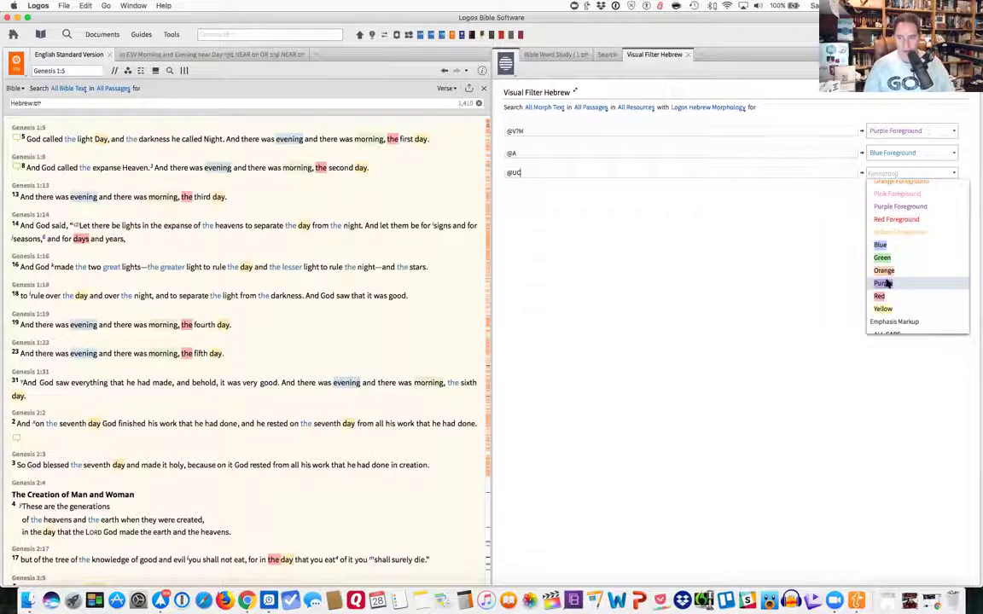
left_click(885, 271)
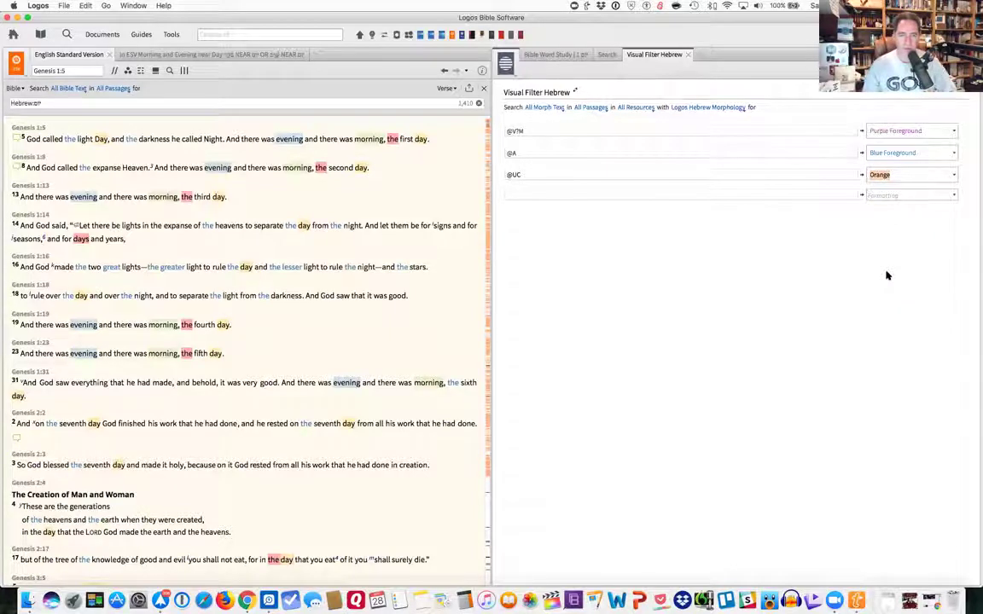
left_click(955, 176)
scroll(935, 232, "down", 5)
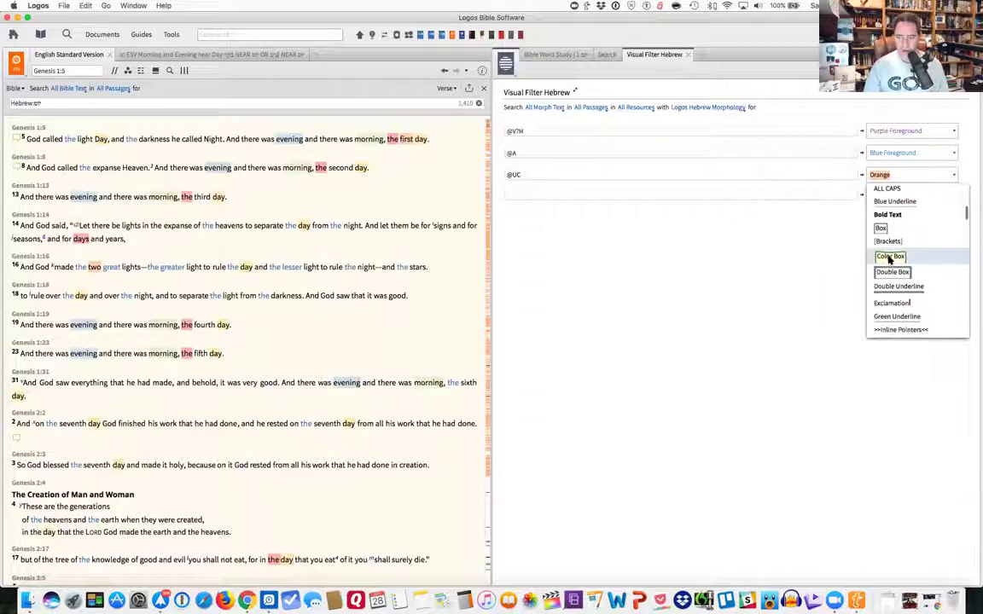
scroll(890, 260, "up", 5)
scroll(890, 258, "down", 4)
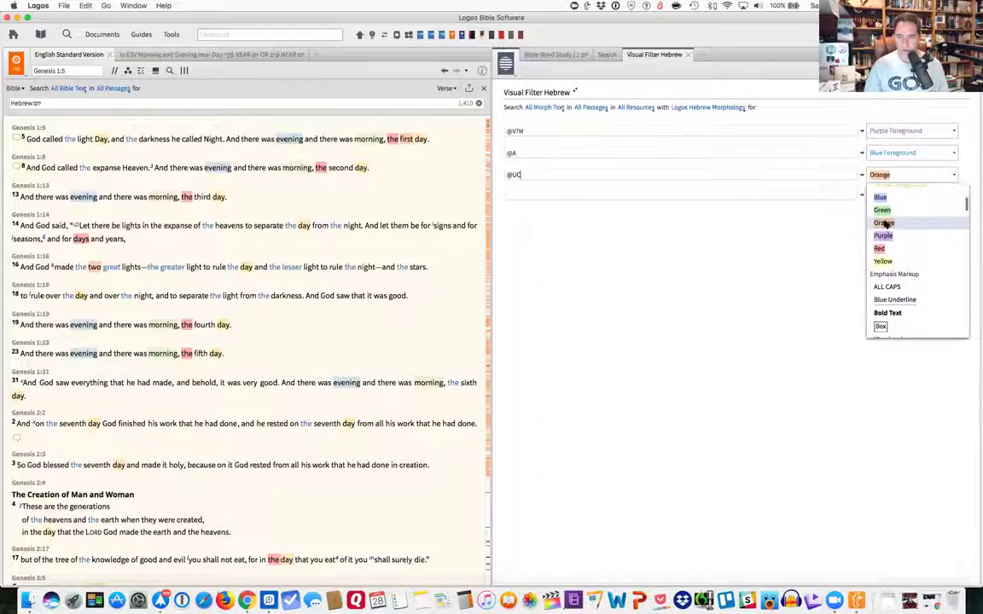
left_click(881, 209)
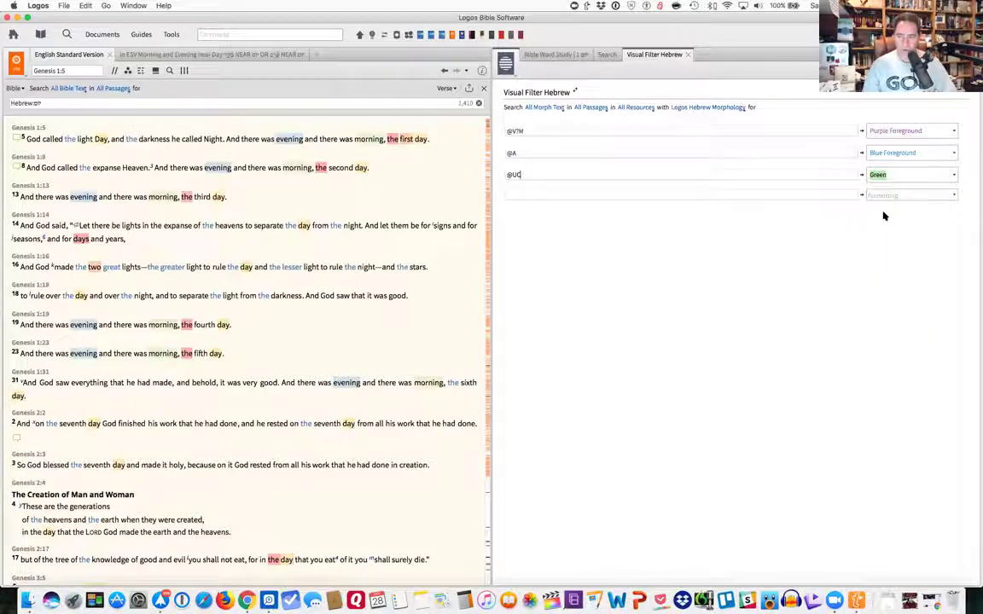
left_click(521, 193)
type("@")
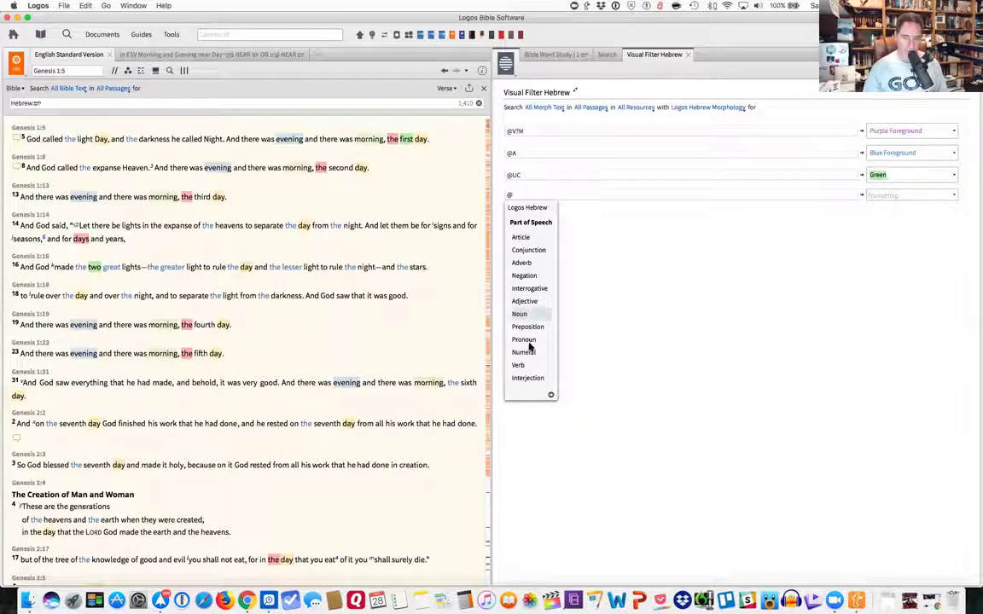
left_click(527, 353)
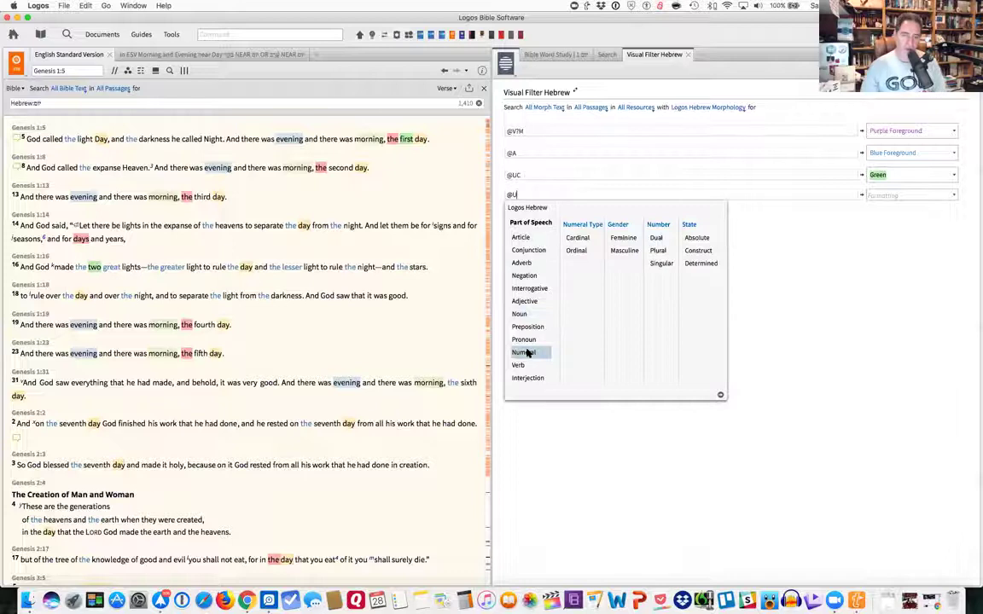
left_click(578, 251)
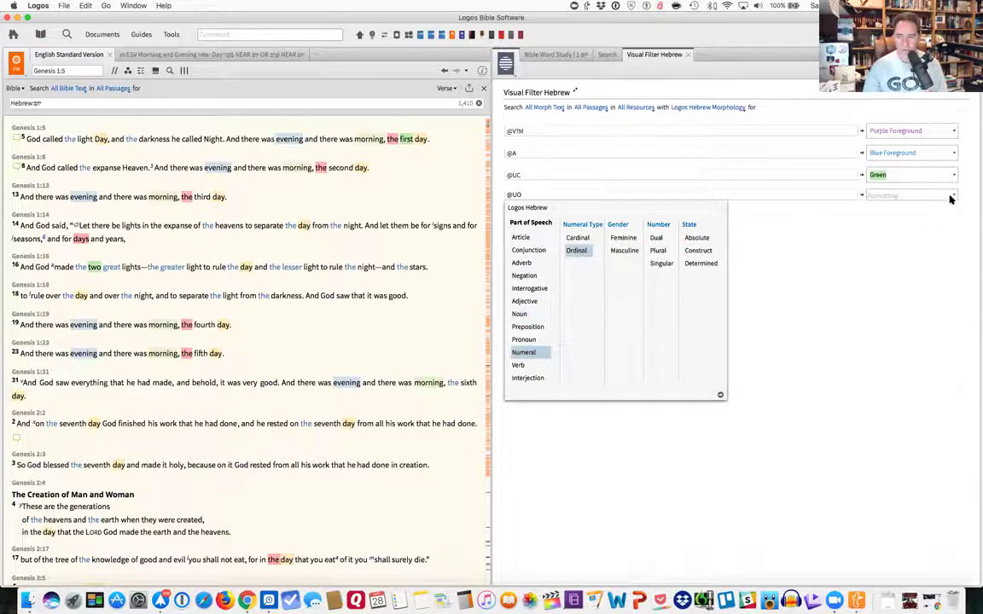
left_click(952, 198)
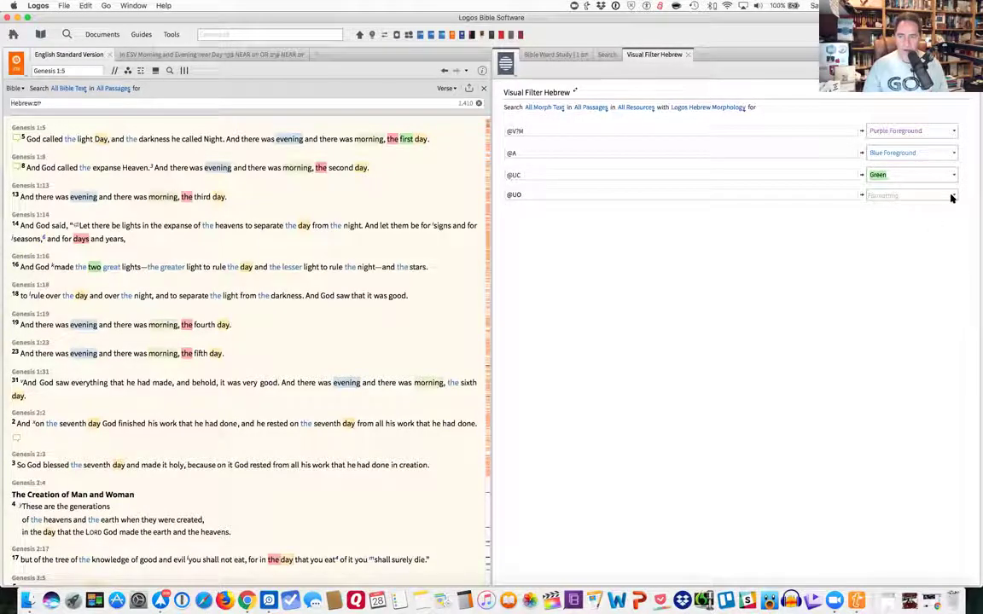
left_click(952, 197)
scroll(930, 246, "down", 2)
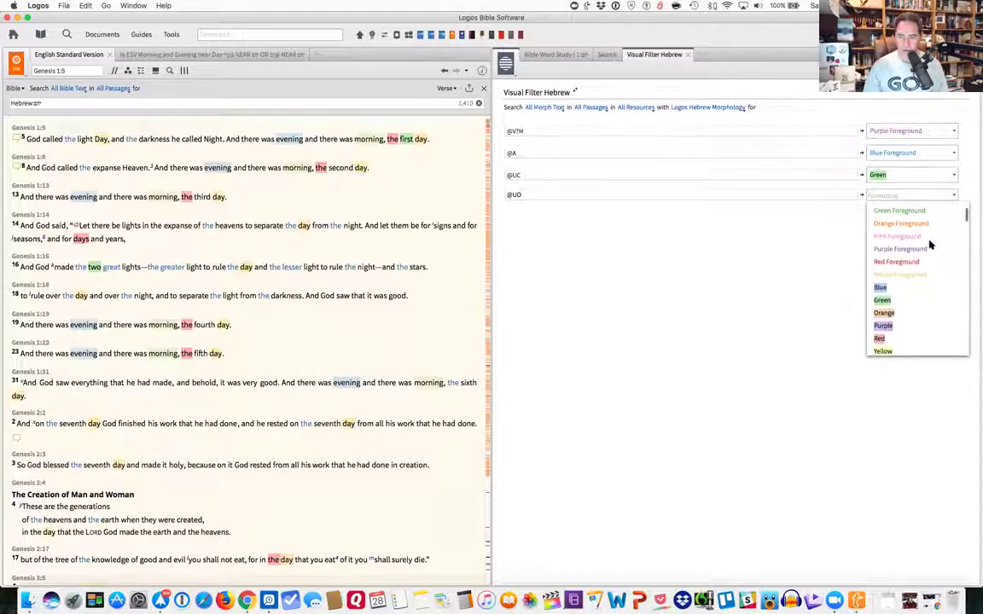
left_click(883, 324)
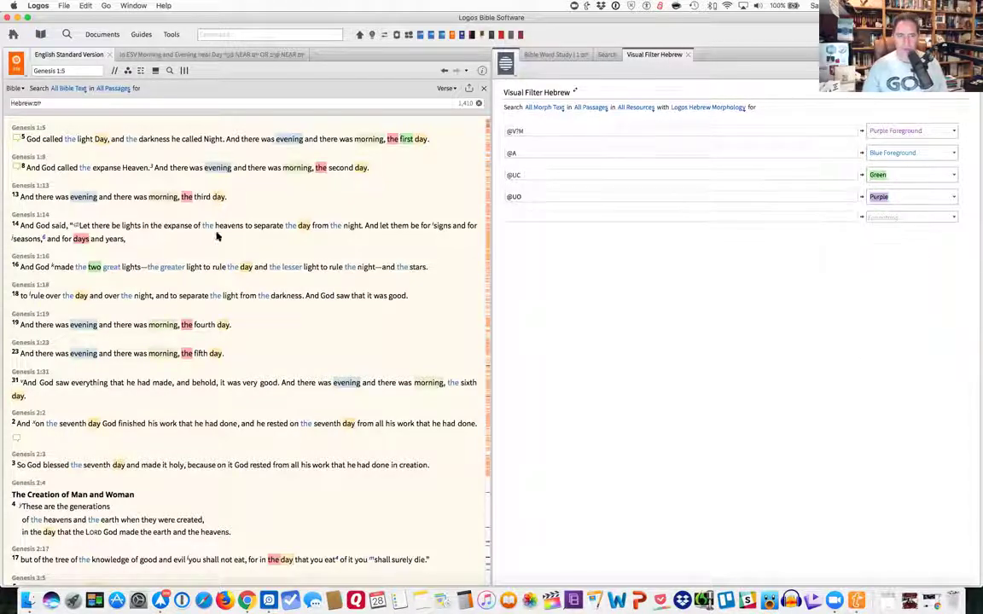
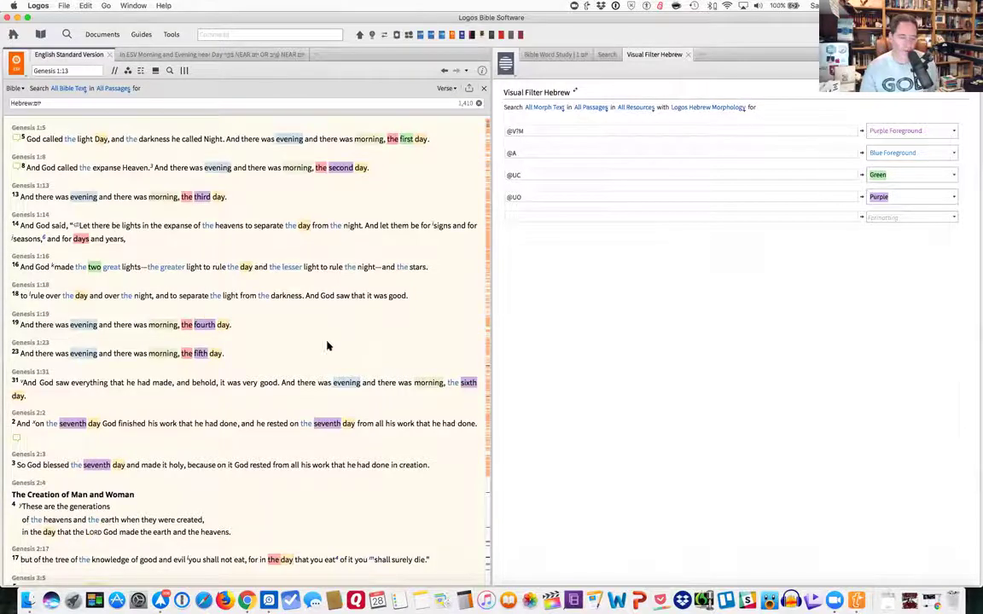
Step: Examine the highlighted cardinal and ordinal numerals near "day" in the filtered verses from Genesis 1:5 through the flood account in Genesis 7–8
scroll(332, 335, "down", 5)
scroll(332, 336, "up", 4)
scroll(332, 335, "up", 1)
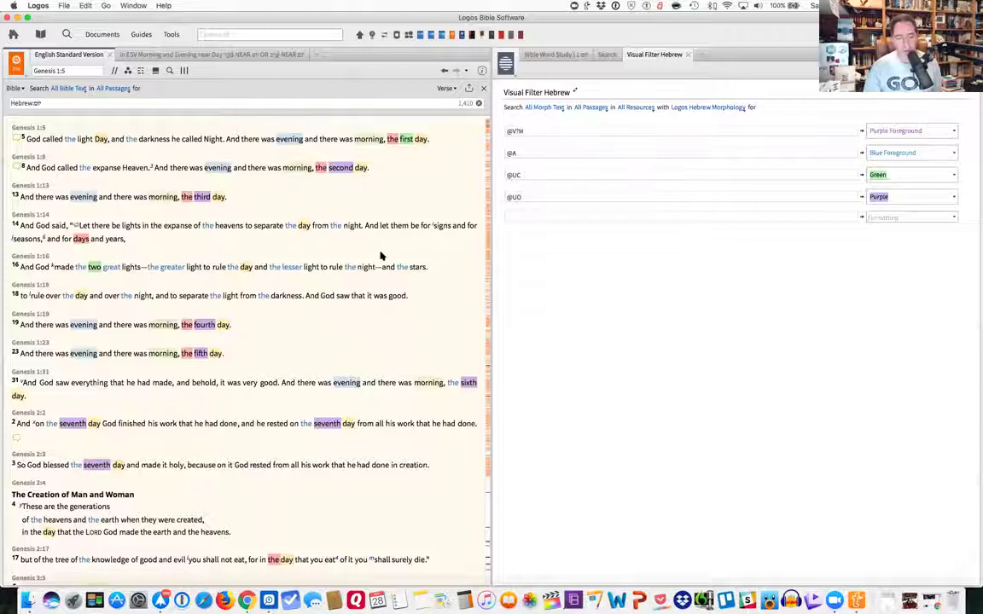
scroll(346, 226, "down", 3)
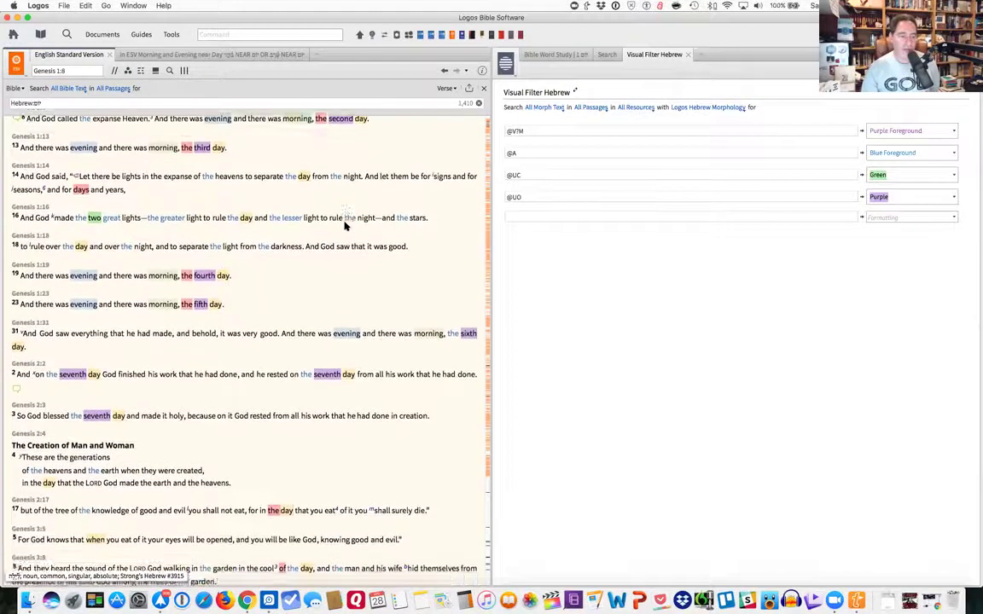
scroll(345, 226, "down", 15)
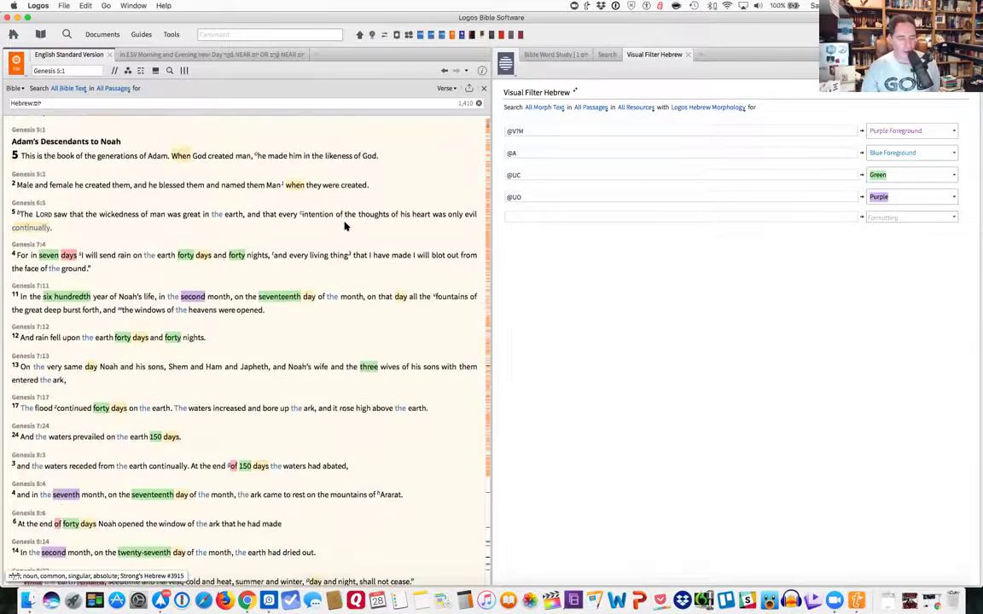
scroll(345, 226, "down", 3)
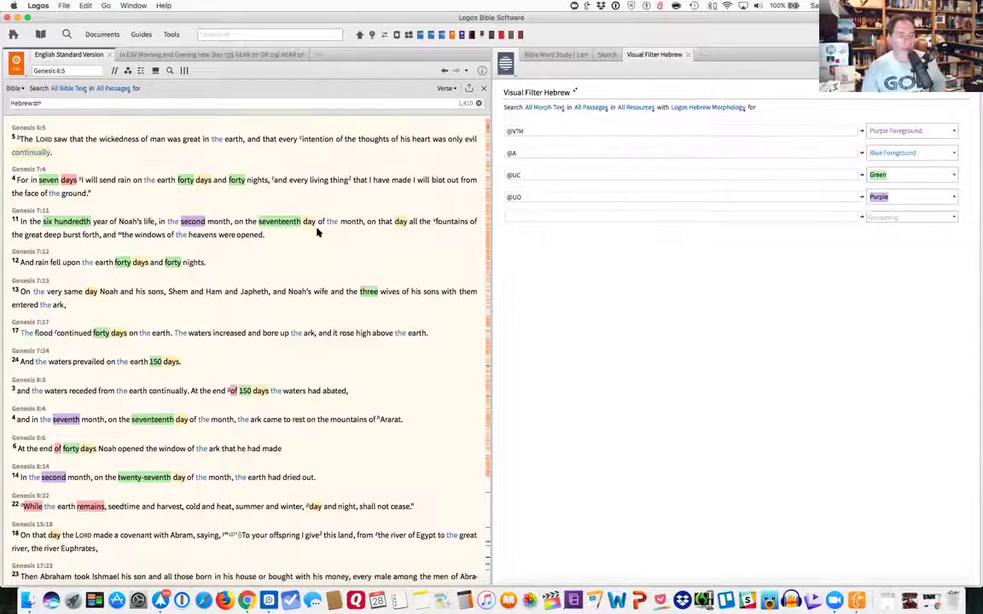
scroll(316, 231, "up", 15)
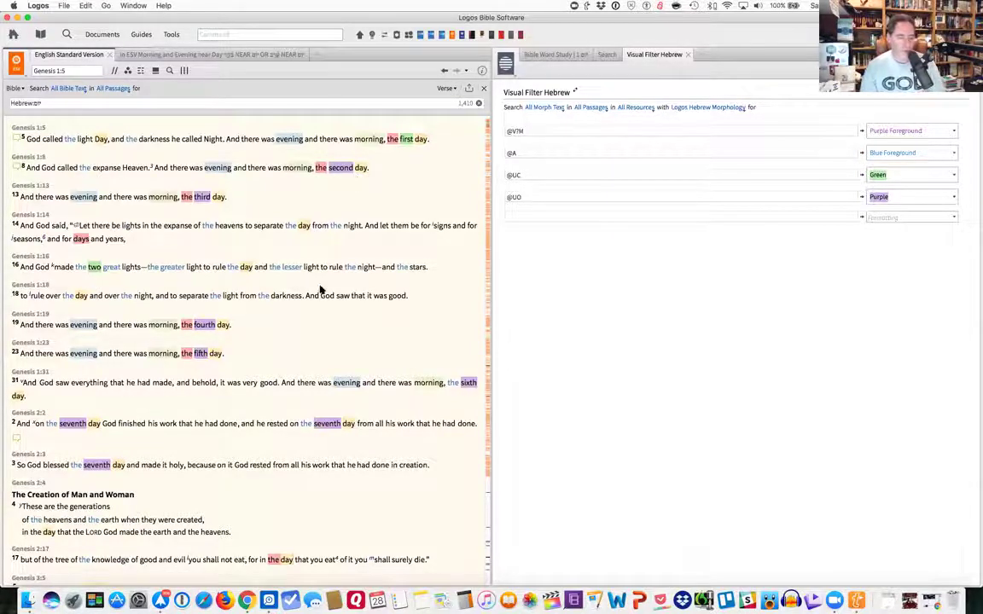
Step: Review the numeral highlighting in the filtered verses from Genesis 2 to Genesis 24:42 and return to Genesis 1:5
scroll(321, 279, "down", 2)
scroll(322, 279, "down", 10)
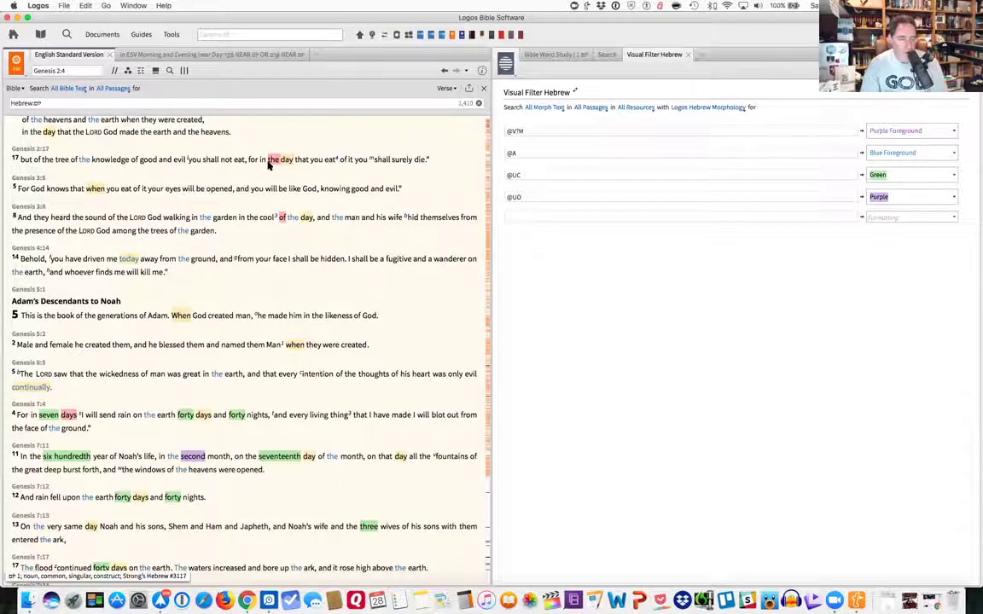
scroll(291, 252, "down", 1)
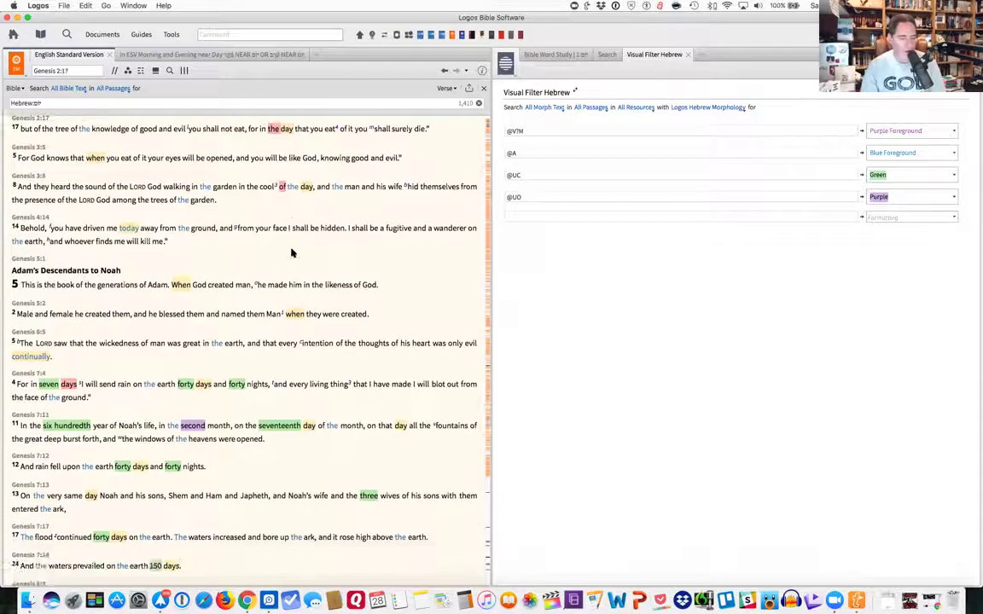
scroll(291, 252, "down", 5)
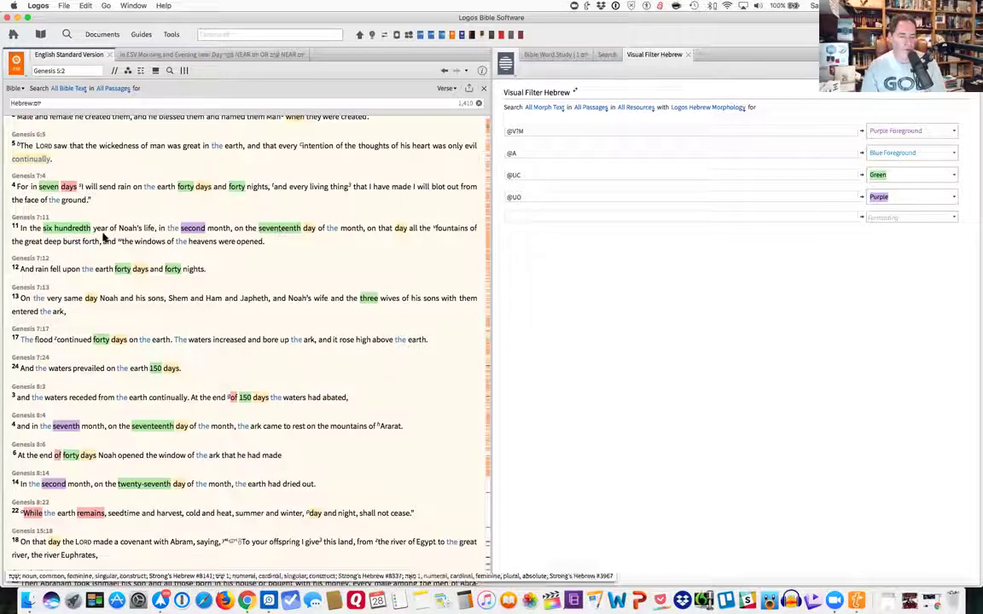
scroll(369, 284, "down", 6)
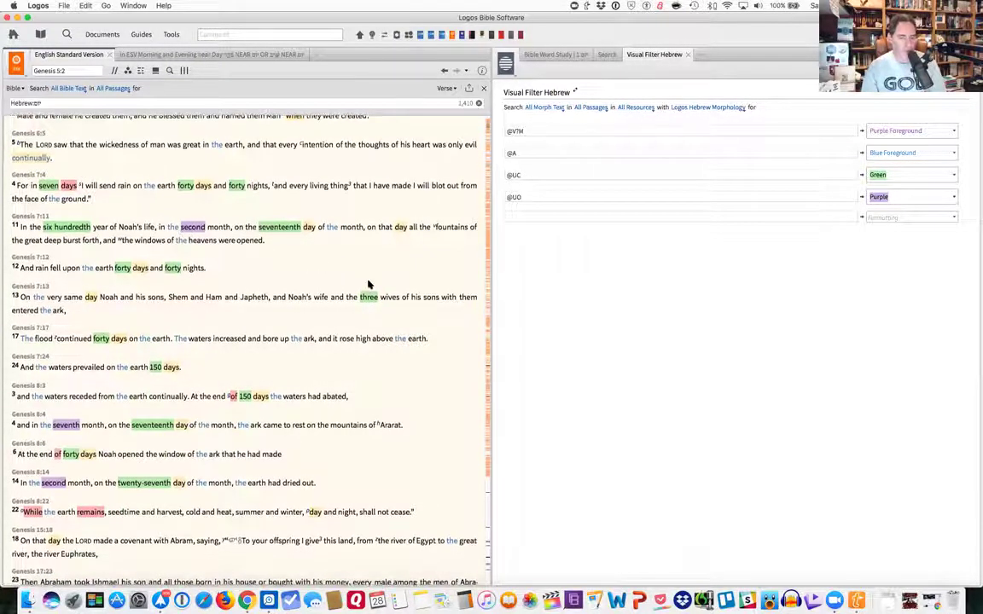
scroll(368, 284, "down", 4)
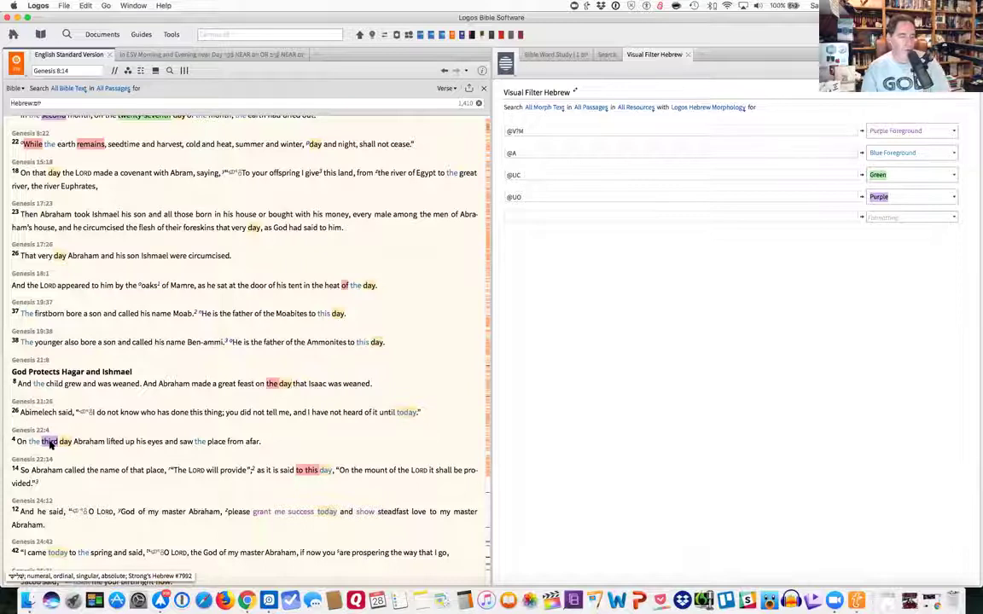
scroll(360, 411, "up", 15)
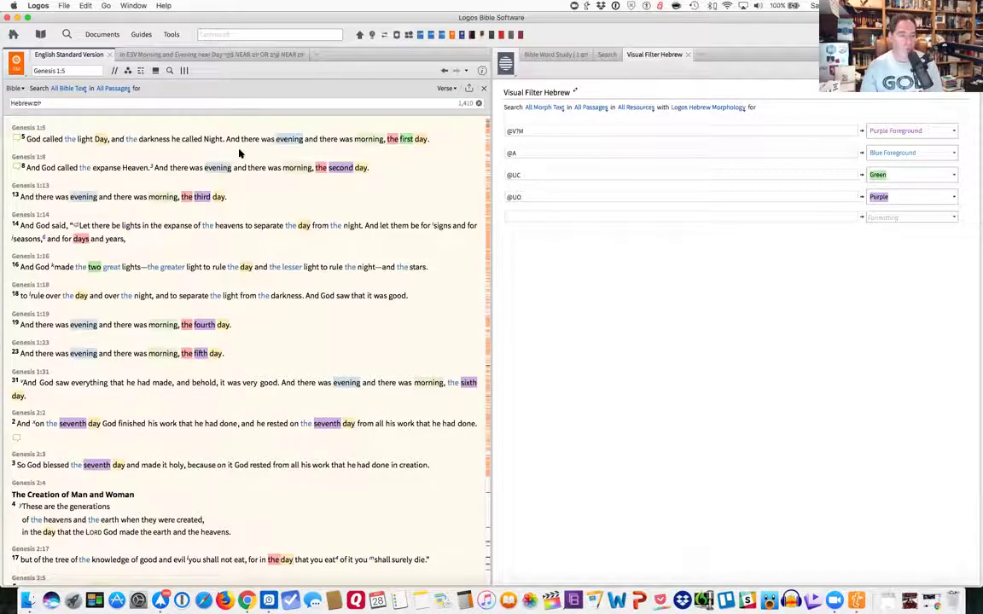
scroll(281, 153, "down", 1)
scroll(303, 174, "up", 1)
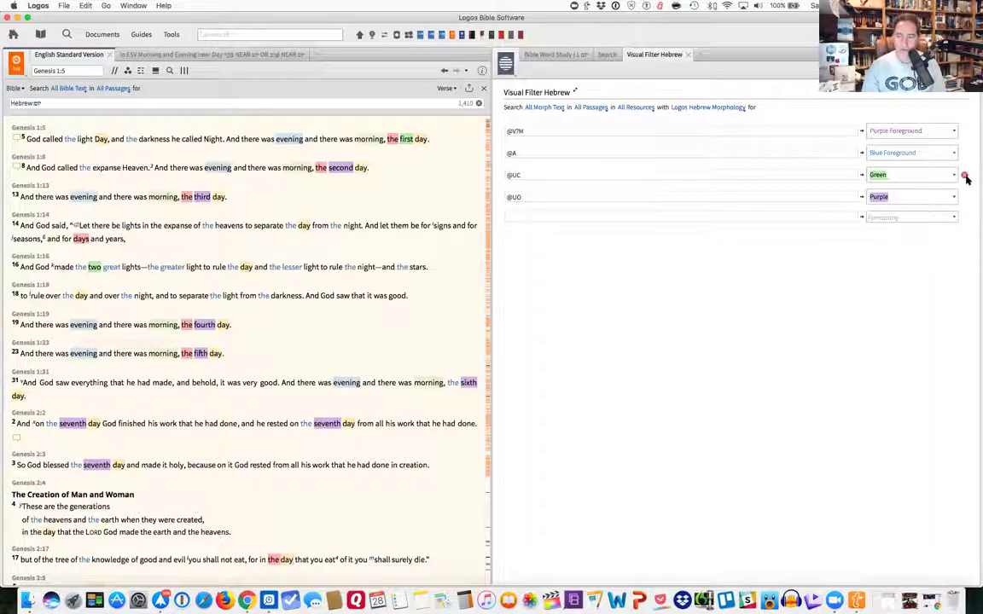
left_click(966, 176)
left_click(967, 177)
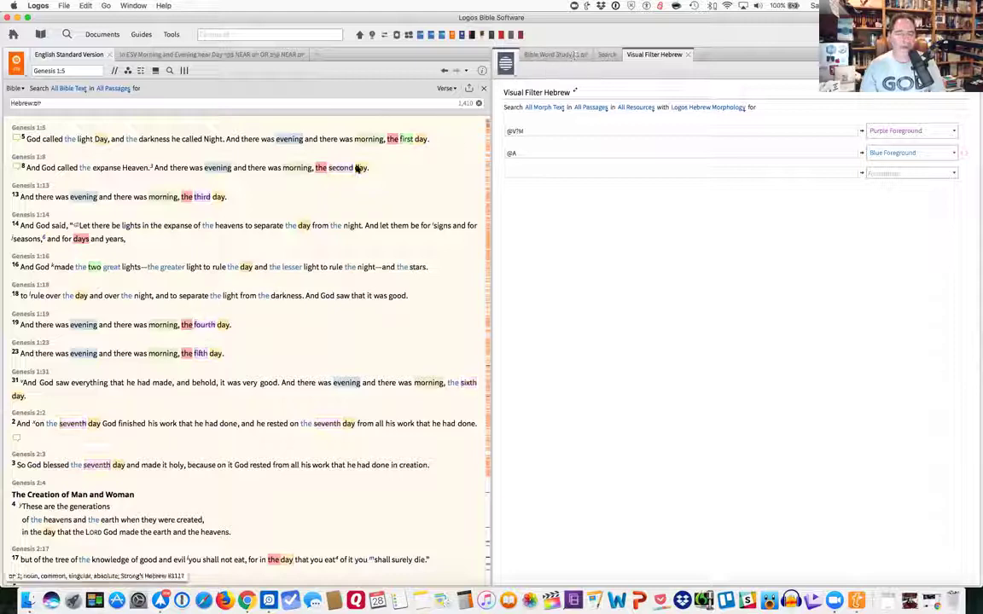
left_click(479, 102)
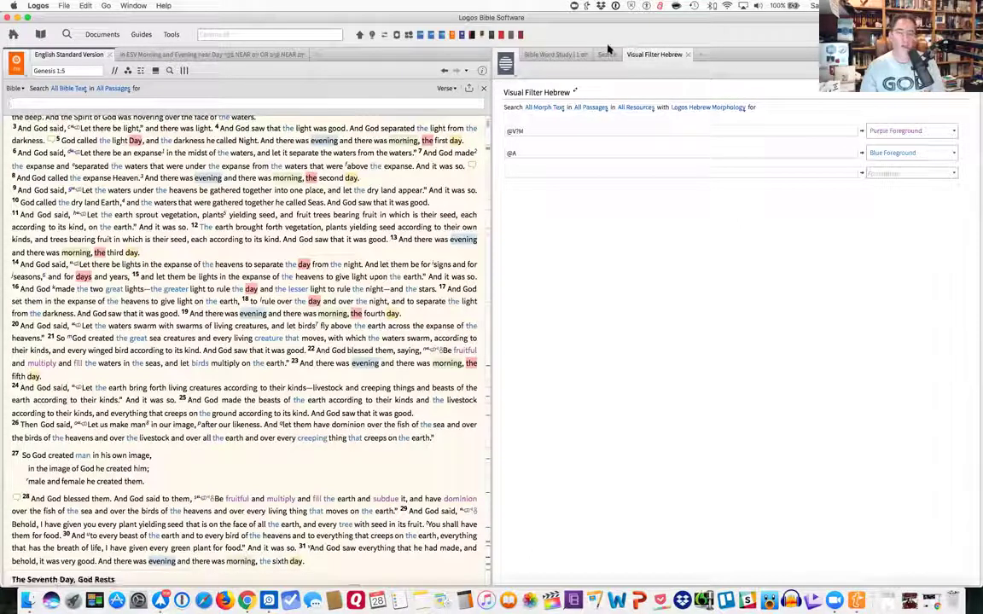
Step: Close the Bible search for morning or evening near יום and return to the Bible Word Study on יום
left_click(608, 54)
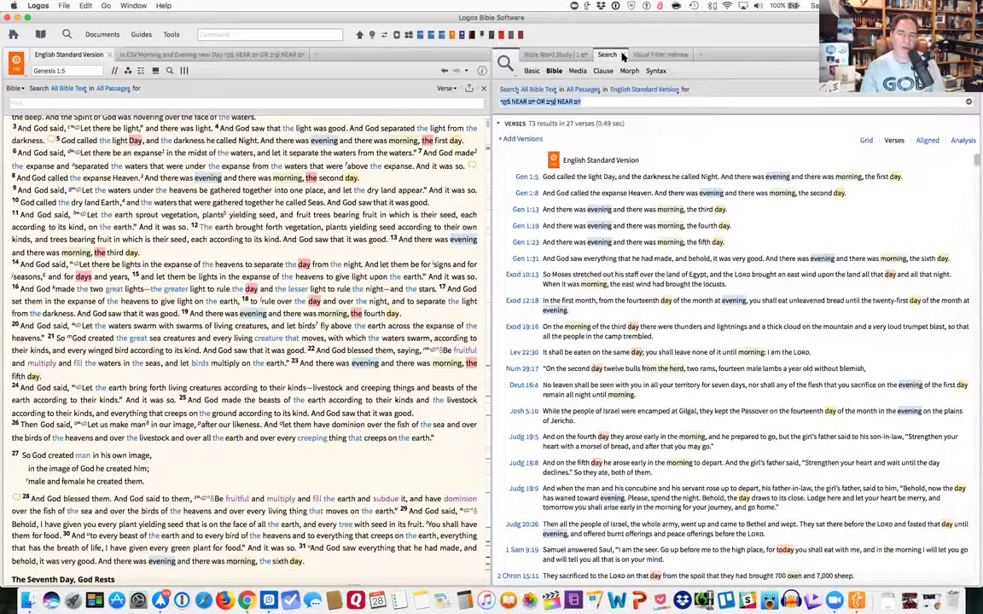
key("super+w")
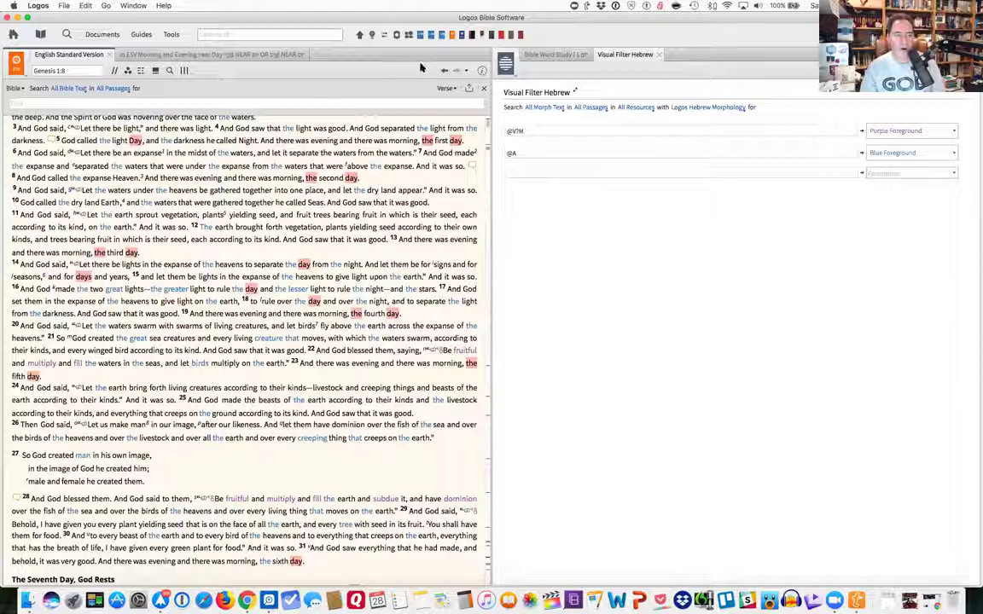
left_click(574, 57)
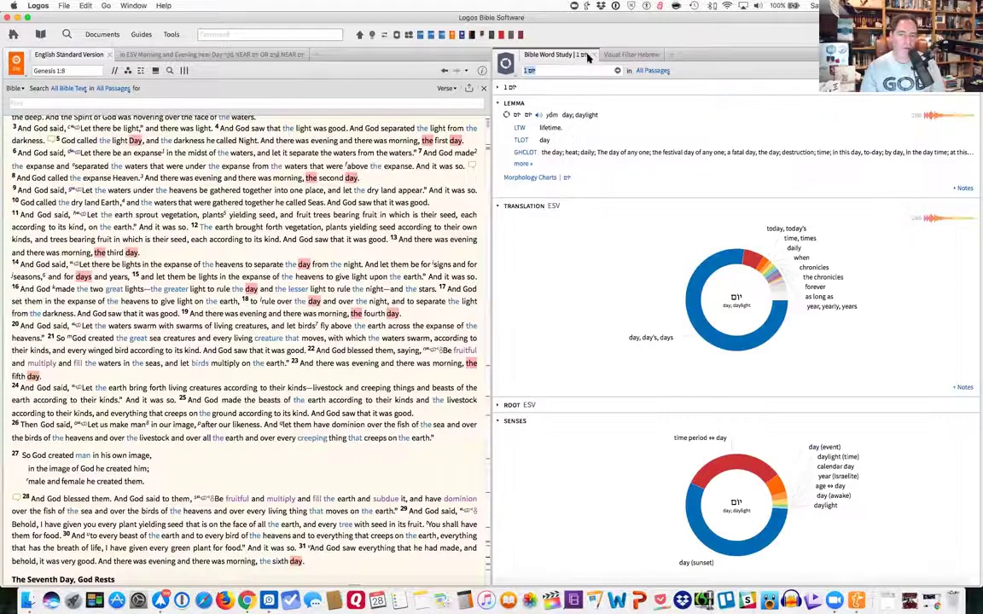
Step: Close the Bible Word Study, the Visual Filter Hebrew document and the inline search in the English Standard Version
left_click(595, 55)
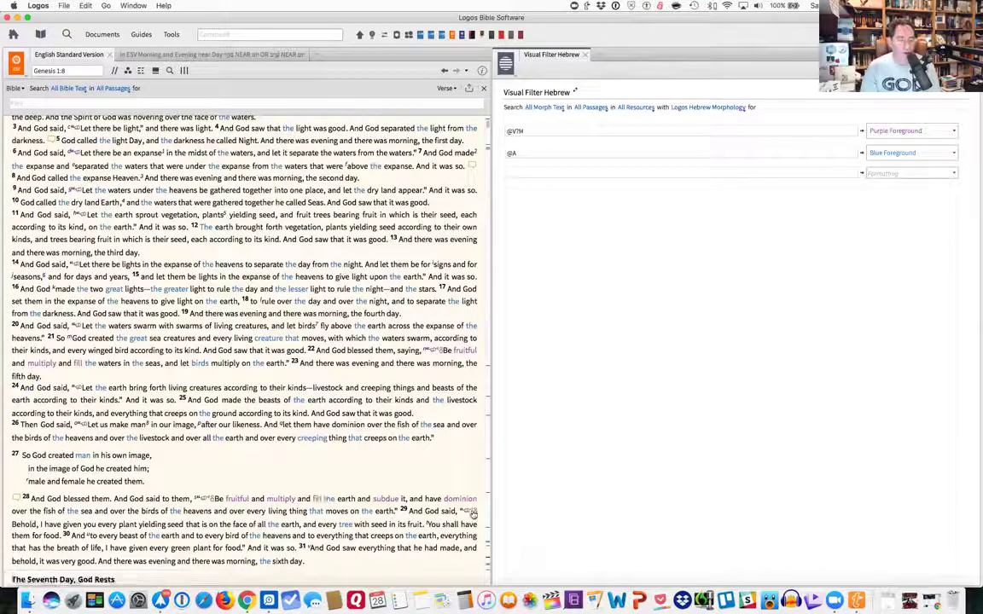
left_click(584, 54)
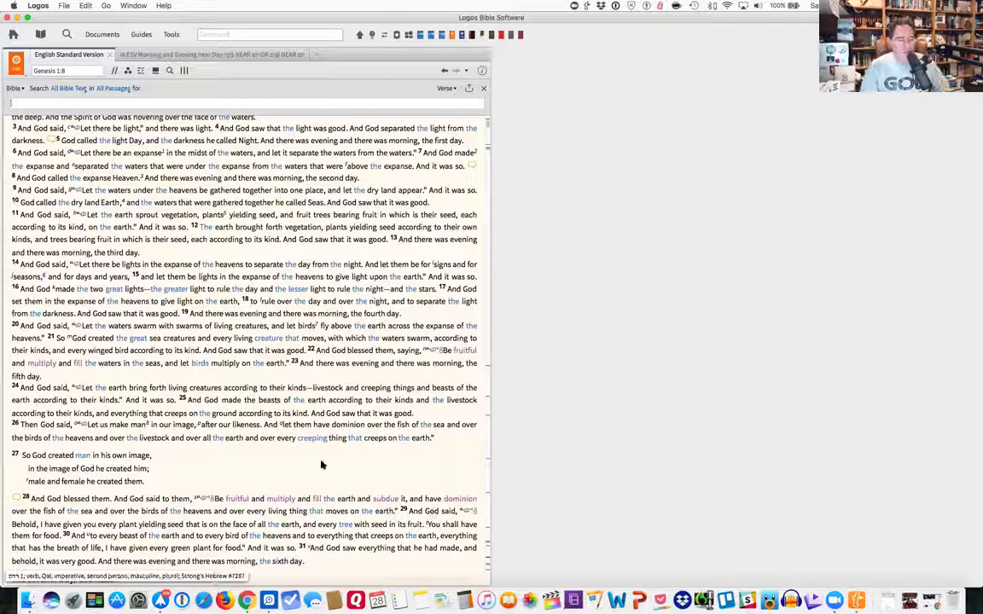
left_click(485, 88)
Step: Take the English Standard Version to Instructions for the Church in 1 Timothy 5 and view the passage through chapter 6
left_click(85, 70)
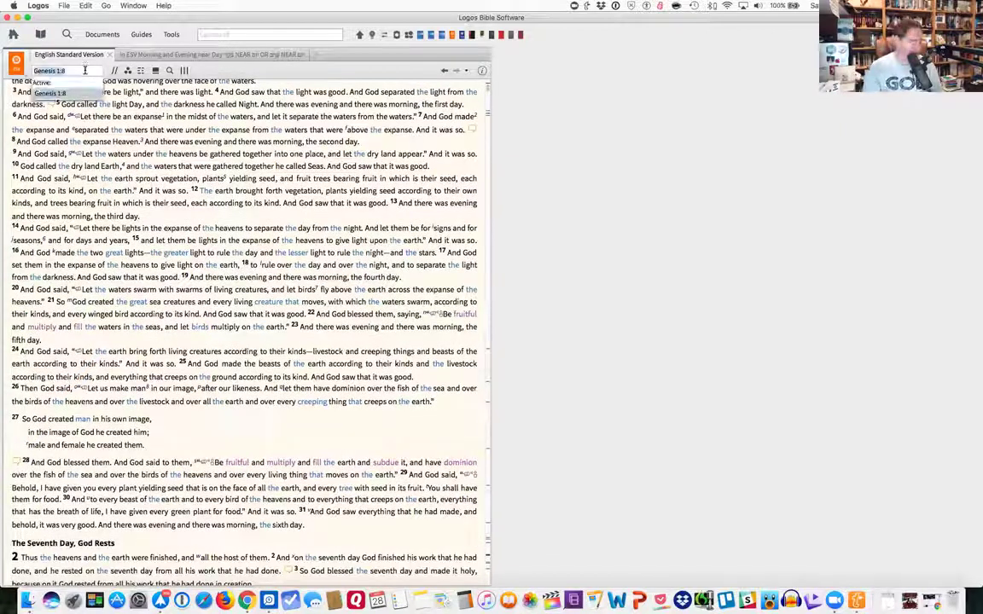
type("1 tim")
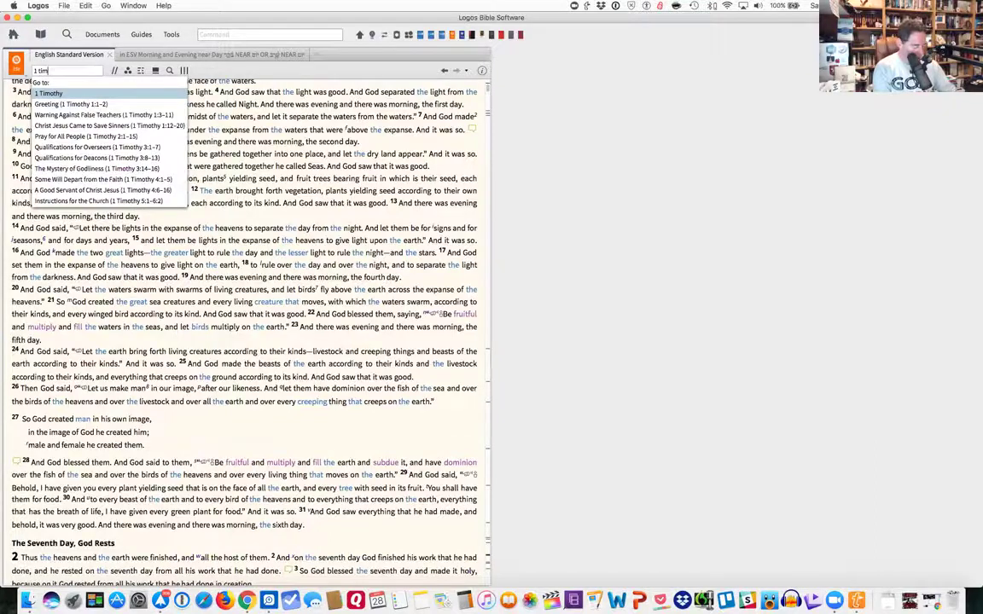
left_click(98, 201)
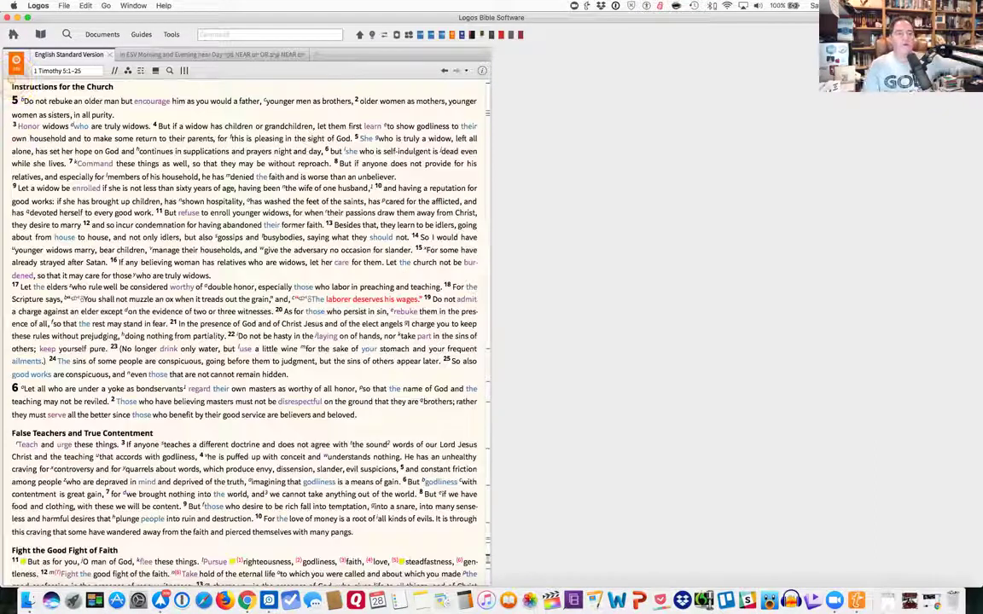
scroll(277, 189, "down", 2)
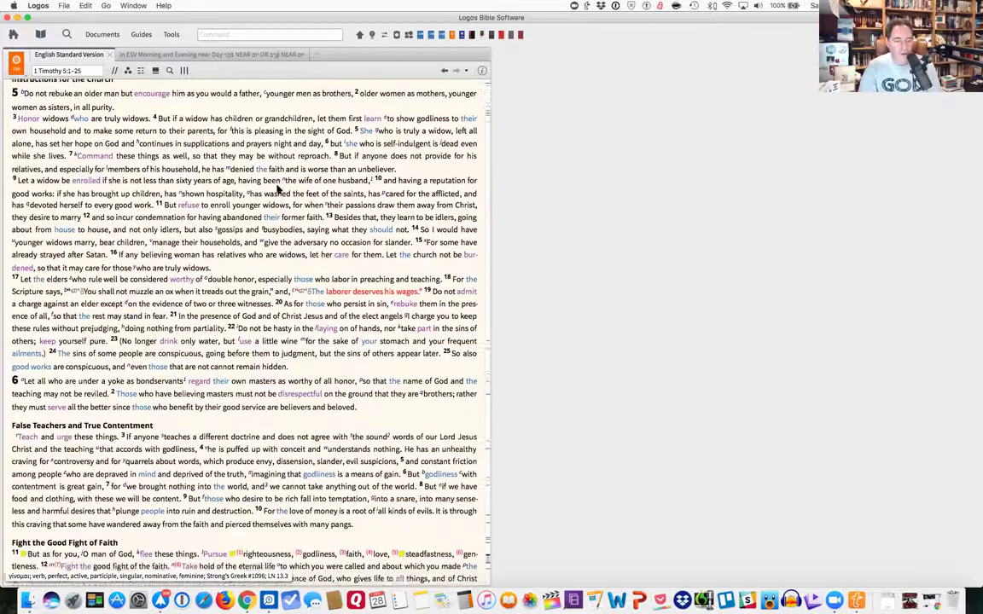
scroll(277, 190, "down", 5)
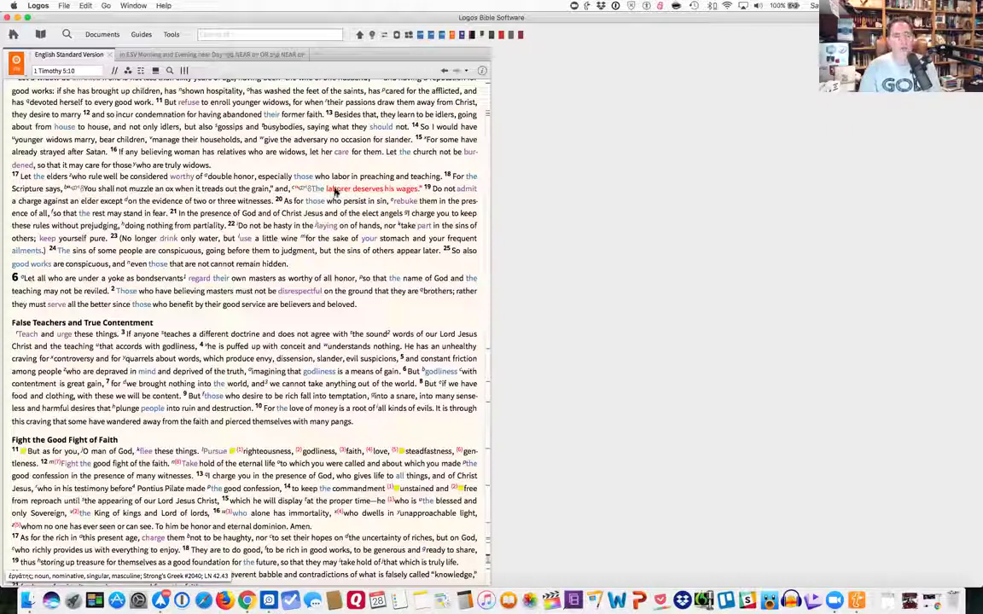
Step: Open the saved Visual Filter Greek document beside the English Standard Version
left_click(141, 35)
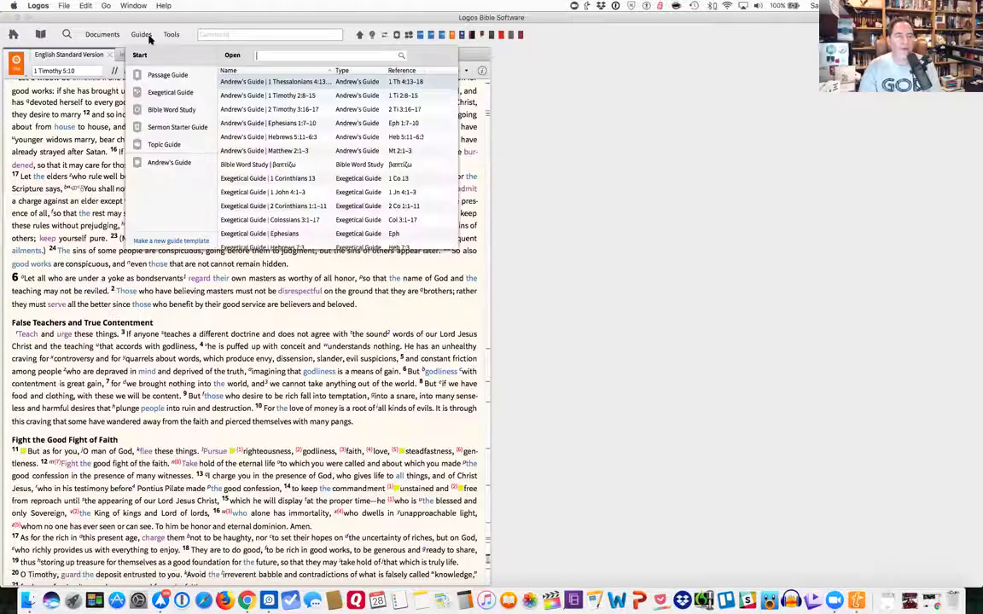
left_click(100, 35)
left_click(101, 36)
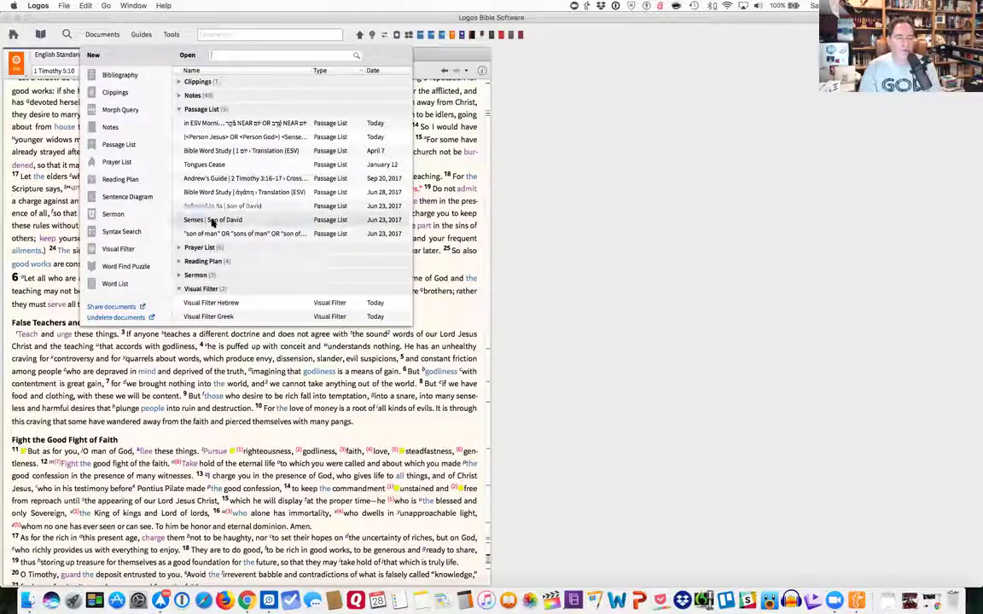
left_click(228, 317)
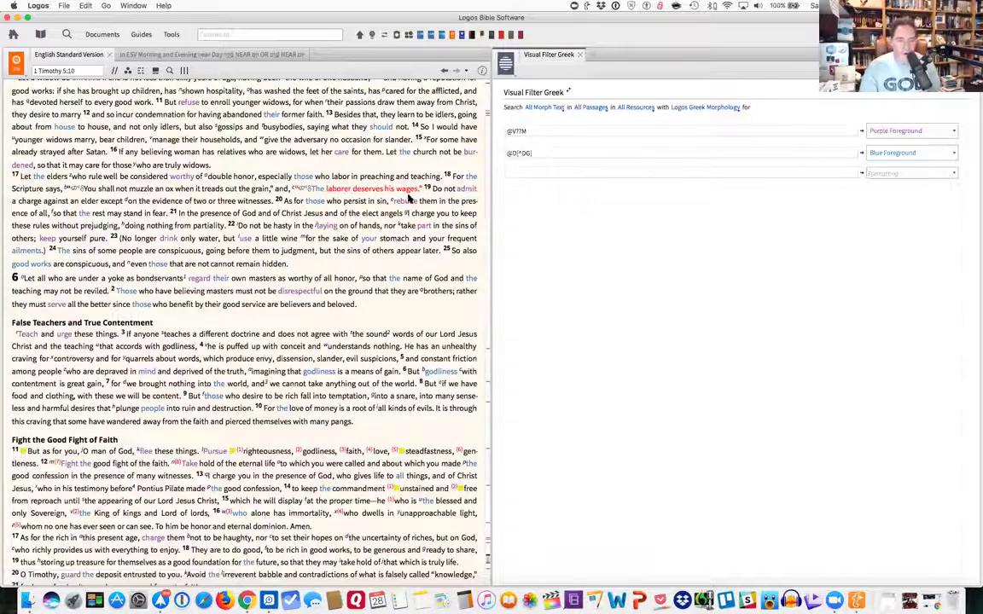
Step: Look through the English Standard Version's visual filter list, from the Resource options to the Greek and Hebrew visual filters
scroll(367, 253, "down", 5)
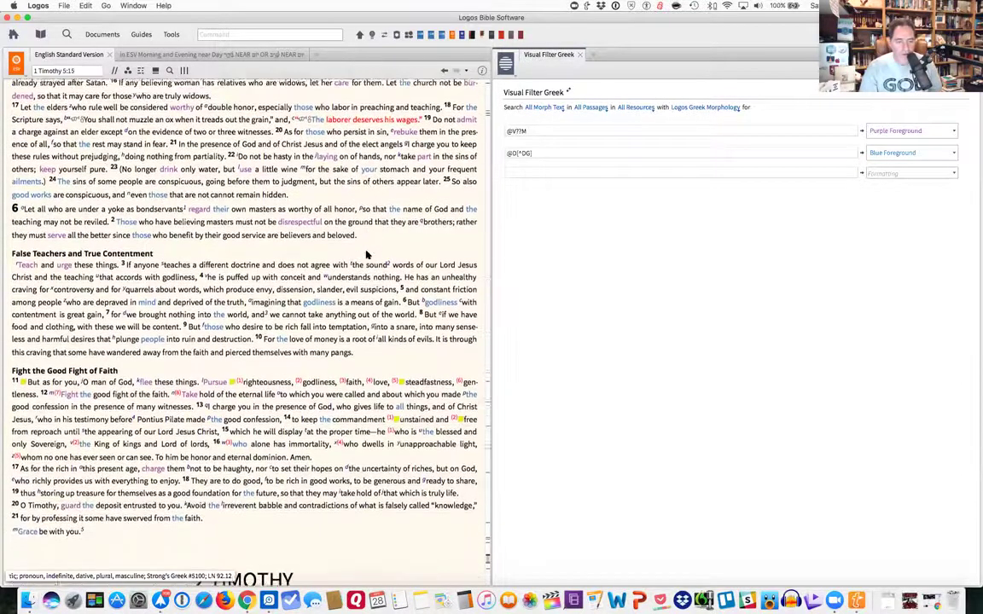
scroll(367, 253, "up", 3)
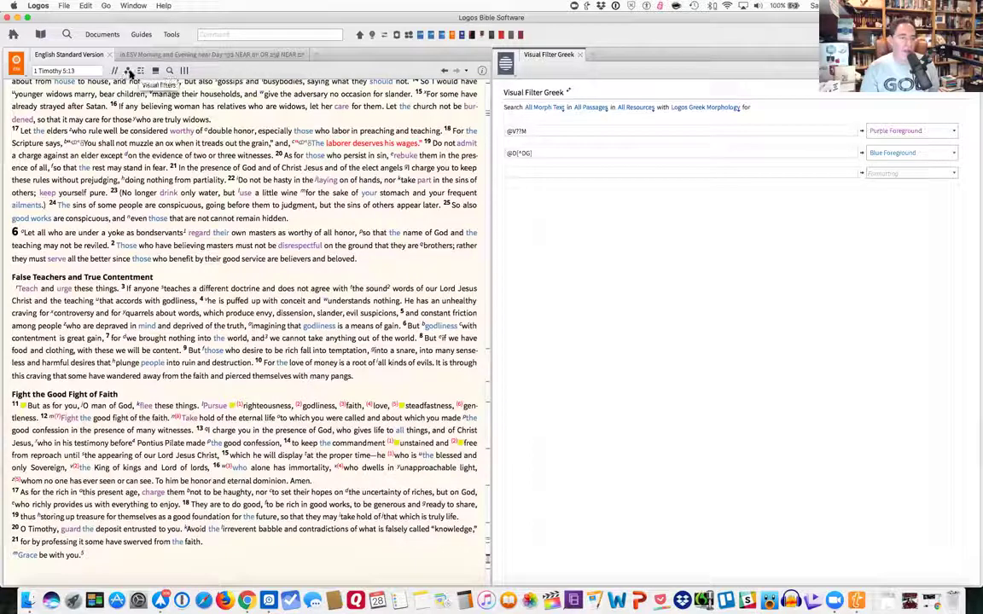
left_click(128, 72)
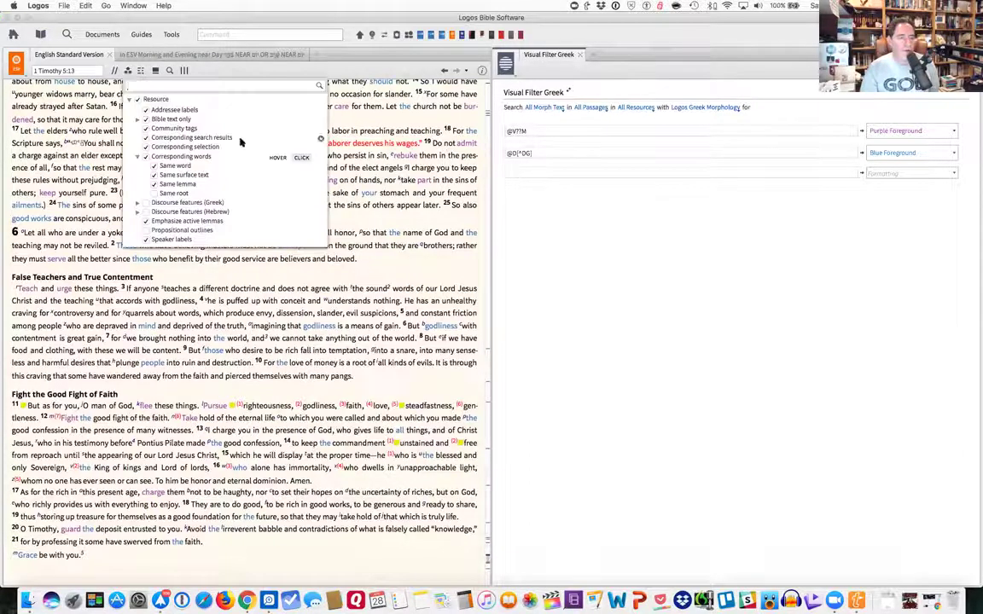
scroll(216, 161, "down", 5)
scroll(216, 160, "up", 5)
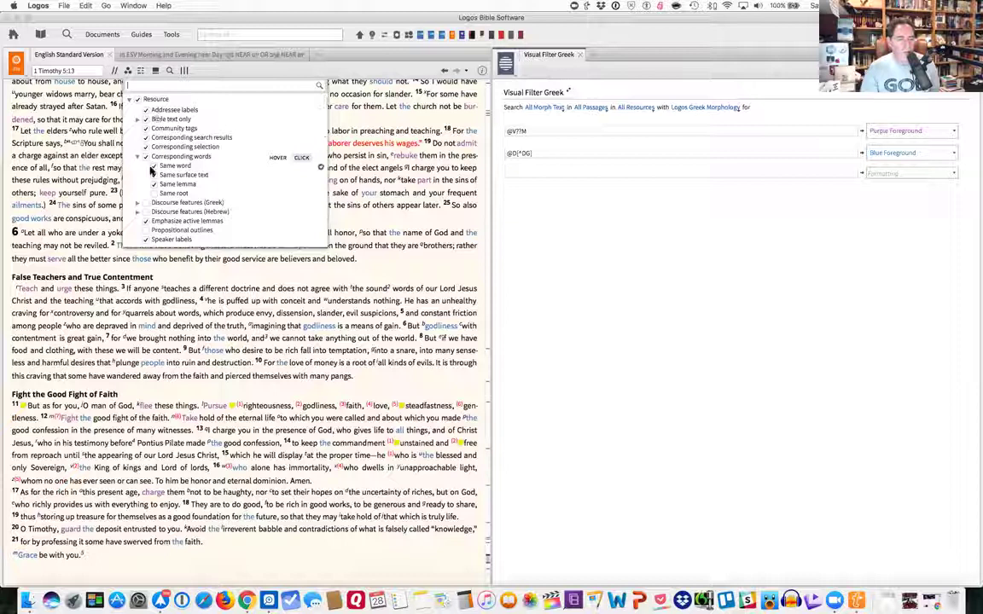
scroll(153, 173, "down", 3)
scroll(153, 173, "down", 10)
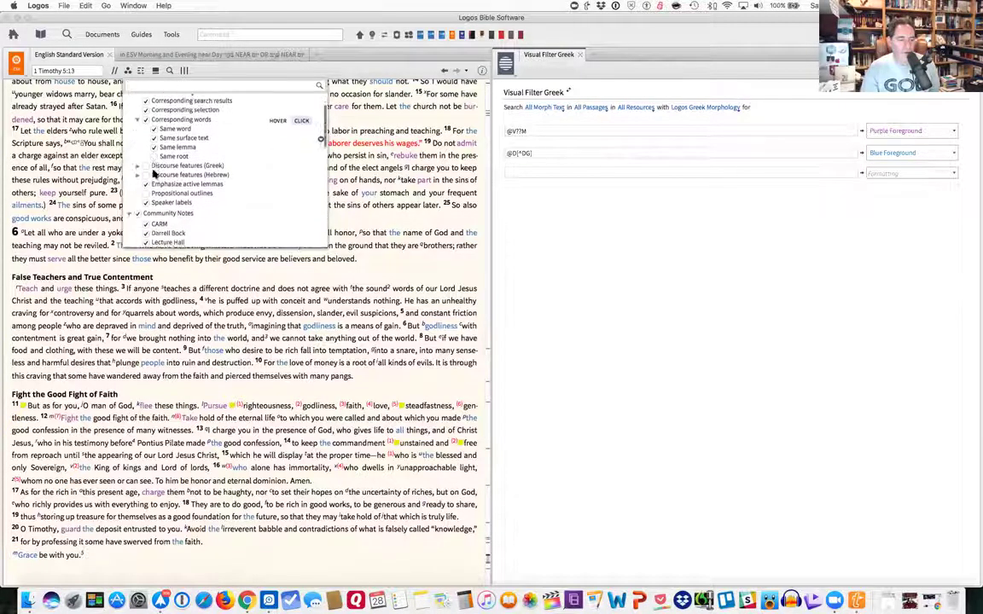
scroll(154, 173, "down", 10)
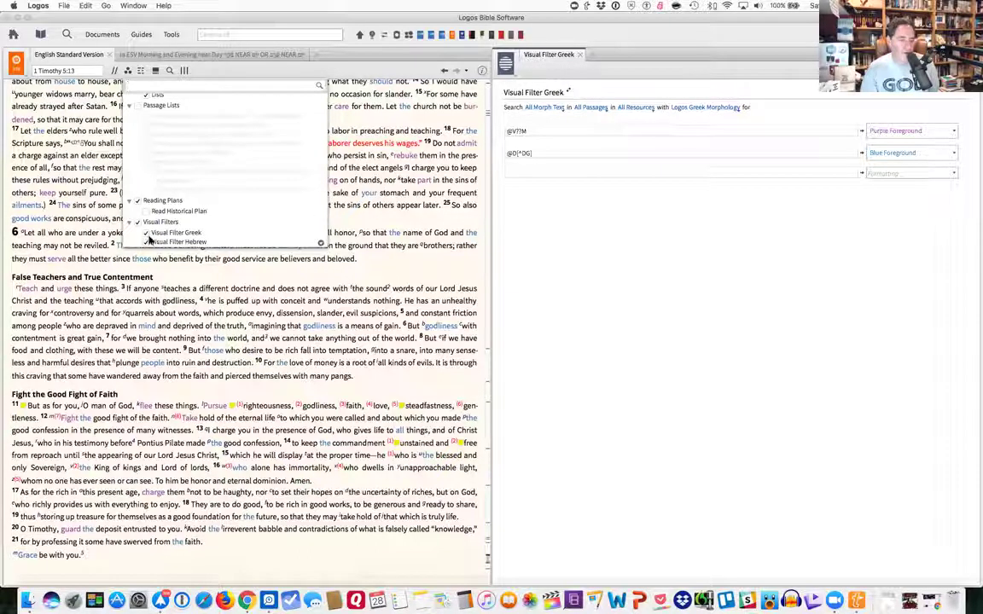
scroll(253, 209, "up", 10)
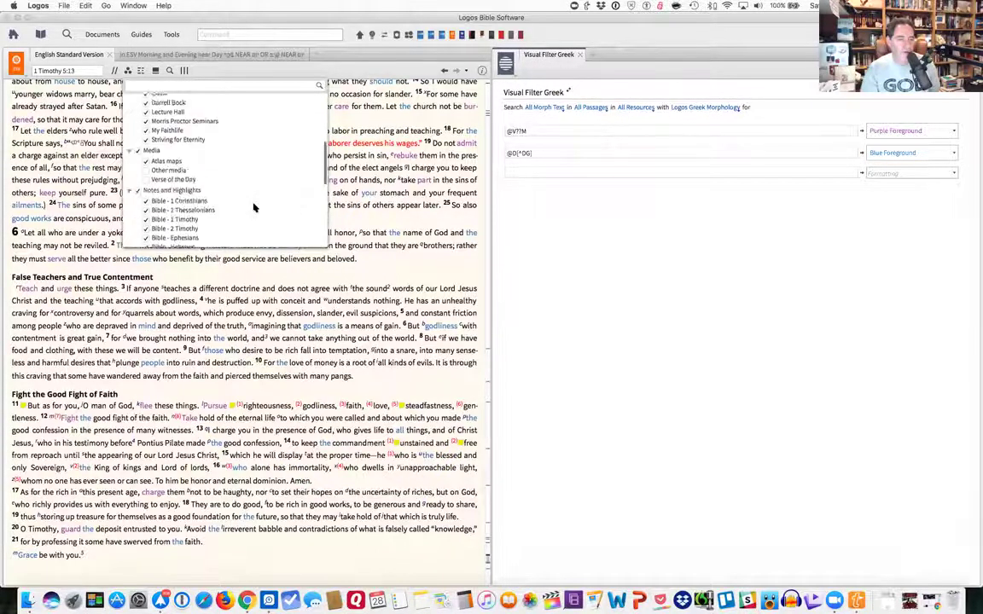
scroll(253, 207, "up", 5)
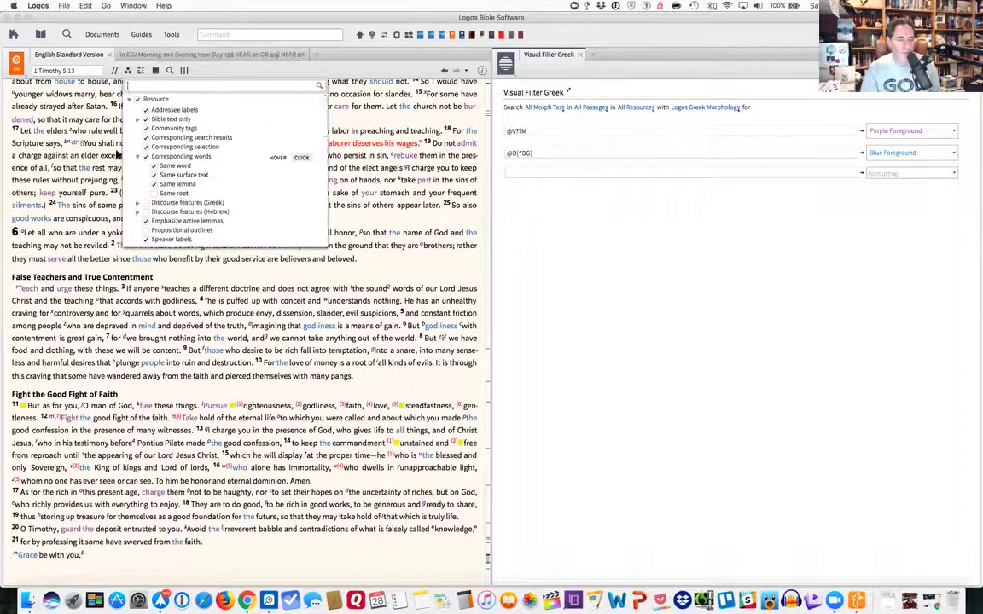
Step: Expand and check the Bible text only options in the English Standard Version's visual filter list
left_click(138, 119)
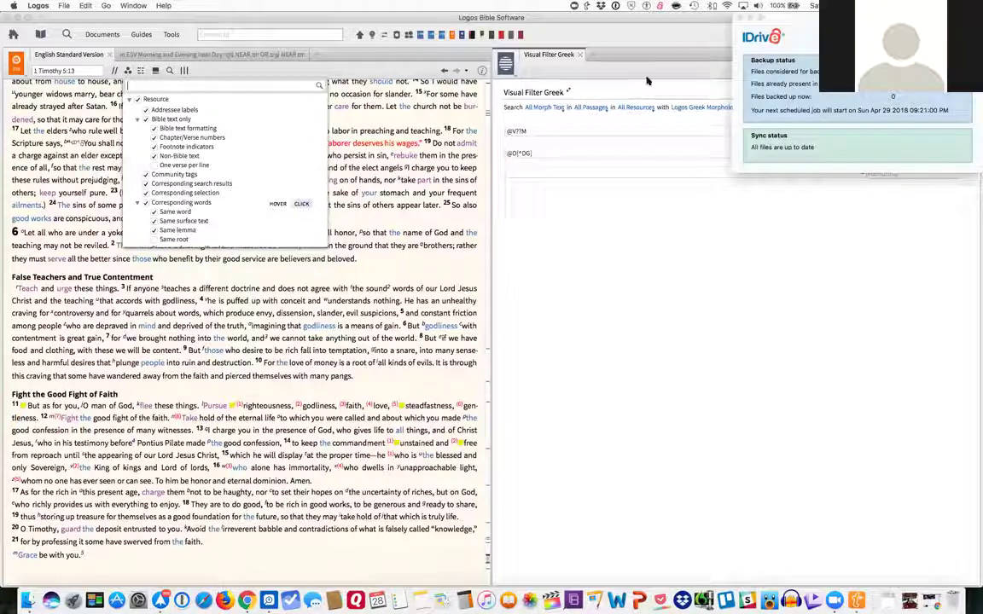
left_click(399, 89)
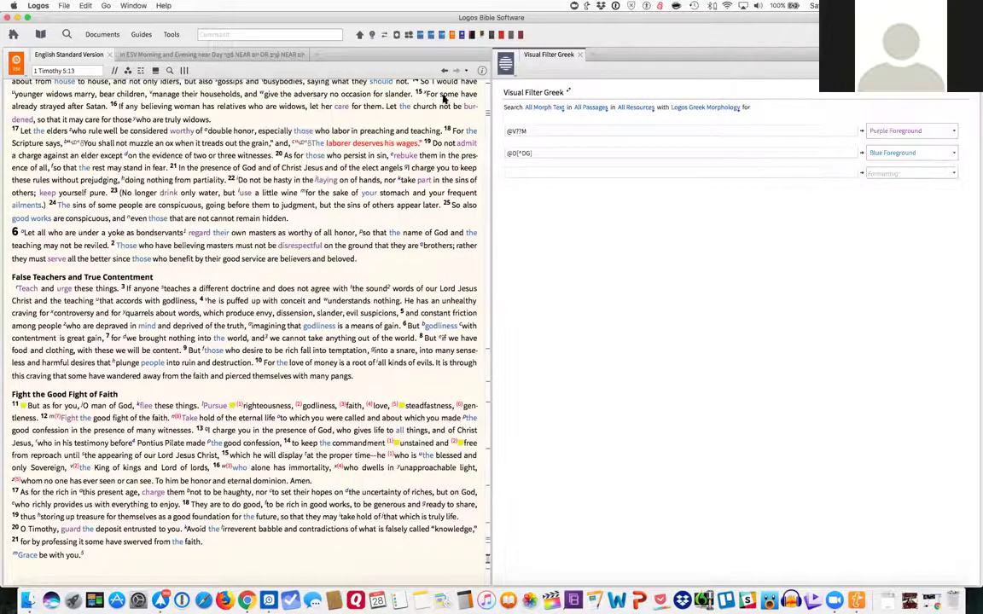
left_click(126, 71)
scroll(132, 137, "down", 3)
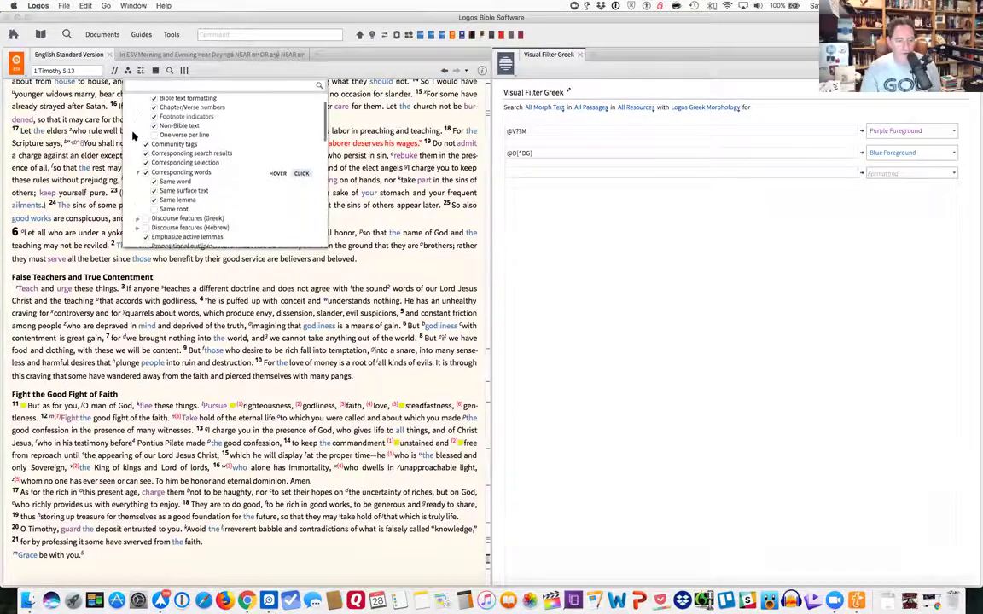
scroll(132, 137, "up", 3)
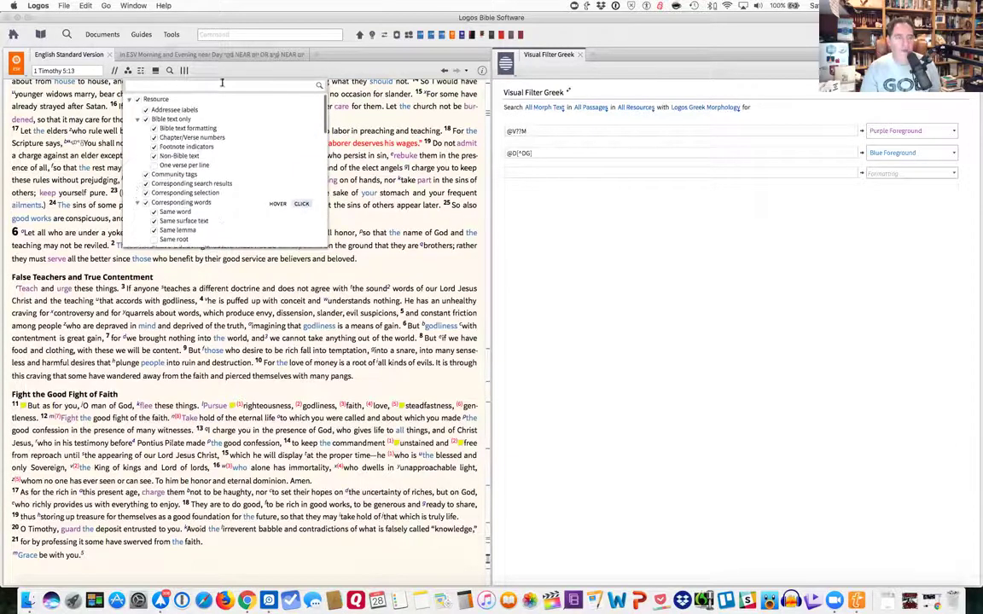
left_click(134, 34)
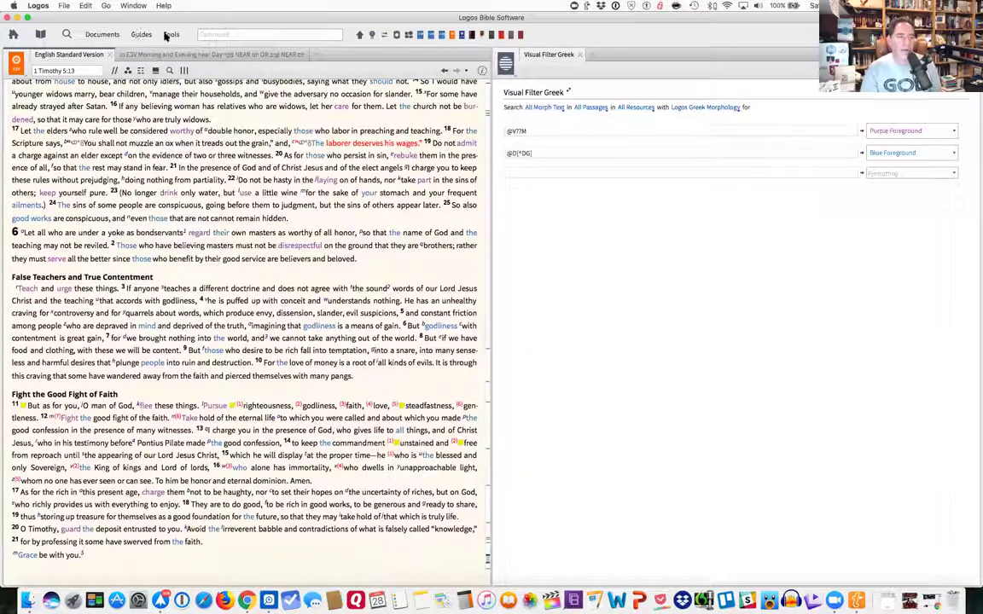
Step: Locate the Show Red Letter in Bibles option under Text Display in the Program Settings and close the settings
left_click(38, 5)
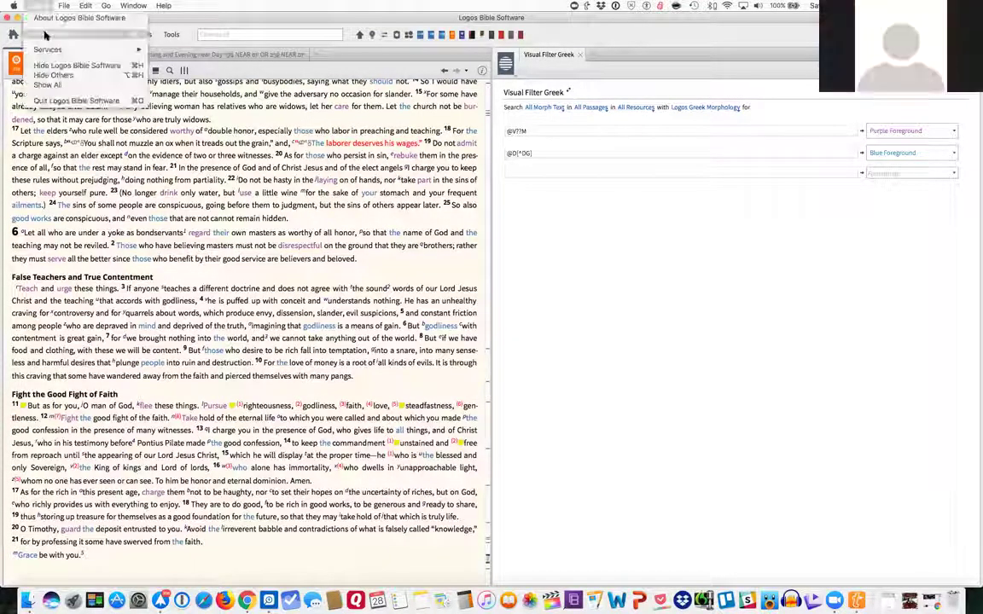
left_click(46, 34)
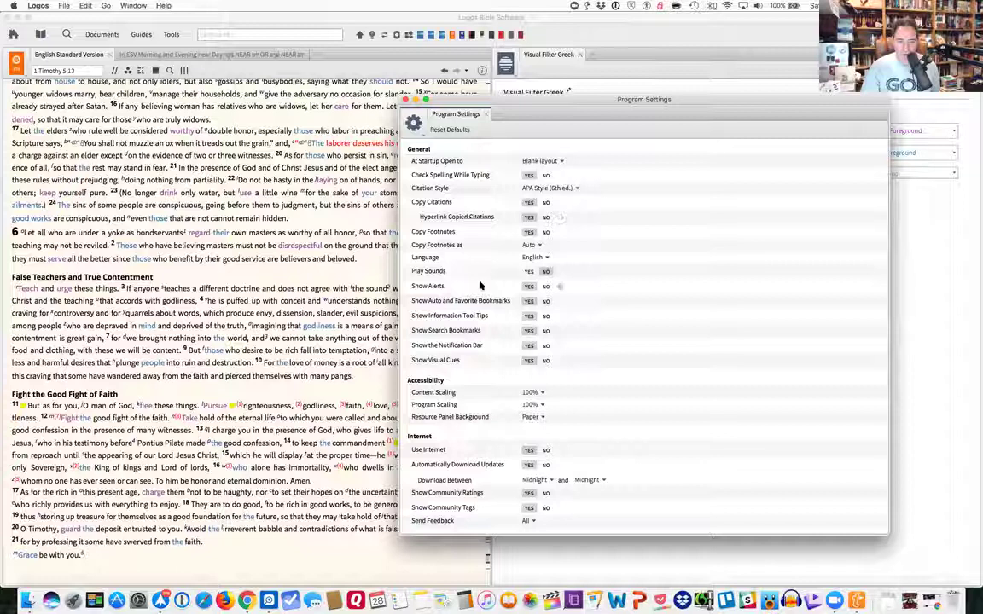
scroll(480, 284, "down", 3)
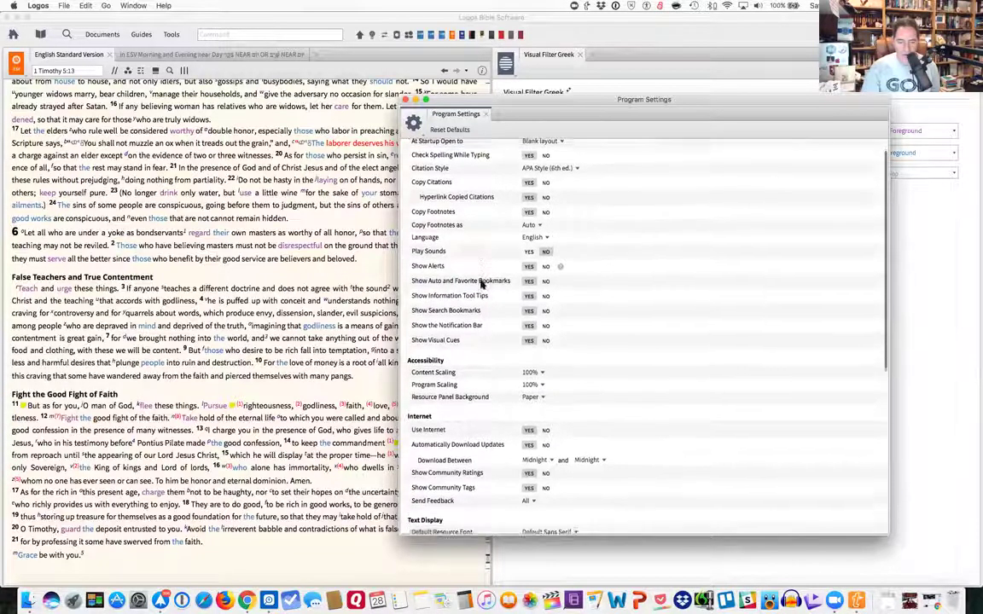
scroll(481, 284, "down", 10)
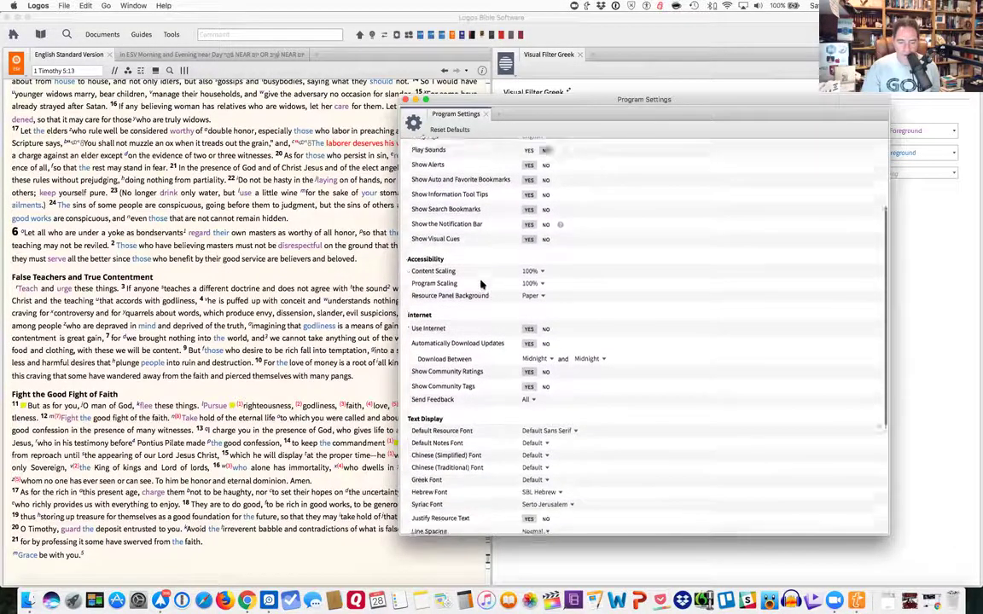
scroll(481, 284, "down", 8)
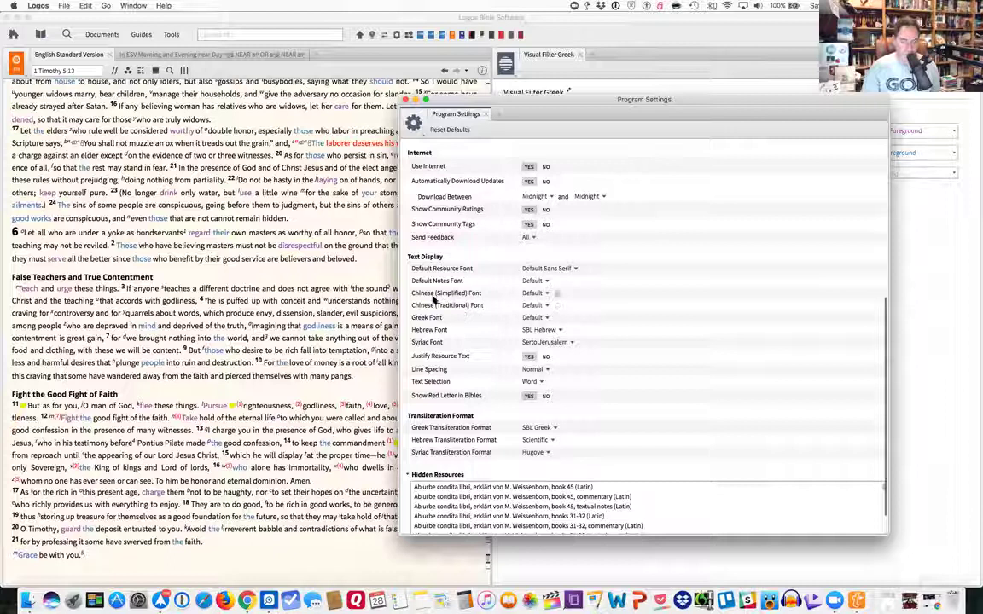
left_click(543, 395)
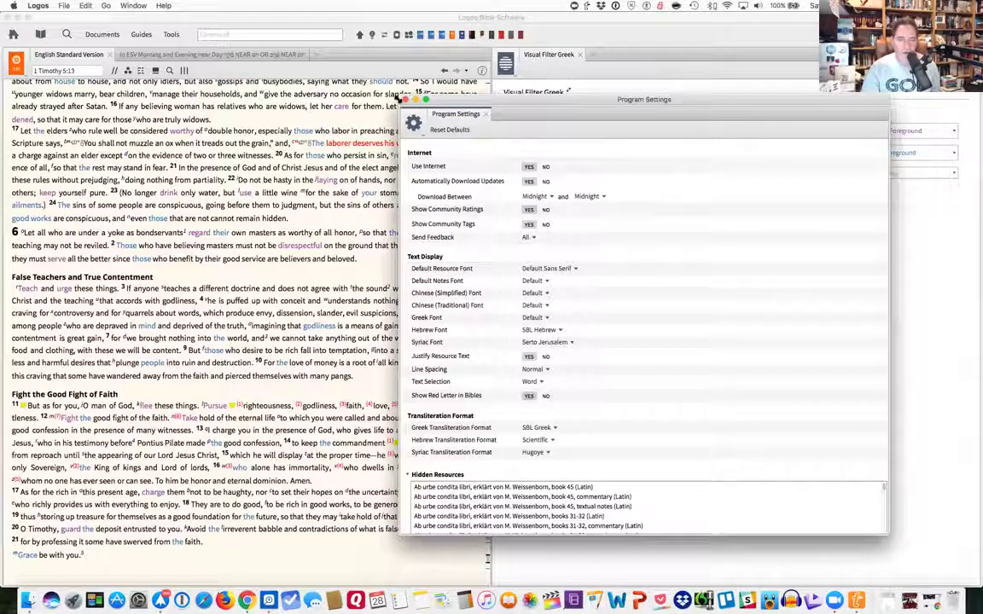
left_click(408, 100)
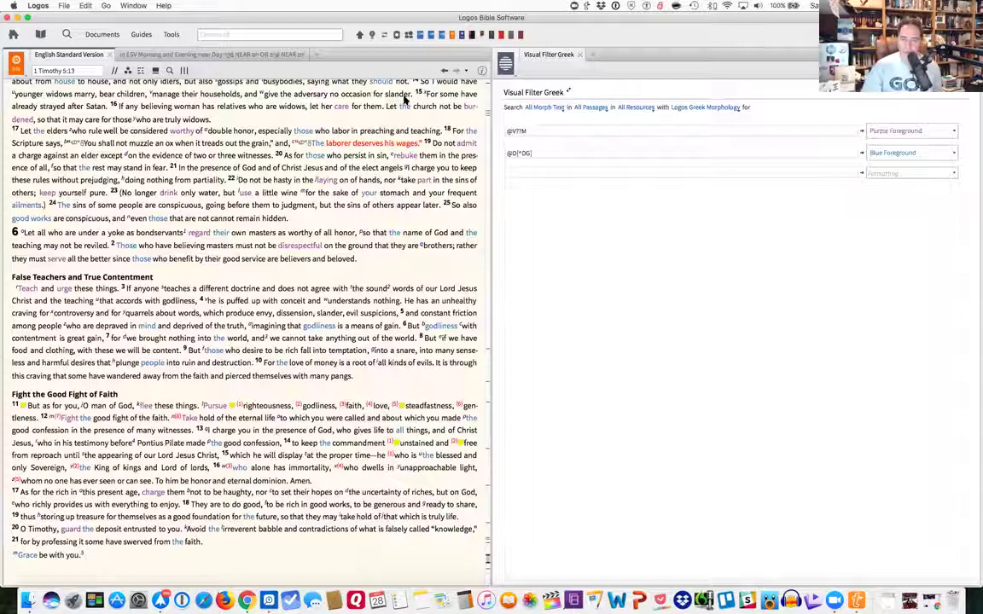
Step: Examine the Greek filter highlighting from 1 Timothy 5:22 through chapter 6 to the opening of 2 Timothy
mouse_move(319, 184)
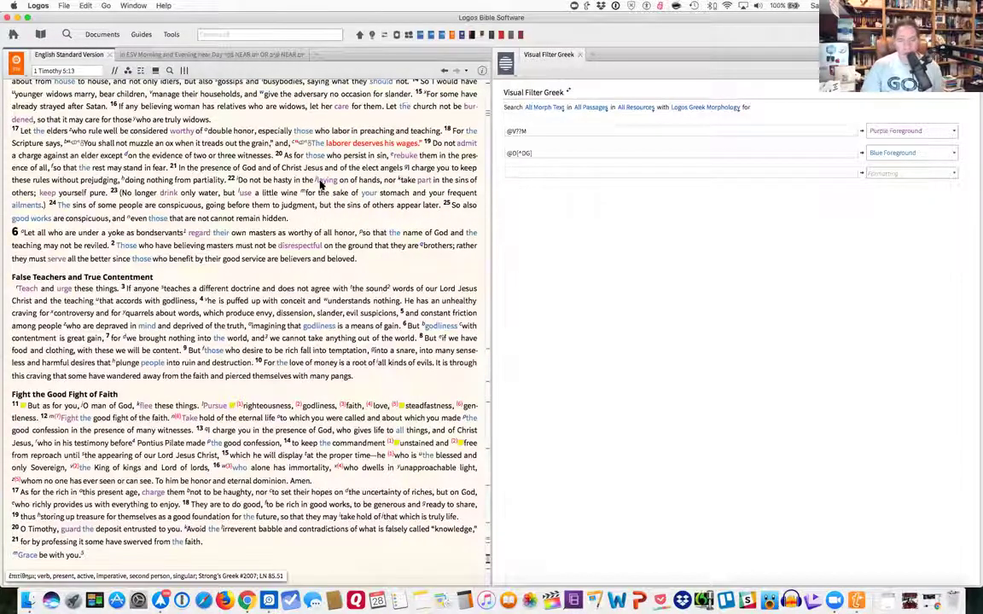
mouse_move(356, 195)
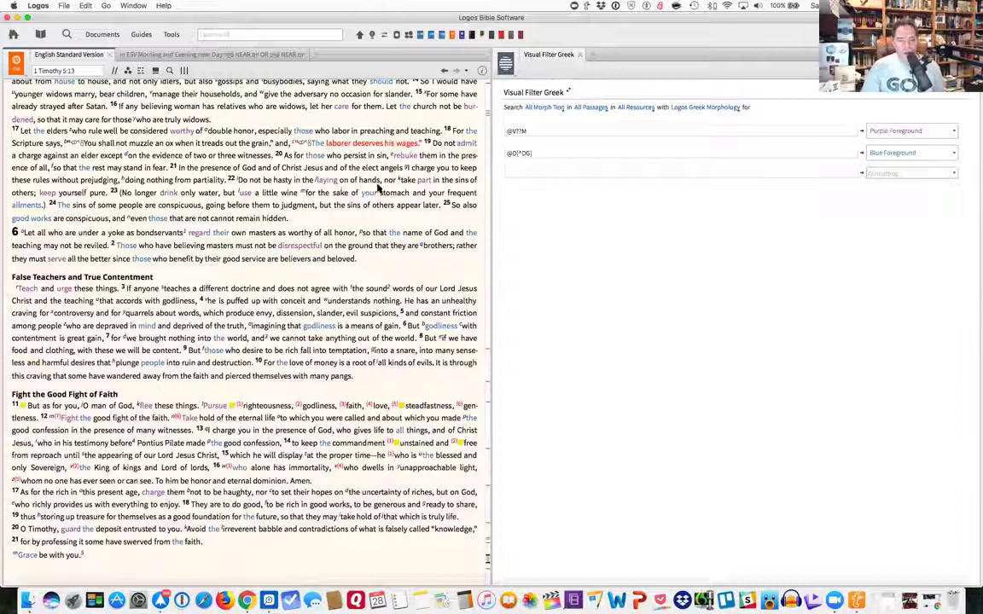
scroll(329, 208, "down", 5)
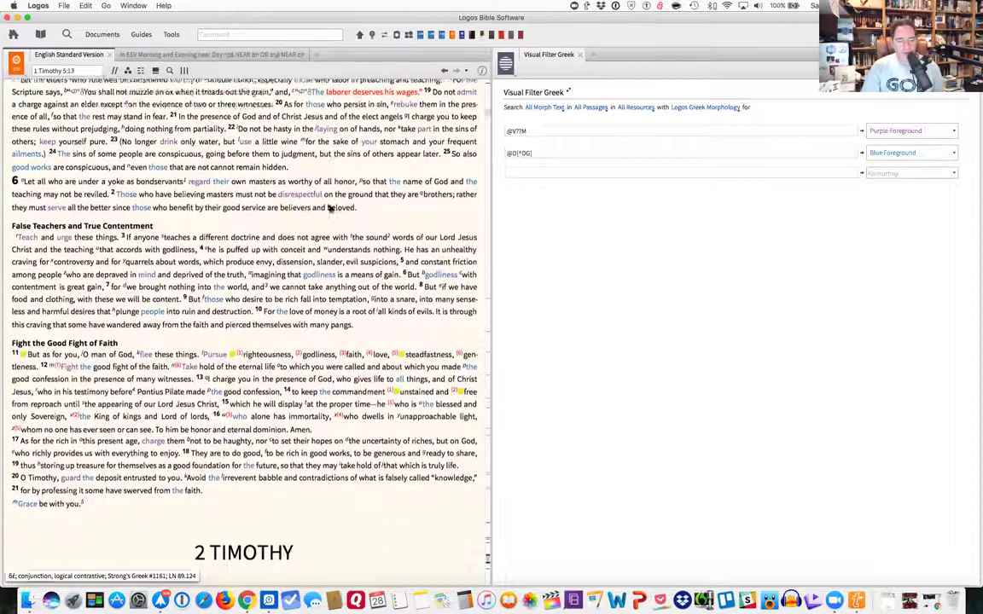
scroll(330, 208, "down", 6)
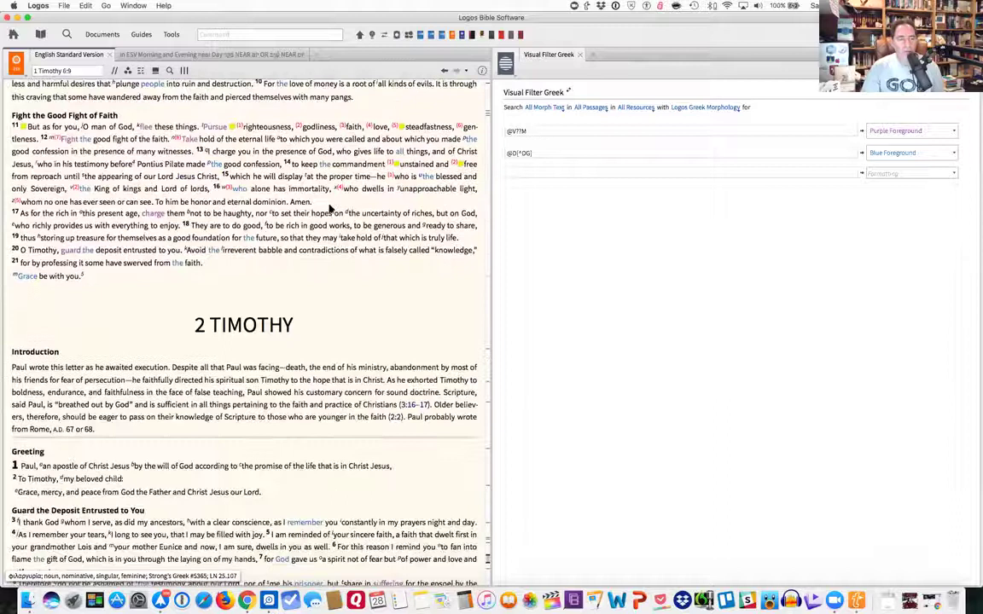
scroll(331, 209, "up", 1)
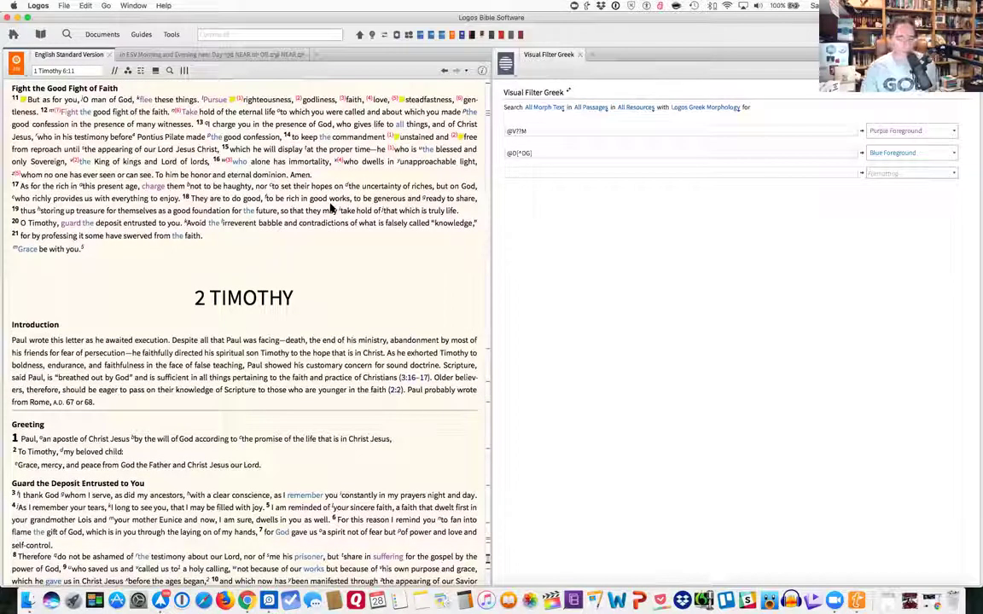
Step: Close the Greek visual filter document, open the Highlighting tool and look through its palettes down to the Lists palette
scroll(331, 209, "down", 1)
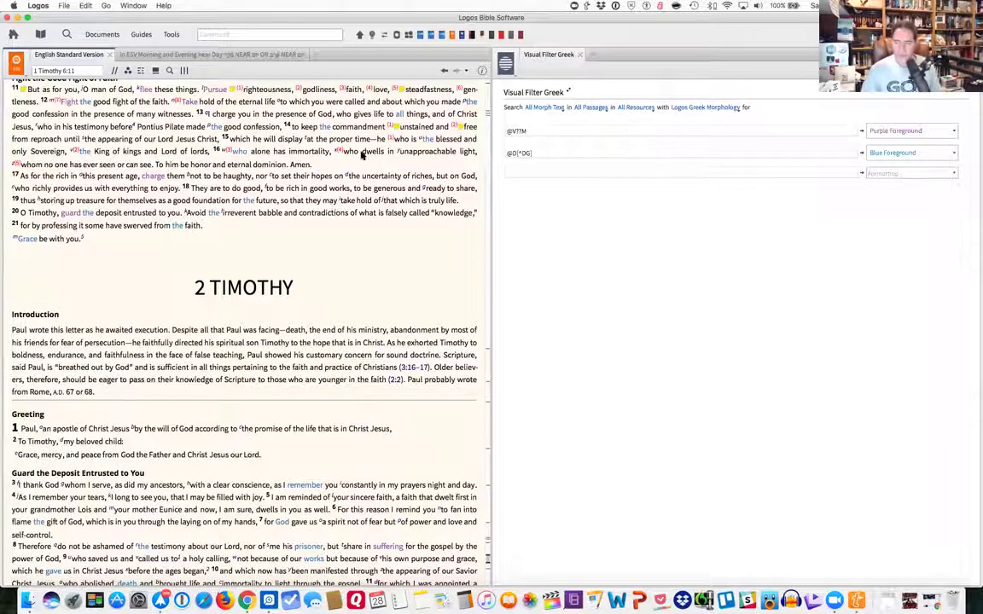
left_click(578, 55)
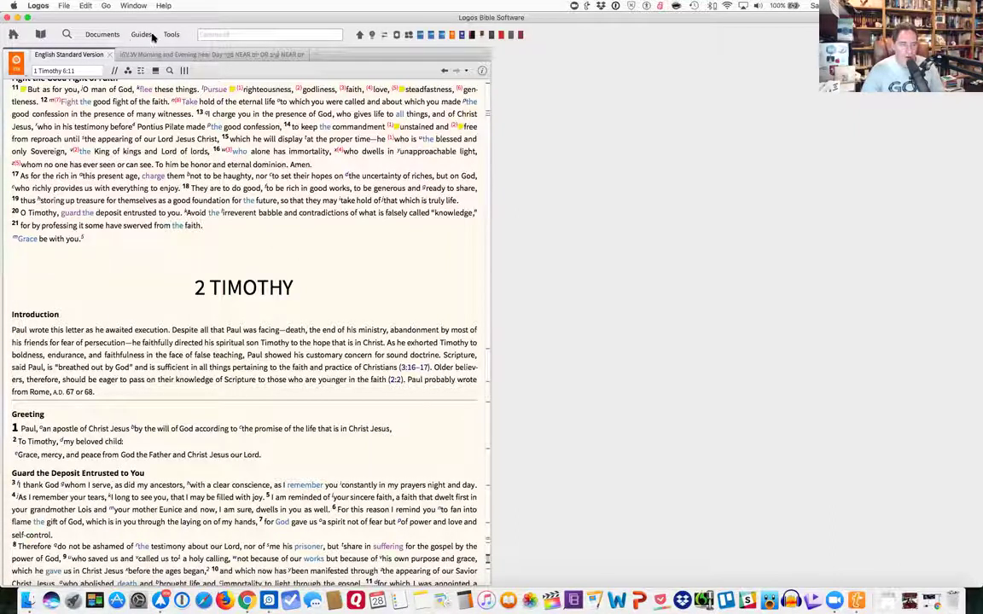
left_click(143, 35)
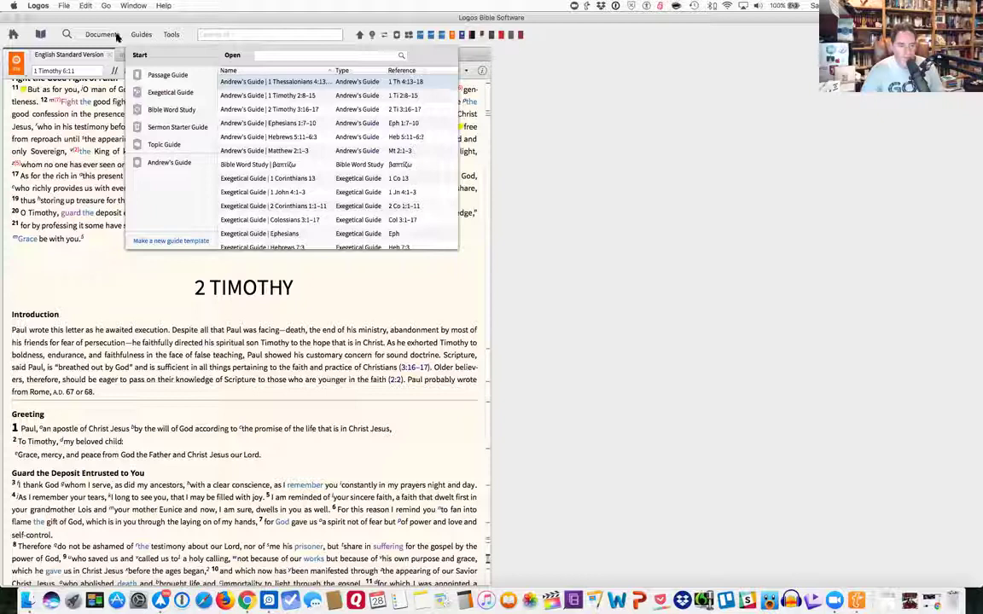
left_click(170, 34)
left_click(171, 34)
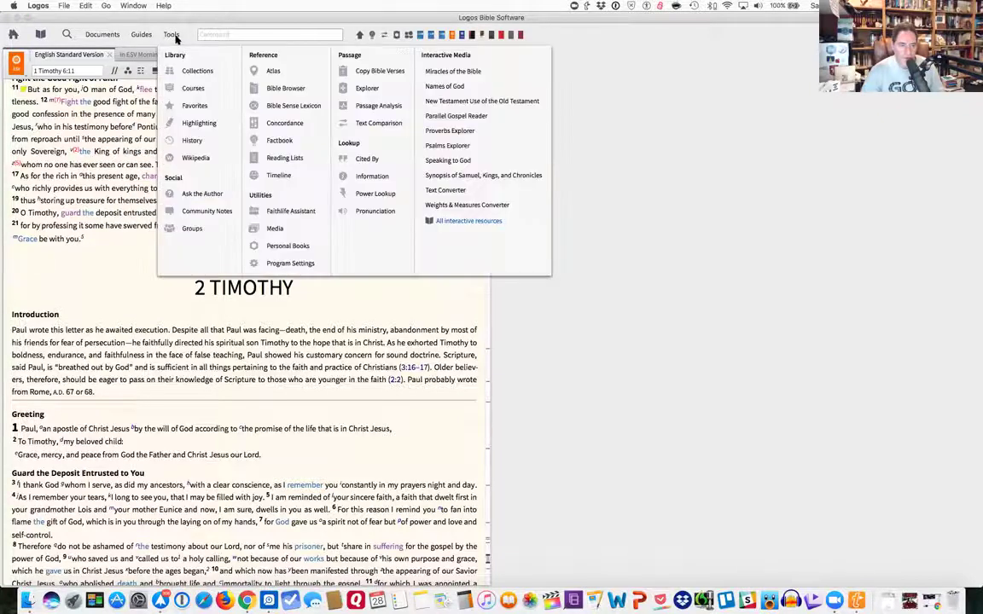
left_click(198, 124)
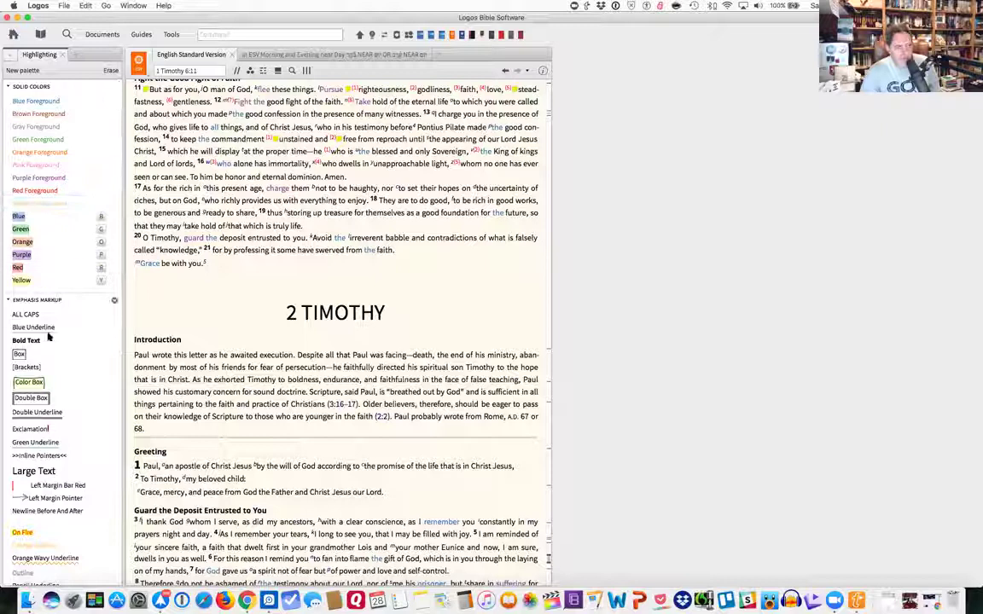
scroll(50, 347, "down", 10)
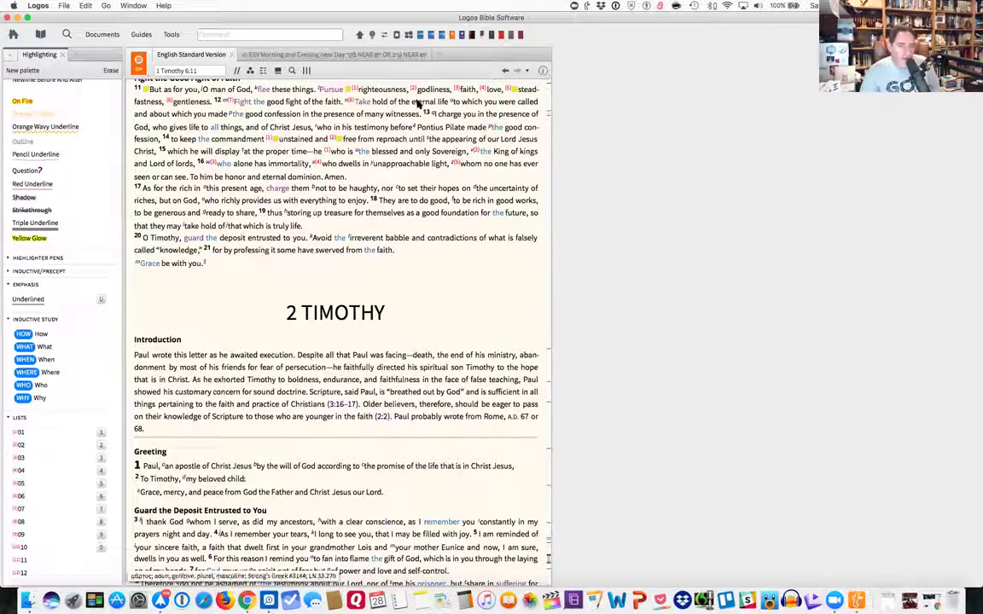
Step: Select "eternal life" and "witnesses" in 1 Timothy 6:12 as example highlight targets, clear the selection and point out the note markers in verse 11
left_click_drag(413, 102, 448, 103)
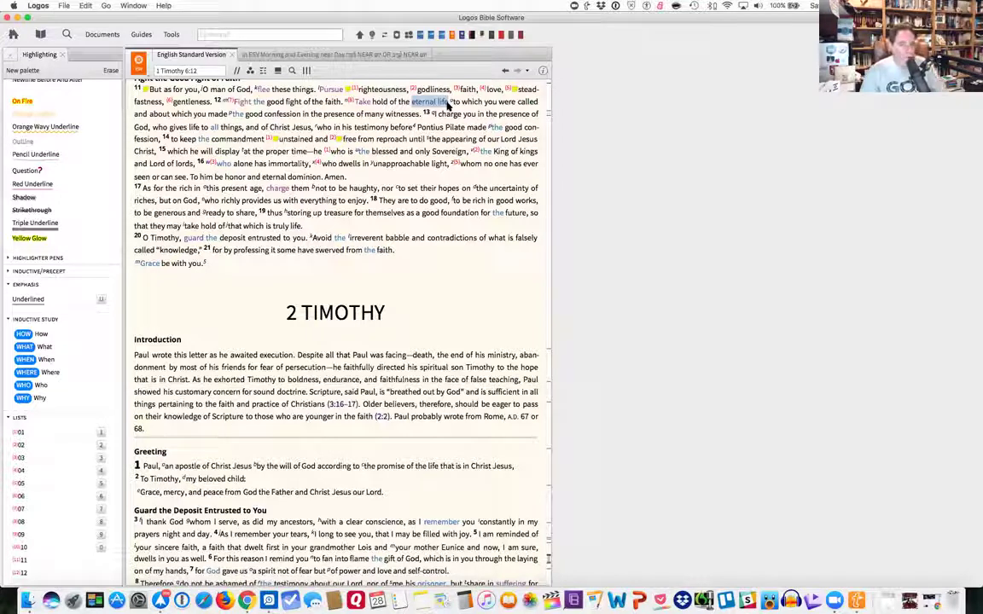
left_click(417, 114)
double_click(417, 114)
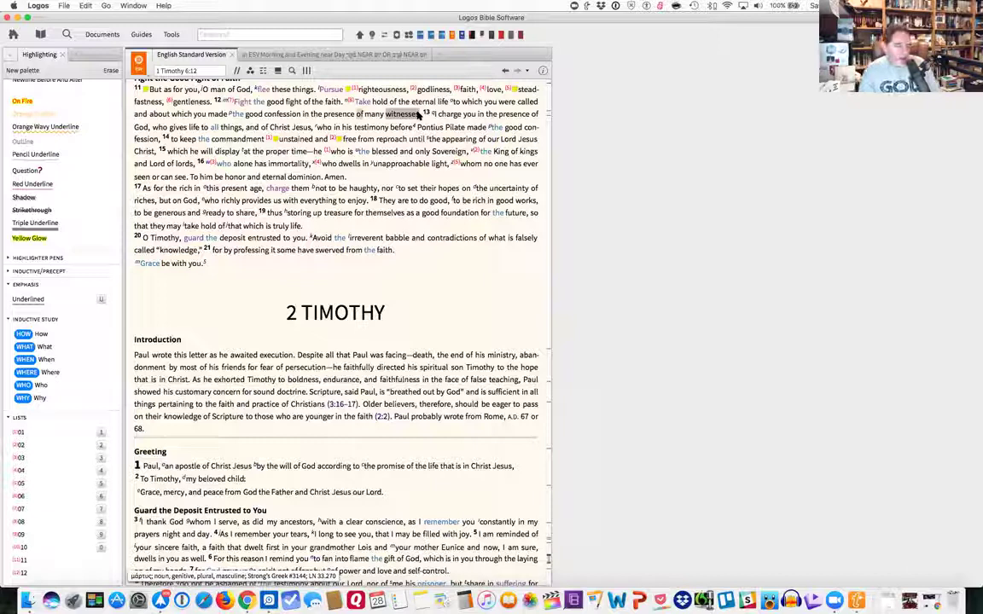
left_click(419, 262)
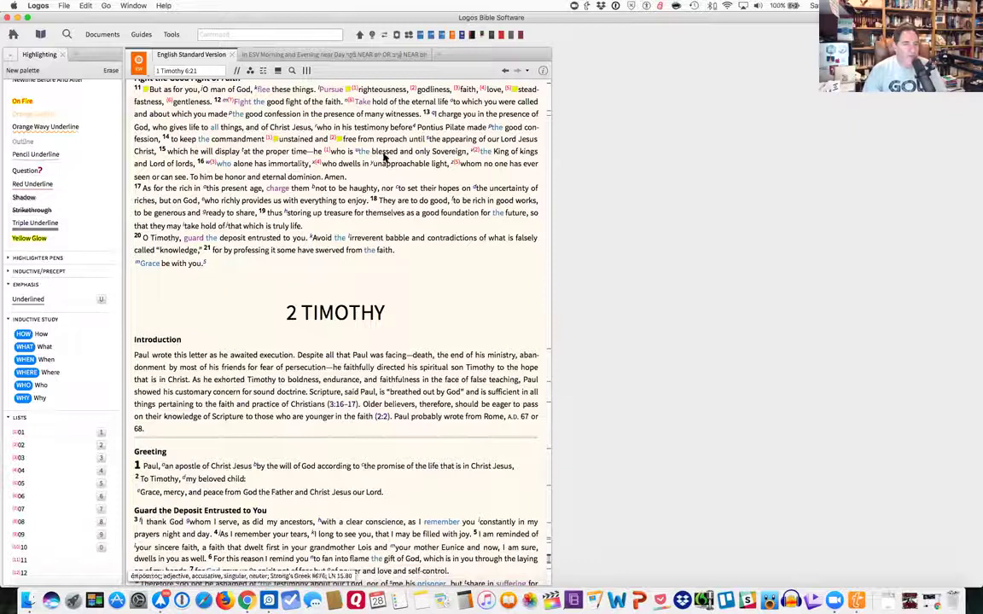
mouse_move(348, 92)
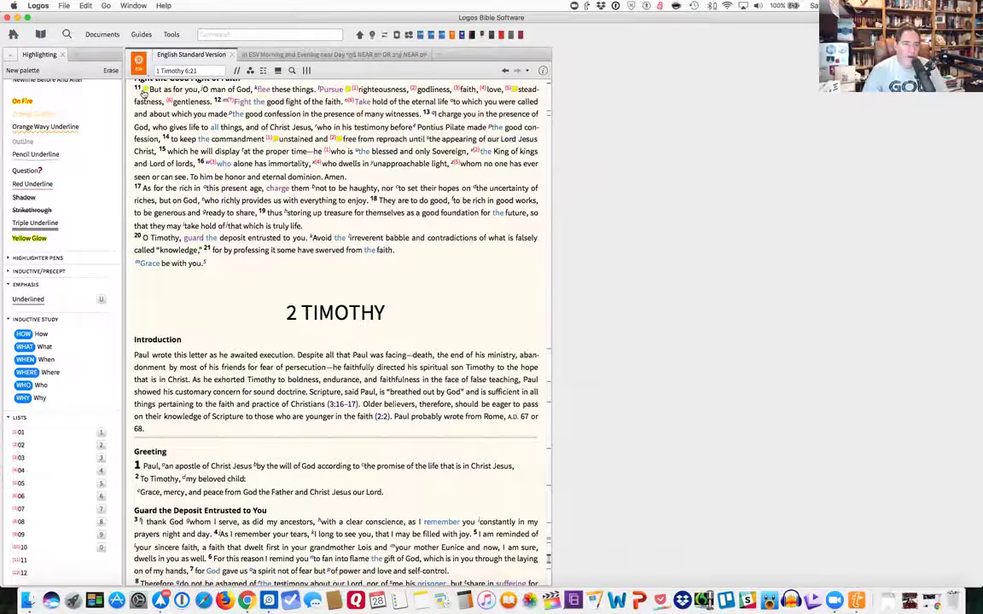
mouse_move(145, 92)
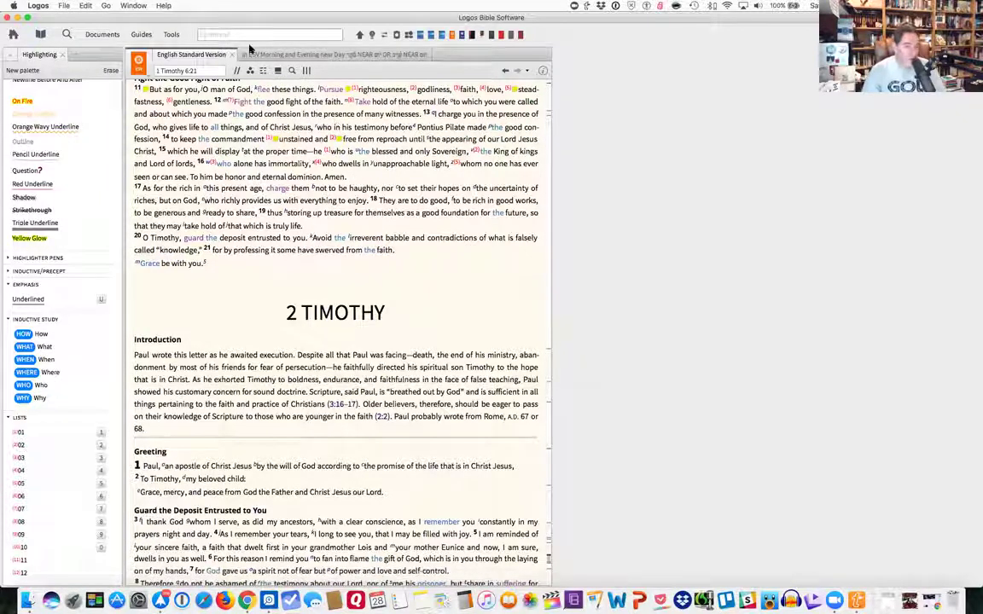
Step: Turn off the Visual Filters and the Notes and Highlights groups in the English Standard Version's visual filter list
left_click(250, 72)
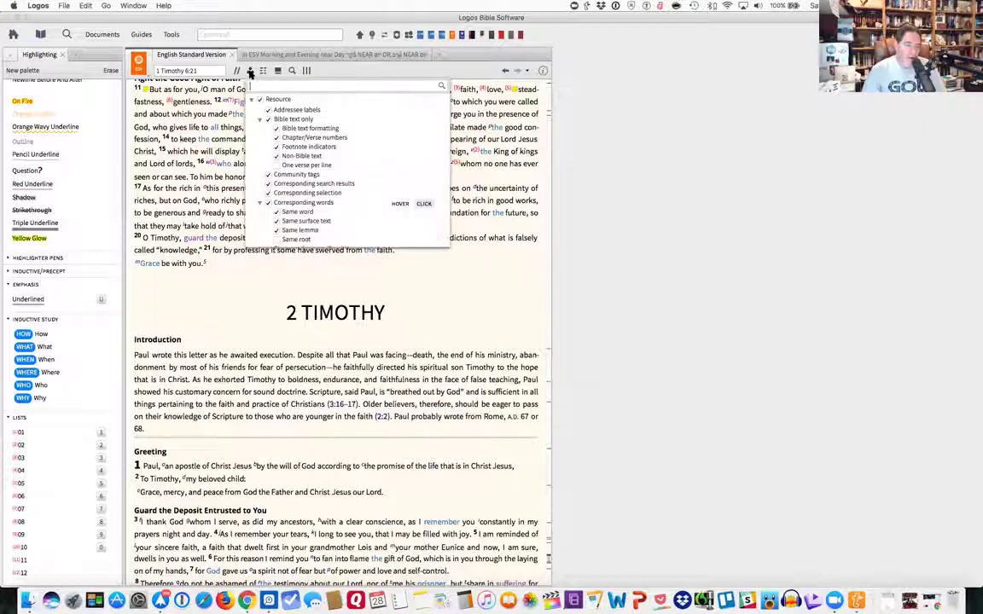
scroll(292, 172, "down", 5)
scroll(292, 172, "down", 5)
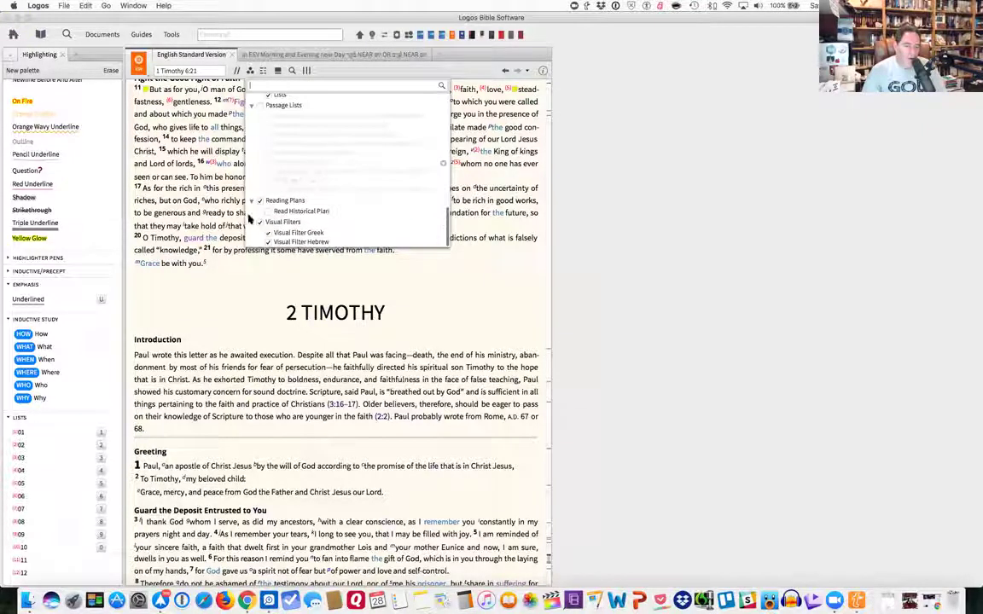
left_click(260, 223)
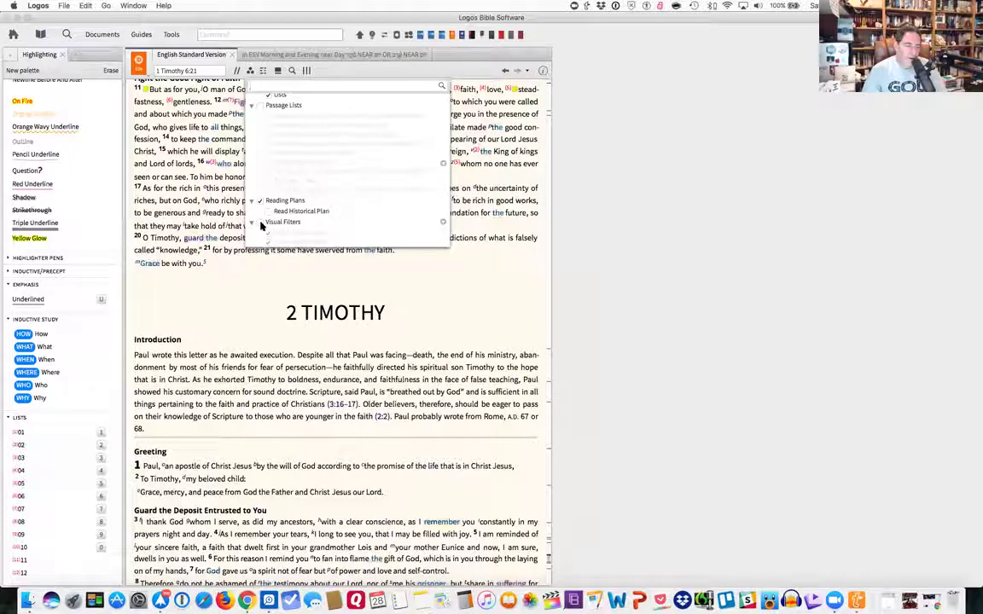
scroll(261, 225, "up", 3)
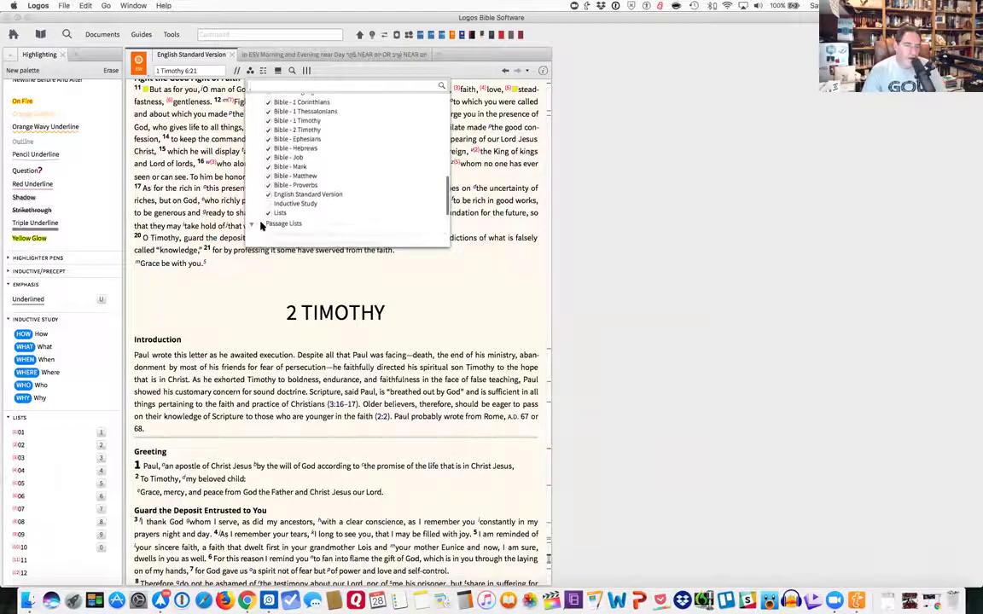
left_click(261, 223)
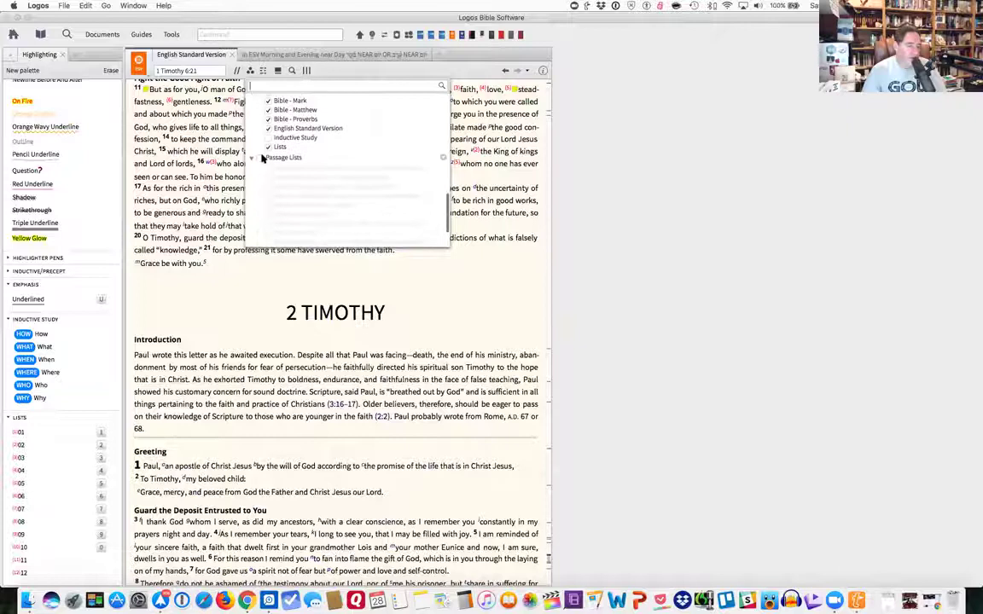
scroll(262, 170, "up", 3)
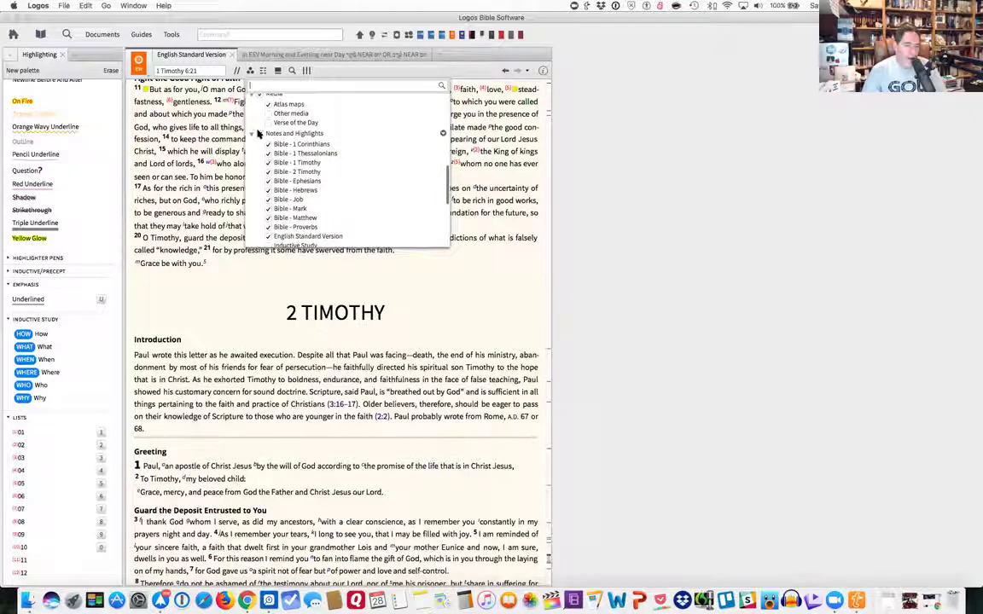
left_click(259, 135)
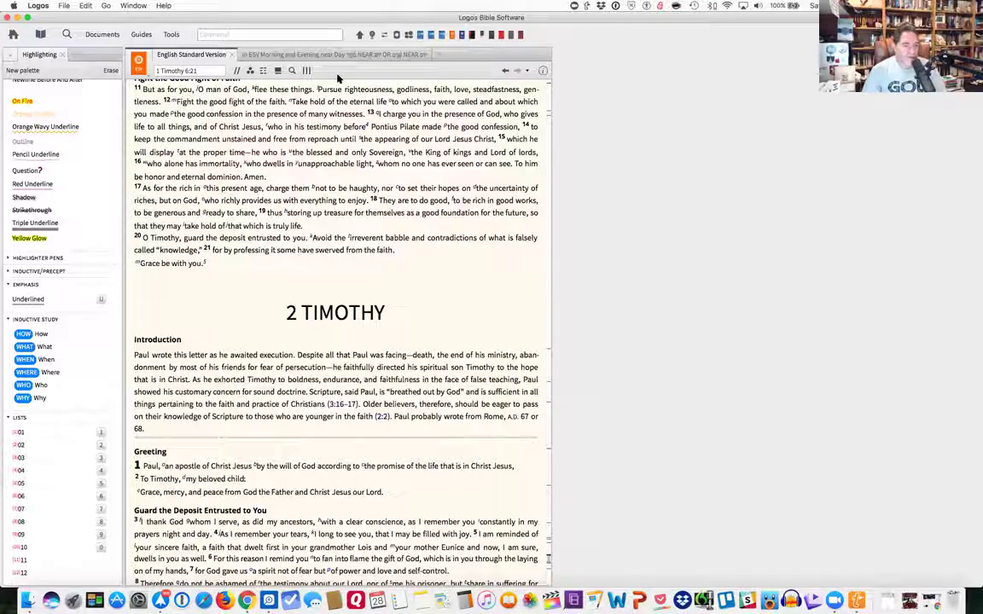
Step: Turn the Notes and Highlights and the Visual Filters groups back on for the English Standard Version
left_click(248, 72)
scroll(279, 159, "down", 5)
scroll(279, 159, "down", 3)
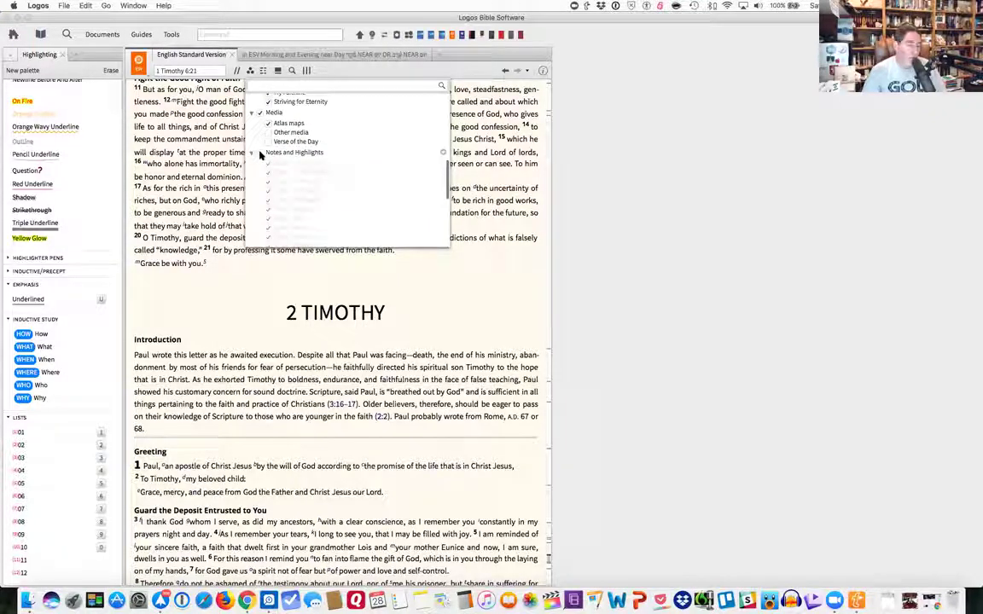
scroll(293, 160, "down", 3)
scroll(293, 161, "down", 1)
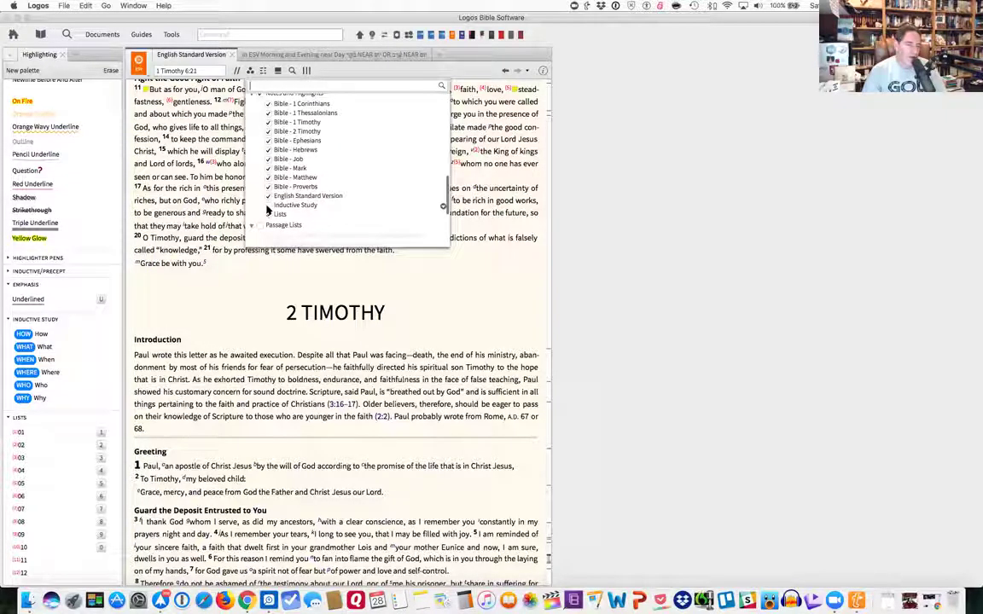
scroll(284, 187, "down", 3)
scroll(284, 187, "down", 2)
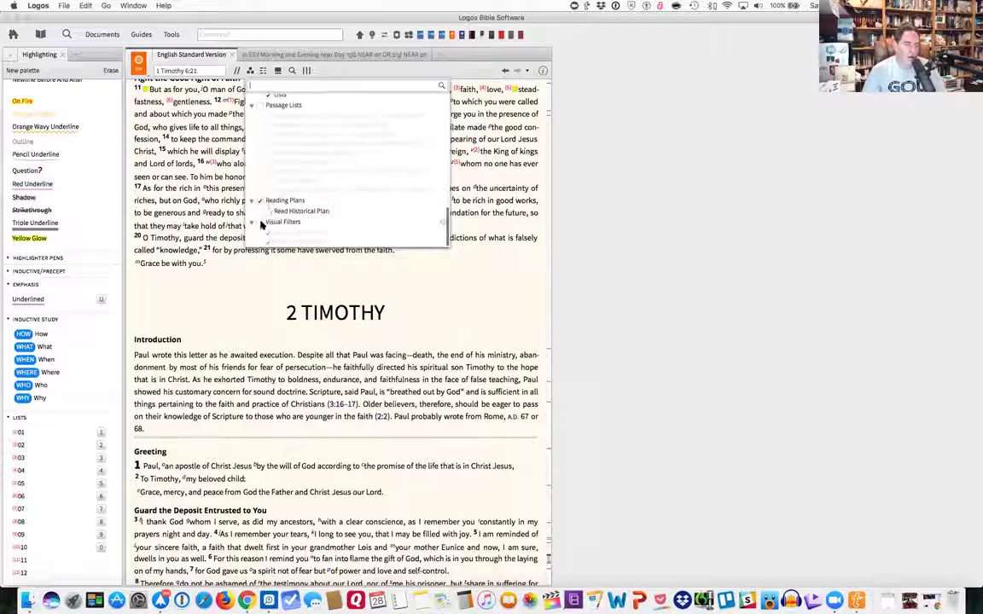
scroll(321, 185, "down", 1)
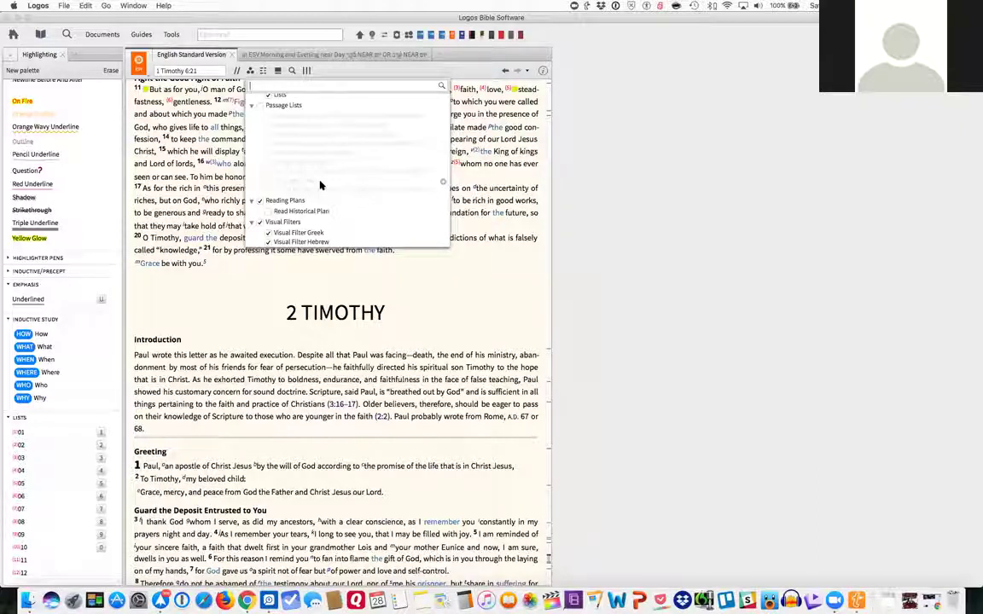
left_click(475, 184)
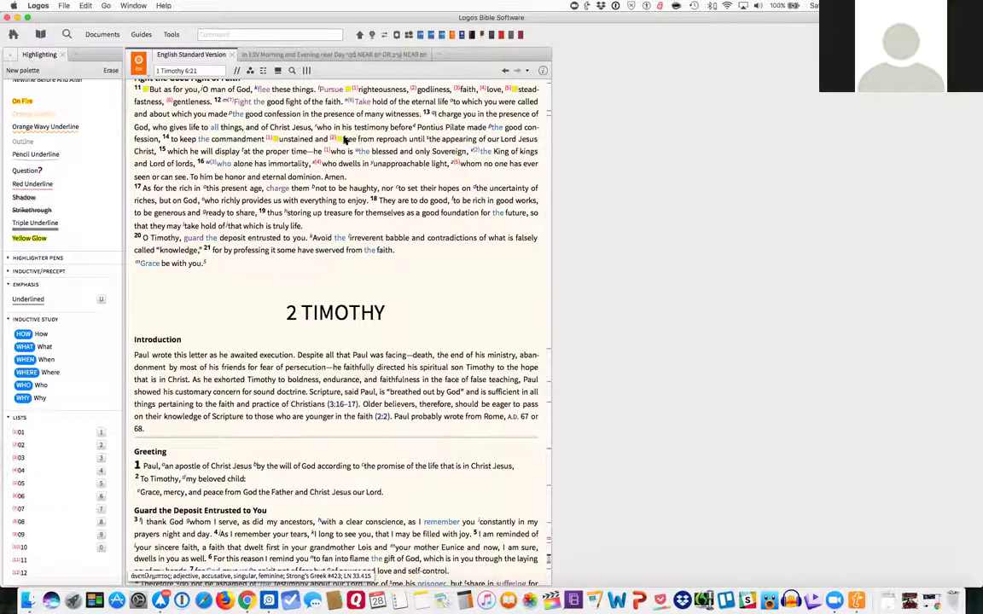
Step: Read the note attached to "free from reproach" in 1 Timothy 6:14 and review the marked-up passage above it
mouse_move(340, 141)
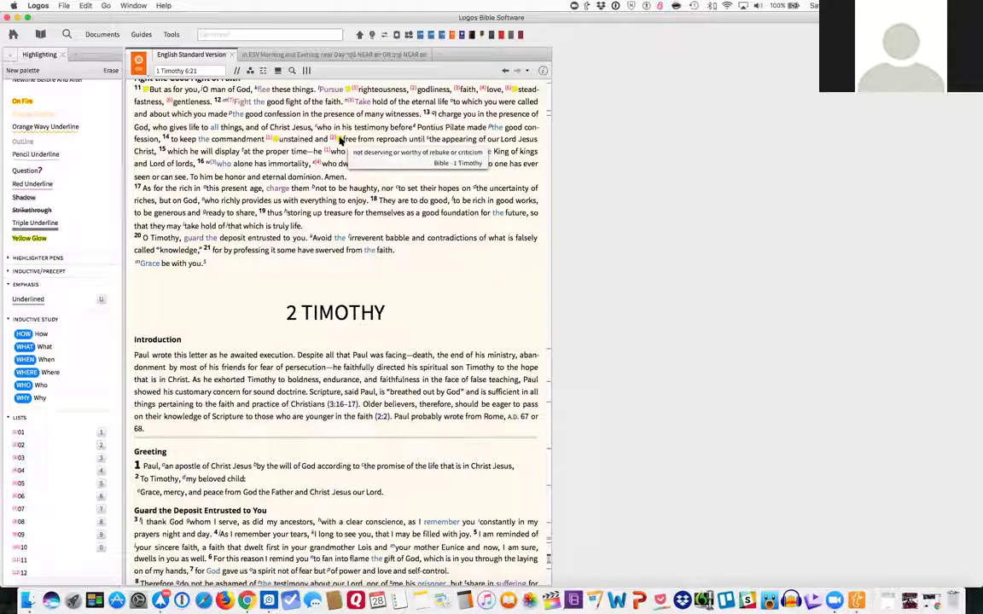
scroll(253, 139, "up", 5)
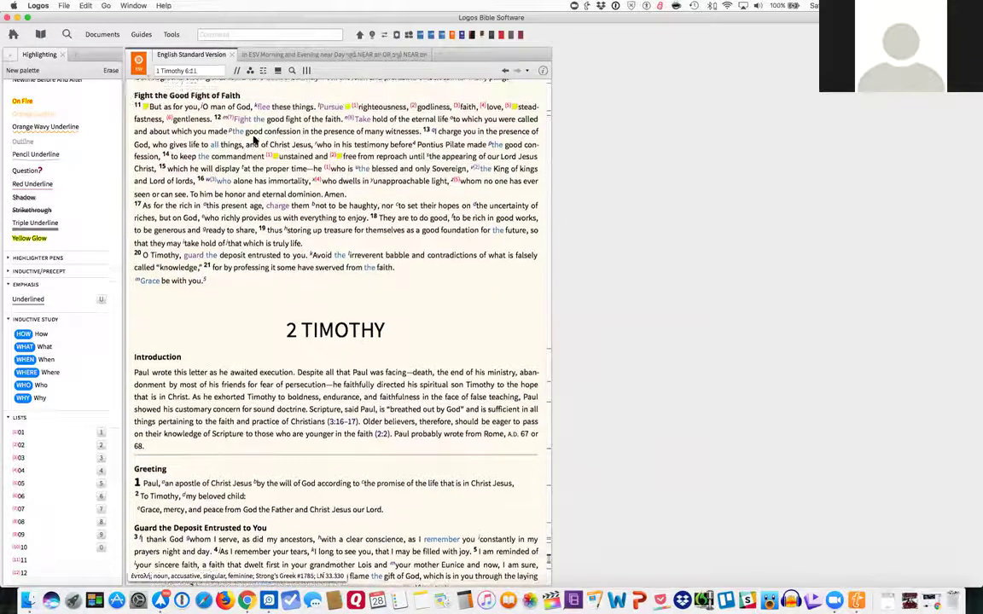
scroll(256, 135, "up", 2)
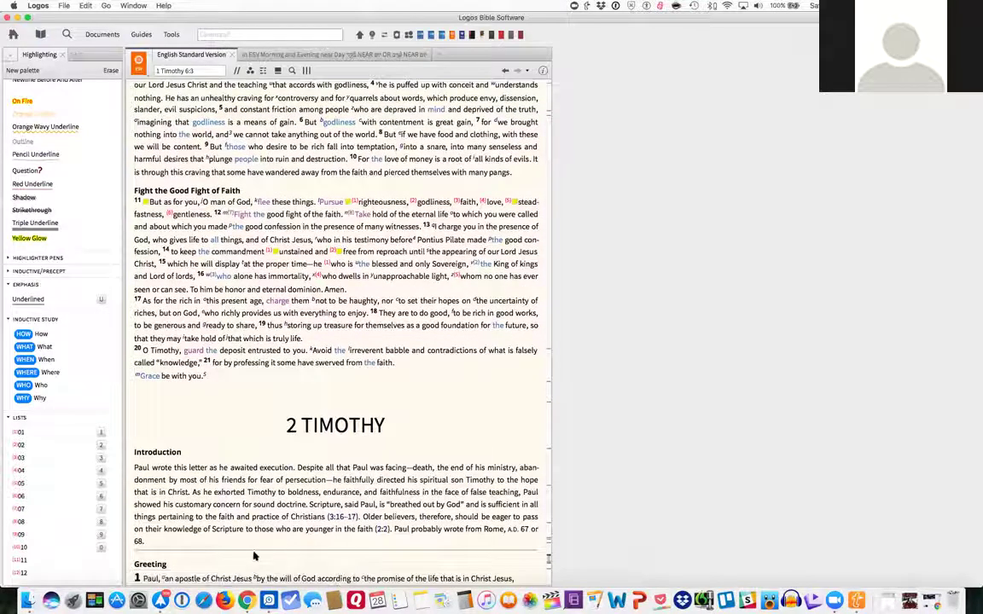
Step: Switch to Chrome and open faithlife.com in a new tab
left_click(245, 588)
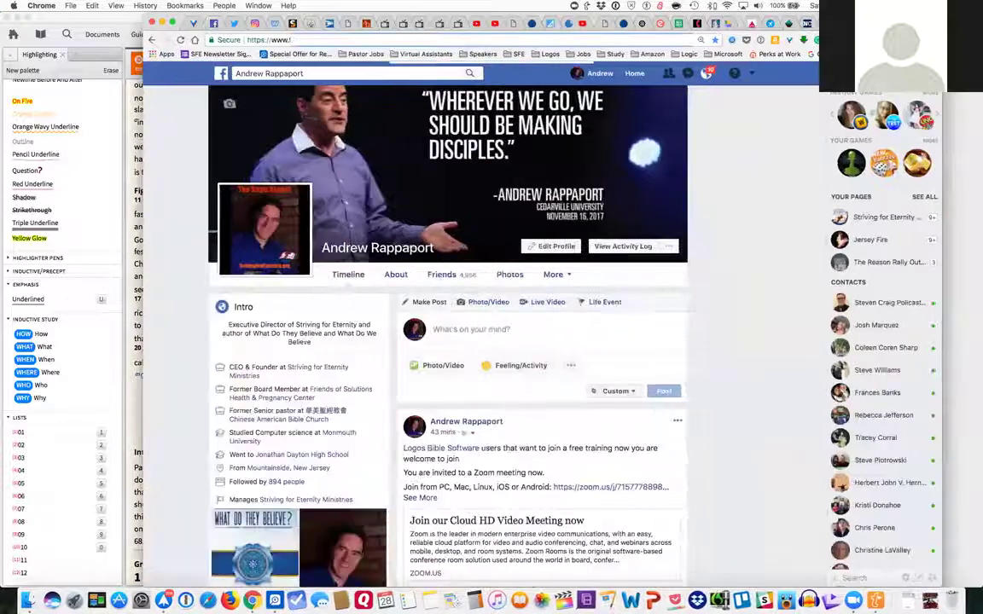
left_click(584, 53)
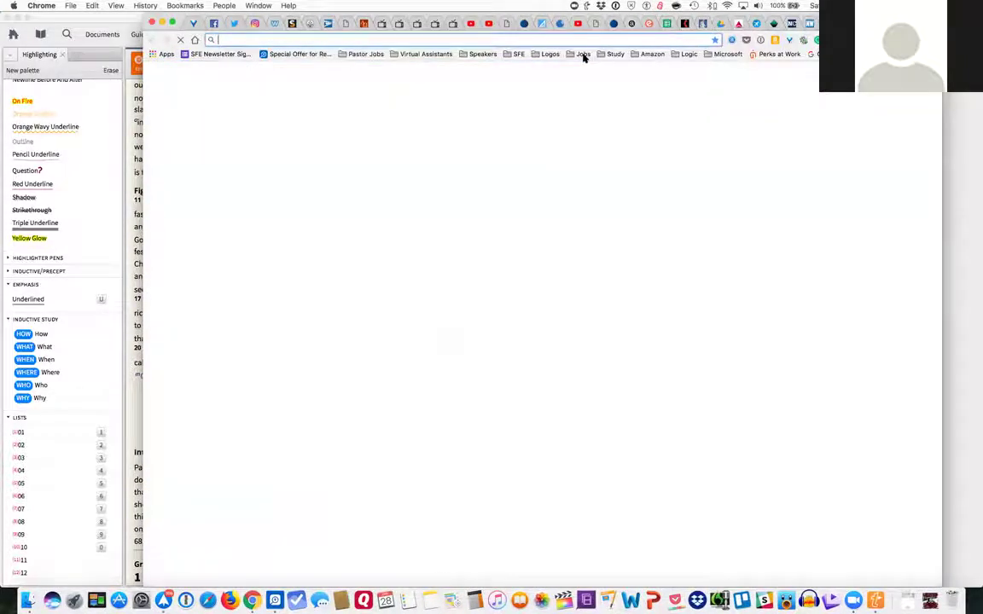
type("faithl")
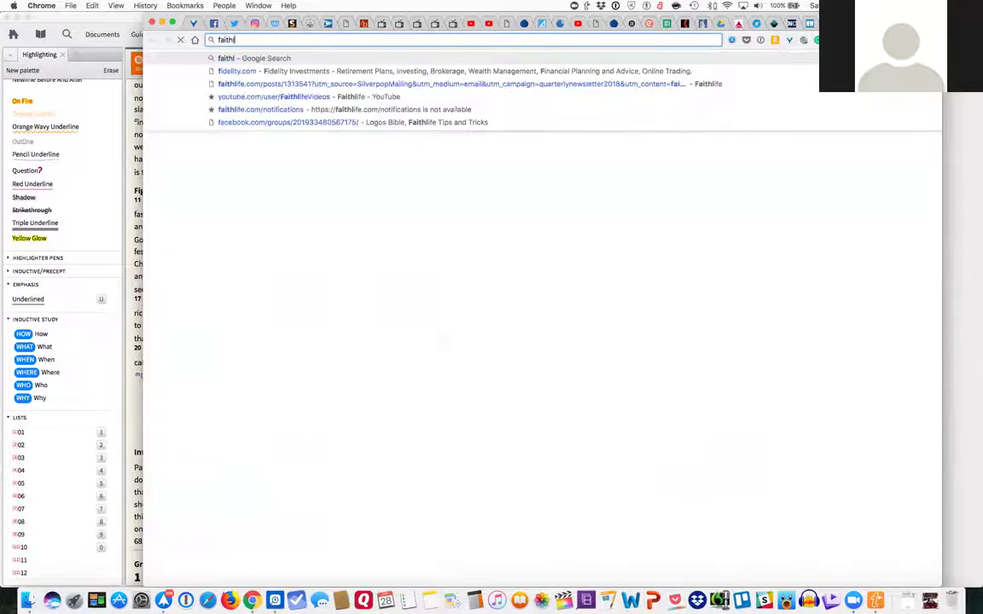
type("ife.com")
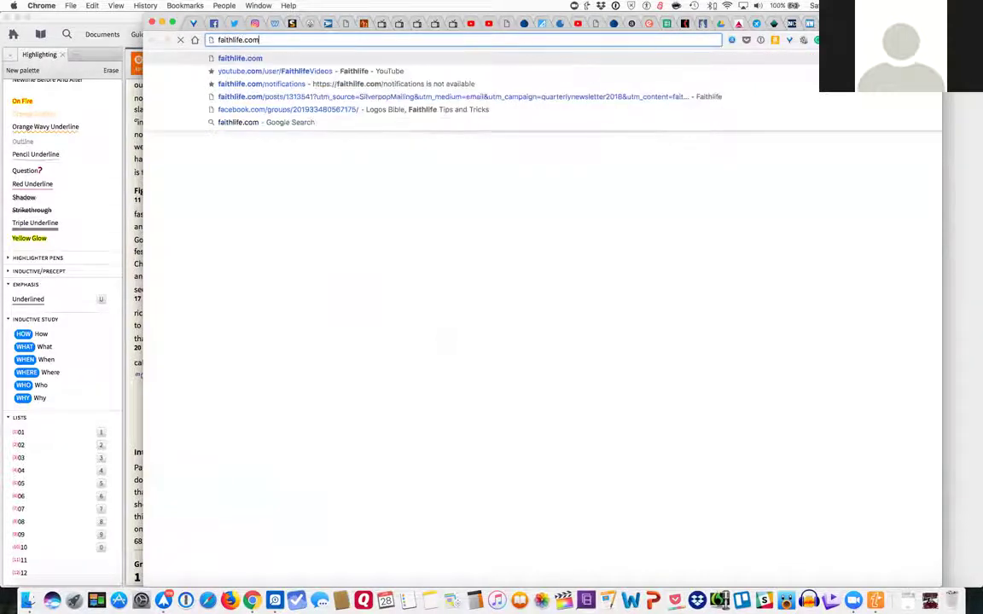
key("Return")
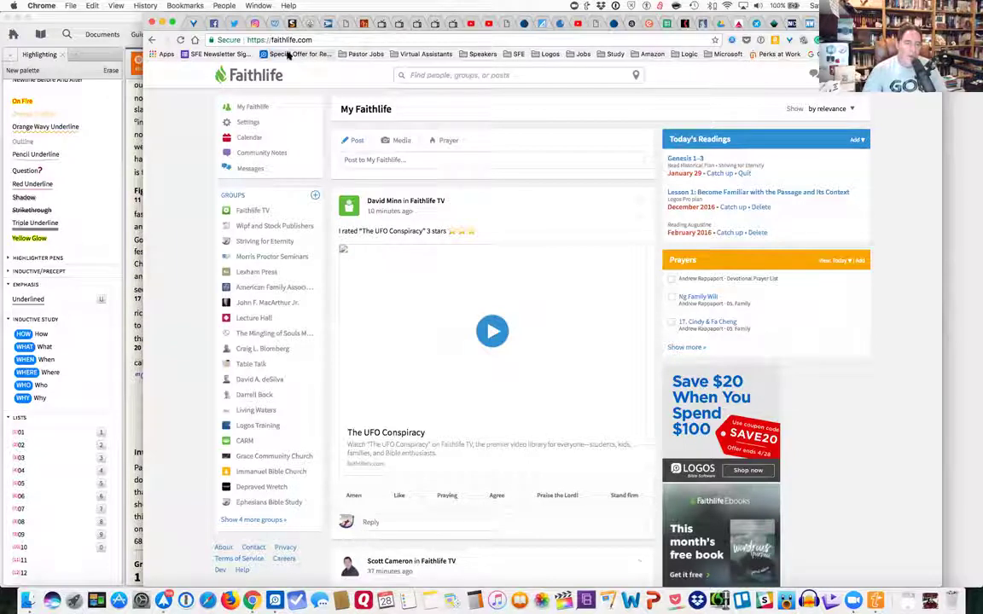
Step: Open the bookmarked Special Offer page on logos.com and look through the books offered under "First, choose your five free books"
left_click(309, 55)
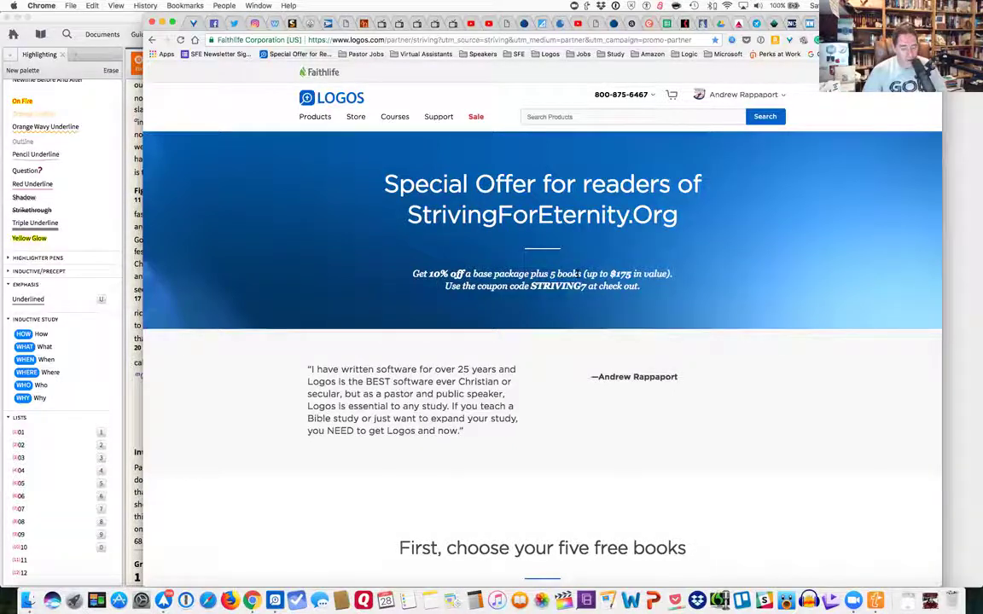
scroll(518, 243, "down", 3)
scroll(286, 235, "down", 4)
scroll(286, 236, "down", 3)
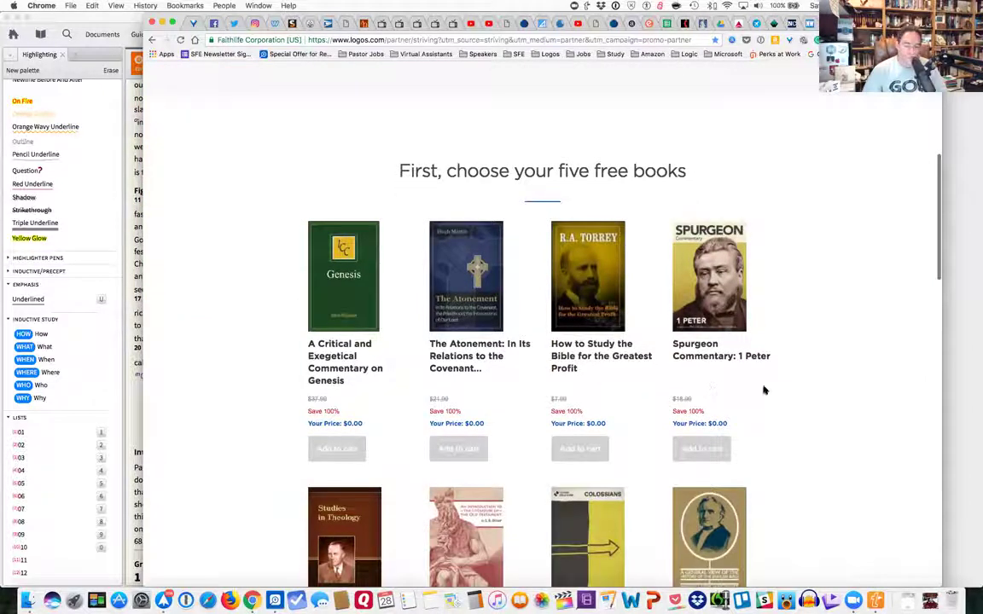
scroll(764, 390, "down", 1)
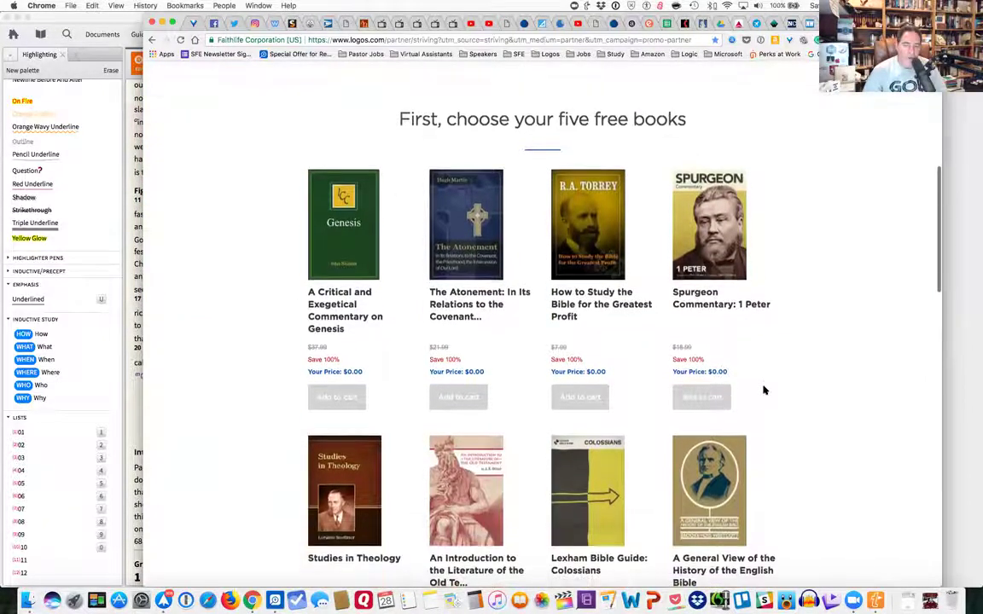
scroll(763, 390, "down", 1)
scroll(764, 390, "down", 1)
scroll(763, 389, "down", 1)
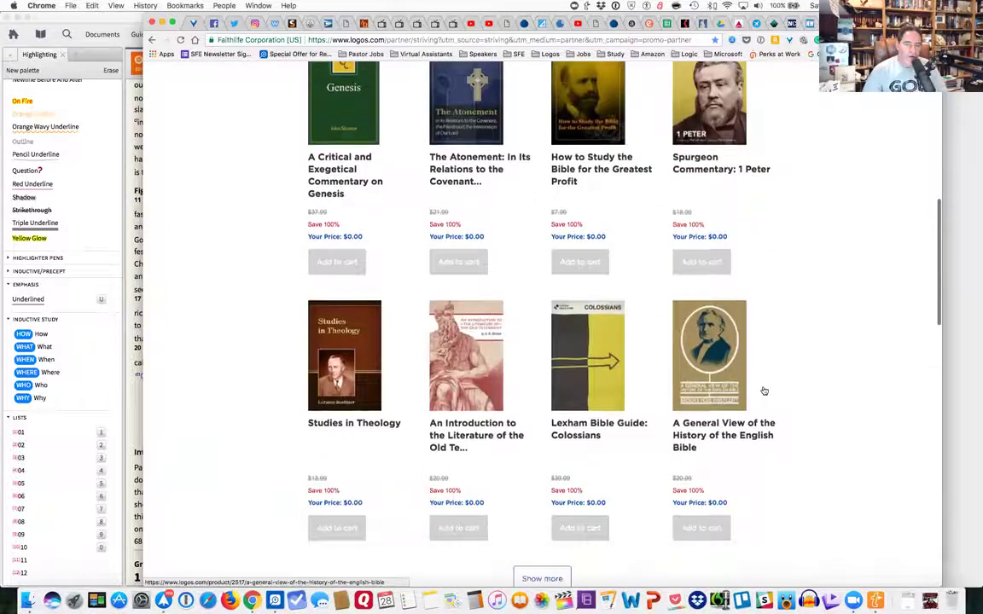
Step: Look through the base packages offered under "Second, choose your base package" on the Special Offer page, from Gold to Starter, Bronze, Silver and Platinum
scroll(763, 390, "down", 10)
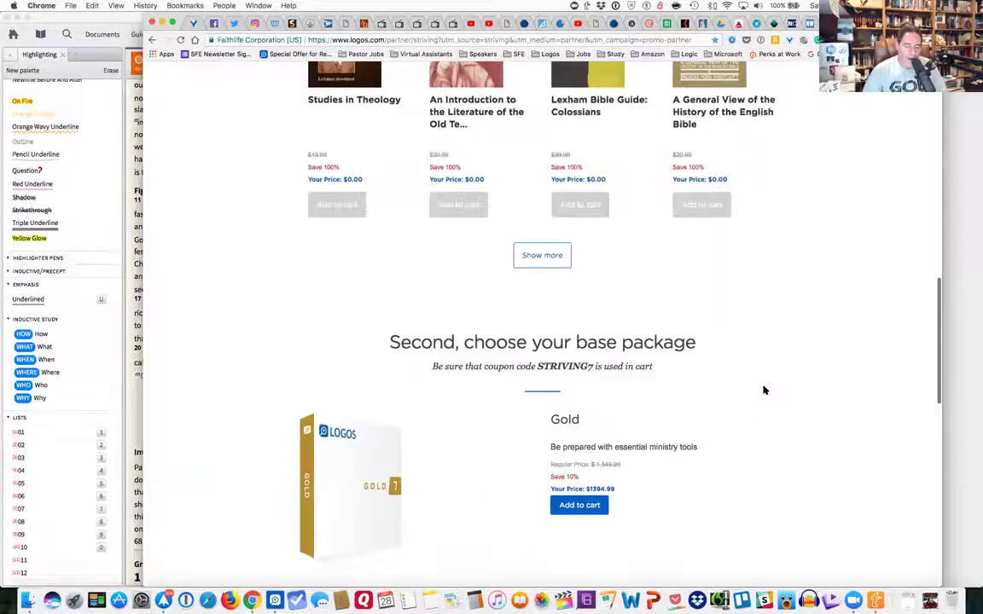
scroll(764, 390, "down", 1)
scroll(763, 390, "down", 8)
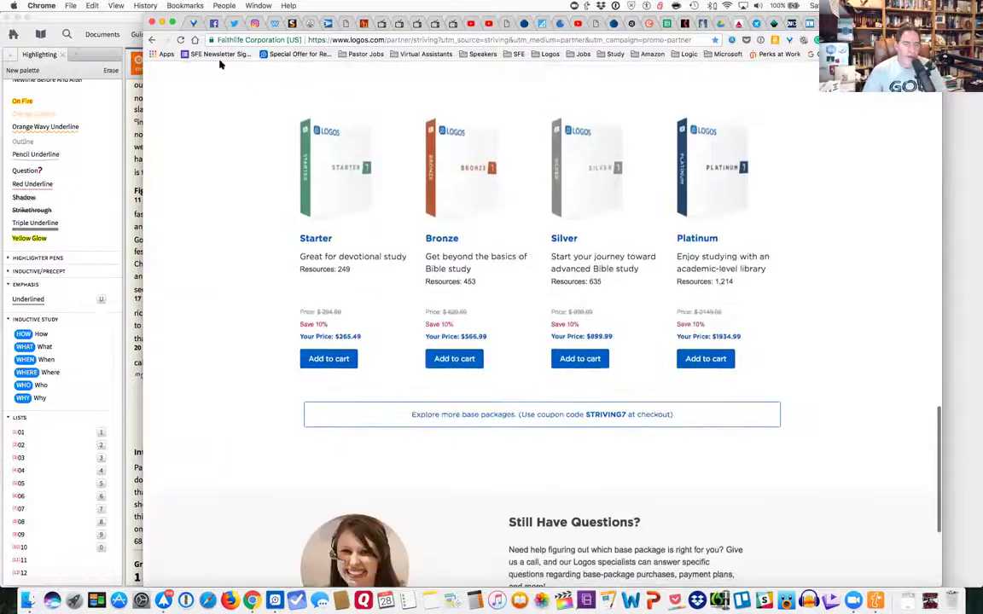
Step: Return to the Faithlife page in the tab's history and open the Striving for Eternity group
right_click(152, 41)
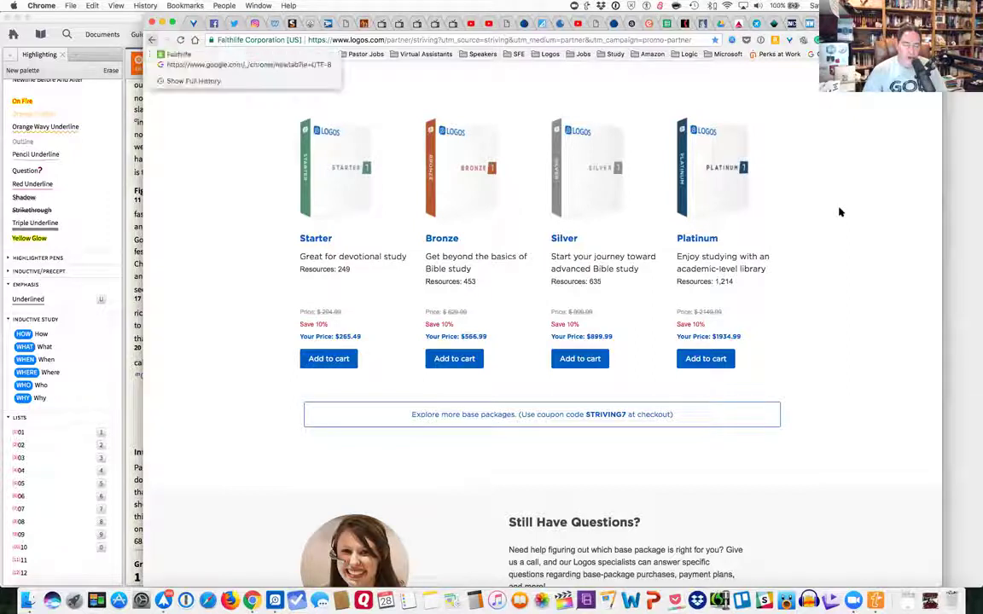
left_click(180, 56)
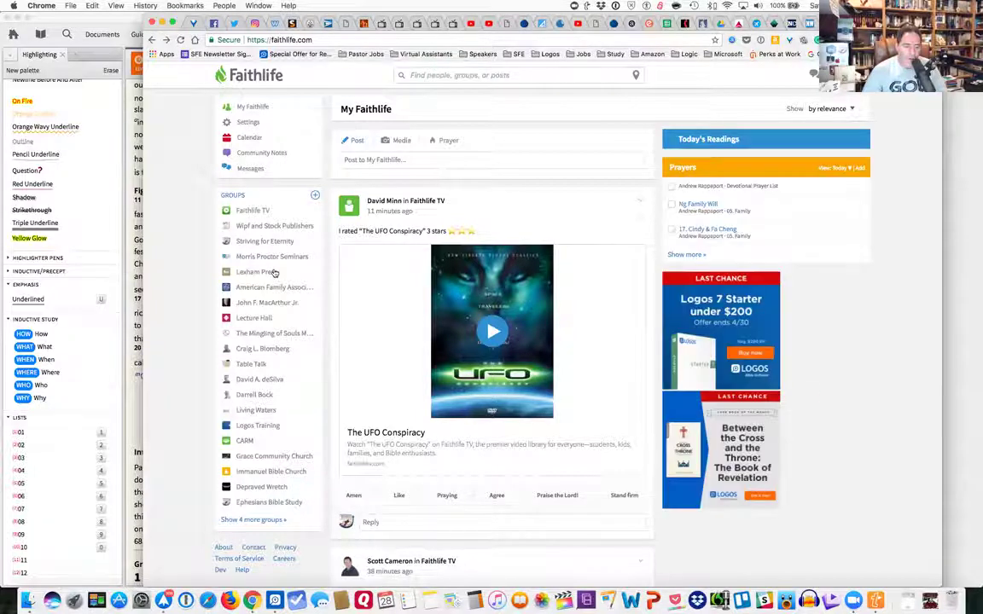
mouse_move(273, 244)
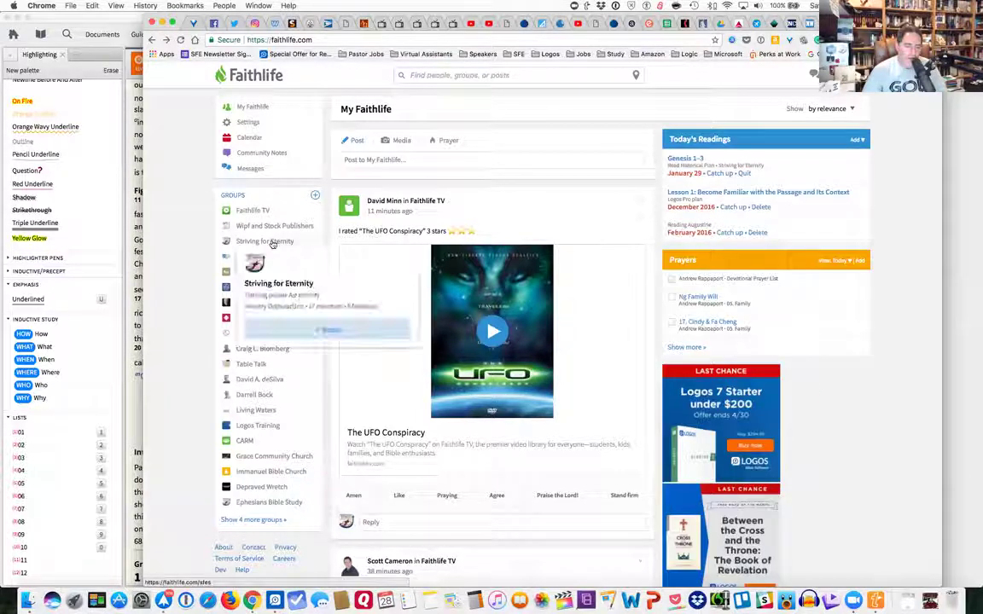
left_click(267, 244)
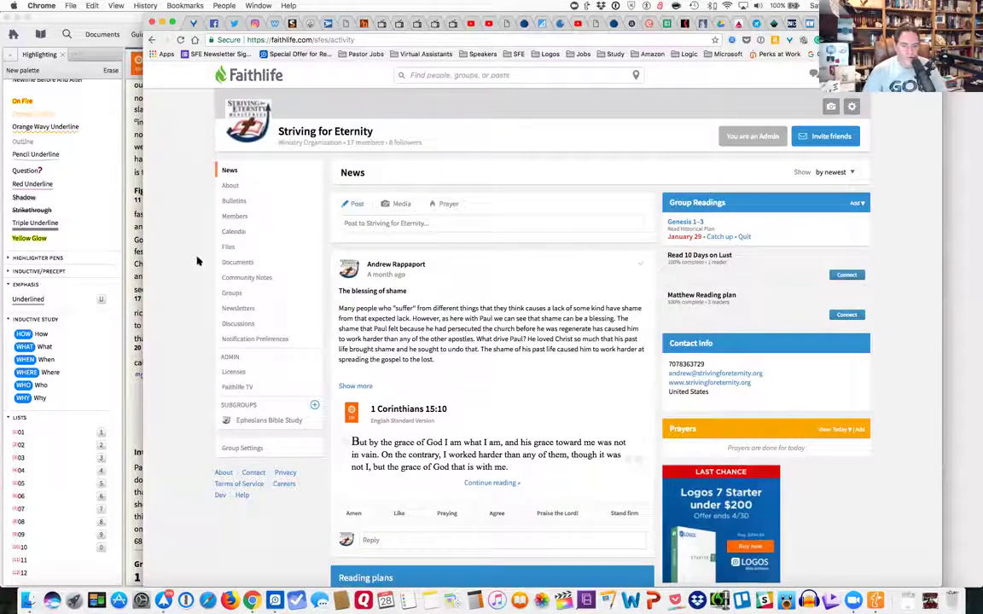
Step: Examine the Striving for Eternity news feed, including the post on the blessing of shame, the Read Historical Plan reading and the members' comments
scroll(196, 261, "down", 2)
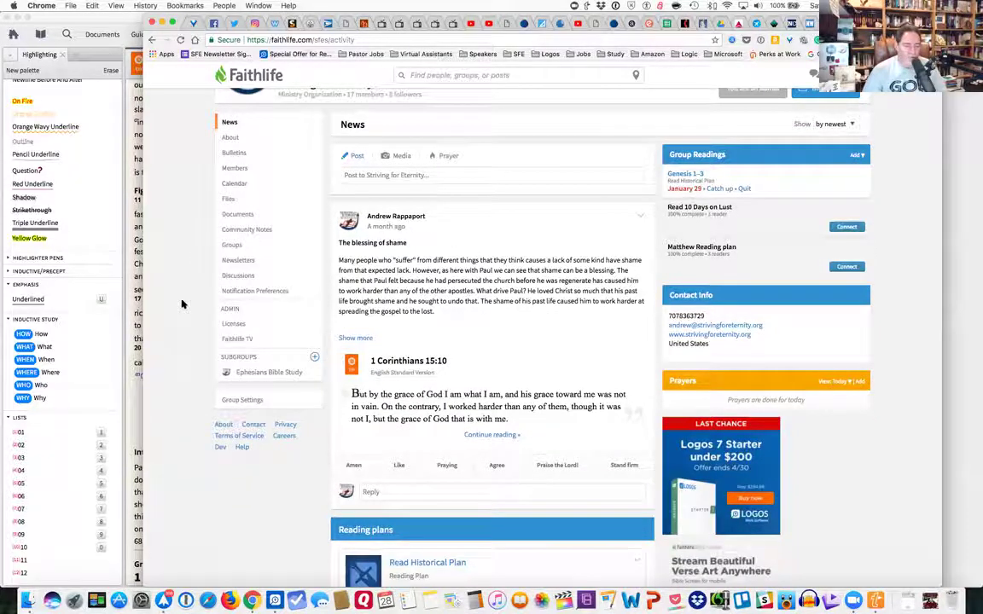
scroll(182, 304, "down", 5)
scroll(181, 304, "down", 3)
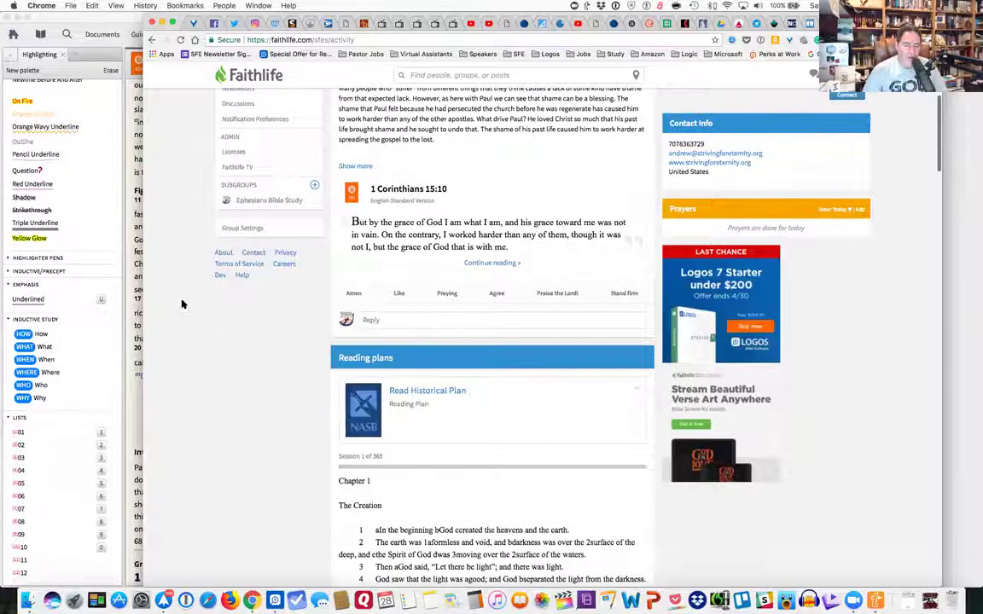
scroll(182, 304, "down", 3)
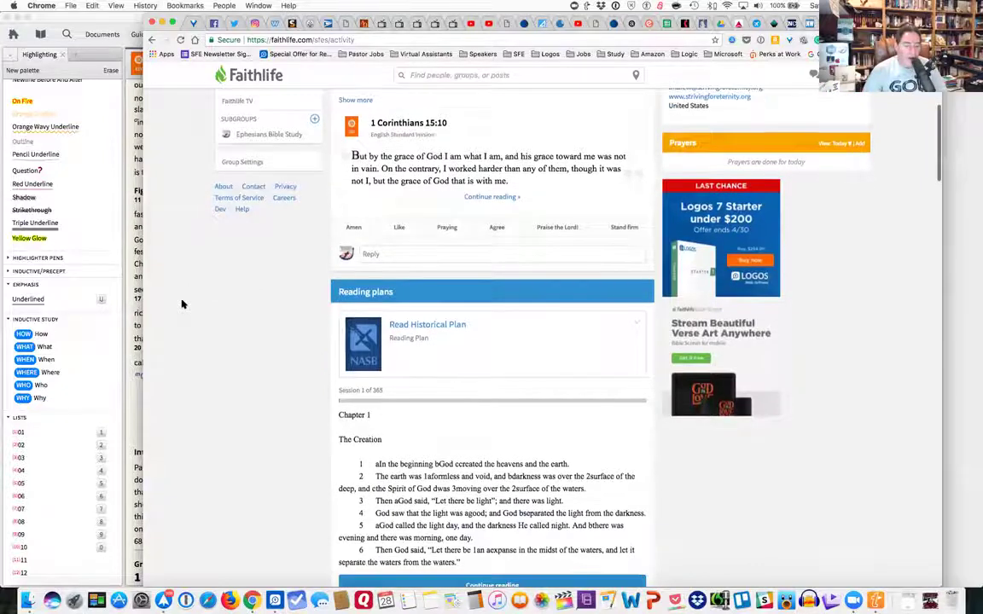
scroll(182, 304, "up", 1)
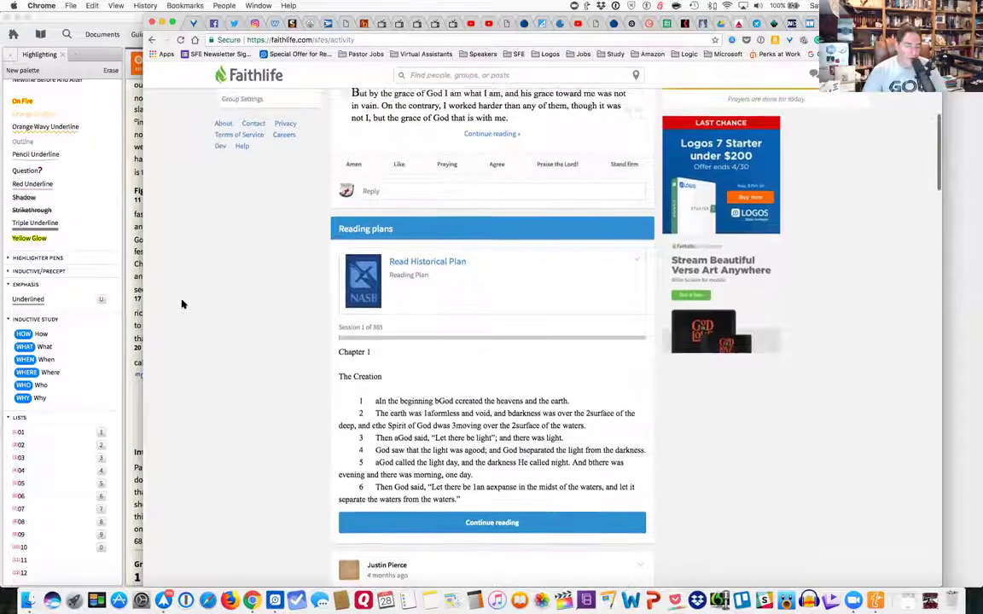
scroll(182, 304, "down", 5)
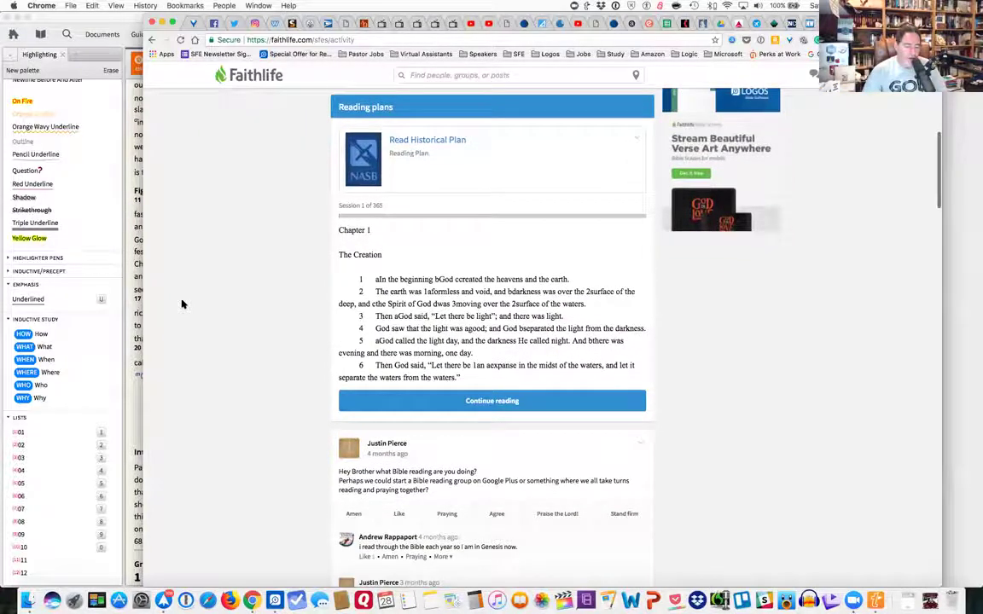
scroll(181, 303, "up", 18)
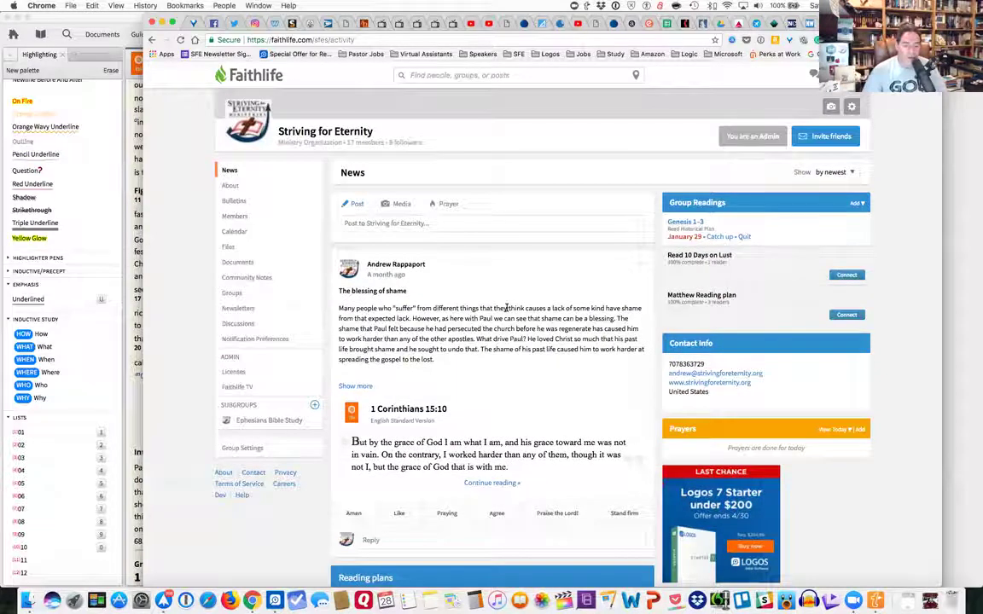
scroll(507, 309, "down", 2)
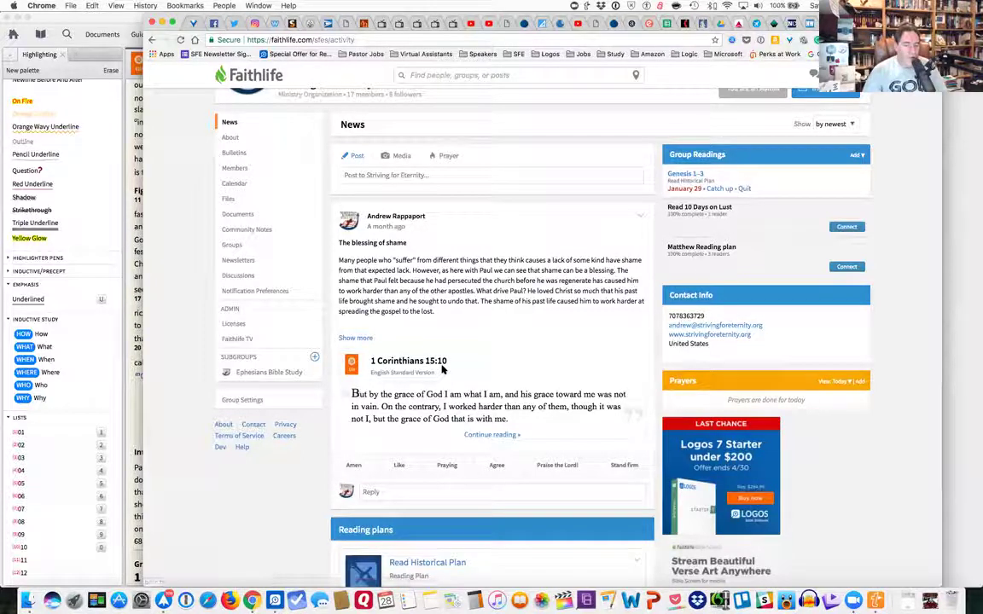
Step: Switch to Logos Bible Software and go to 1 Corinthians 15:10 in the English Standard Version
left_click(126, 28)
left_click(197, 72)
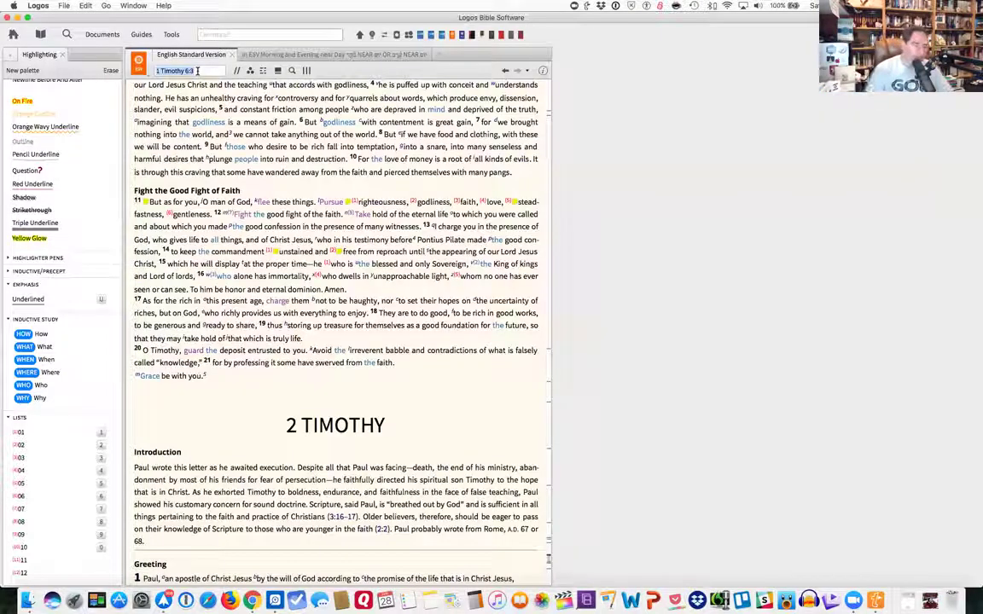
type("1 cor")
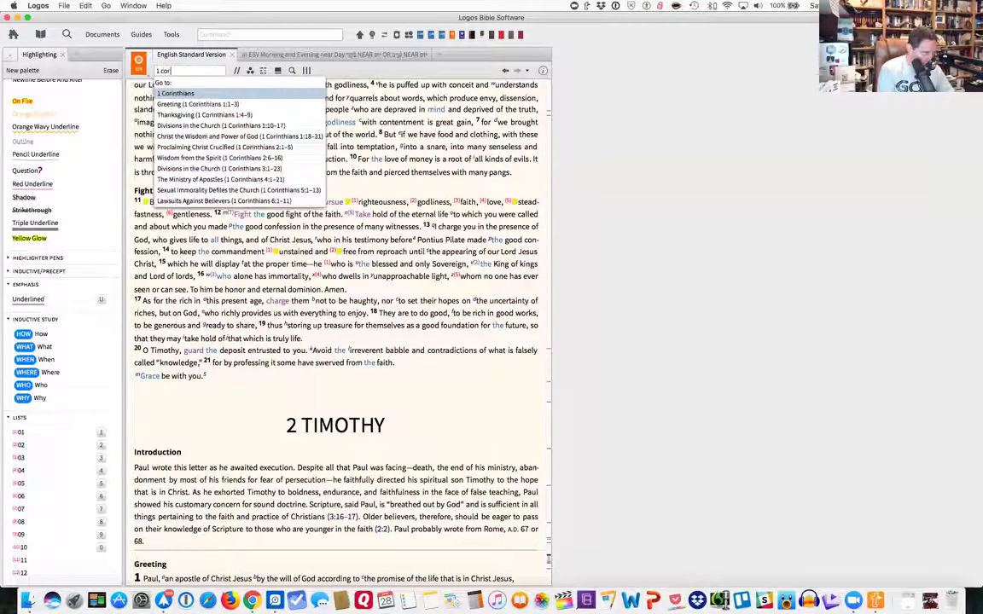
type(" 15:")
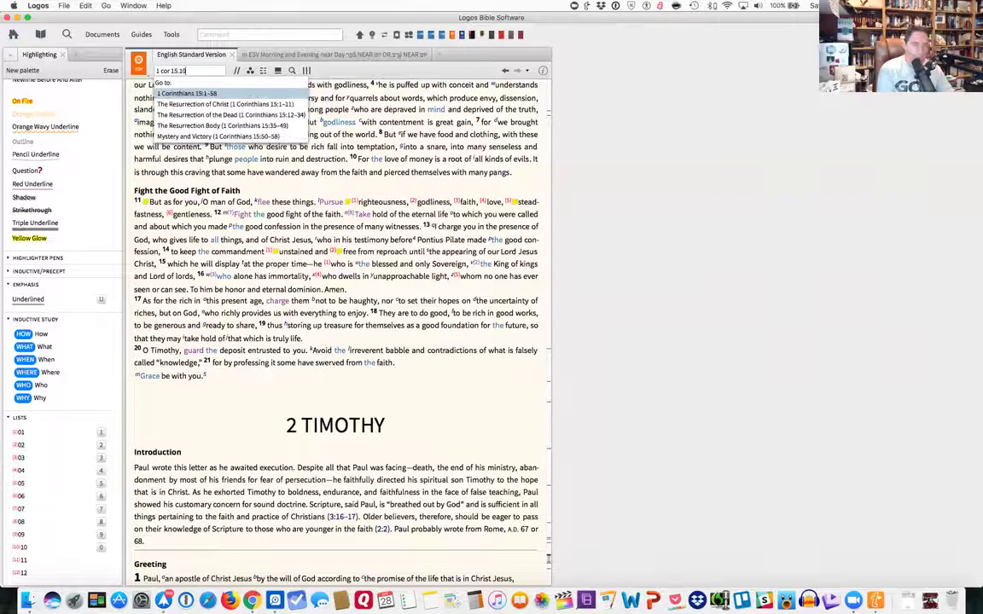
type("10")
key("Return")
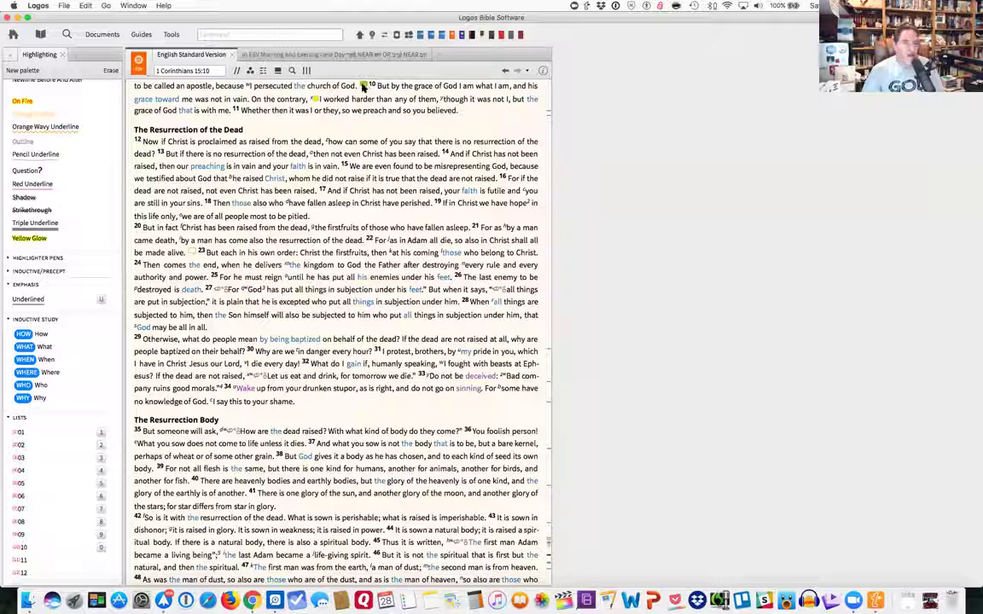
Step: Open the Community Notes attached to 1 Corinthians 15:10 and look through the listed group newsfeeds
left_click(362, 87)
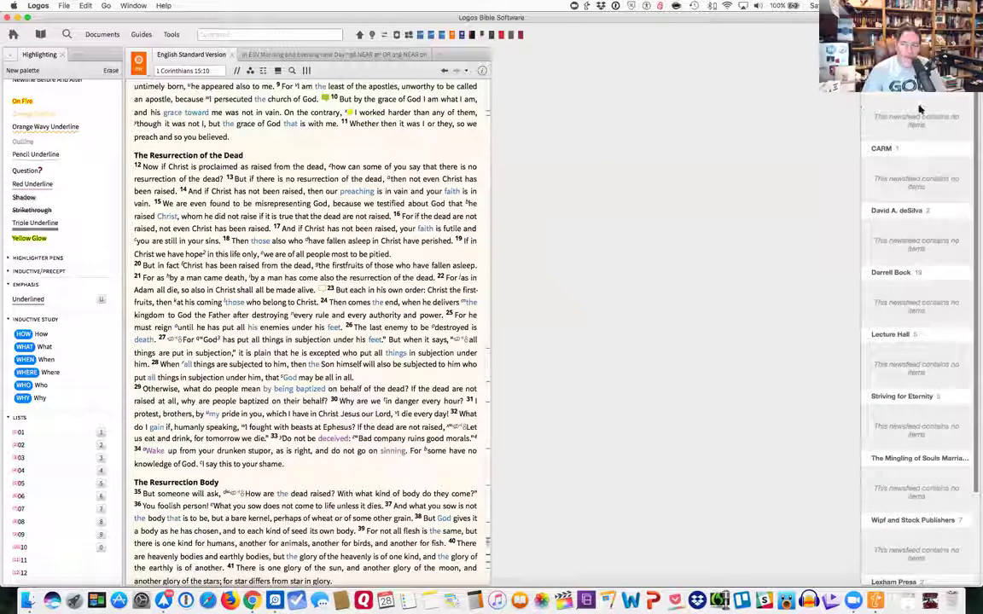
scroll(920, 108, "down", 3)
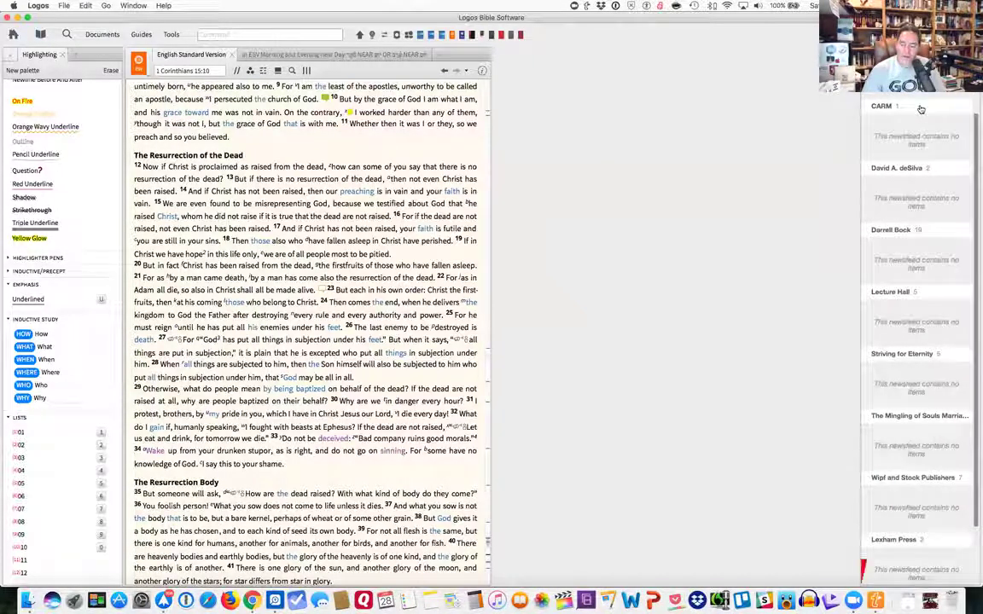
scroll(918, 106, "up", 3)
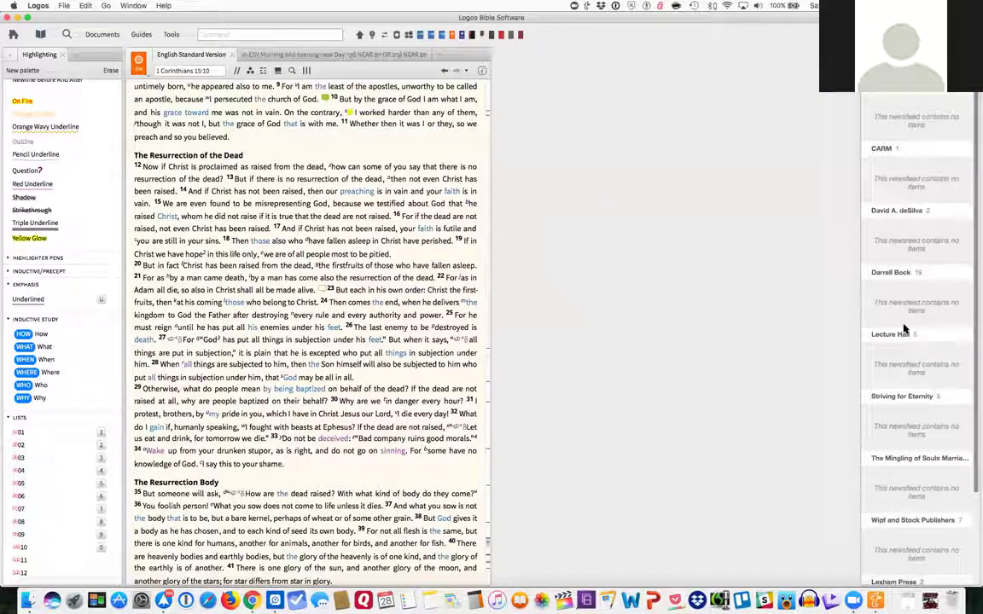
Step: Collapse and re-expand the Community Notes newsfeeds from Striving for Eternity to Morris Proctor Seminars, and close the Community Notes
left_click(892, 395)
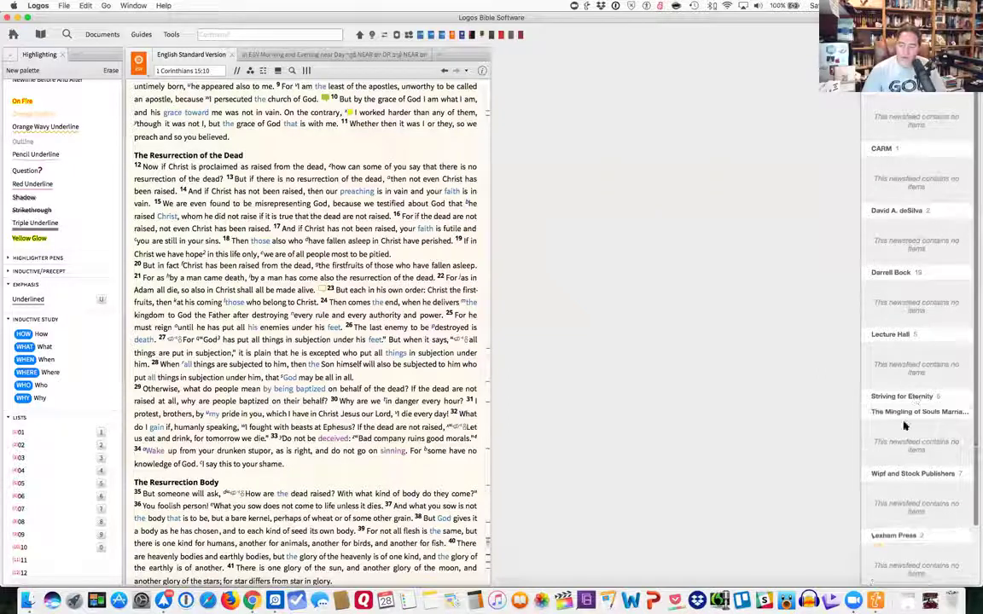
left_click(904, 413)
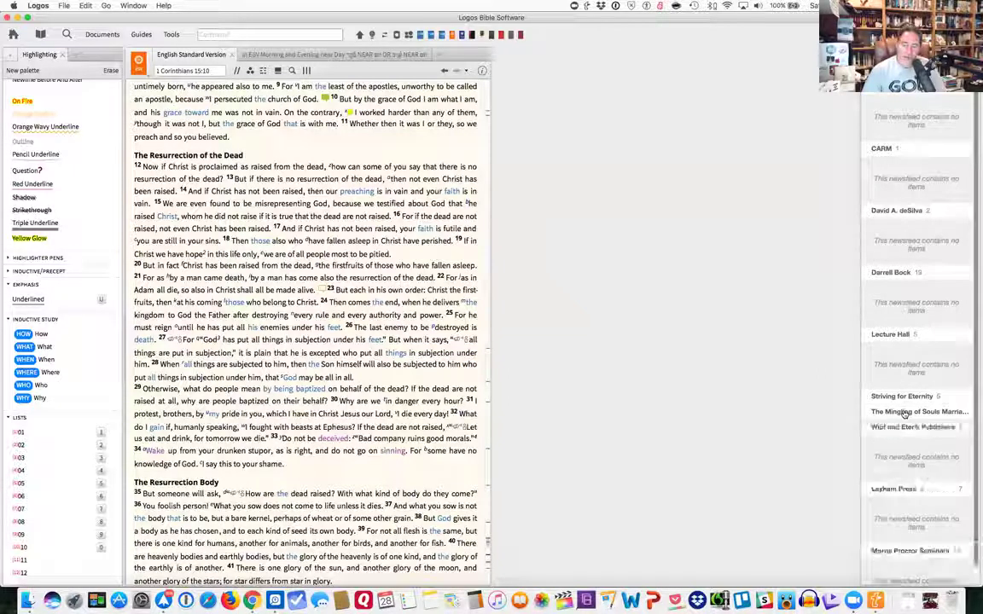
left_click(910, 423)
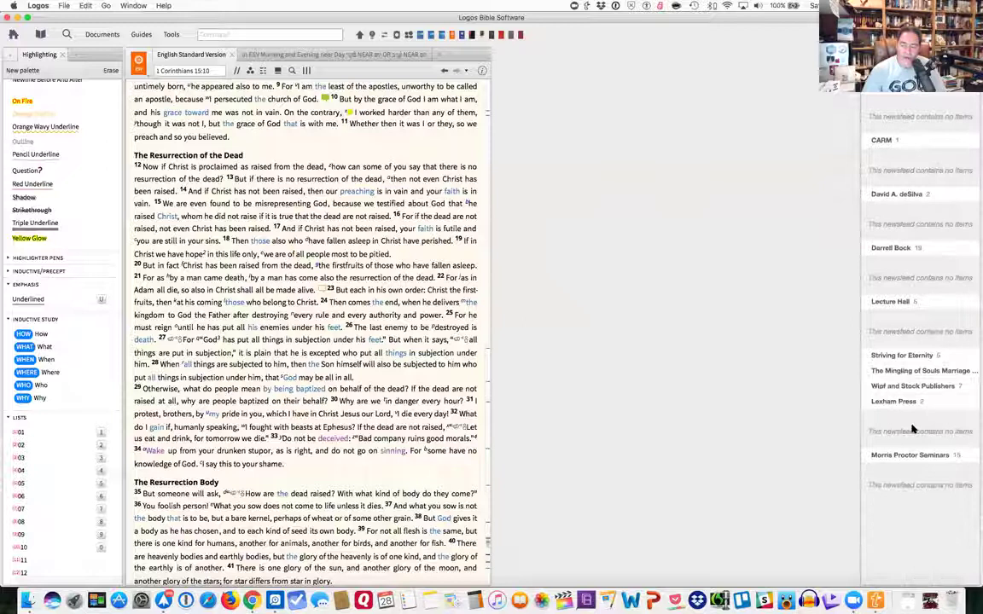
left_click(939, 387)
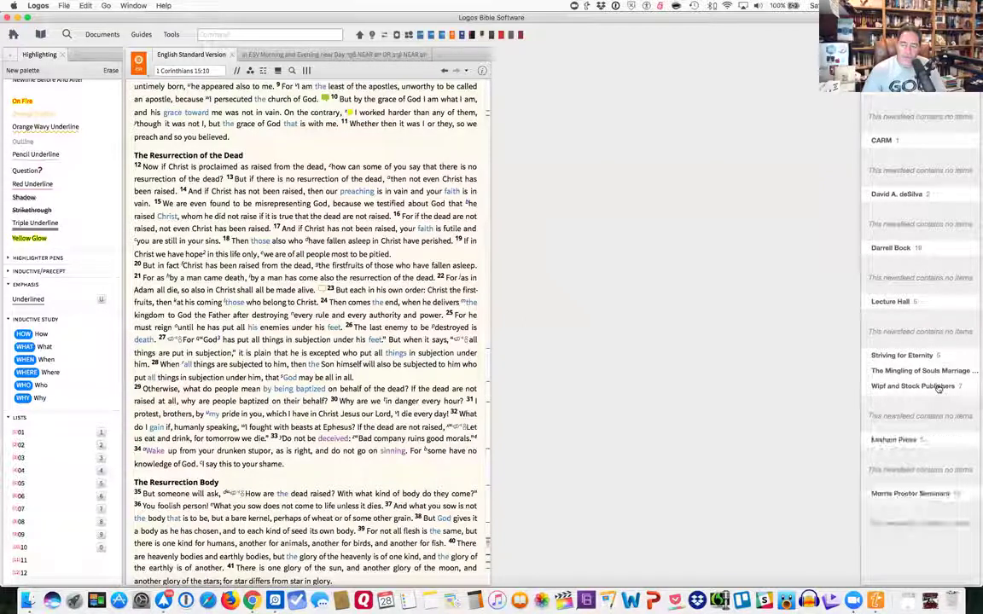
left_click(940, 386)
left_click(911, 400)
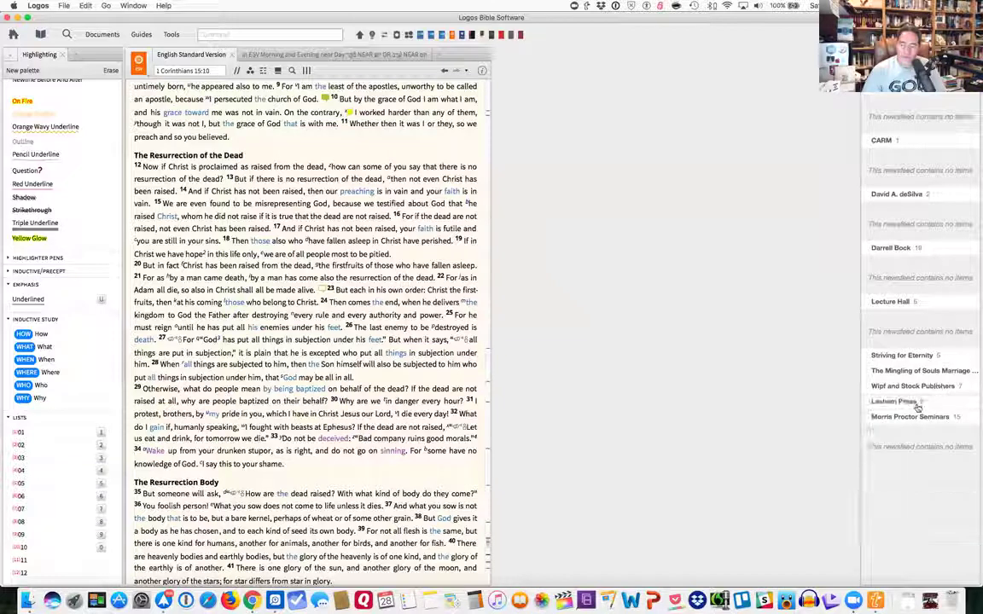
left_click(924, 416)
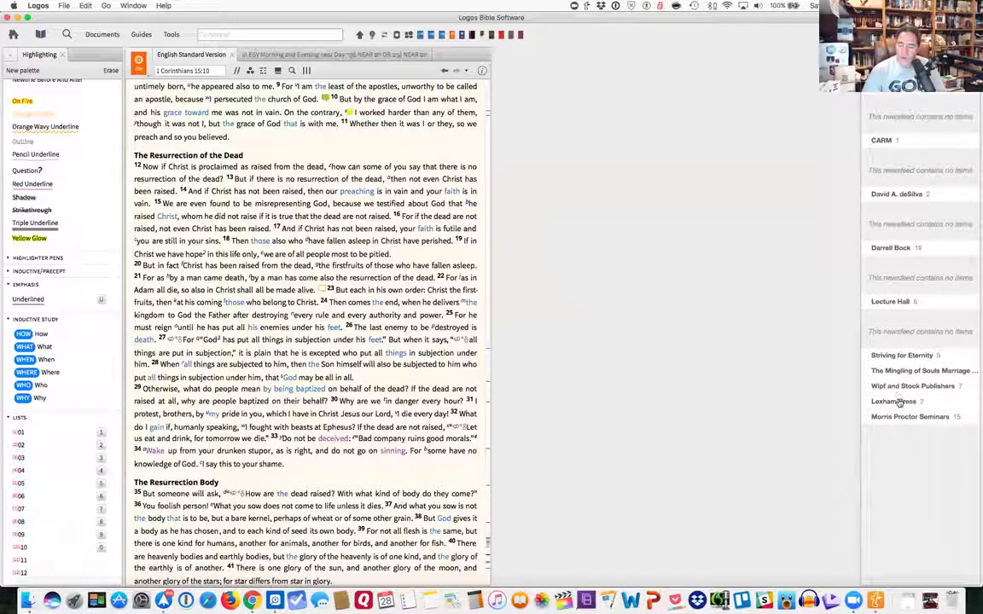
left_click(902, 398)
left_click(904, 385)
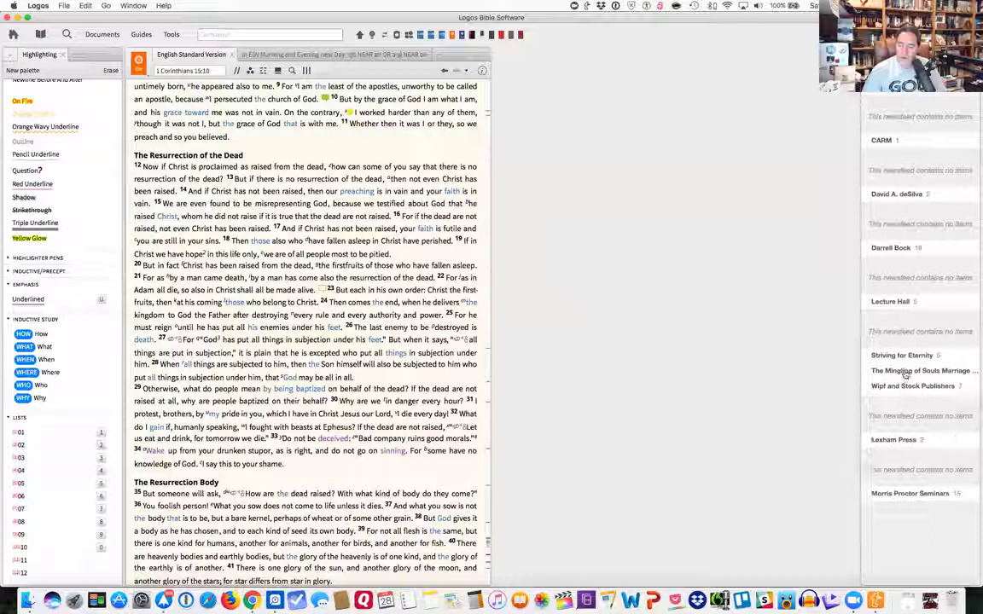
left_click(906, 373)
left_click(913, 355)
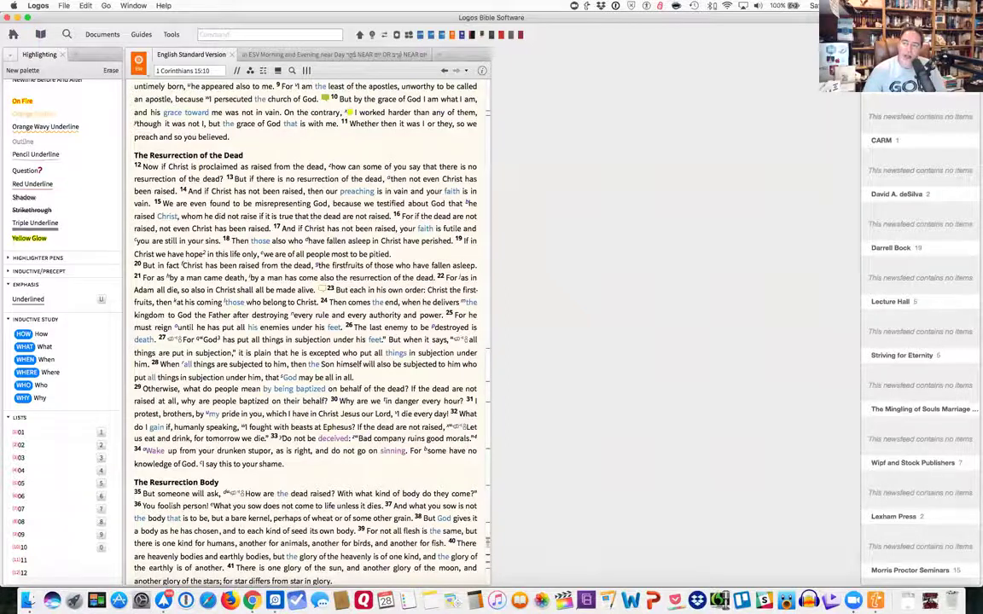
key("super+w")
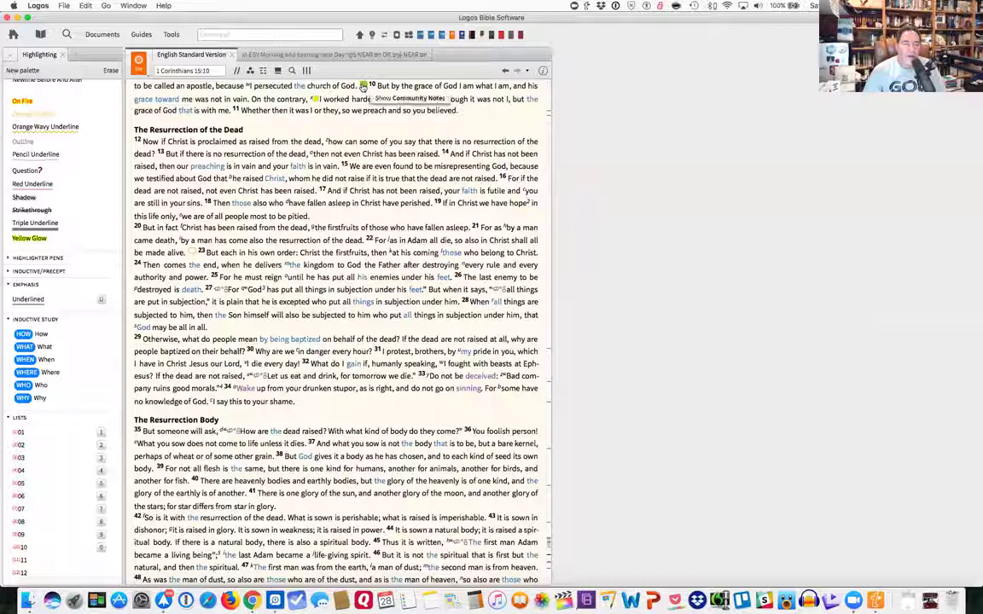
Step: Read the note attached to "I worked harder than any of them" in 1 Corinthians 15:10
mouse_move(362, 86)
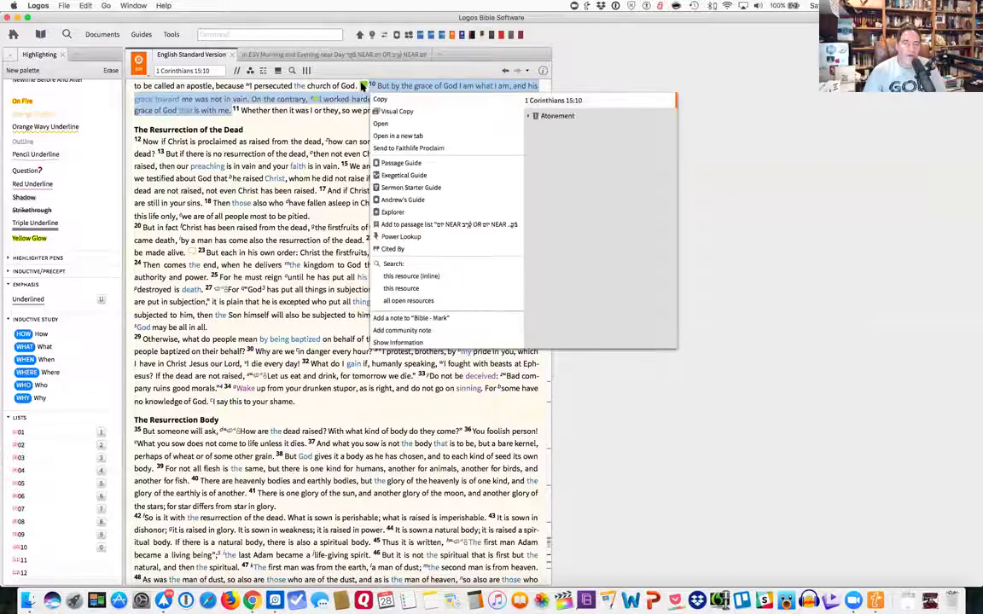
left_click(843, 103)
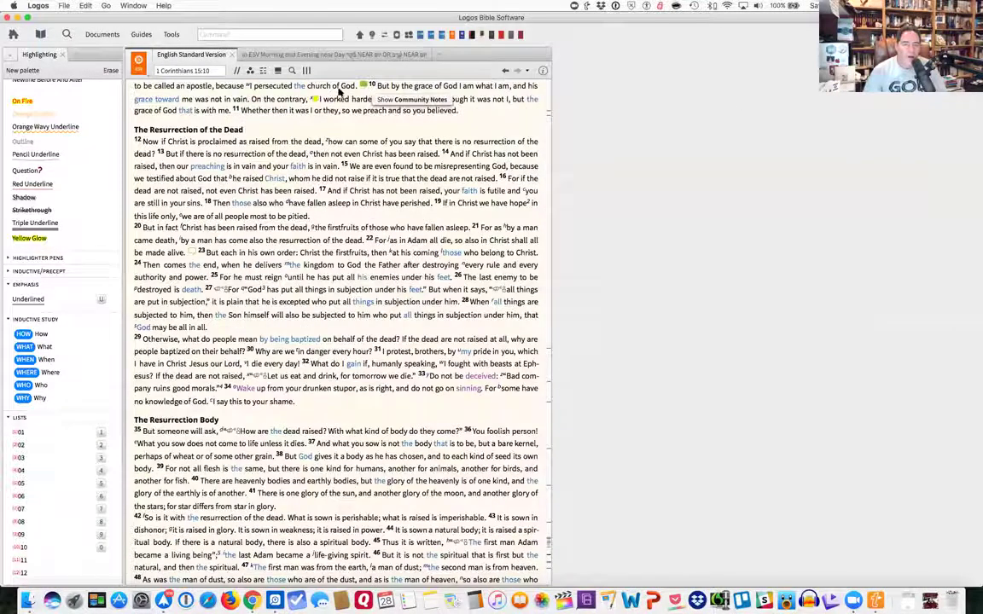
mouse_move(313, 101)
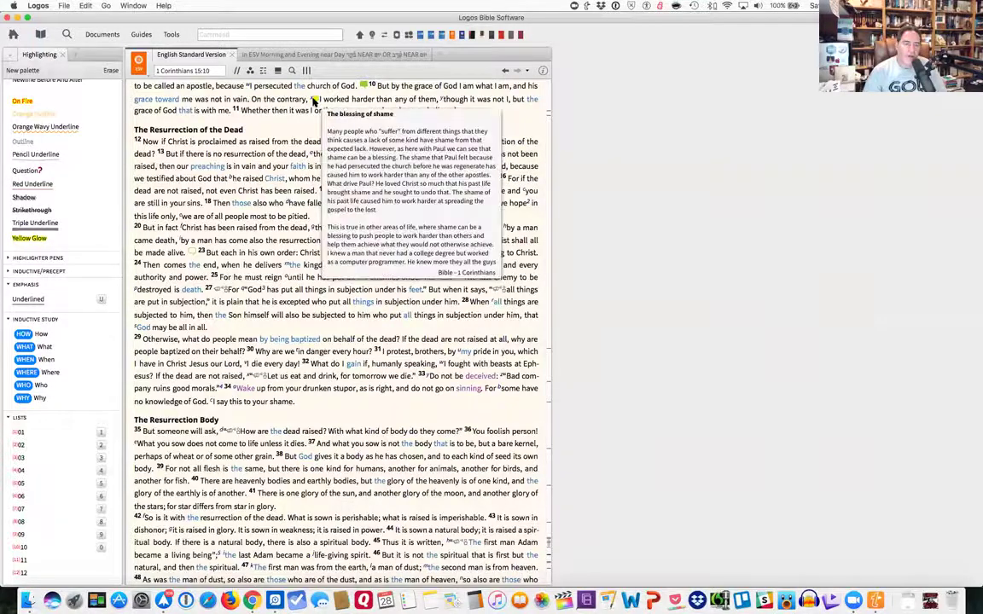
Step: Reopen the Community Notes for 1 Corinthians 15:10 and check the group newsfeeds down to Morris Proctor Seminars
left_click(363, 87)
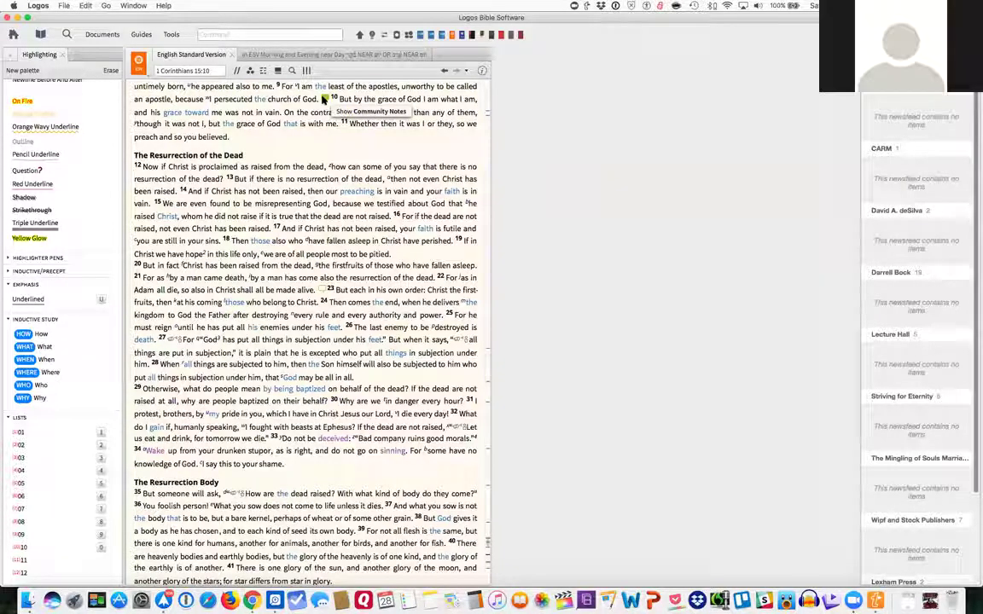
scroll(884, 222, "down", 3)
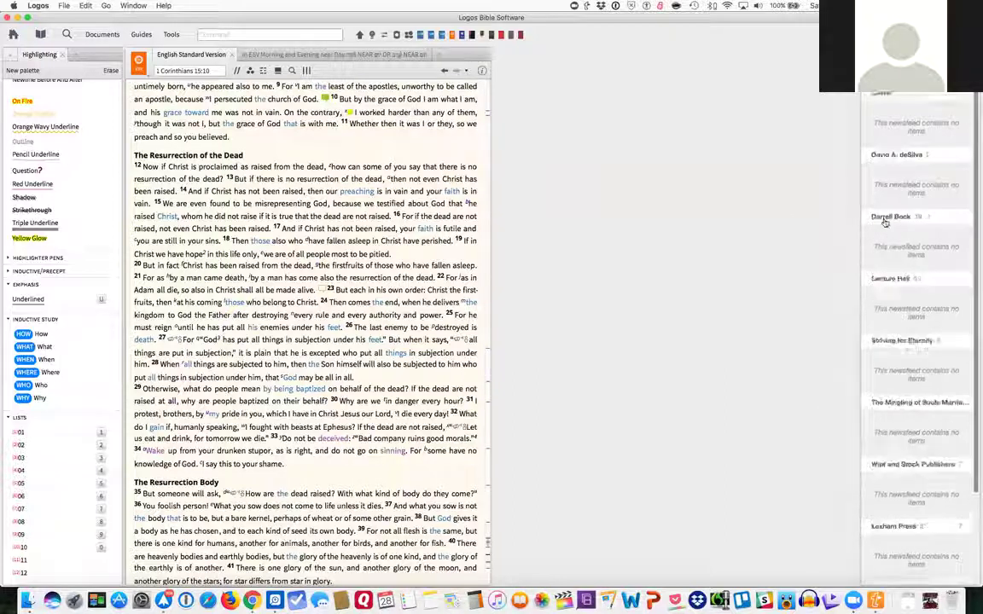
scroll(896, 256, "up", 1)
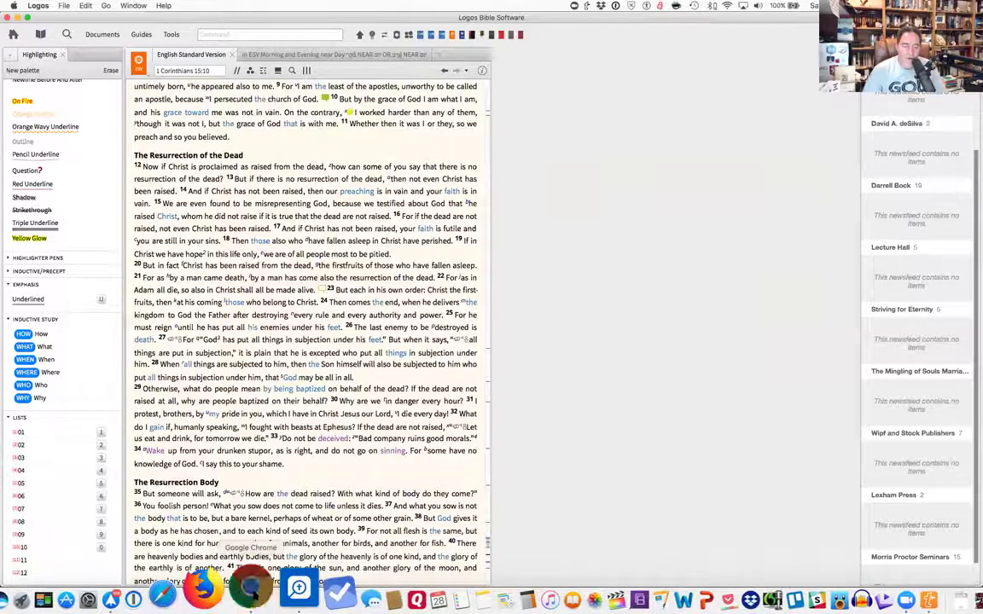
Step: Switch to Chrome to check the Striving for Eternity newsfeed on Faithlife, and return to Logos without opening a document
left_click(252, 594)
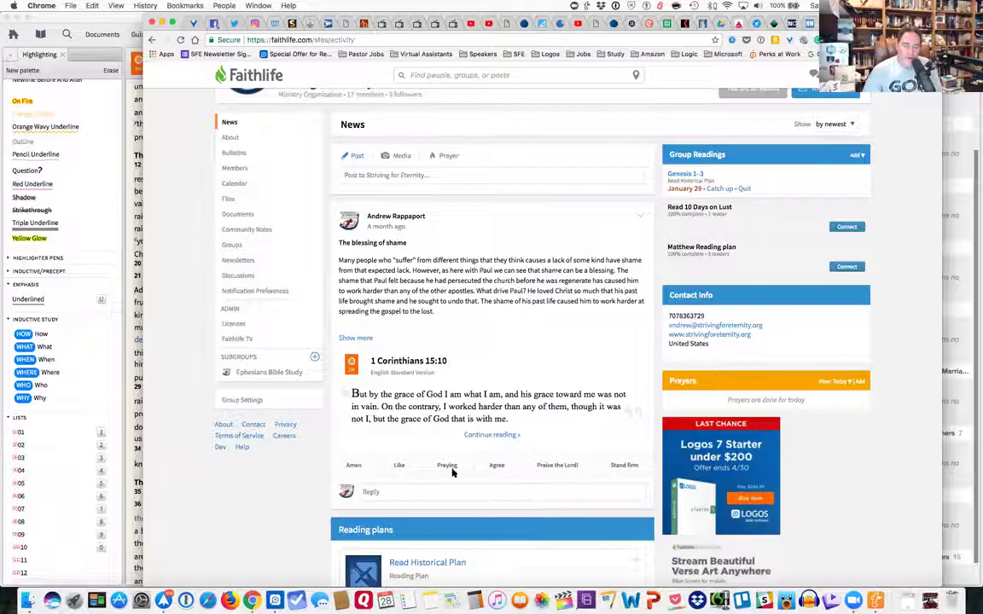
left_click(94, 34)
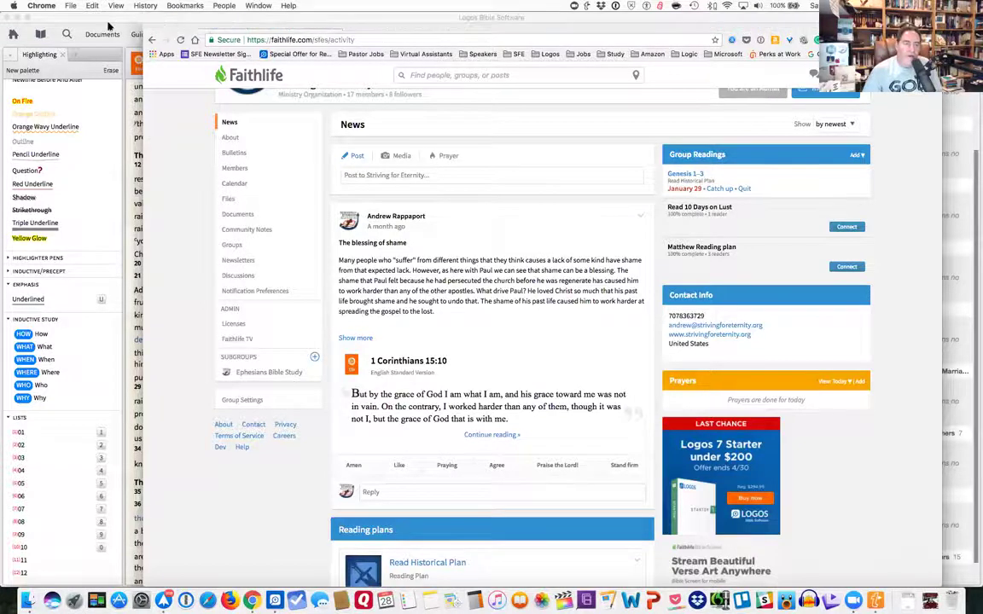
key("alt+d")
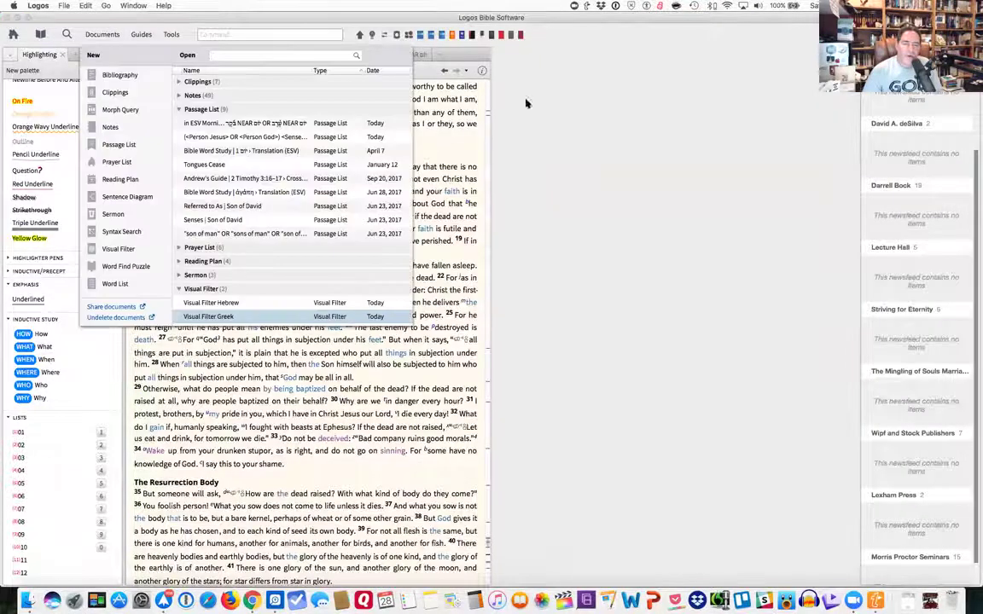
left_click(558, 105)
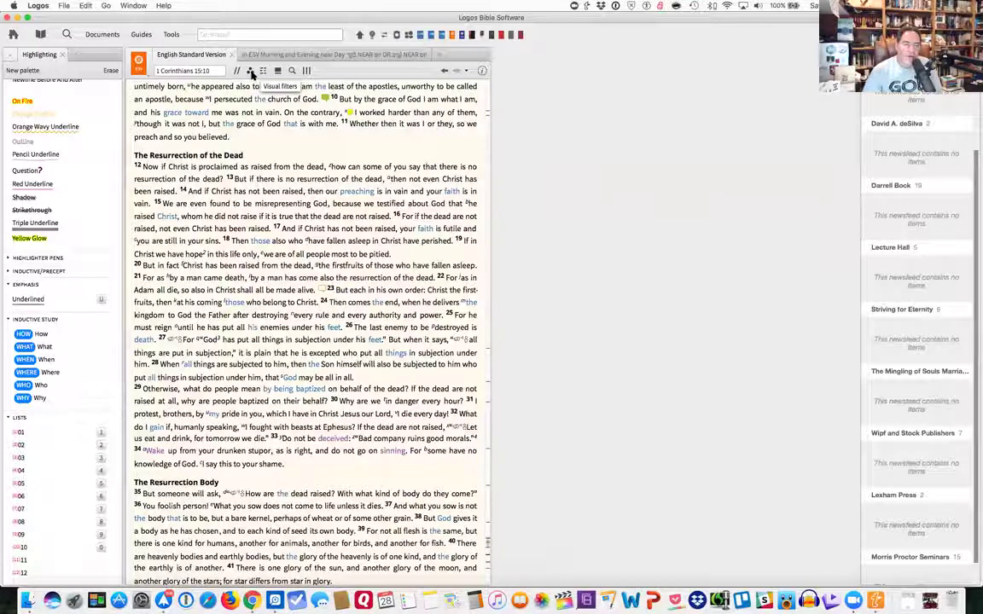
Step: Look through the English Standard Version's visual filters, from the Community Notes groups down to Passage Lists and Visual Filters, and close the list
left_click(250, 72)
scroll(299, 183, "down", 4)
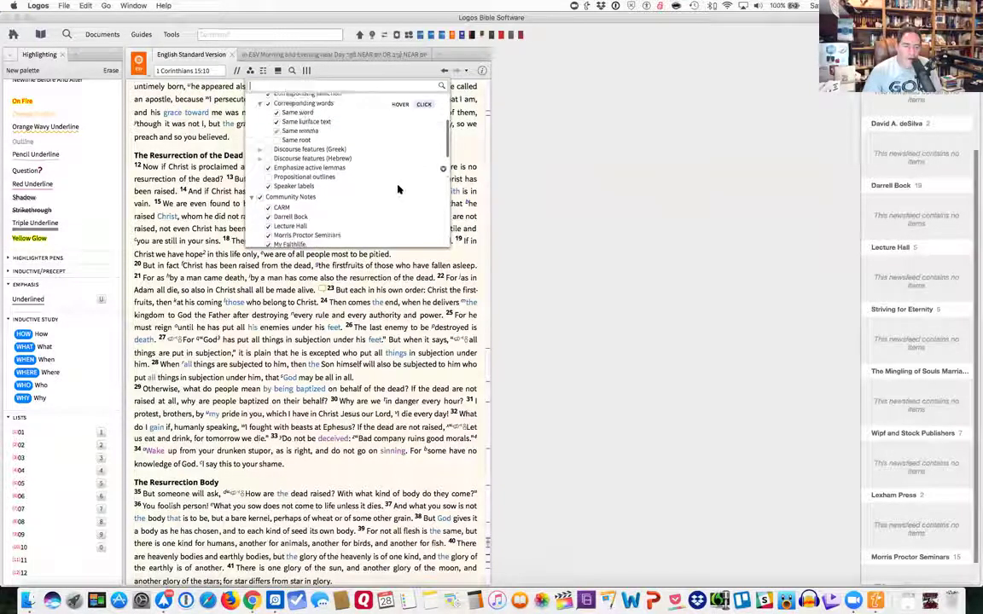
scroll(397, 190, "down", 15)
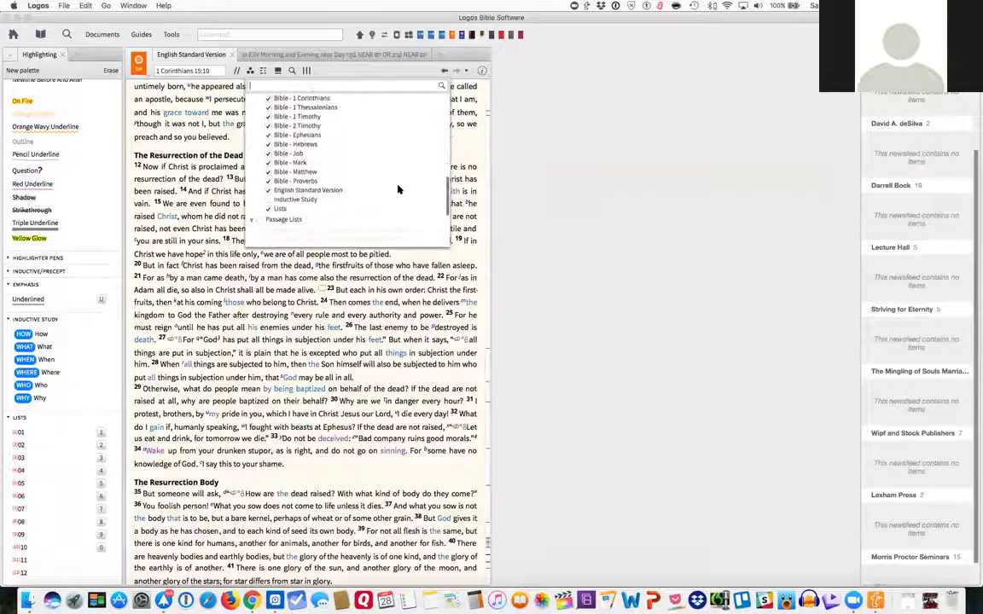
scroll(397, 190, "down", 6)
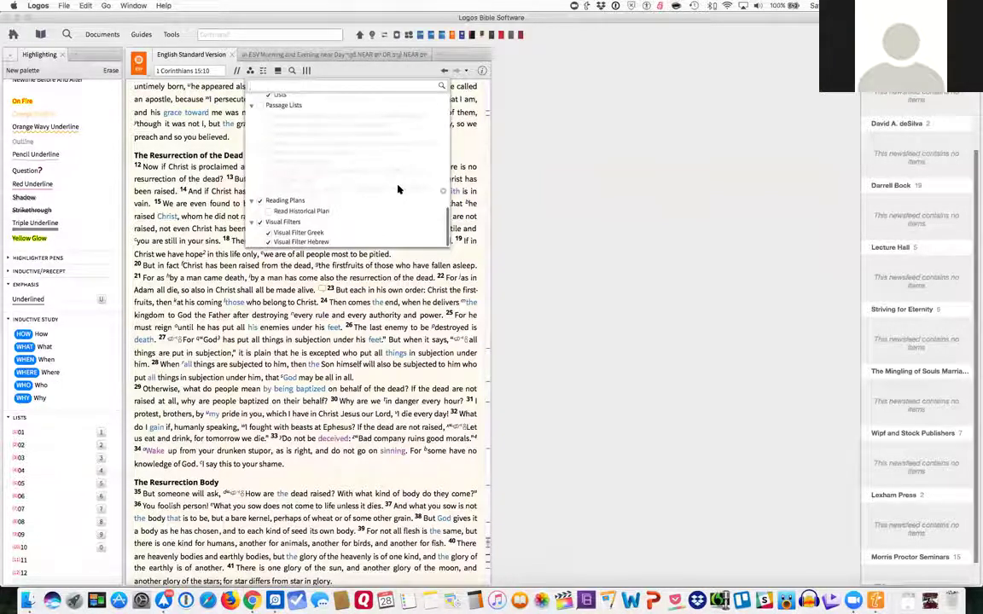
scroll(398, 189, "up", 20)
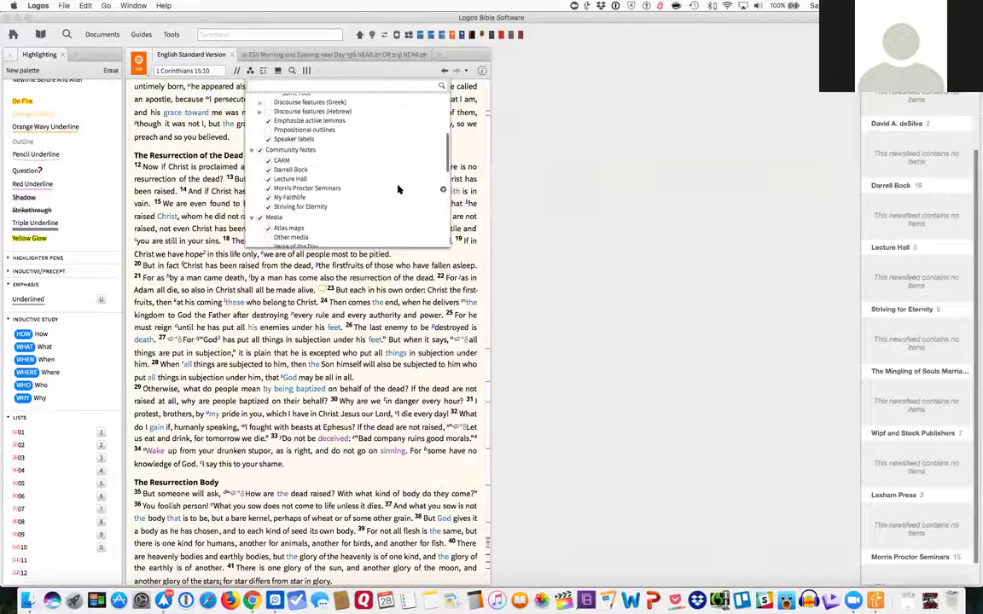
scroll(398, 189, "up", 1)
scroll(398, 189, "up", 5)
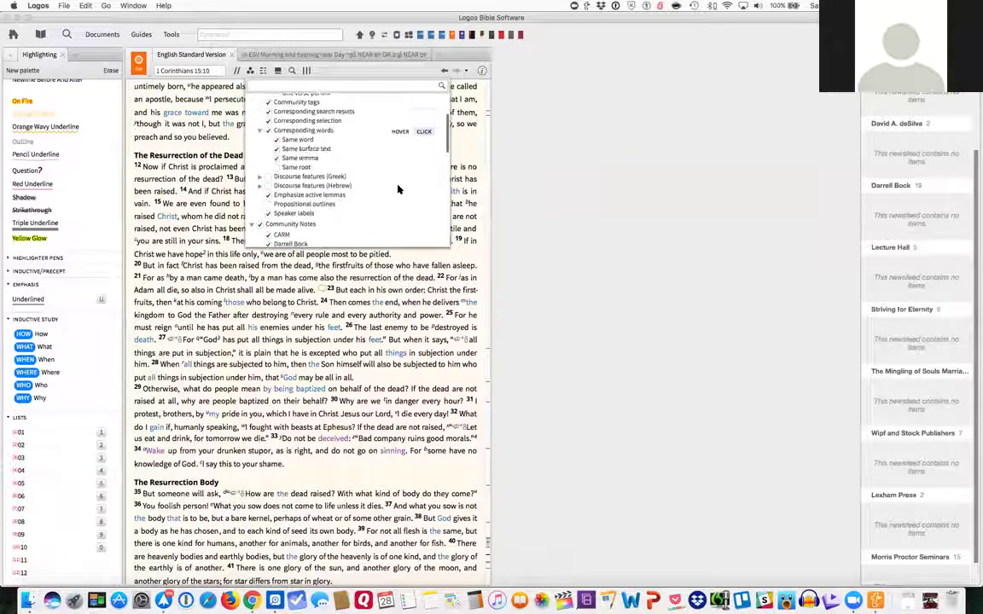
left_click(585, 176)
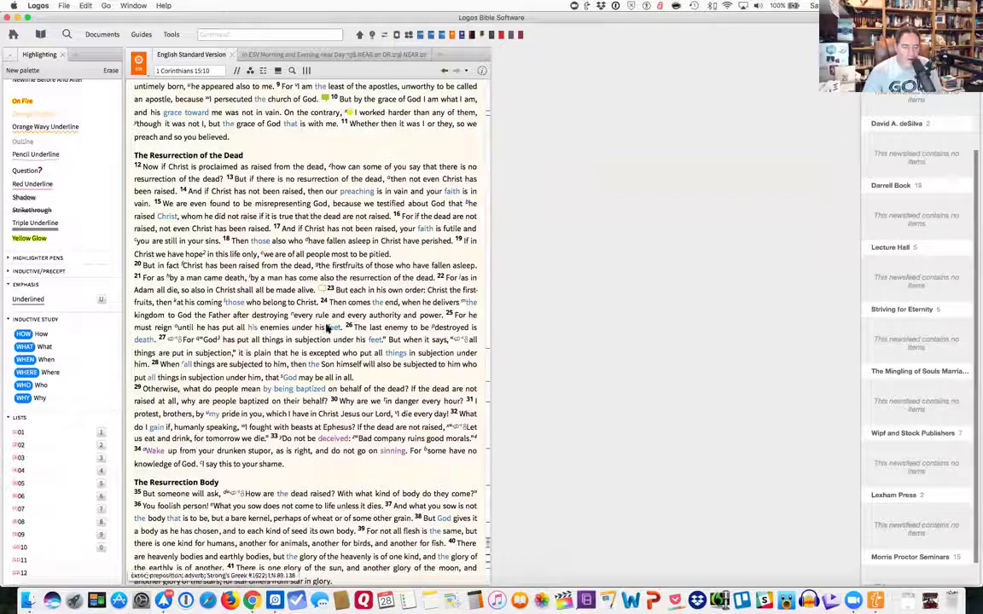
Step: Open the Community Notes attached to 1 Corinthians 15:23, switch to those for 15:10, and look through the group newsfeeds
left_click(323, 292)
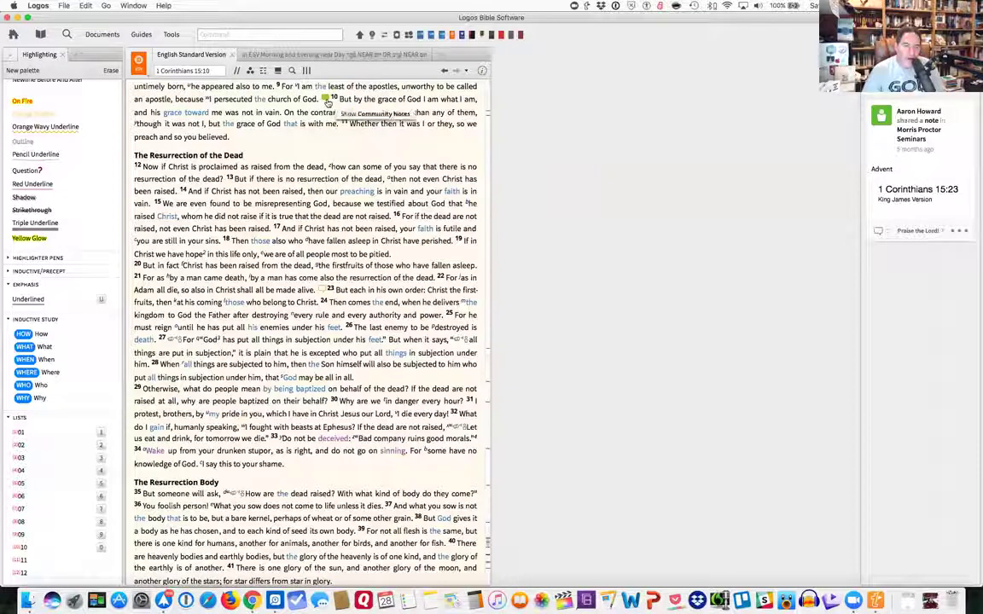
left_click(328, 102)
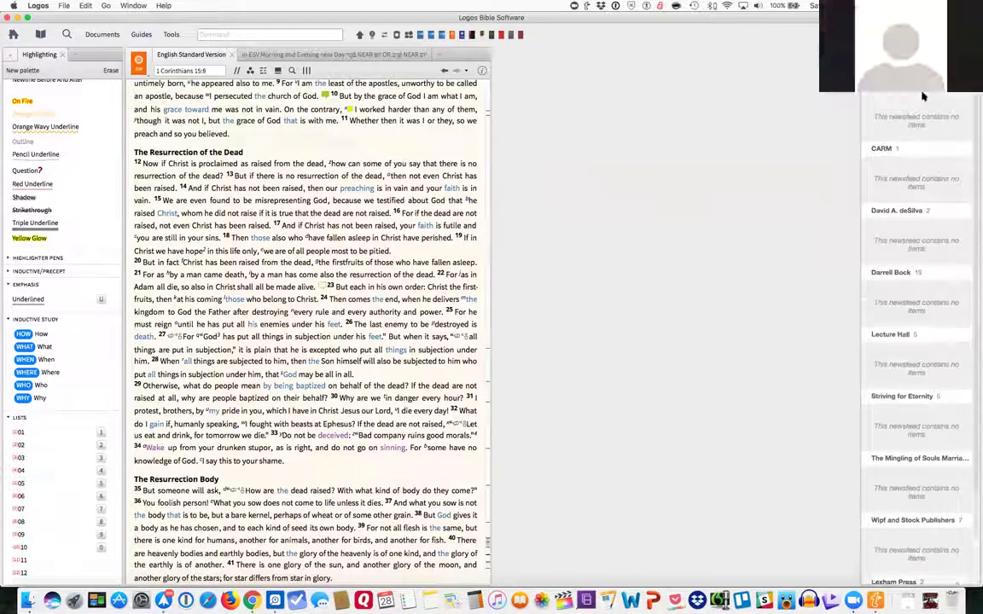
scroll(922, 212, "down", 3)
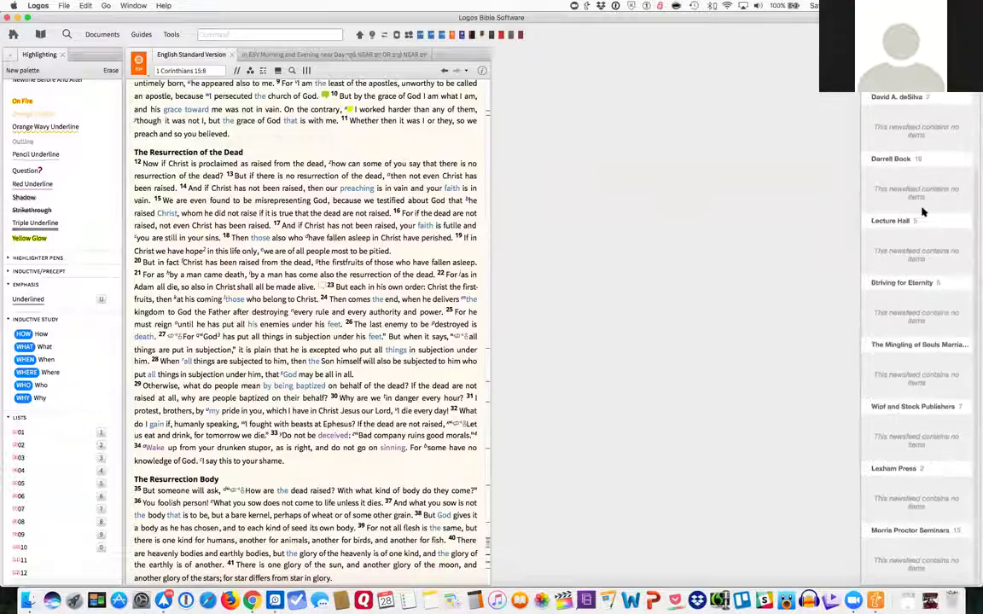
scroll(917, 211, "up", 3)
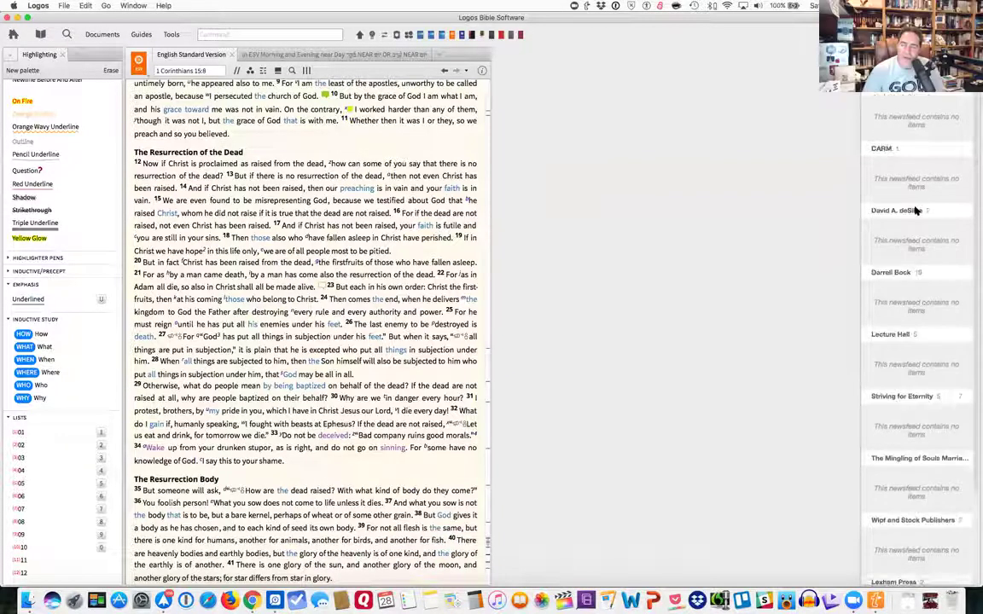
Step: Close the Community Notes newsfeeds beside the English Standard Version
left_click(853, 70)
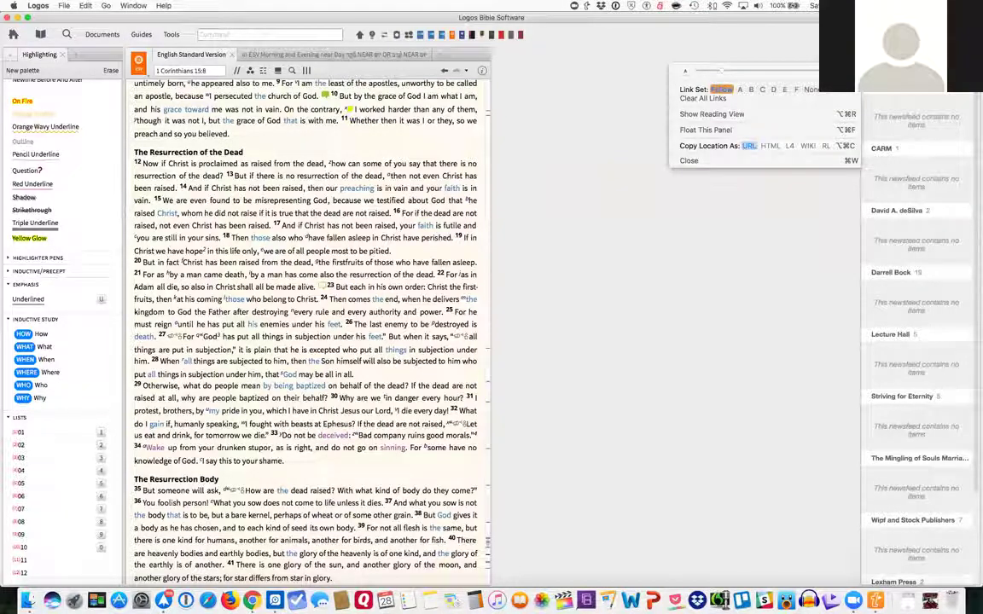
left_click(730, 91)
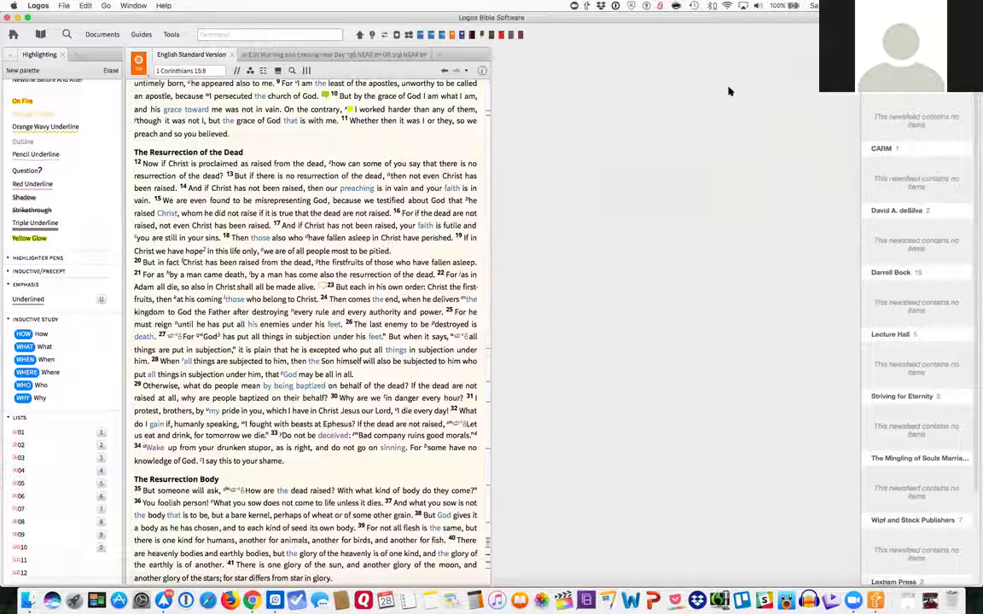
left_click(853, 70)
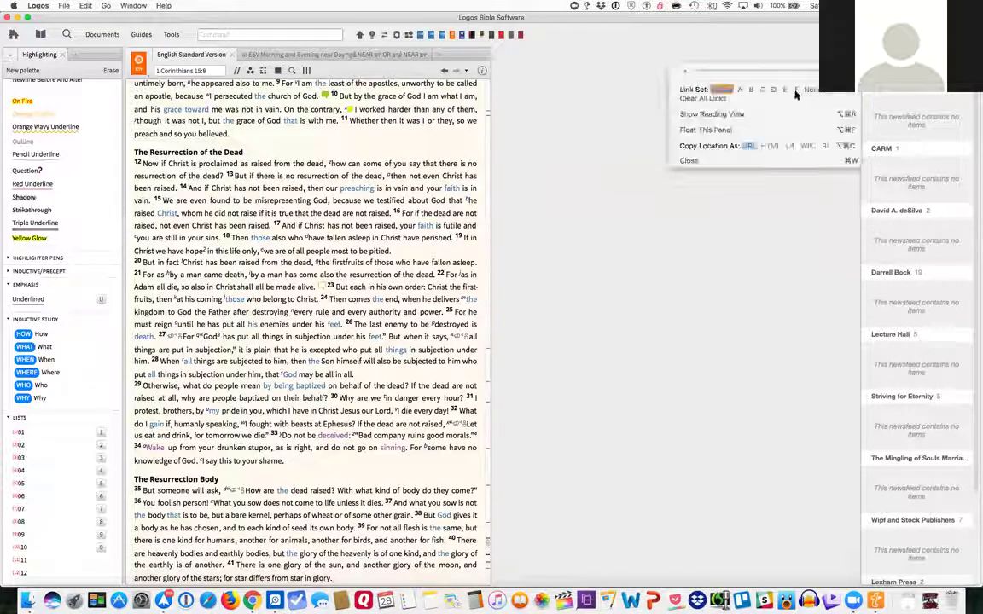
left_click(721, 99)
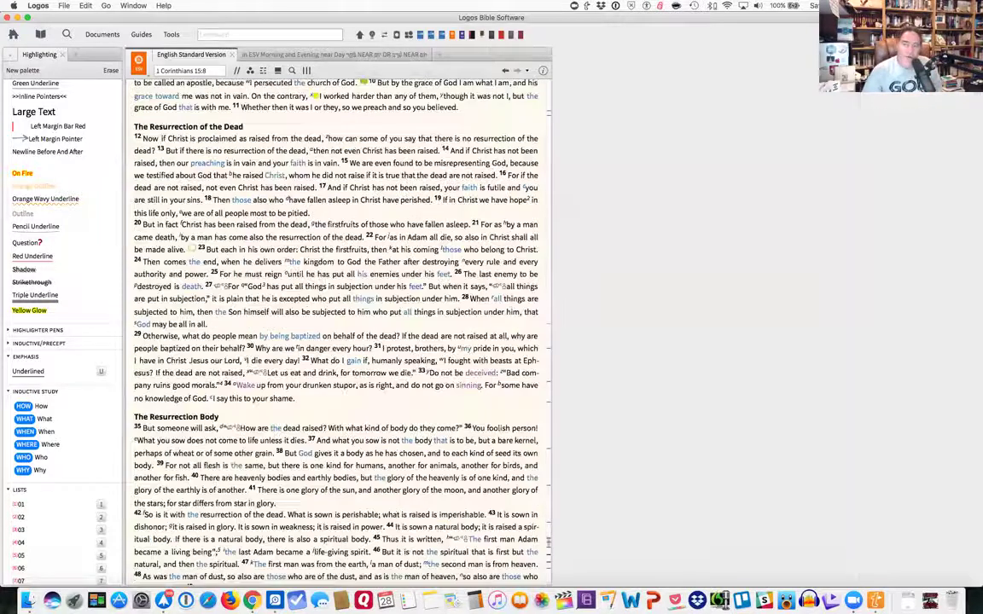
Step: Switch to the Faithlife page in Chrome, expand the post "The blessing of shame" to read in full, and return to Logos
scroll(474, 135, "up", 2)
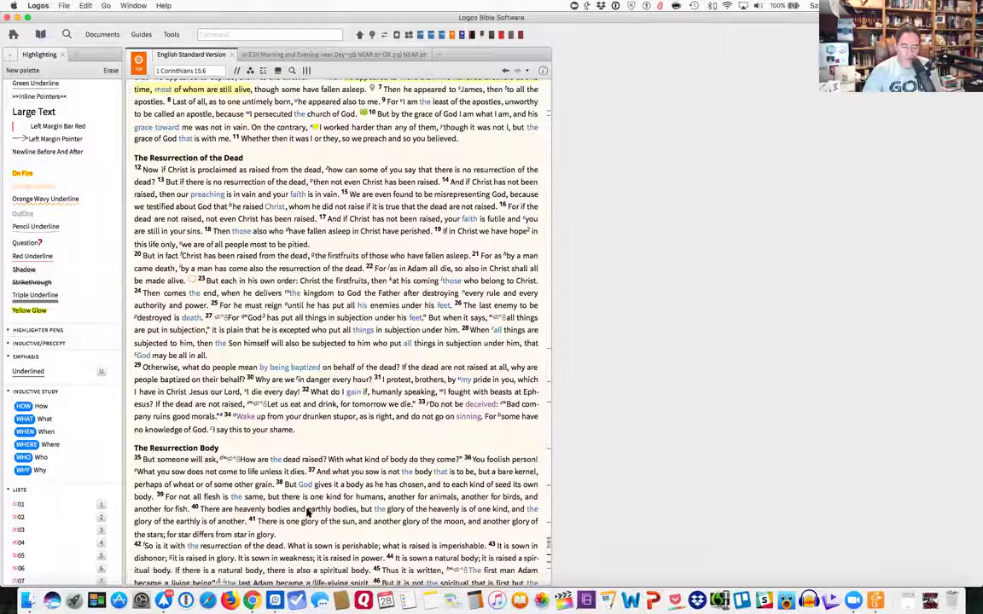
left_click(243, 589)
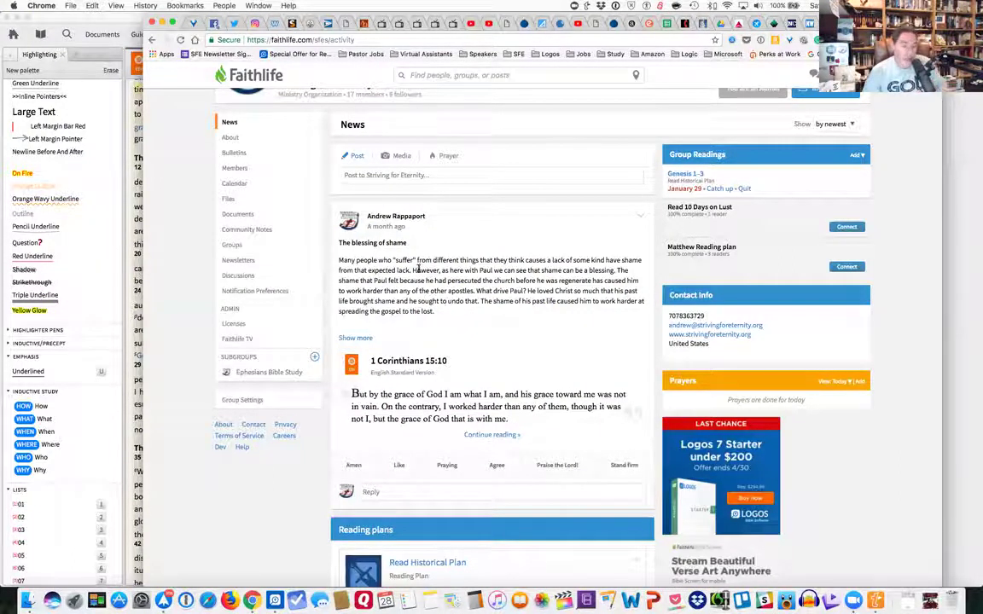
left_click(358, 339)
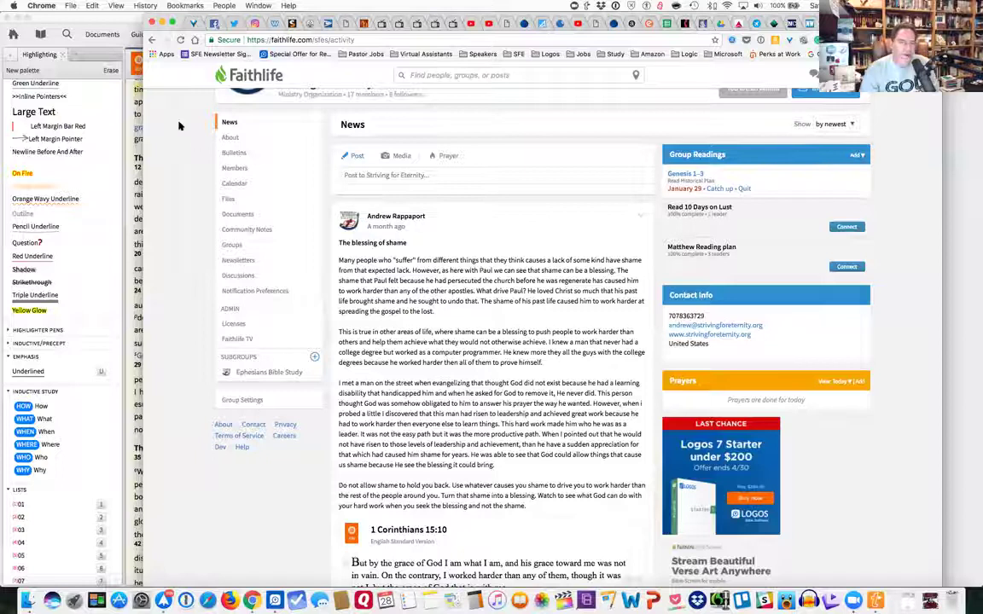
left_click(119, 19)
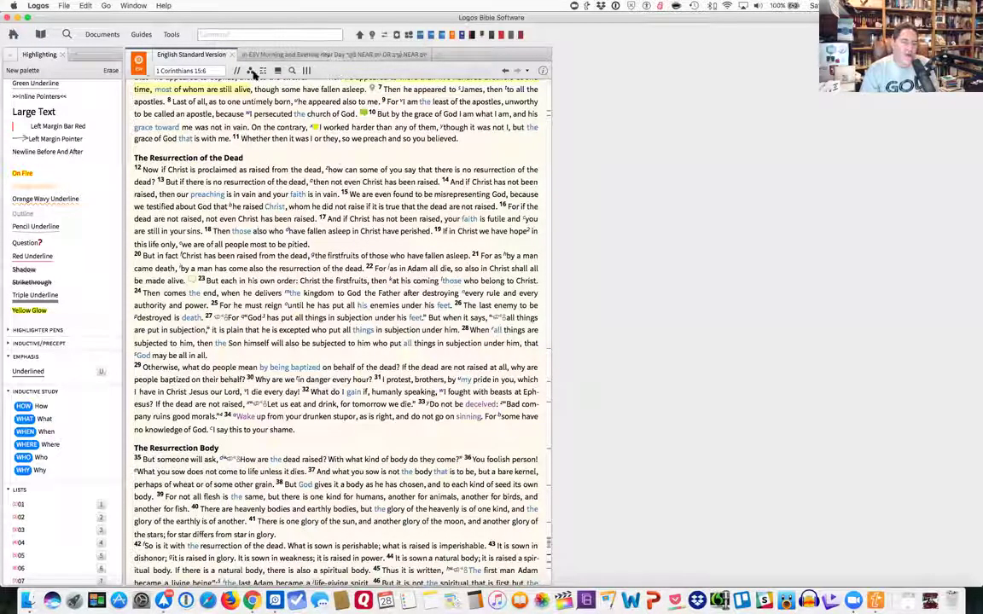
Step: Review the Community Notes groups enabled in the English Standard Version's visual filters and close the list
left_click(251, 72)
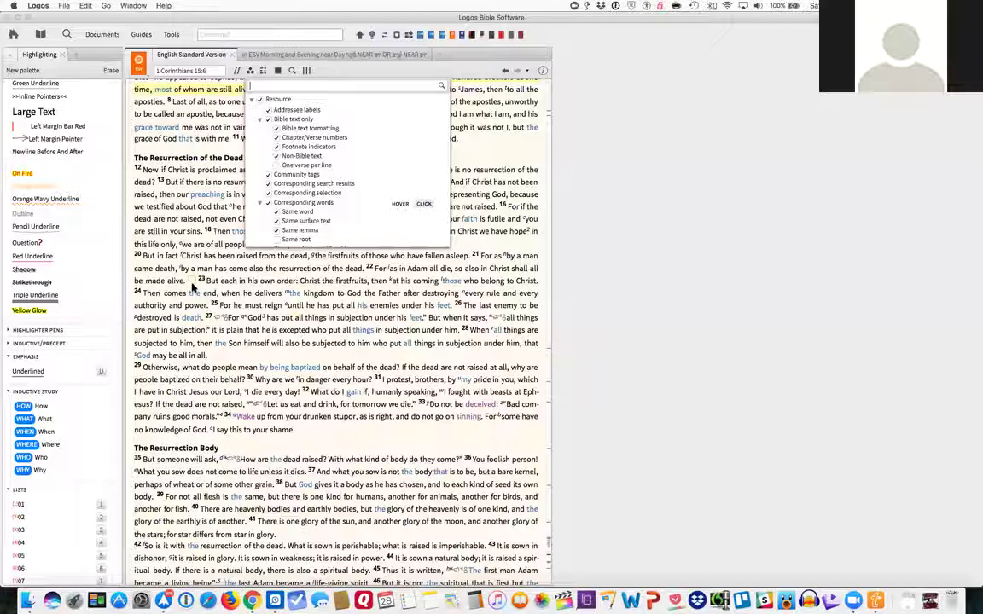
scroll(359, 158, "down", 2)
scroll(360, 157, "down", 5)
scroll(360, 158, "down", 4)
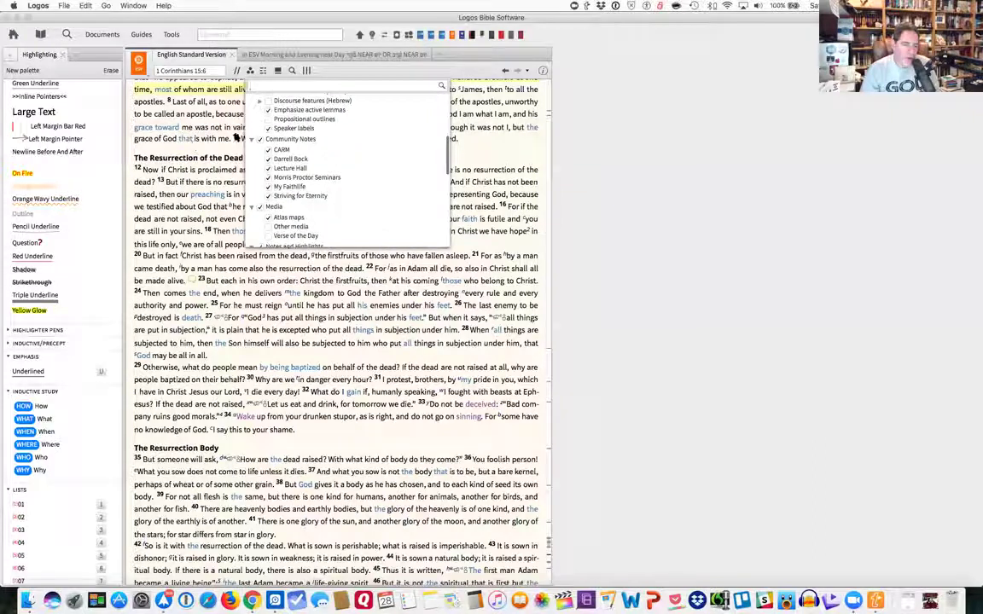
scroll(268, 168, "down", 1)
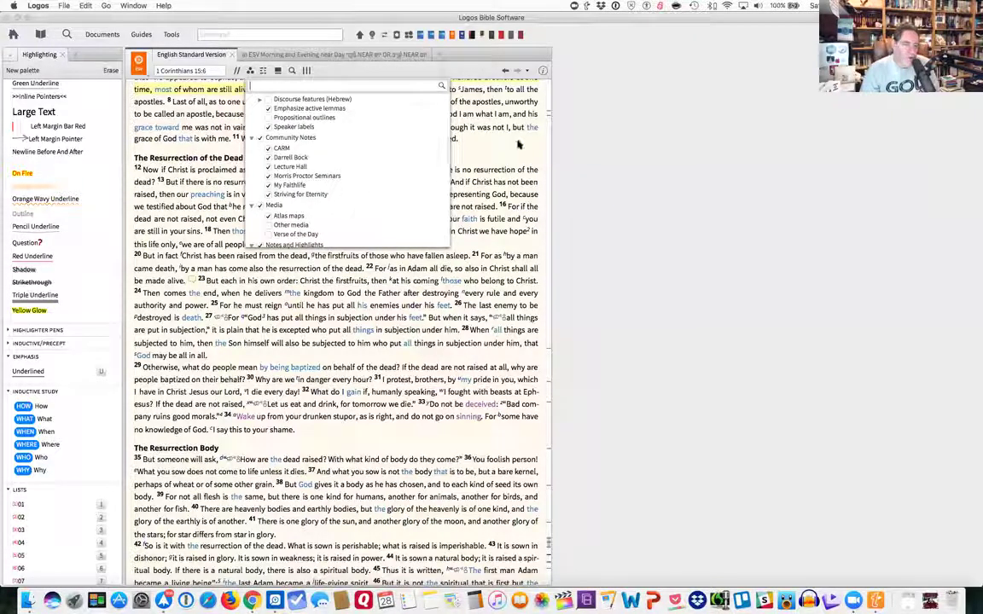
left_click(466, 148)
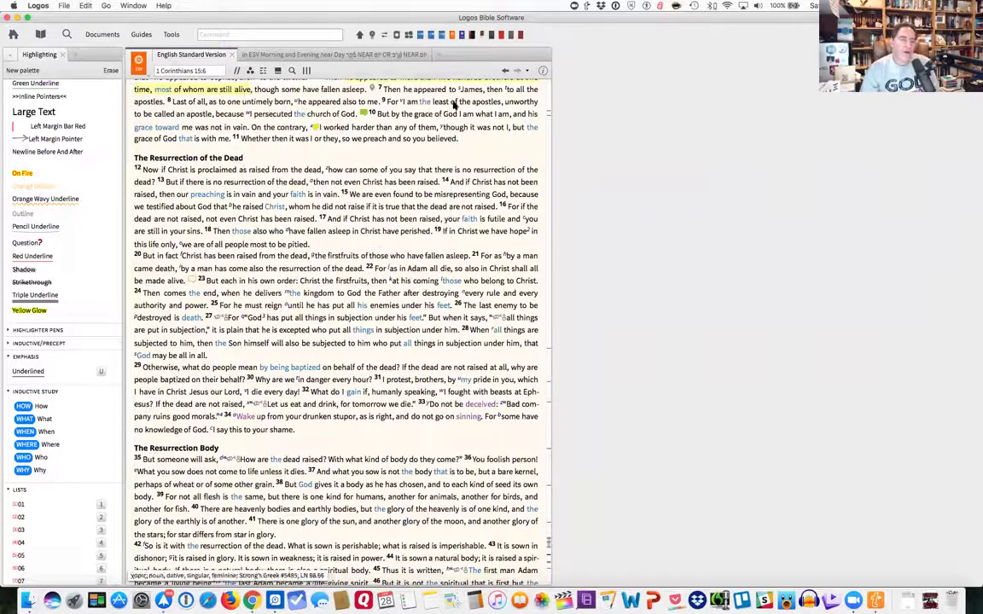
Step: Step back through the visited passages to the Hebrew word search, return to 1 Timothy 5, and look through to the end of chapter 6
left_click(505, 71)
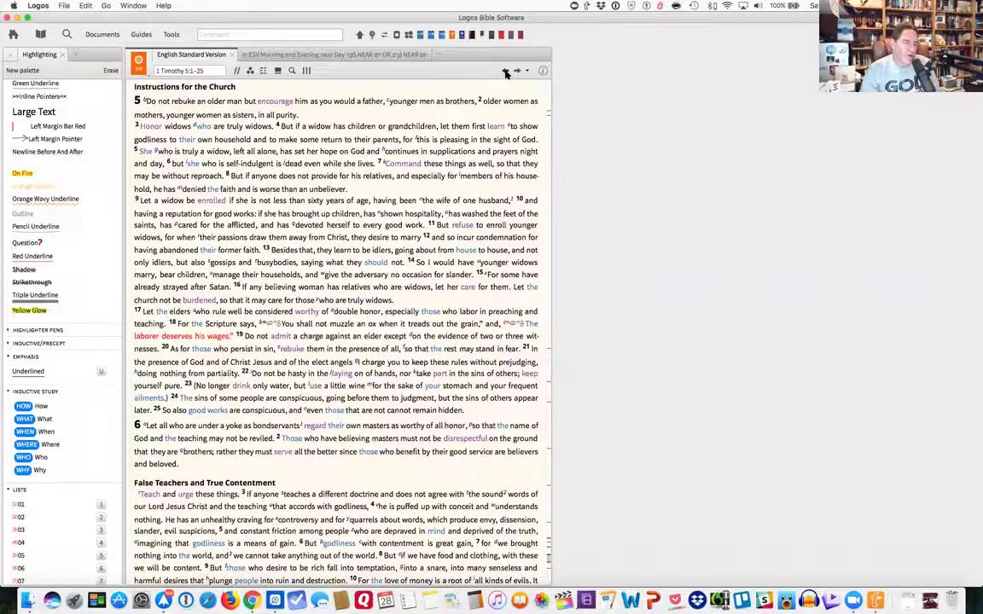
left_click(505, 72)
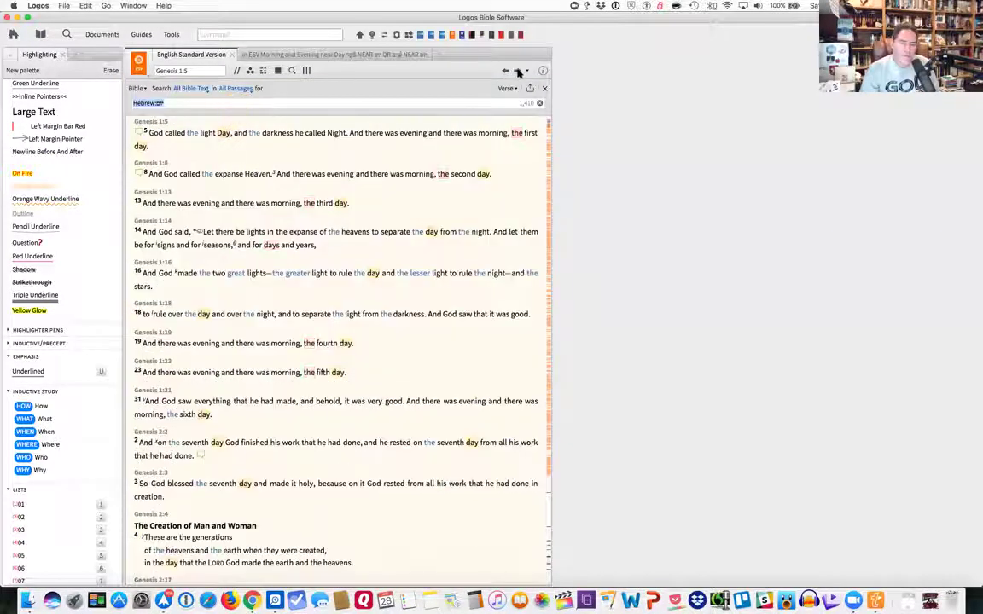
left_click(517, 73)
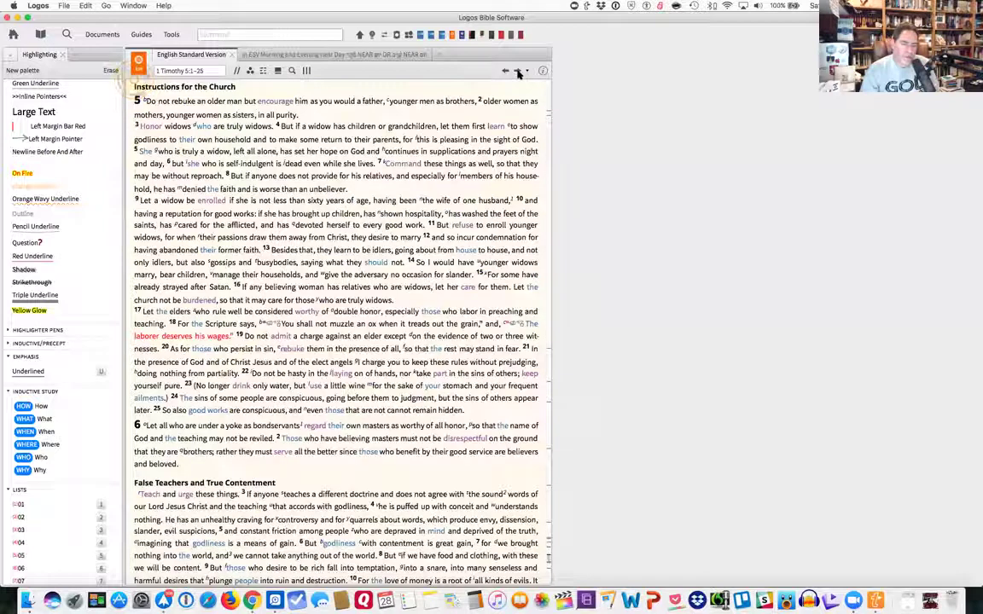
scroll(390, 175, "down", 6)
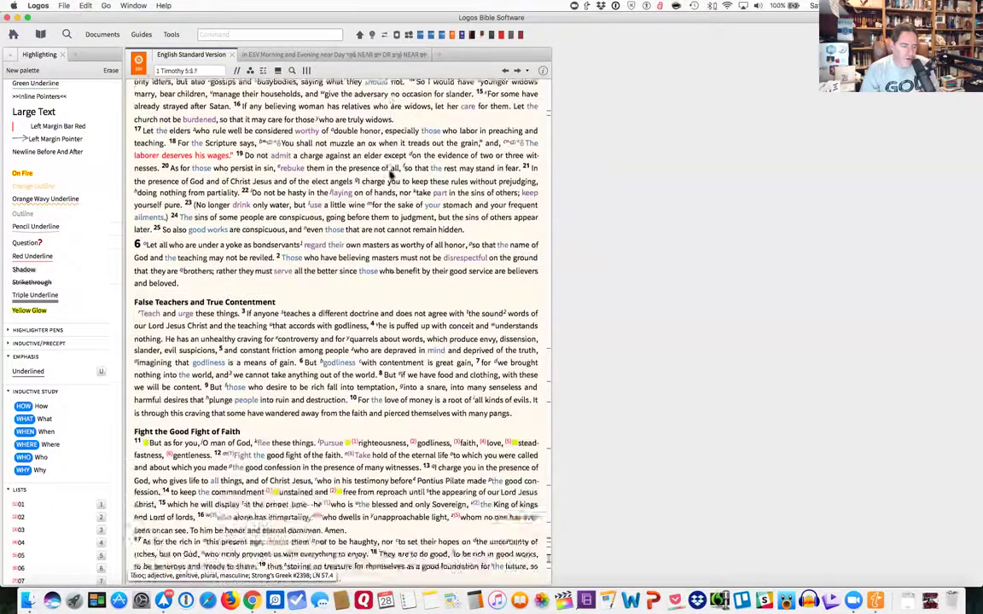
Step: Go to 1 Timothy 6:11 in the English Standard Version
left_click(207, 70)
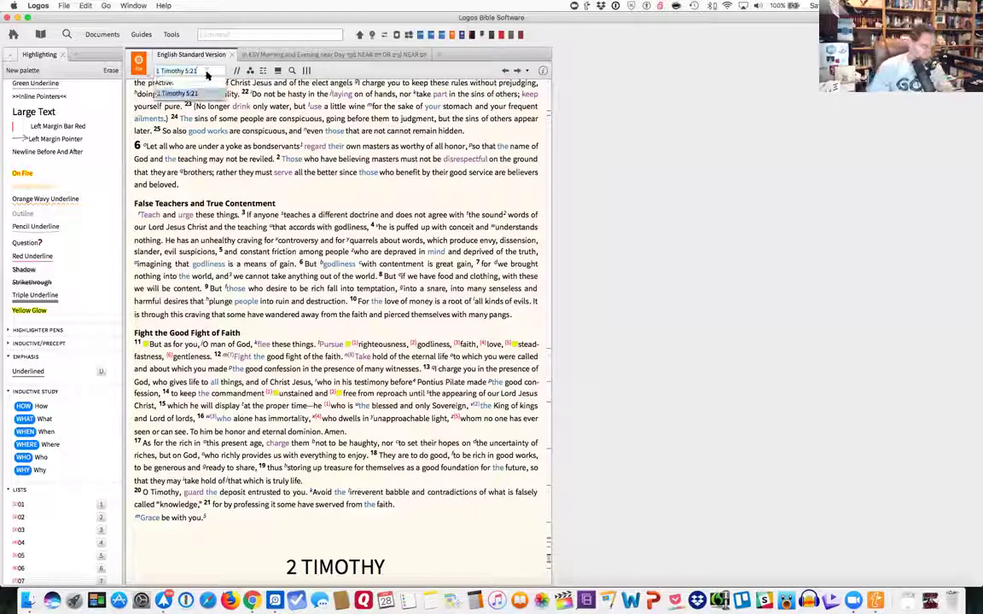
key("BackSpace")
key("BackSpace")
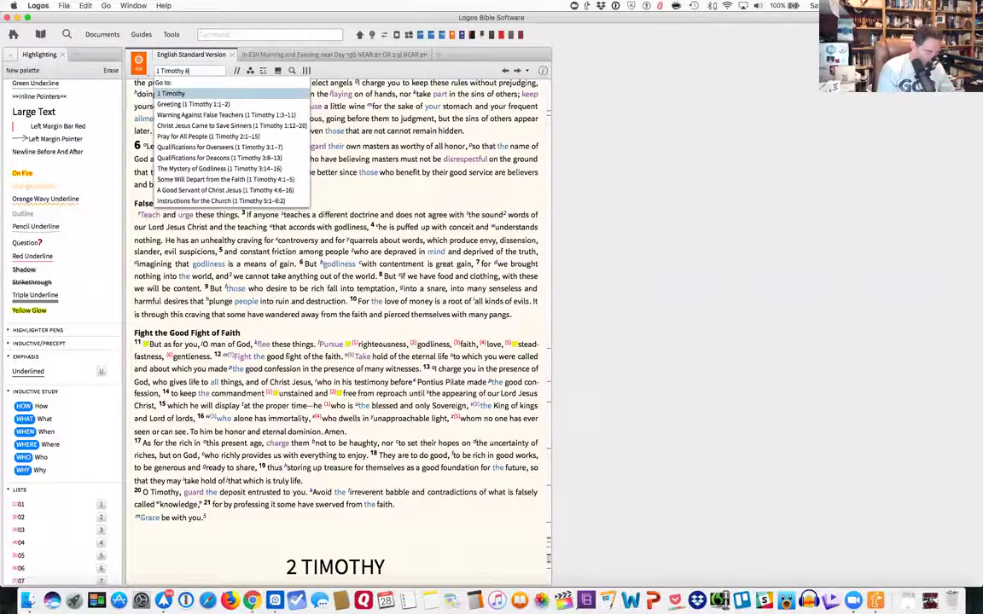
type(".11")
key("Return")
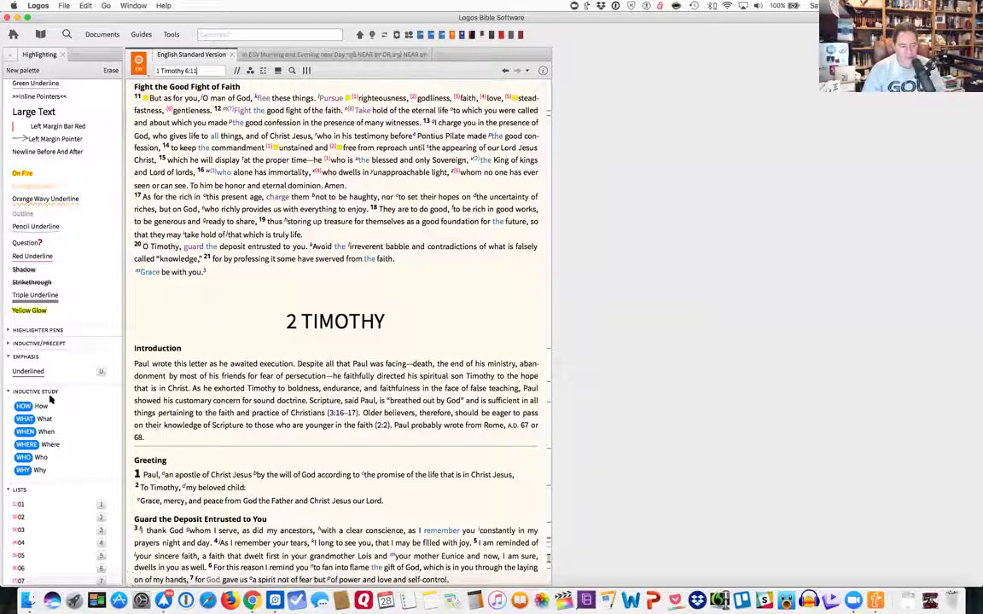
Step: Go to Matthew 4 in the English Standard Version
left_click(194, 71)
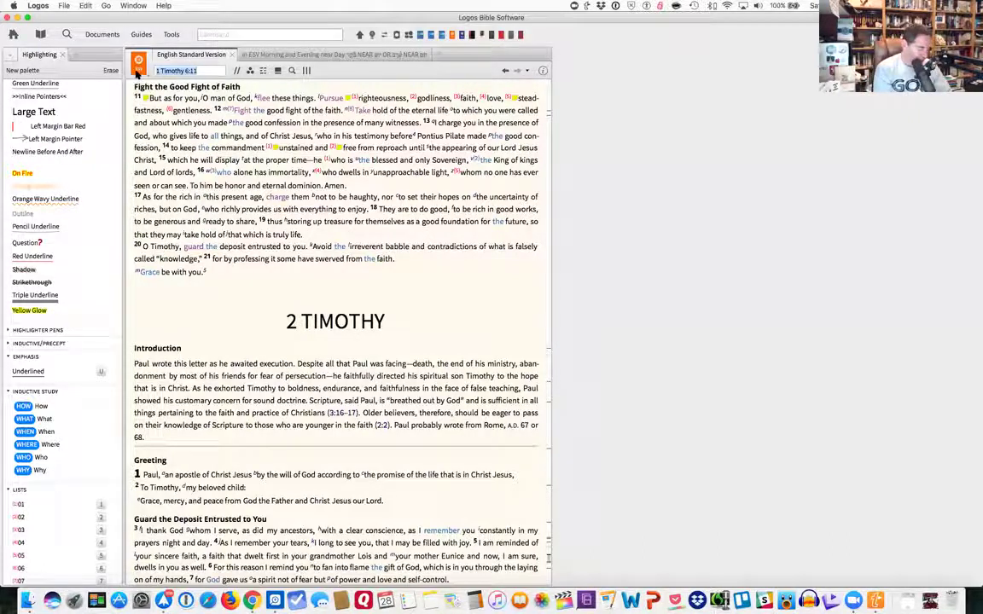
type("mat 4")
key("Return")
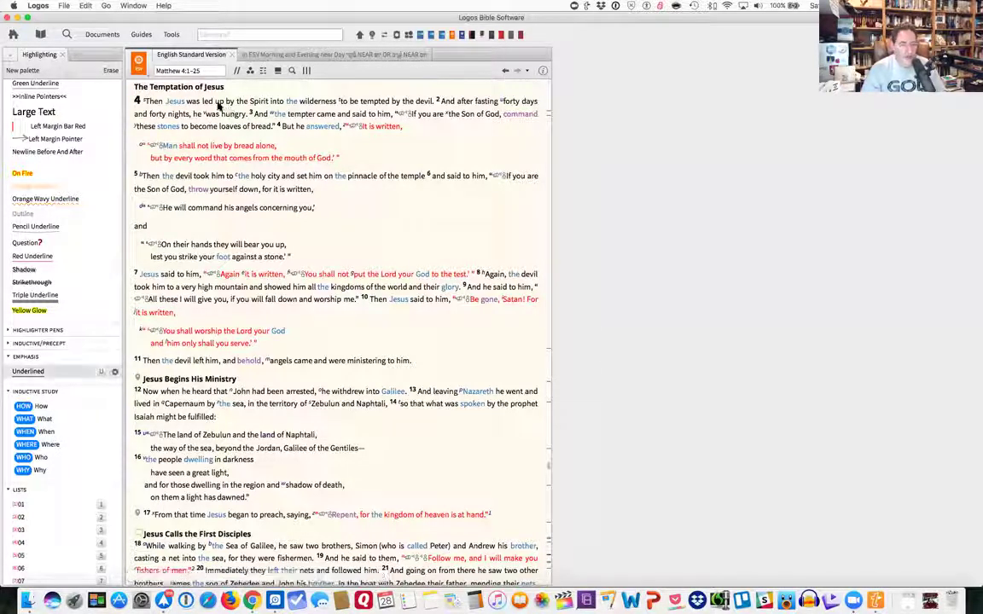
Step: Turn on the Inductive Study notes and highlights in the English Standard Version's visual filters for Matthew 4
left_click(253, 73)
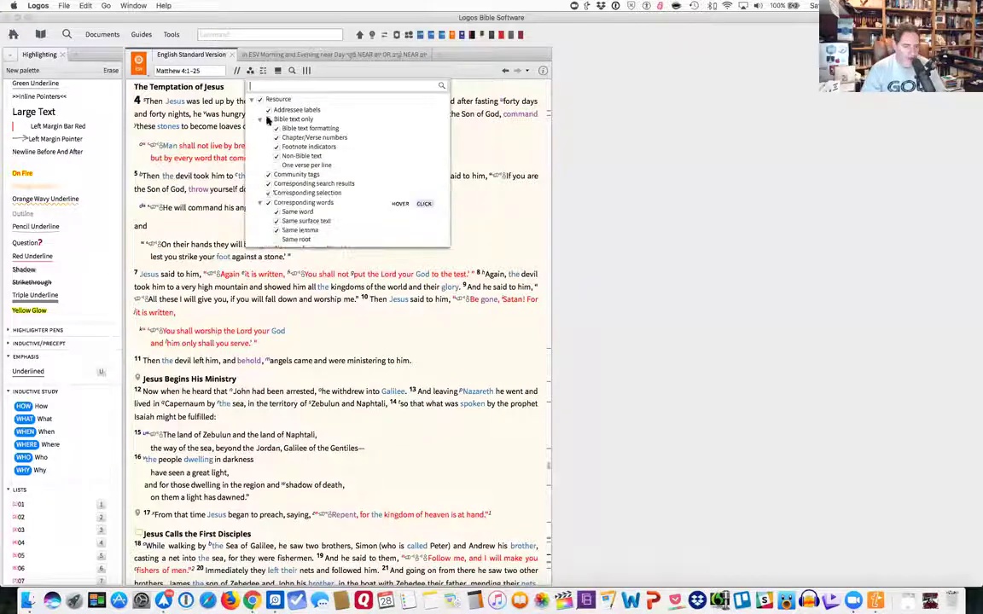
scroll(287, 175, "down", 3)
scroll(287, 175, "down", 5)
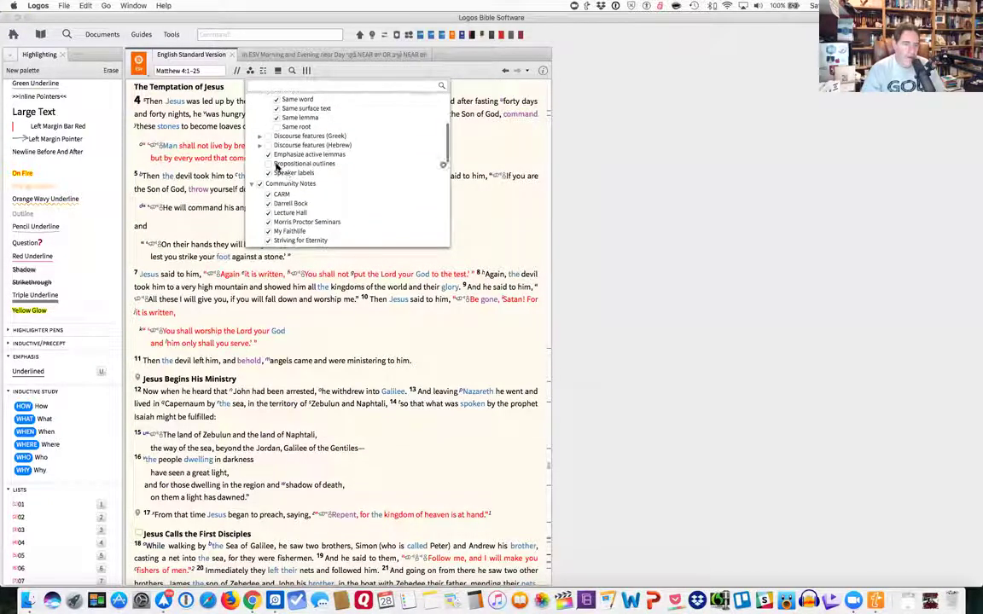
scroll(277, 170, "down", 5)
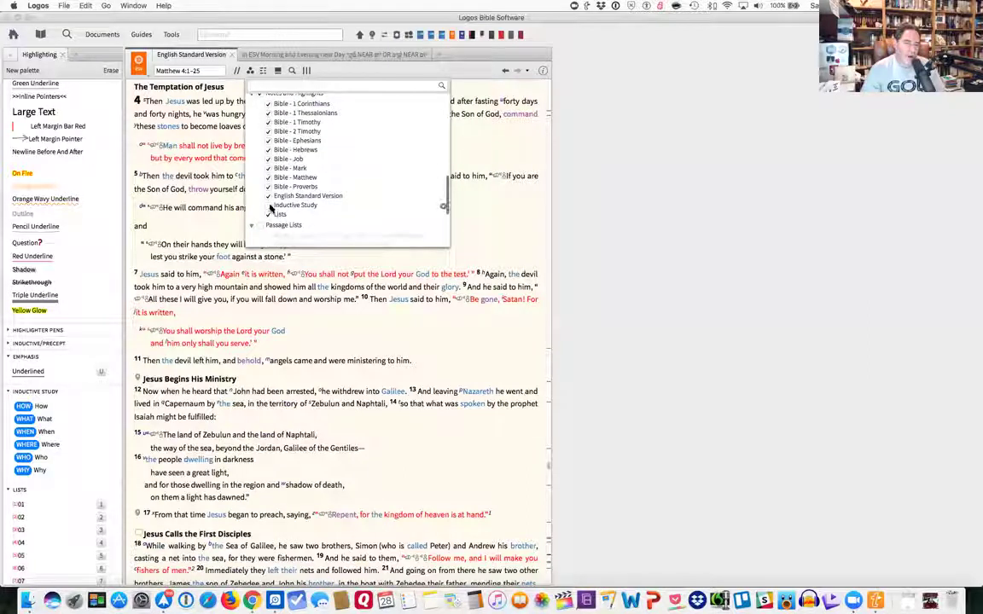
left_click(268, 206)
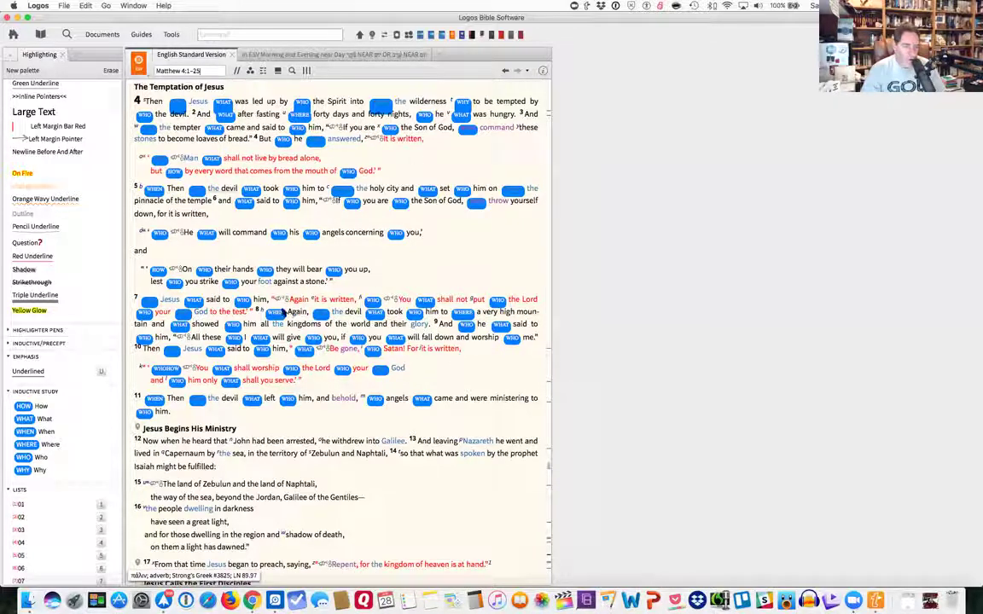
Step: Open the Inductive Study notes document, look through its Matthew 4 entries, and close it
left_click(104, 34)
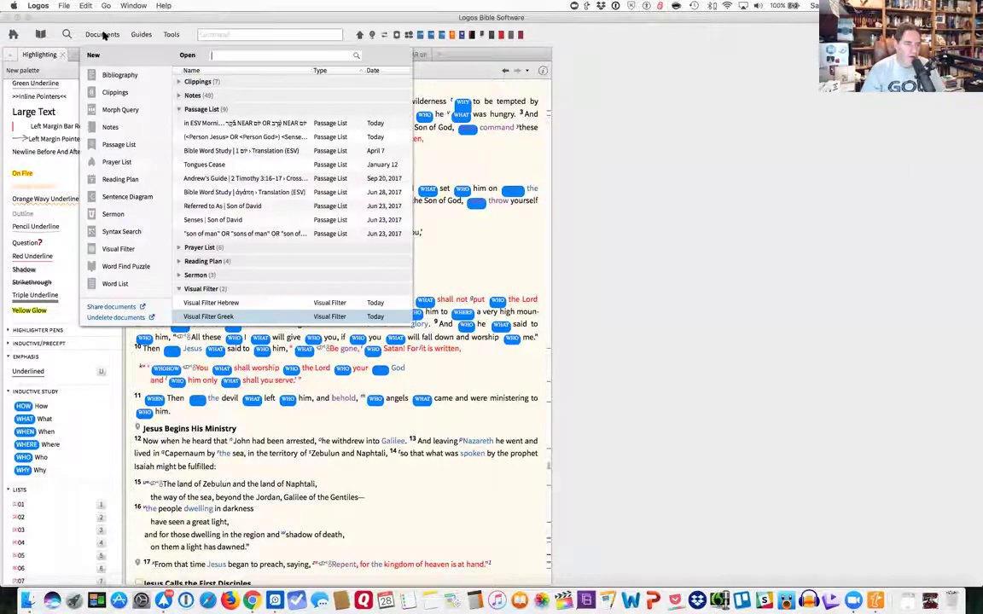
left_click(205, 70)
scroll(221, 167, "down", 3)
scroll(221, 168, "down", 5)
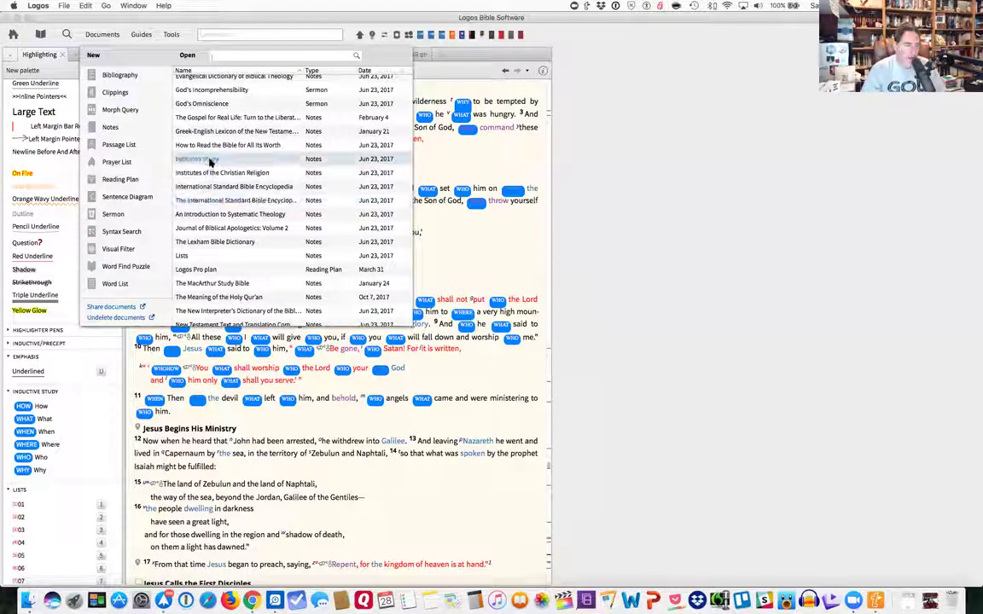
left_click(209, 162)
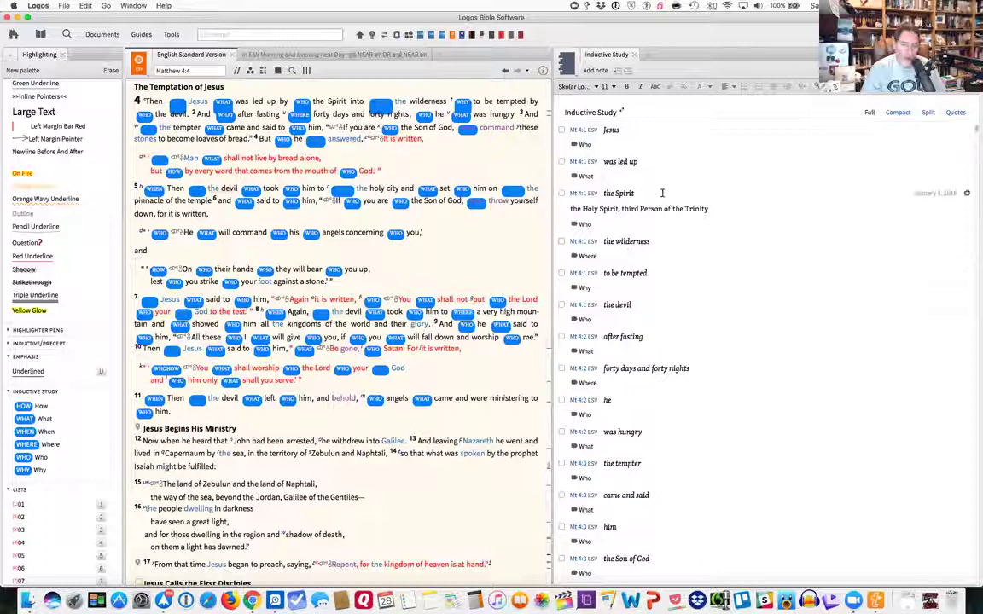
scroll(681, 289, "down", 2)
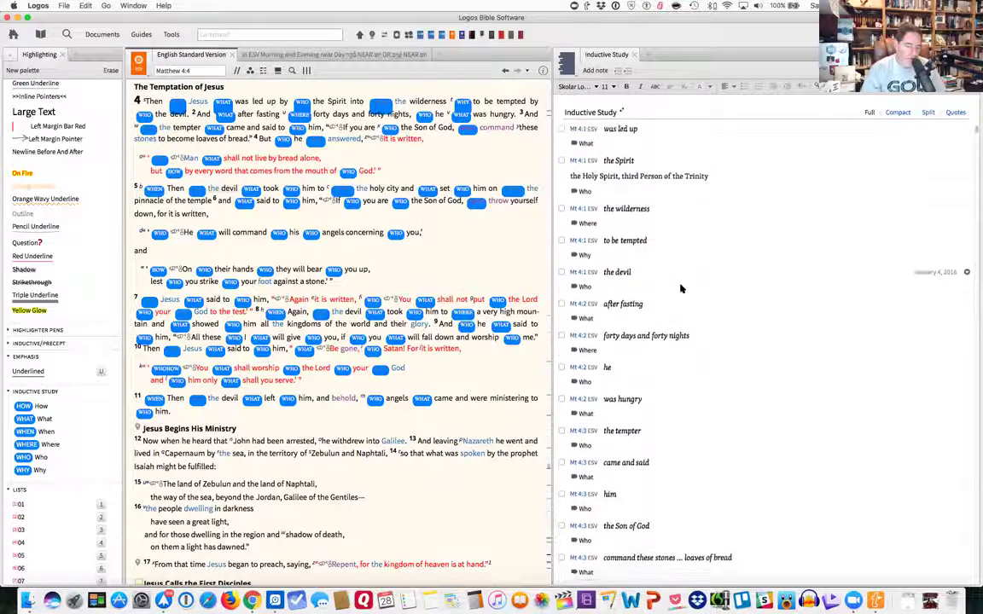
left_click(634, 55)
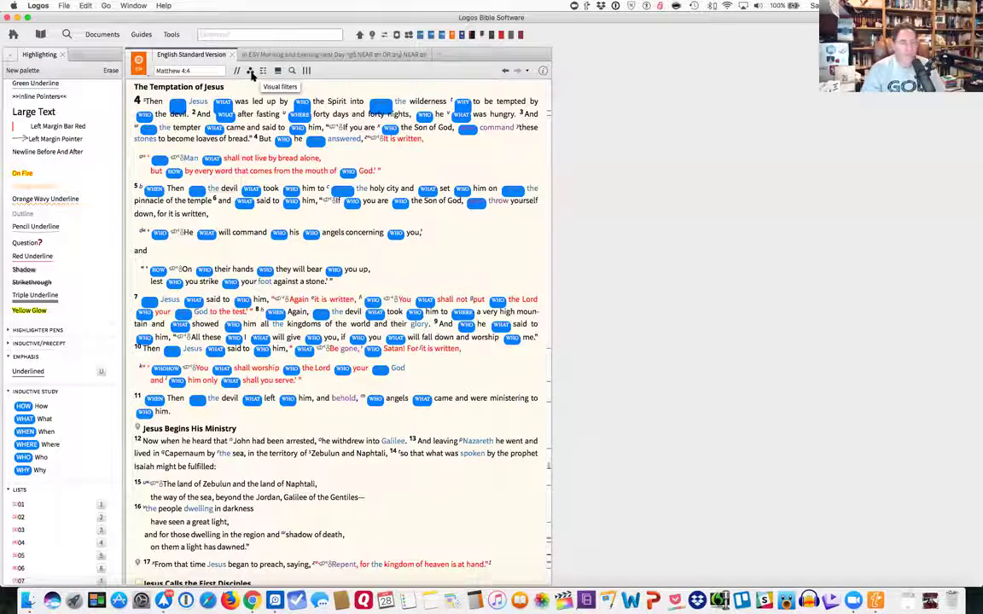
Step: Turn off the Inductive Study notes in the English Standard Version's visual filters and close the Highlighting tool
left_click(262, 73)
scroll(285, 190, "down", 5)
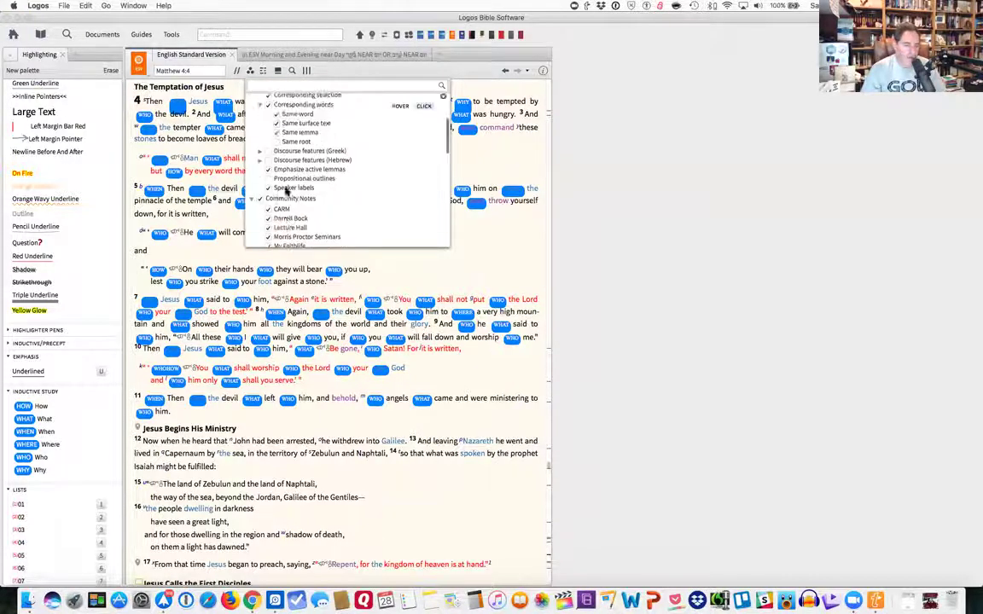
scroll(285, 190, "down", 8)
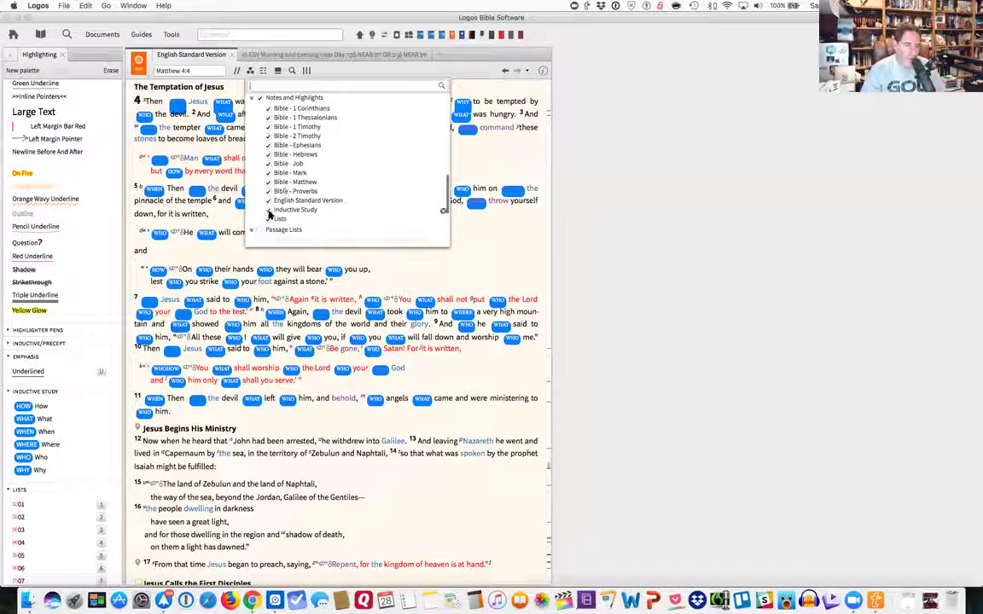
left_click(269, 210)
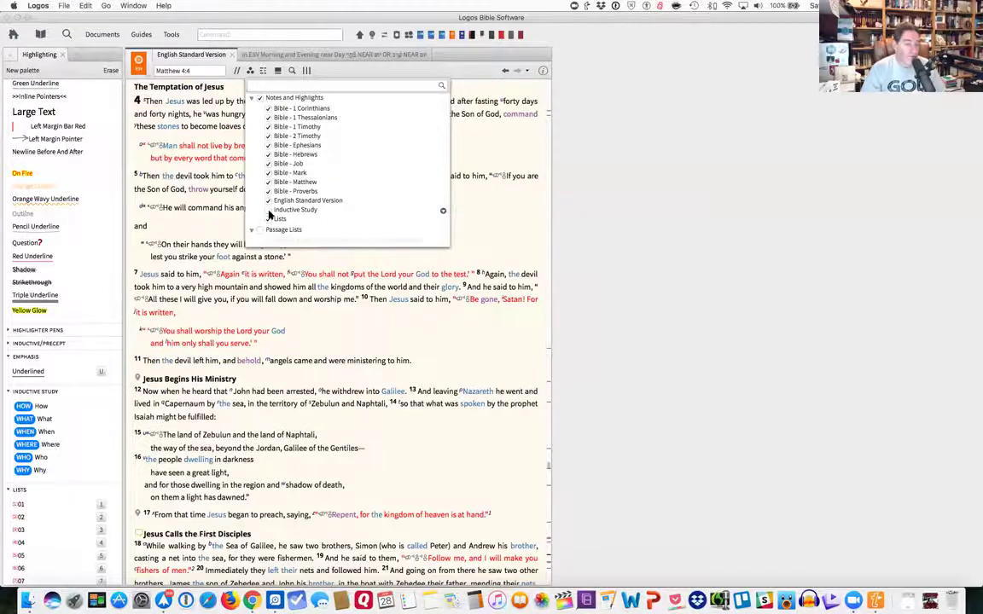
left_click(467, 152)
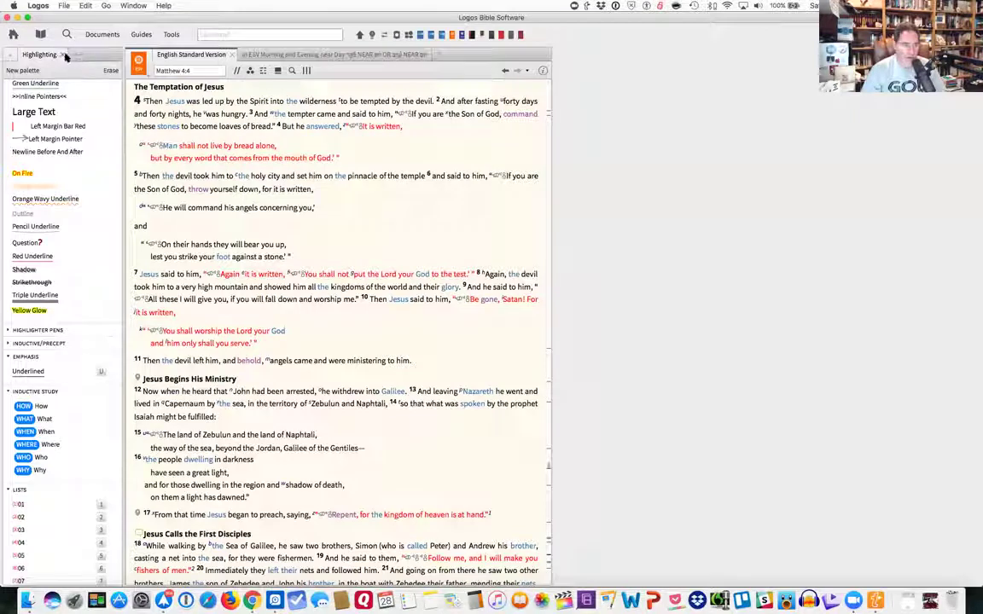
left_click(63, 55)
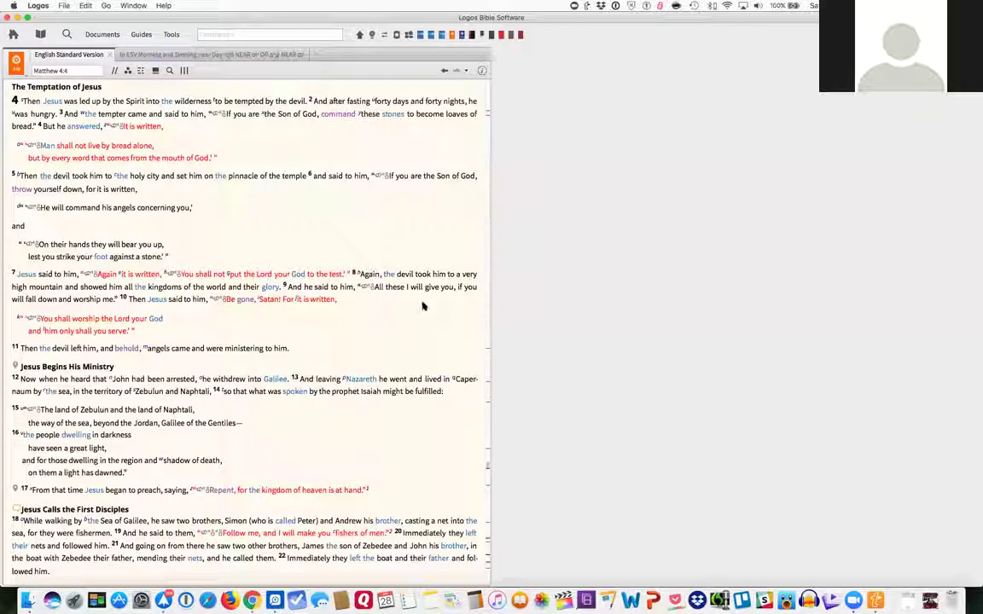
Step: Switch to Chrome, open the Logos special offer page for StrivingForEternity.Org readers, and look through the free books offered
left_click(253, 587)
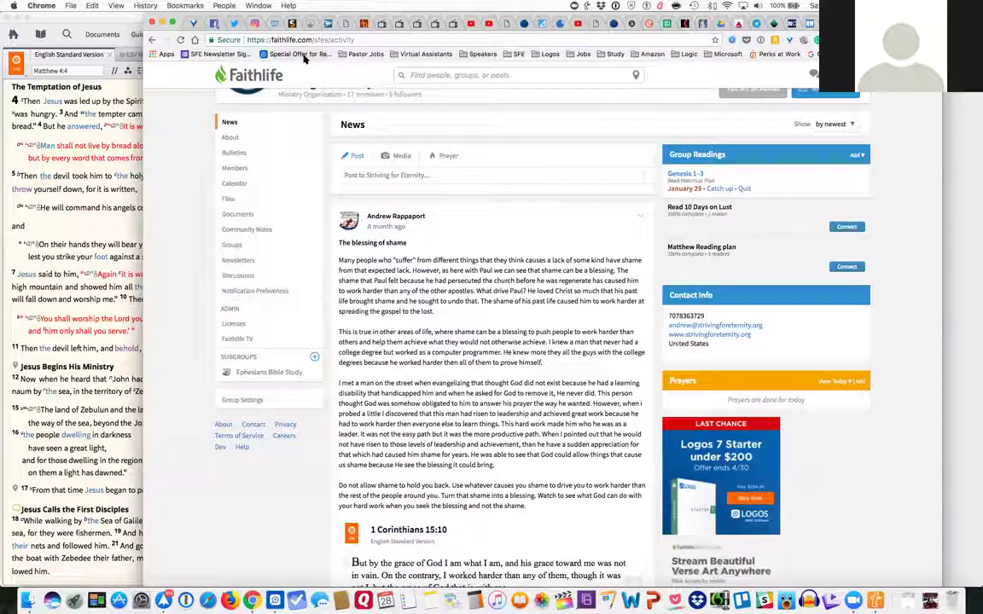
left_click(301, 55)
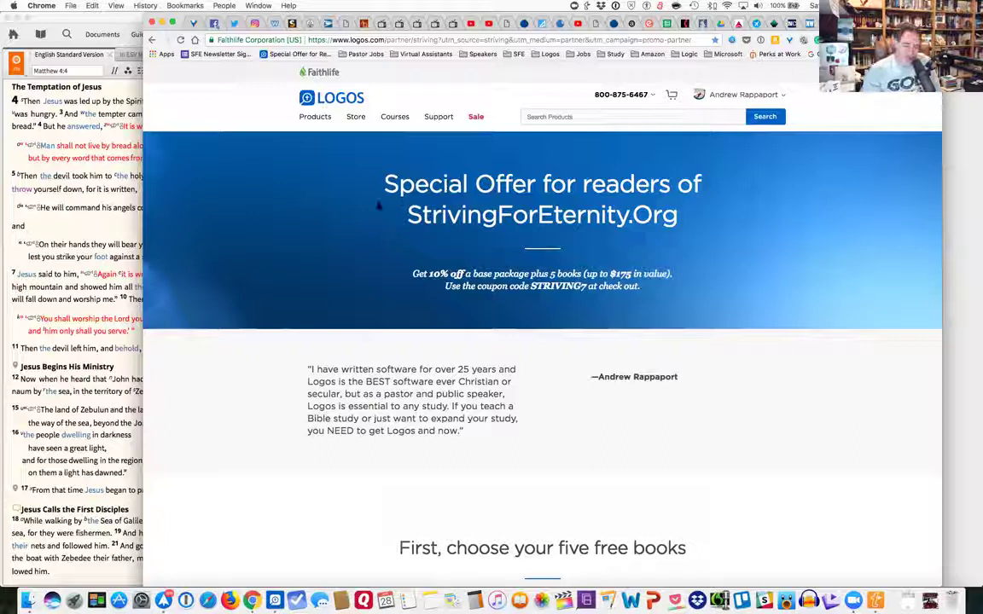
scroll(378, 205, "down", 5)
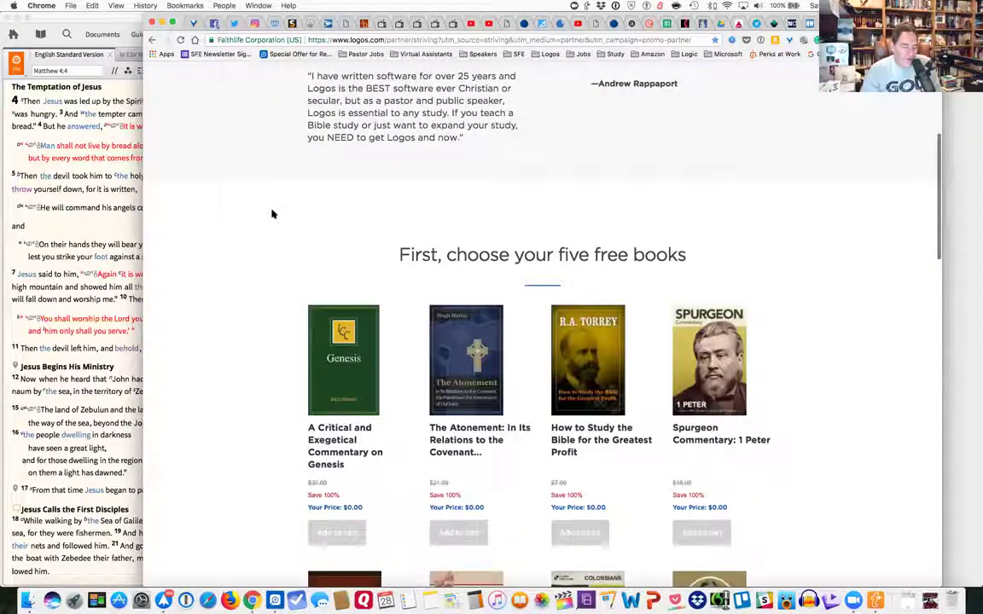
scroll(270, 218, "down", 1)
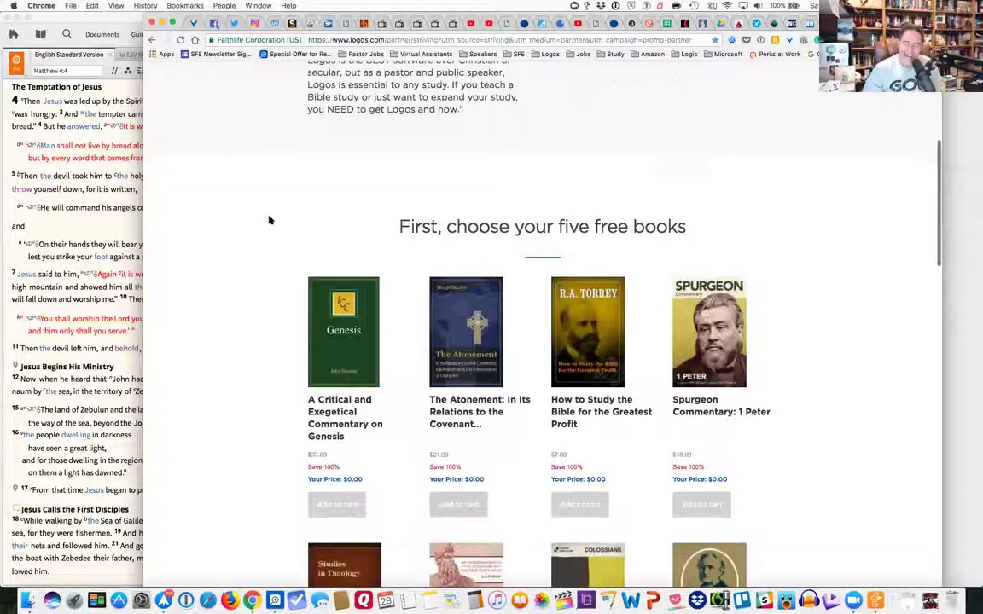
scroll(269, 220, "down", 10)
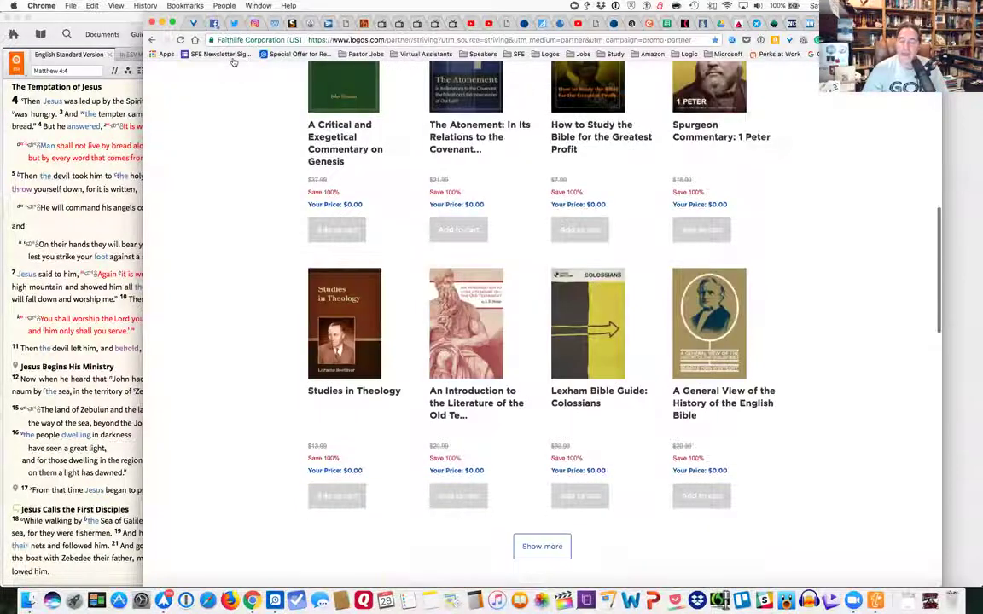
Step: Return to Logos Bible Software, view the list of available guides, and close it
left_click(128, 26)
left_click(130, 26)
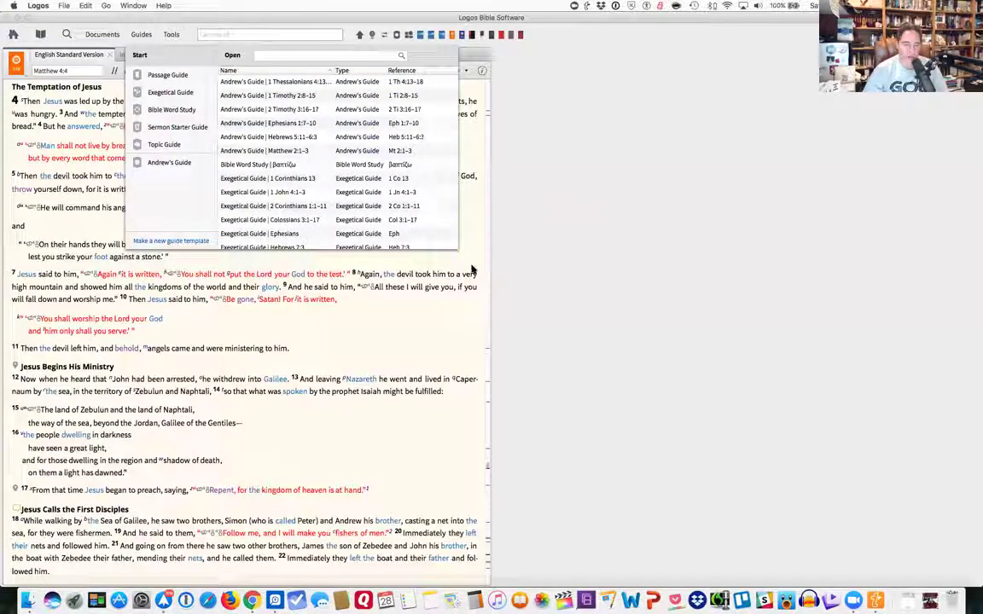
left_click(443, 298)
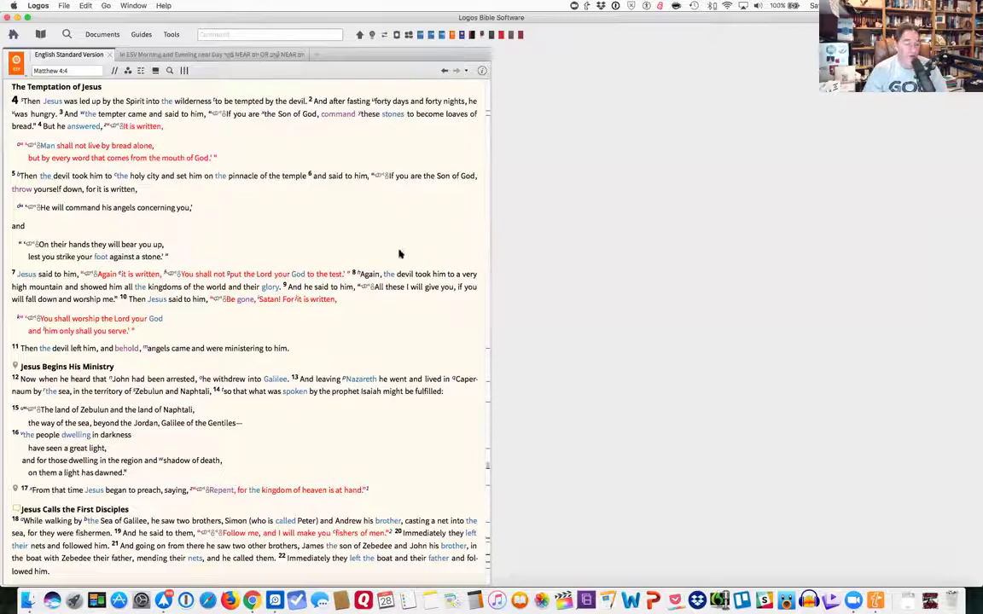